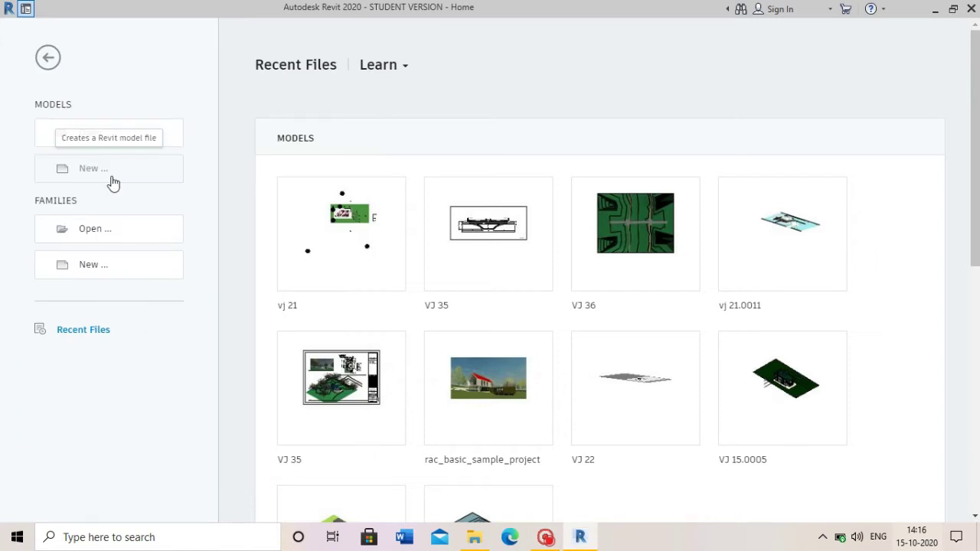
Start a new project from the default Architectural Template.
{"action": "left_click", "coordinate": [114, 169]}
{"action": "left_click", "coordinate": [498, 239]}
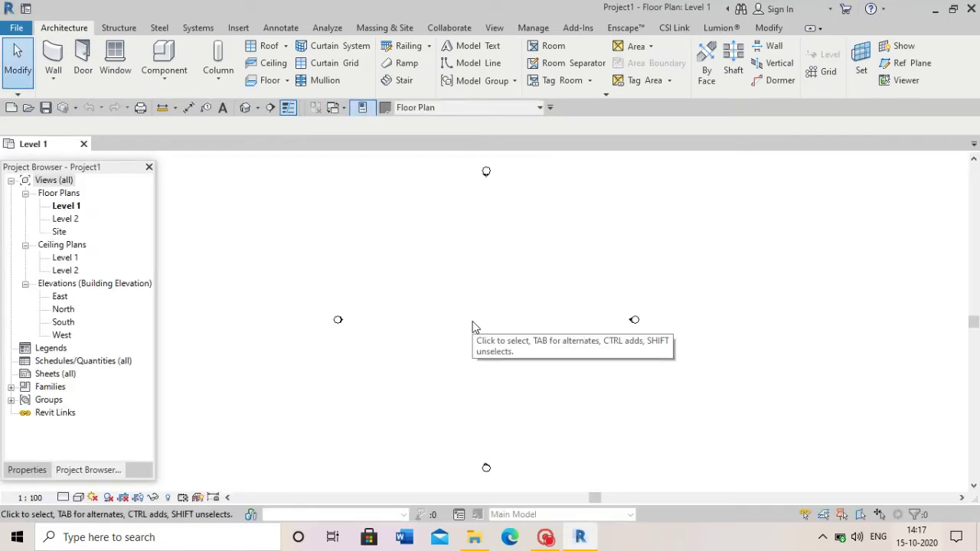
{"action": "scroll", "coordinate": [472, 326], "scroll_direction": "up", "scroll_amount": 2}
{"action": "scroll", "coordinate": [472, 326], "scroll_direction": "down", "scroll_amount": 3}
Set project length units to meters with 0 decimals and the m symbol.
{"action": "key", "text": "u"}
{"action": "key", "text": "n"}
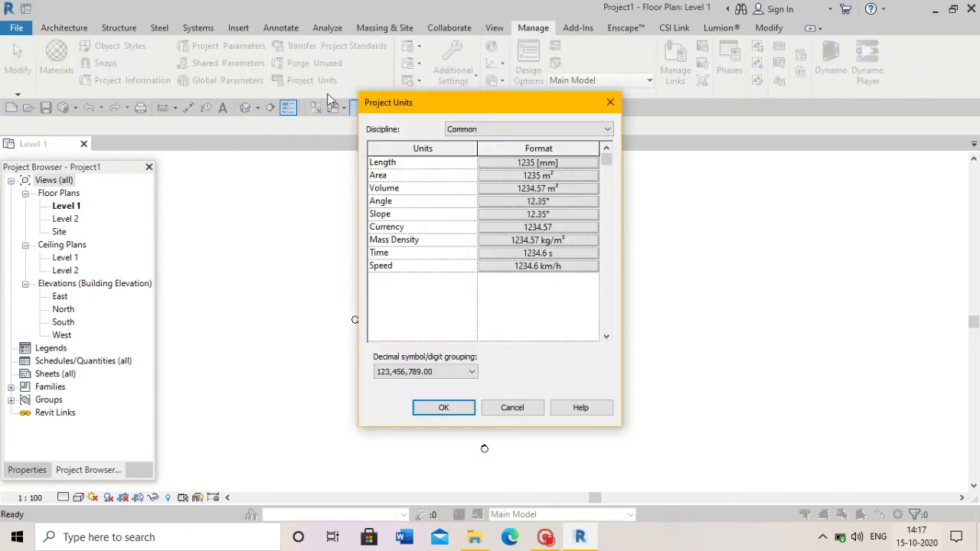
{"action": "left_click", "coordinate": [536, 161]}
{"action": "left_click", "coordinate": [531, 187]}
{"action": "left_click", "coordinate": [459, 237]}
{"action": "left_click", "coordinate": [427, 258]}
{"action": "left_click", "coordinate": [413, 277]}
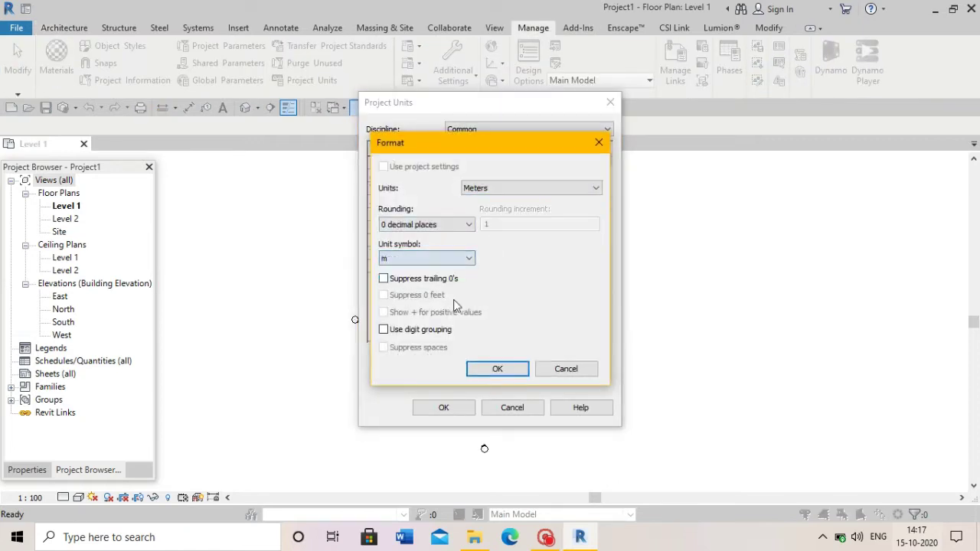
{"action": "left_click", "coordinate": [497, 369]}
{"action": "left_click", "coordinate": [443, 408]}
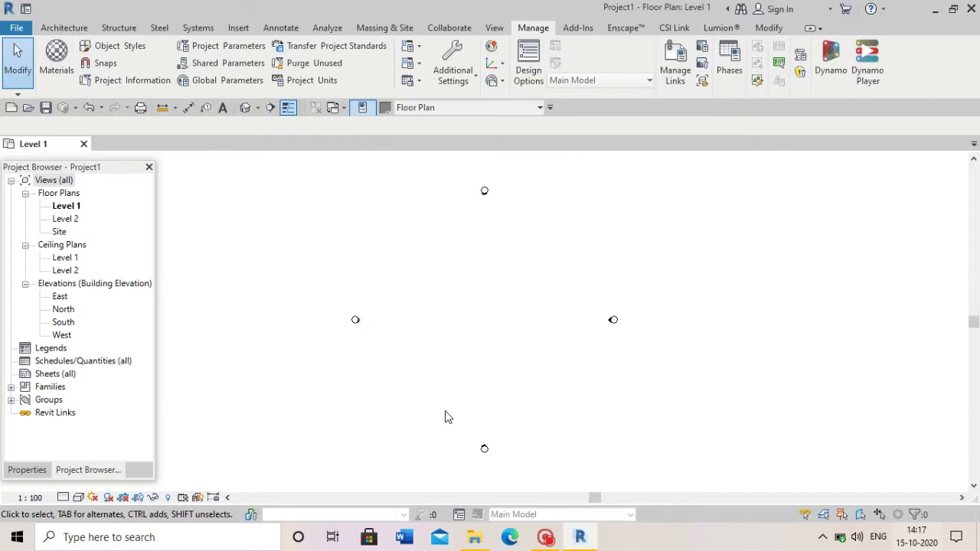
{"action": "double_click", "coordinate": [56, 296]}
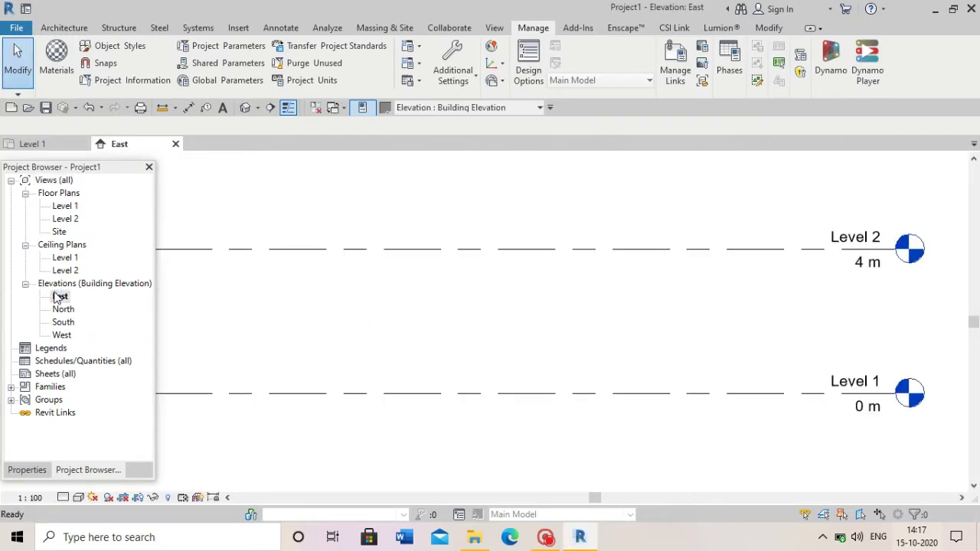
Change Level 2's height to 1 m in the East elevation.
{"action": "scroll", "coordinate": [306, 264], "scroll_direction": "down", "scroll_amount": 2}
{"action": "left_click", "coordinate": [312, 258]}
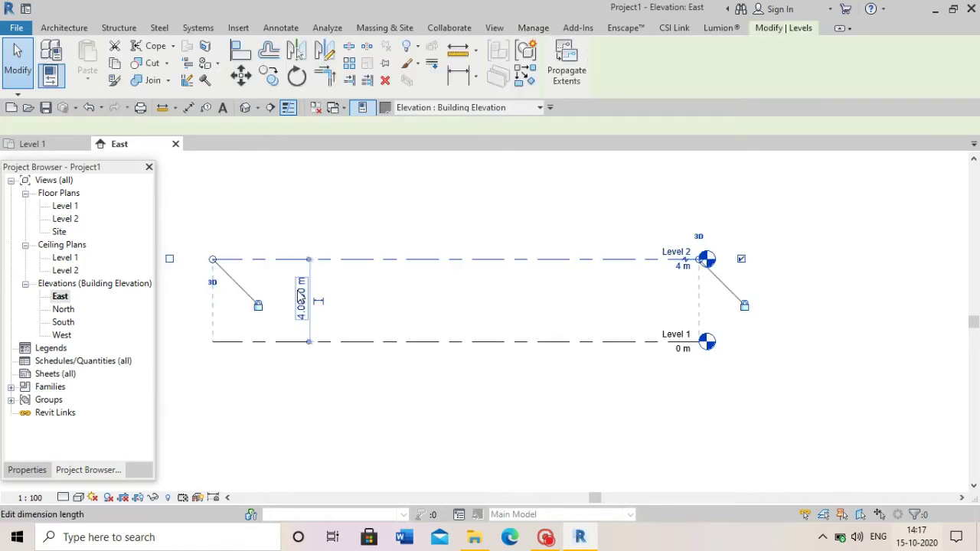
{"action": "left_click", "coordinate": [302, 306]}
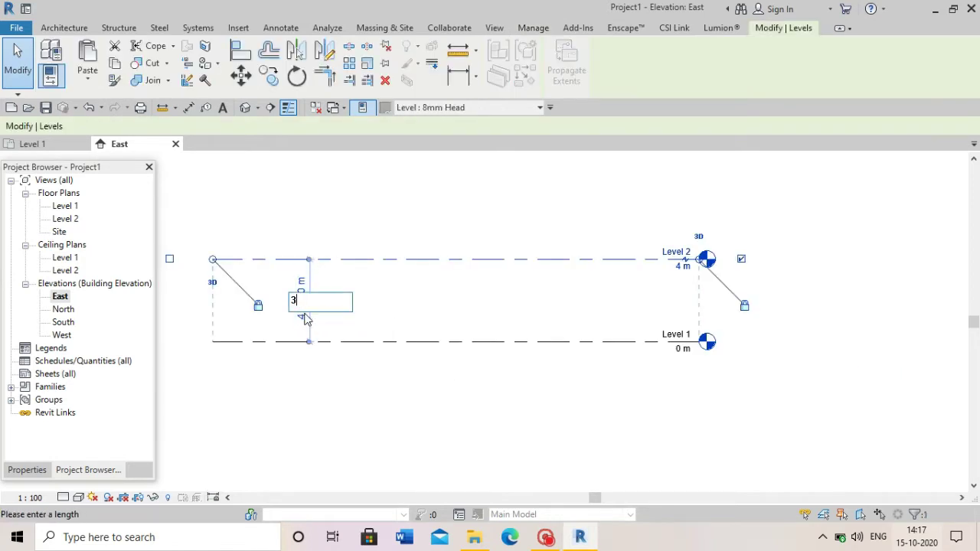
{"action": "key", "text": "Return"}
{"action": "left_click", "coordinate": [375, 276]}
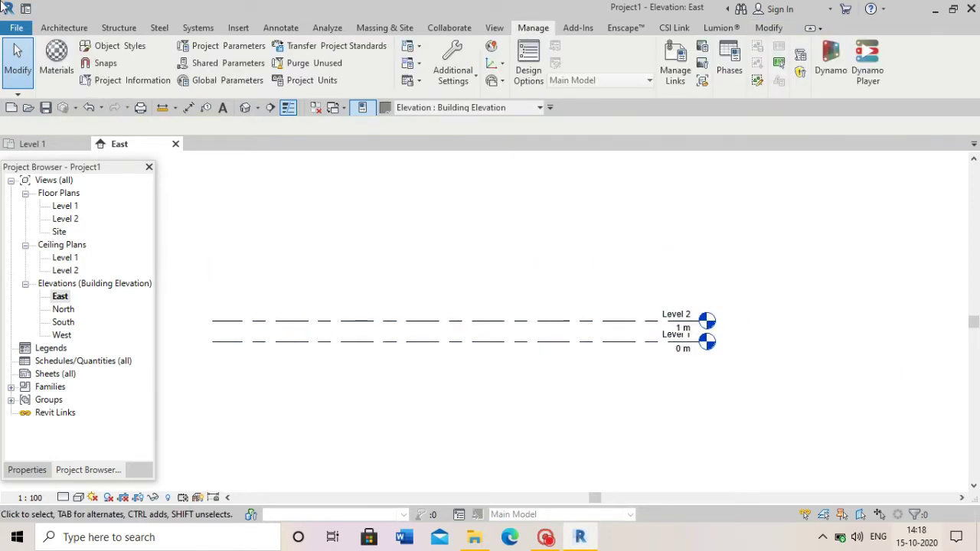
Add Levels 3, 4 and 5 above, then return to the Level 1 plan.
{"action": "left_click", "coordinate": [65, 27]}
{"action": "left_click", "coordinate": [819, 53]}
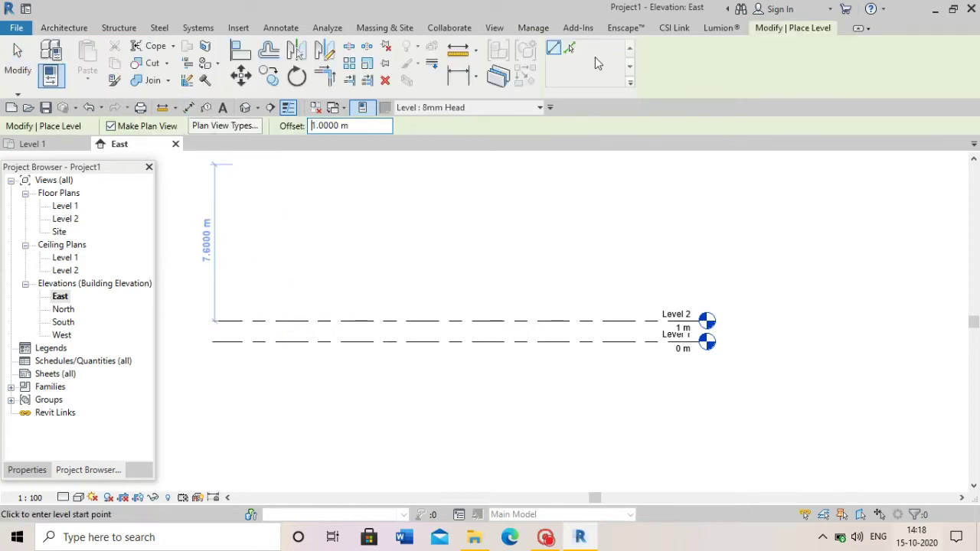
{"action": "left_click", "coordinate": [398, 319]}
{"action": "scroll", "coordinate": [401, 394], "scroll_direction": "down", "scroll_amount": 3}
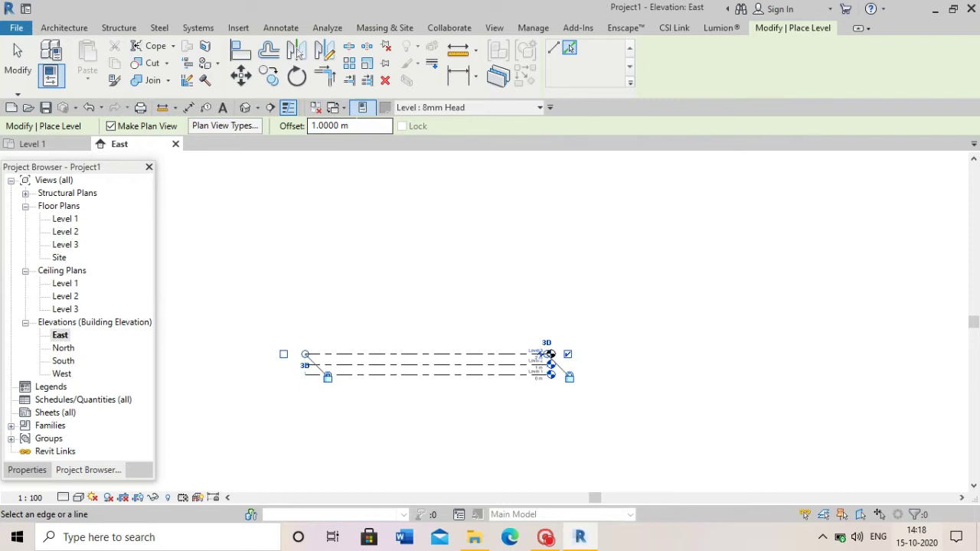
{"action": "left_click", "coordinate": [438, 357]}
{"action": "scroll", "coordinate": [463, 200], "scroll_direction": "up", "scroll_amount": 1}
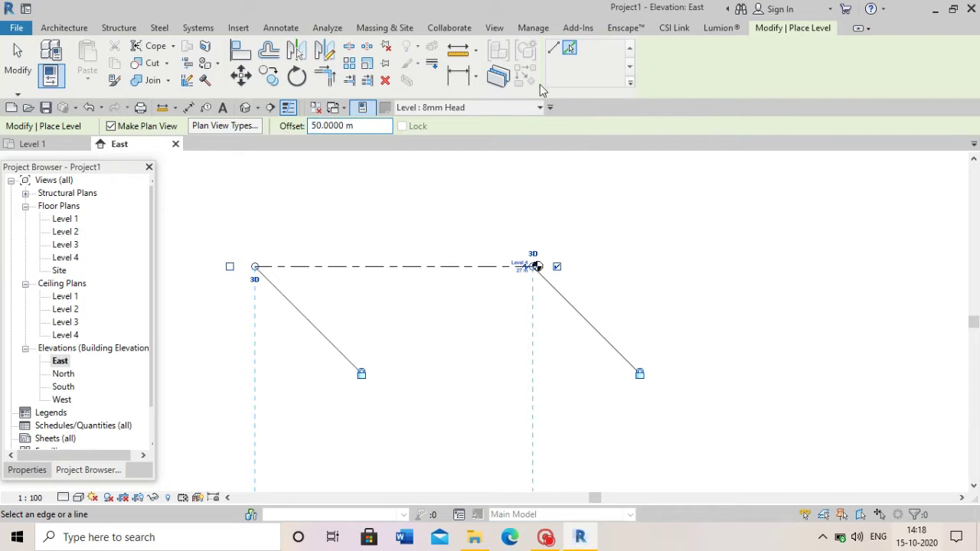
{"action": "left_click", "coordinate": [418, 272]}
{"action": "scroll", "coordinate": [421, 287], "scroll_direction": "down", "scroll_amount": 4}
{"action": "key", "text": "Escape"}
{"action": "key", "text": "Escape"}
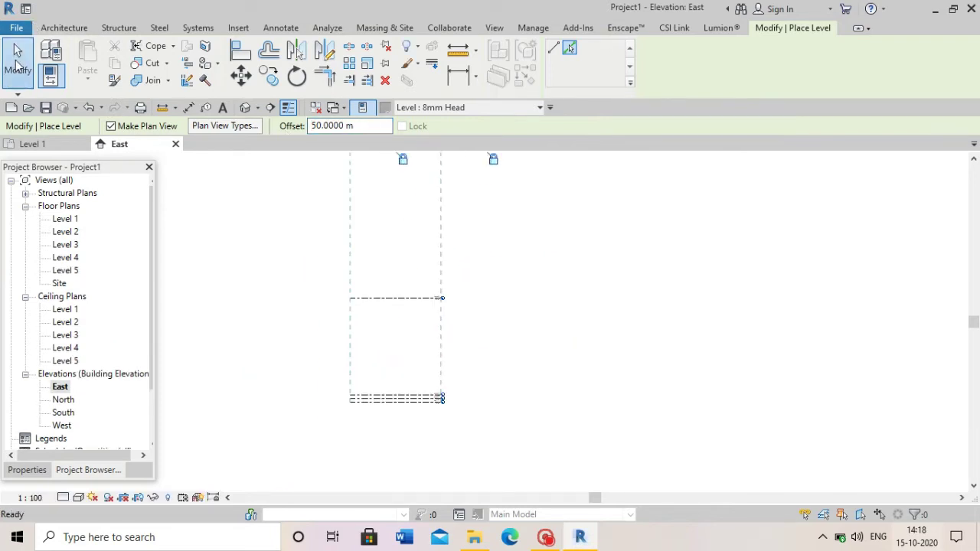
{"action": "key", "text": "ctrl+Tab"}
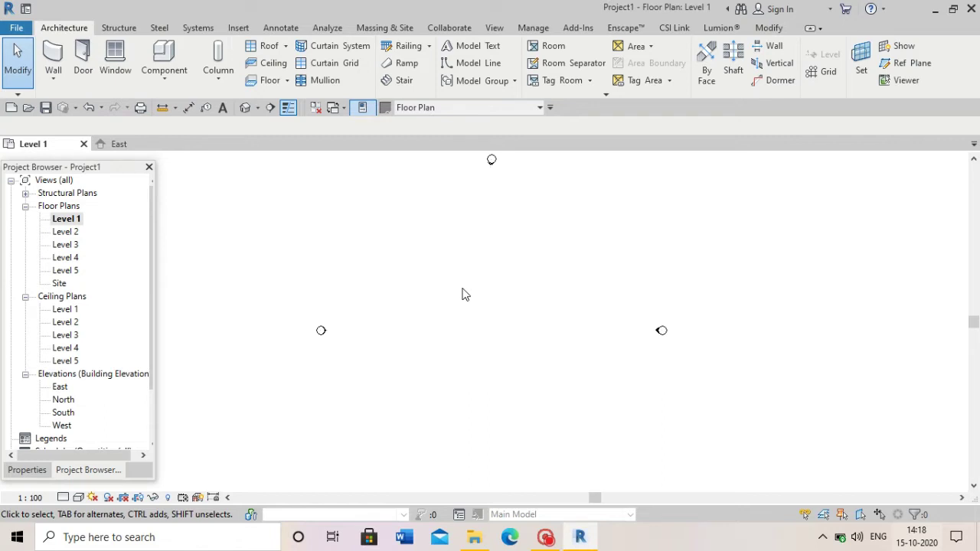
Create a Generic Models in-place model with a 30 × 15 m extruded slab.
{"action": "left_click", "coordinate": [164, 69]}
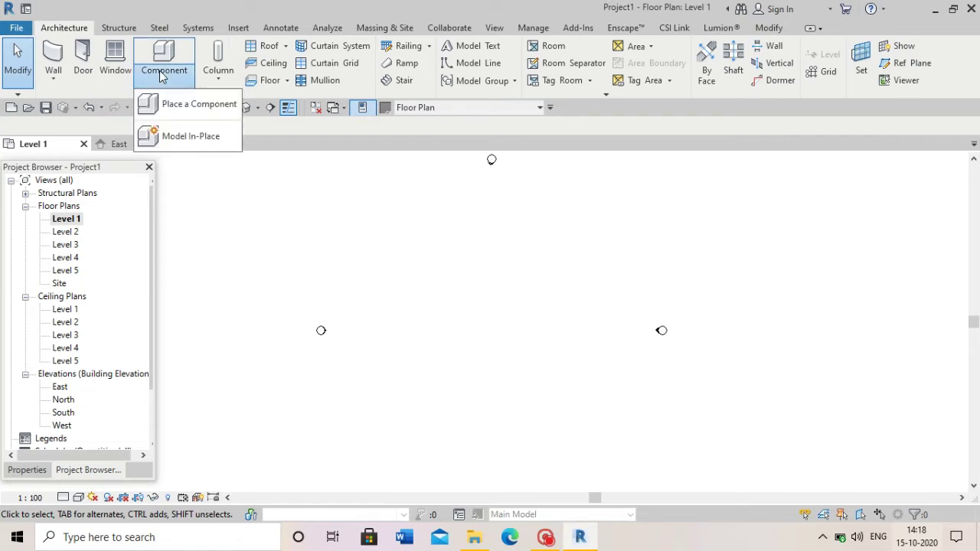
{"action": "left_click", "coordinate": [187, 144]}
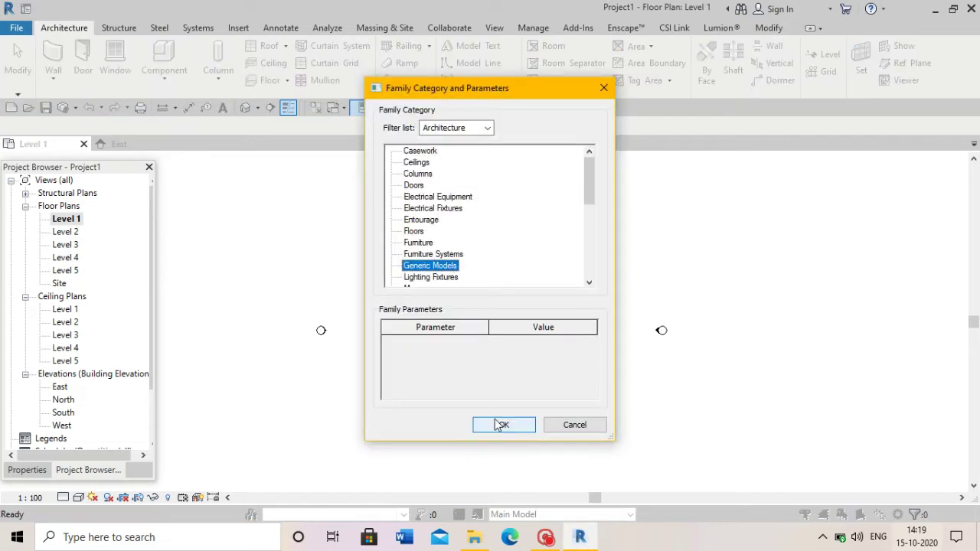
{"action": "left_click", "coordinate": [496, 425]}
{"action": "left_click", "coordinate": [476, 292]}
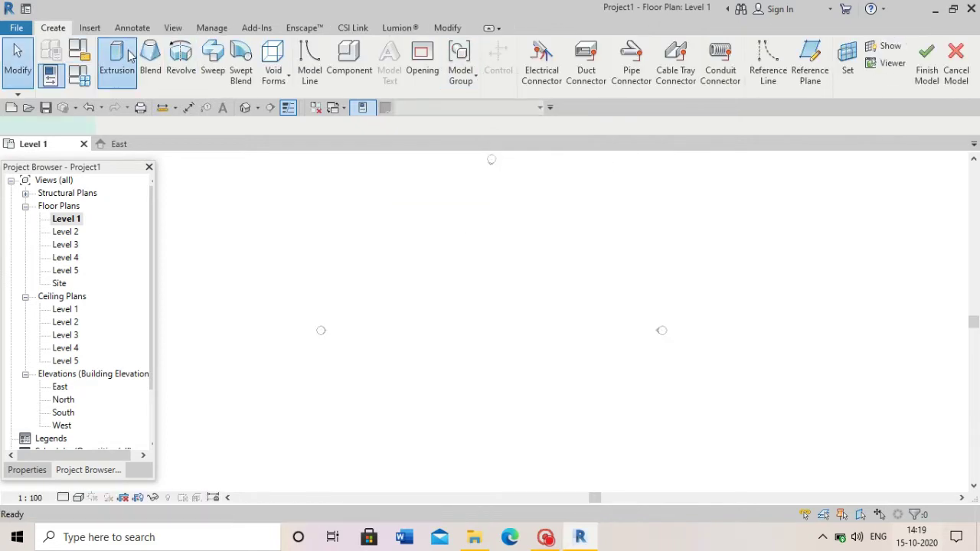
{"action": "left_click", "coordinate": [131, 55]}
{"action": "left_click", "coordinate": [385, 204]}
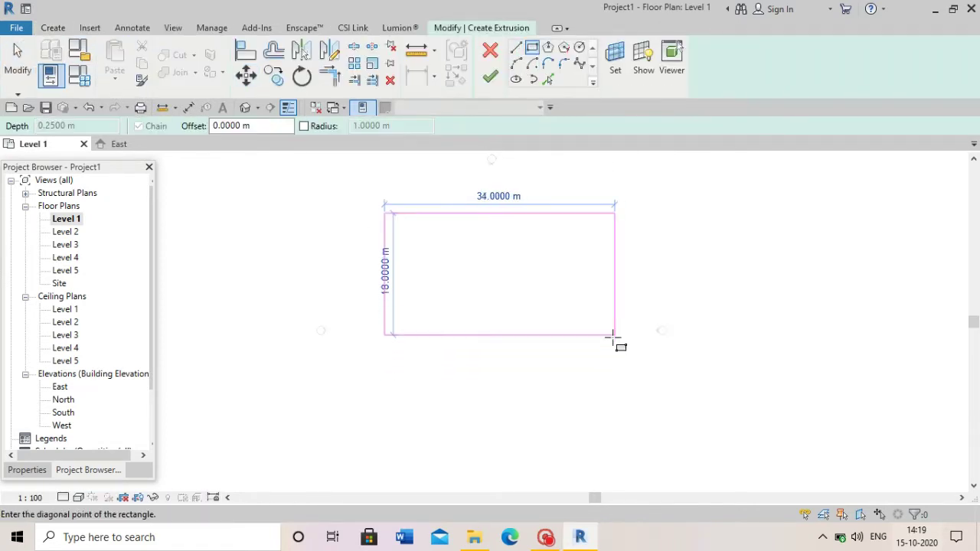
{"action": "left_click", "coordinate": [615, 342]}
{"action": "scroll", "coordinate": [533, 288], "scroll_direction": "up", "scroll_amount": 2}
{"action": "key", "text": "Return"}
{"action": "key", "text": "Return"}
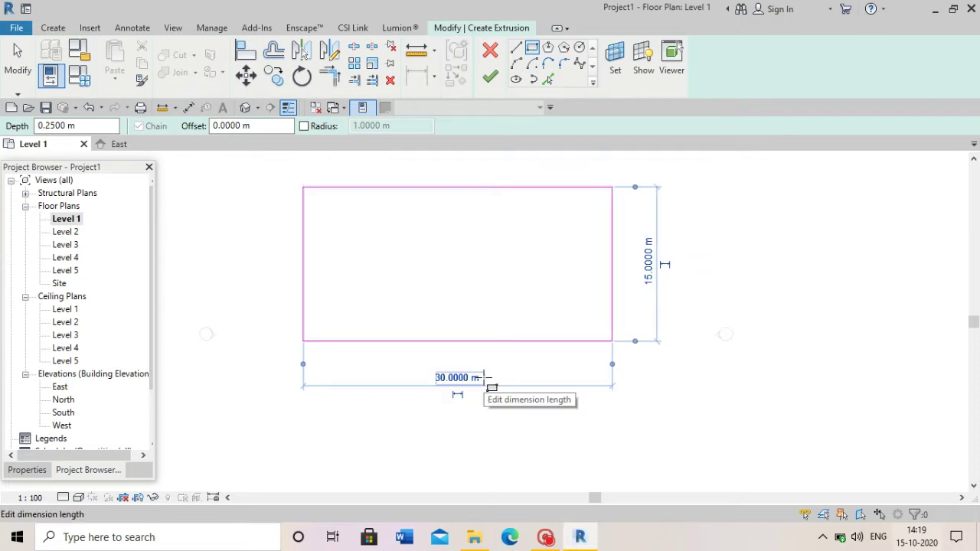
{"action": "left_click", "coordinate": [490, 75]}
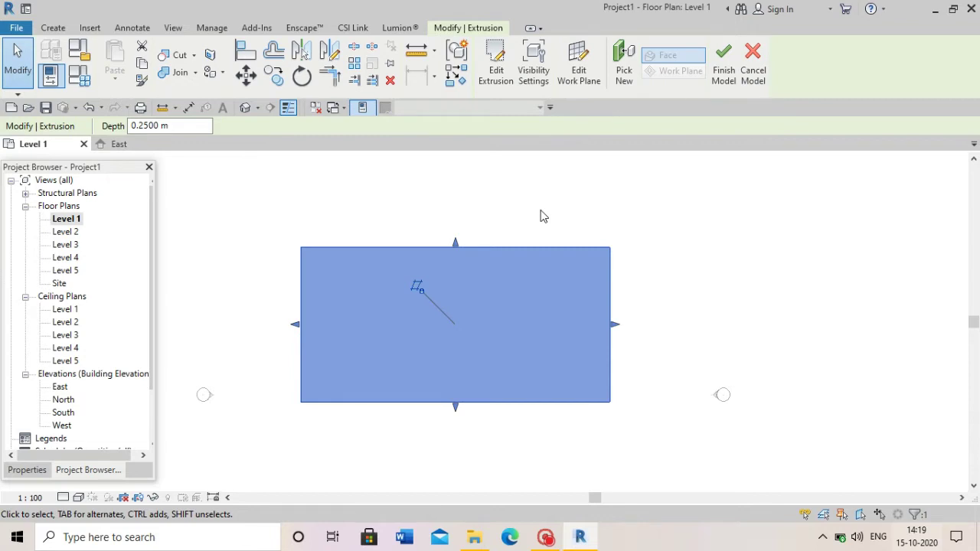
Add a Level 2 slab inset 1 m from the first and raise its top.
{"action": "double_click", "coordinate": [61, 387]}
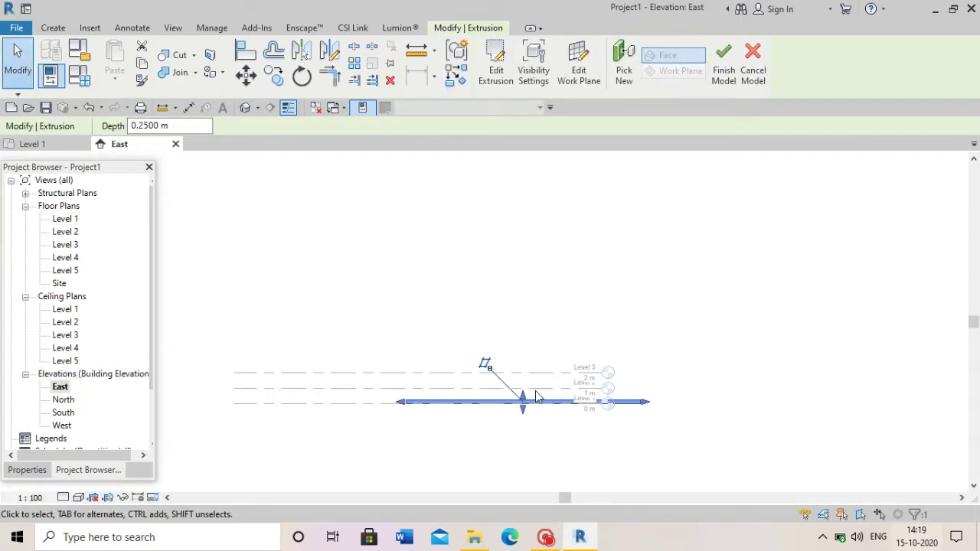
{"action": "left_click", "coordinate": [503, 303]}
{"action": "left_click", "coordinate": [72, 232]}
{"action": "double_click", "coordinate": [74, 232]}
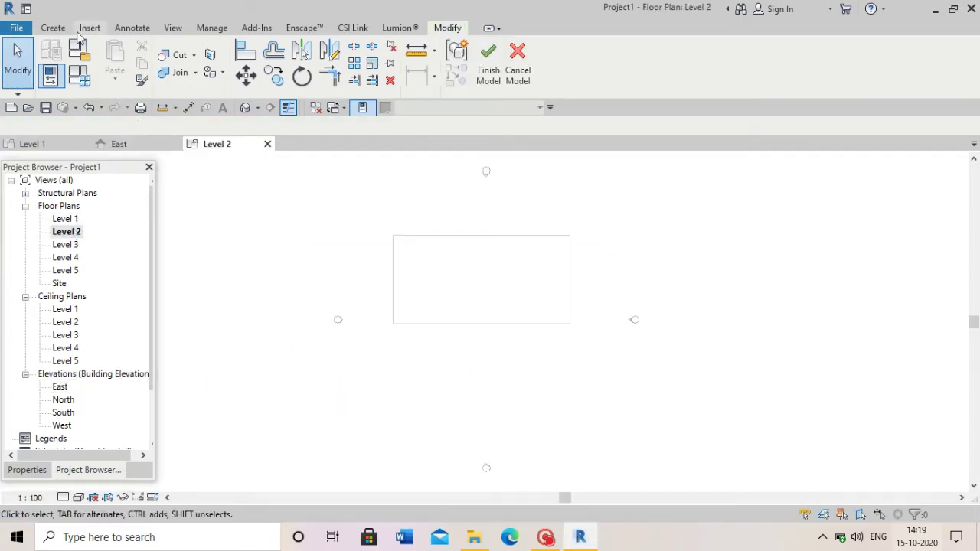
{"action": "left_click", "coordinate": [52, 27]}
{"action": "left_click", "coordinate": [115, 59]}
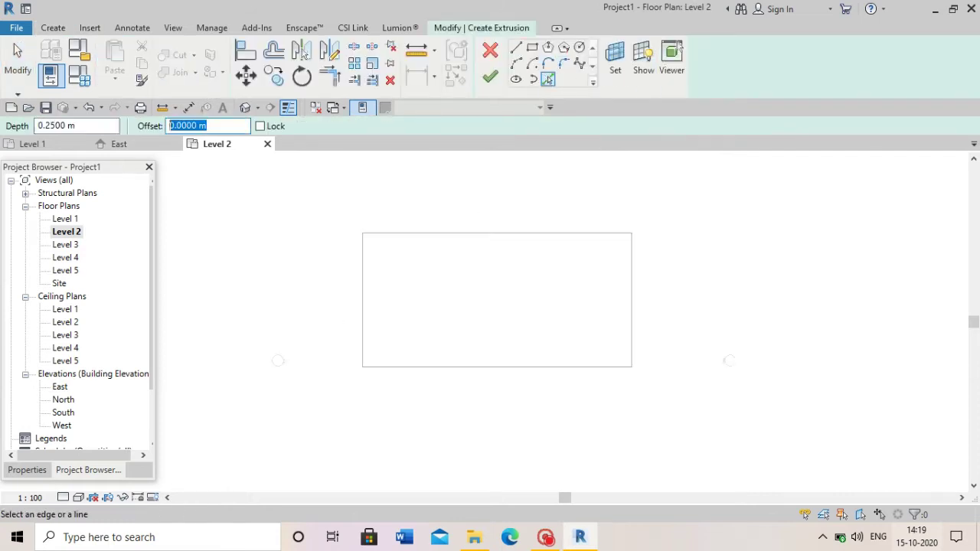
{"action": "type", "text": "1"}
{"action": "left_click", "coordinate": [396, 234]}
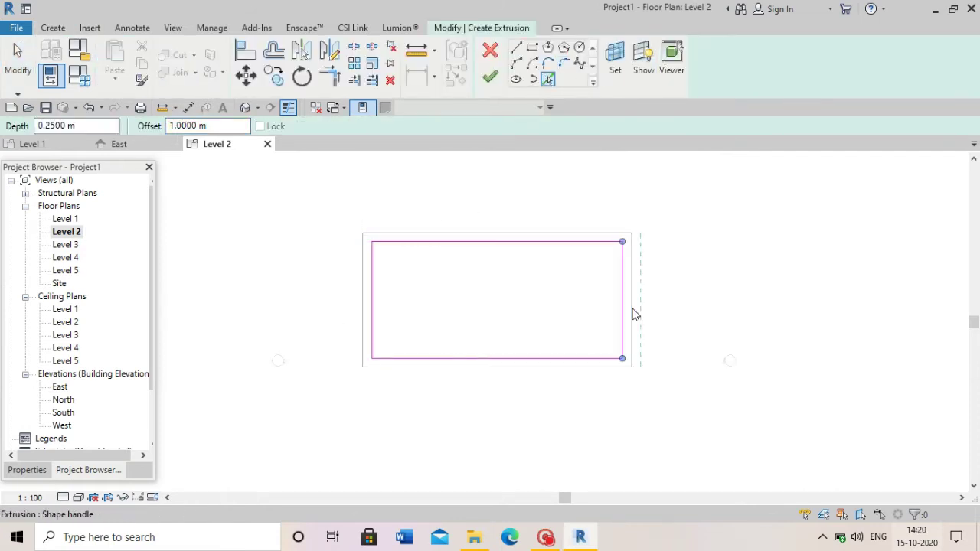
{"action": "left_click", "coordinate": [490, 76]}
{"action": "double_click", "coordinate": [60, 387]}
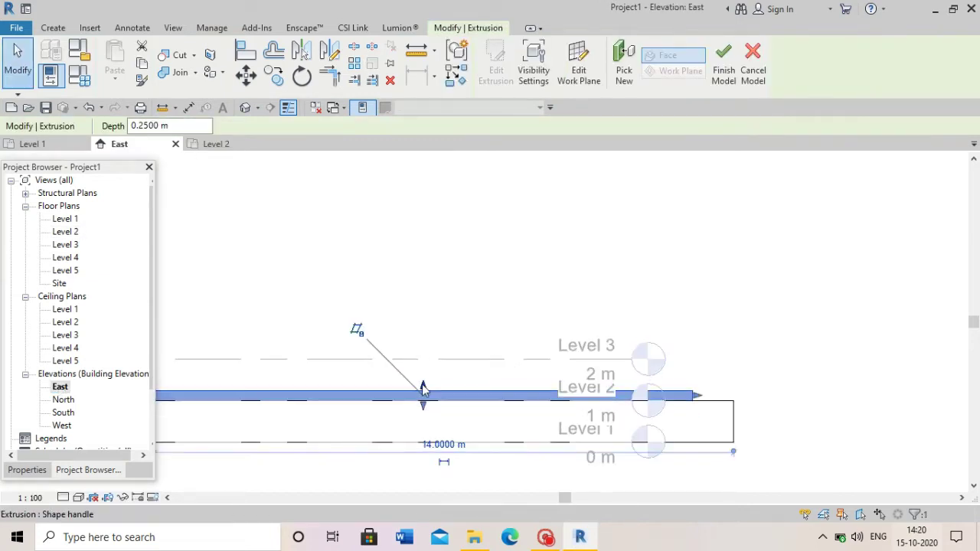
{"action": "left_click_drag", "start_coordinate": [423, 389], "coordinate": [427, 342]}
{"action": "left_click", "coordinate": [516, 267]}
{"action": "scroll", "coordinate": [516, 267], "scroll_direction": "down", "scroll_amount": 3}
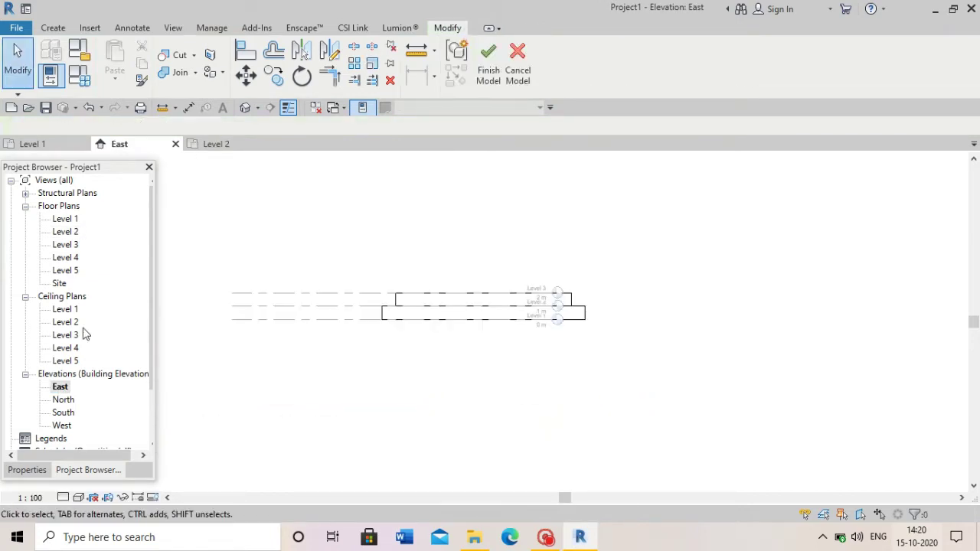
Draw a vertical reference plane as the extrusion work plane, sketching in North elevation.
{"action": "left_click", "coordinate": [50, 28]}
{"action": "left_click", "coordinate": [118, 61]}
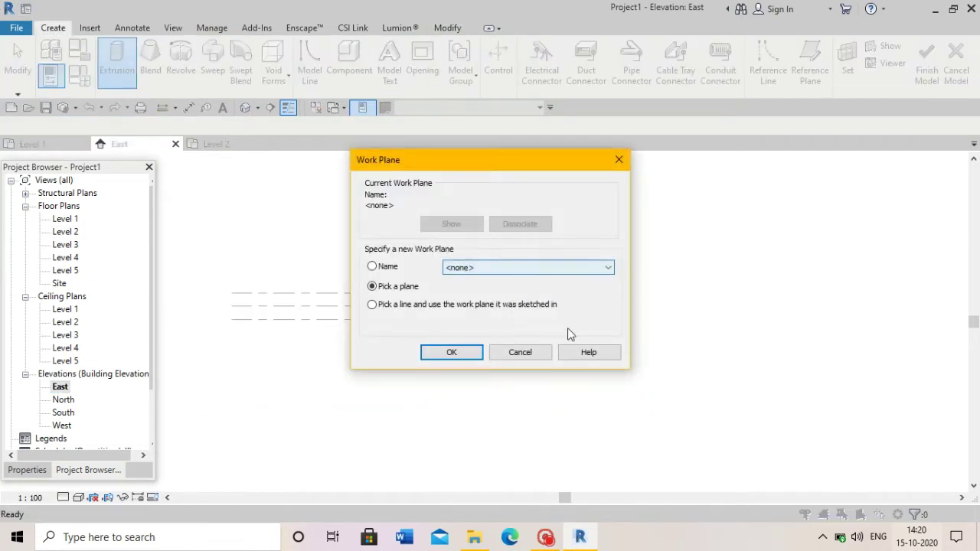
{"action": "left_click", "coordinate": [518, 353]}
{"action": "left_click", "coordinate": [818, 63]}
{"action": "left_click", "coordinate": [512, 218]}
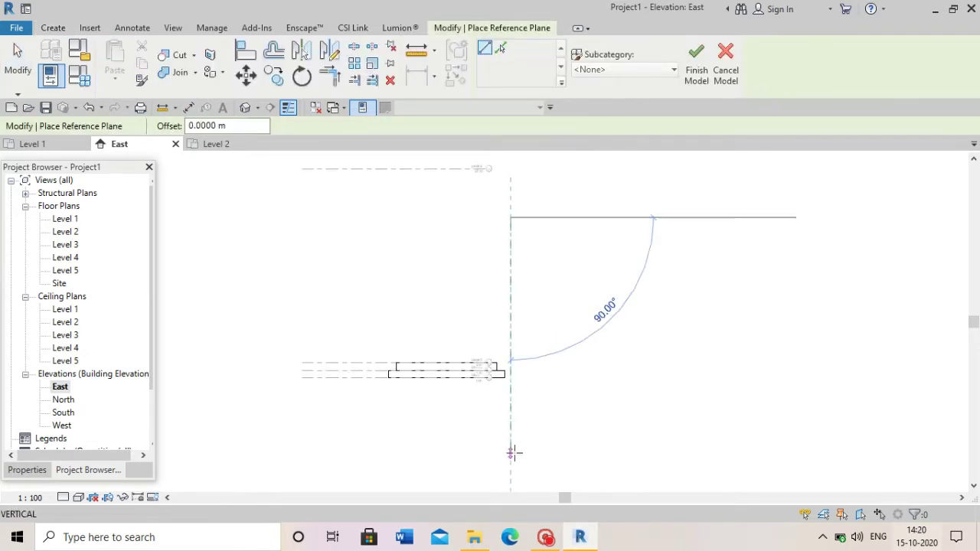
{"action": "left_click", "coordinate": [512, 452]}
{"action": "left_click", "coordinate": [505, 420]}
{"action": "scroll", "coordinate": [635, 354], "scroll_direction": "down", "scroll_amount": 2}
{"action": "scroll", "coordinate": [579, 393], "scroll_direction": "down", "scroll_amount": 1}
{"action": "left_click", "coordinate": [528, 267]}
{"action": "left_click", "coordinate": [490, 334]}
{"action": "left_click", "coordinate": [452, 348]}
{"action": "left_click", "coordinate": [494, 409]}
Sketch the left pylon outline: vertical edge, then 2.5 m and 0.5 m segments.
{"action": "scroll", "coordinate": [459, 429], "scroll_direction": "up", "scroll_amount": 3}
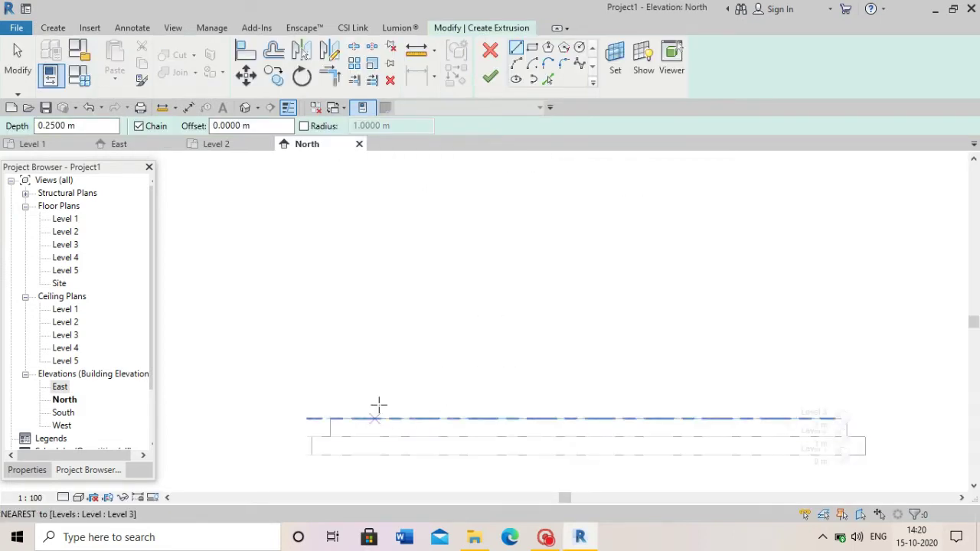
{"action": "left_click", "coordinate": [352, 417]}
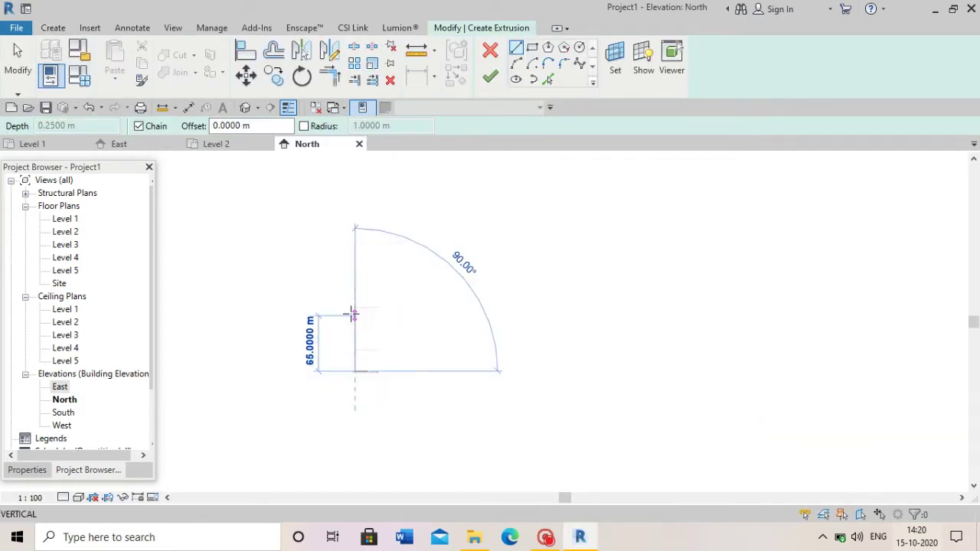
{"action": "left_click", "coordinate": [356, 276]}
{"action": "type", "text": "2.5"}
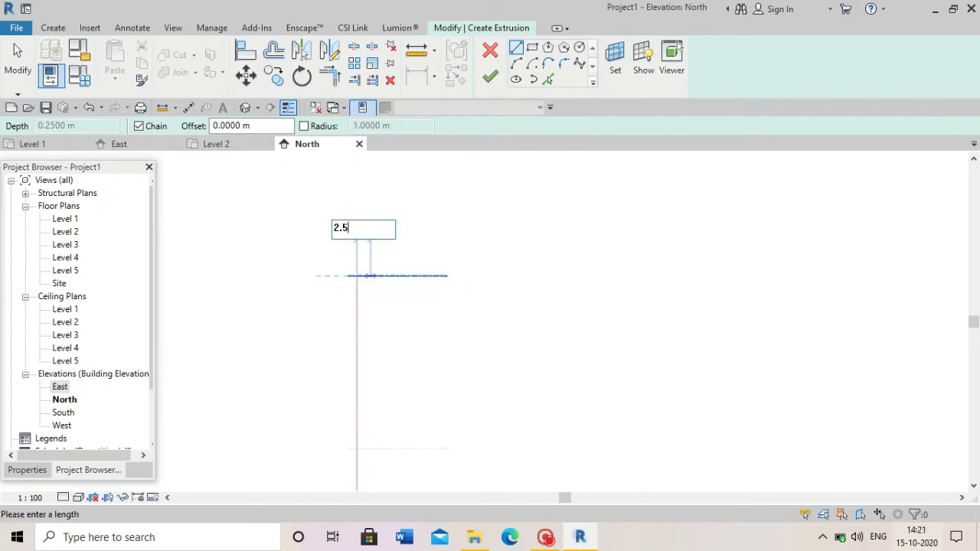
{"action": "key", "text": "Return"}
{"action": "scroll", "coordinate": [363, 375], "scroll_direction": "up", "scroll_amount": 2}
{"action": "scroll", "coordinate": [360, 379], "scroll_direction": "up", "scroll_amount": 2}
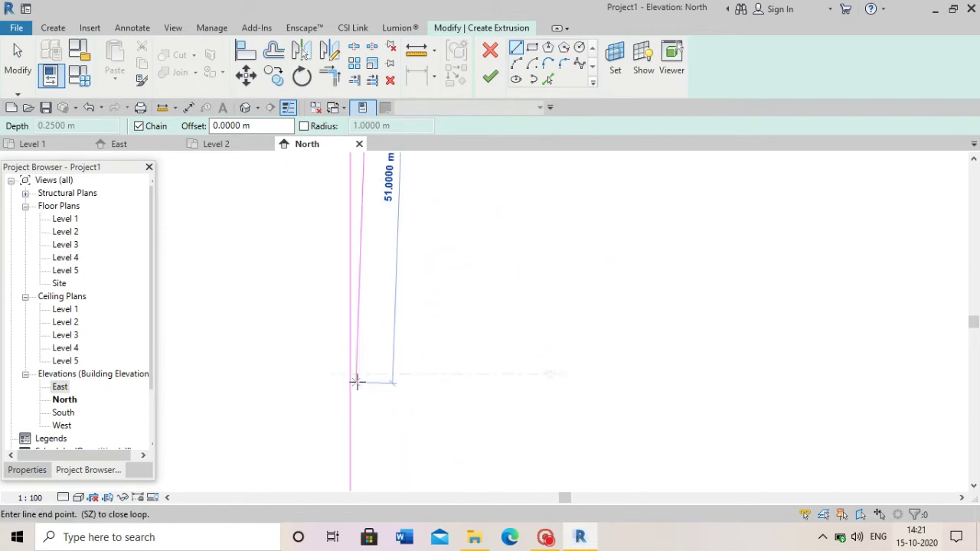
{"action": "type", "text": "0.5"}
{"action": "key", "text": "Return"}
Close the pylon outline and add a short vertical line at the base midpoint.
{"action": "scroll", "coordinate": [394, 398], "scroll_direction": "up", "scroll_amount": 2}
{"action": "scroll", "coordinate": [394, 398], "scroll_direction": "down", "scroll_amount": 3}
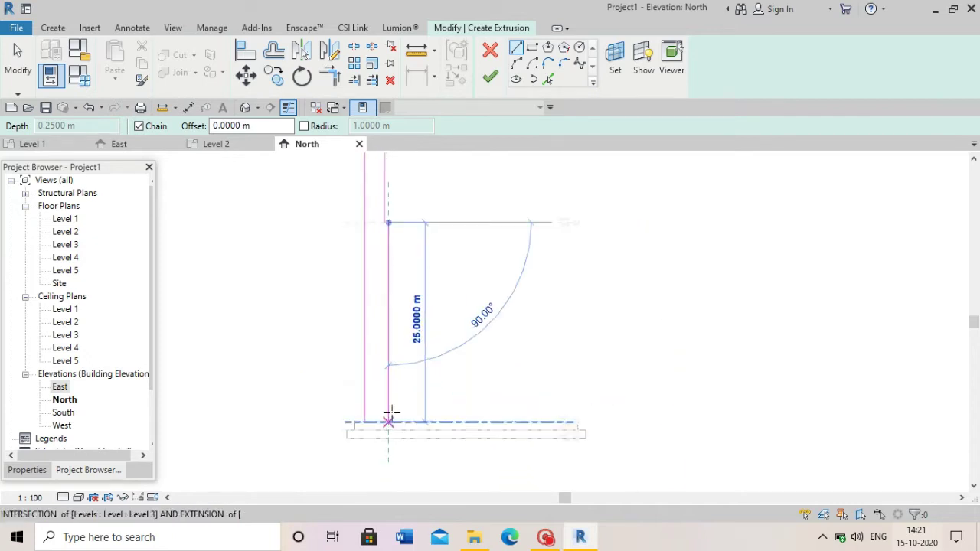
{"action": "scroll", "coordinate": [354, 430], "scroll_direction": "up", "scroll_amount": 3}
{"action": "left_click", "coordinate": [354, 430]}
{"action": "key", "text": "Escape"}
{"action": "left_click", "coordinate": [465, 429]}
{"action": "scroll", "coordinate": [421, 448], "scroll_direction": "down", "scroll_amount": 1}
{"action": "key", "text": "Escape"}
{"action": "key", "text": "Escape"}
Mirror the pylon lines about the short vertical line and finish the extrusion.
{"action": "mouse_move", "coordinate": [390, 245]}
{"action": "left_mouse_down"}
{"action": "mouse_move", "coordinate": [433, 361]}
{"action": "mouse_move", "coordinate": [431, 474]}
{"action": "left_mouse_up"}
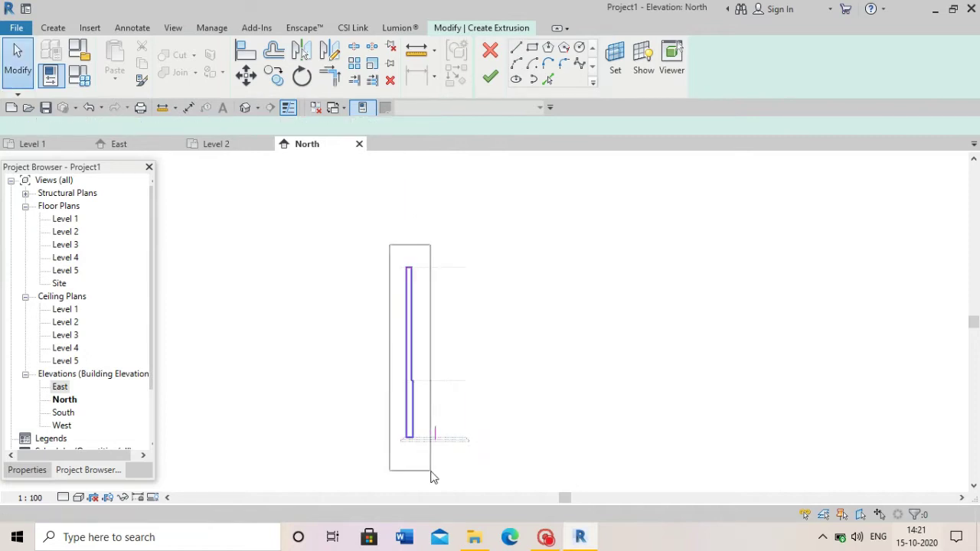
{"action": "scroll", "coordinate": [366, 372], "scroll_direction": "up", "scroll_amount": 1}
{"action": "left_click", "coordinate": [301, 50]}
{"action": "left_click", "coordinate": [451, 394]}
{"action": "scroll", "coordinate": [490, 345], "scroll_direction": "down", "scroll_amount": 3}
{"action": "scroll", "coordinate": [474, 404], "scroll_direction": "up", "scroll_amount": 3}
{"action": "key", "text": "Escape"}
{"action": "key", "text": "Escape"}
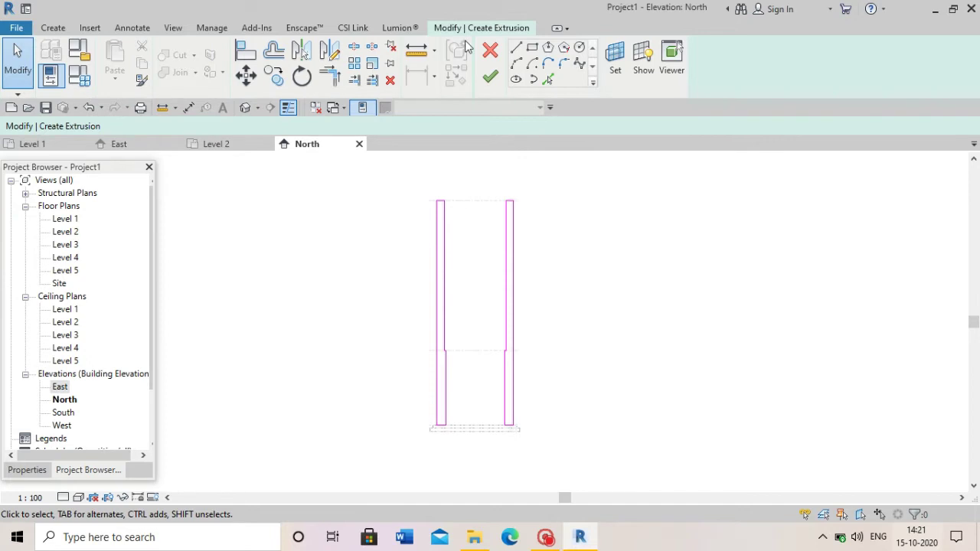
{"action": "left_click", "coordinate": [490, 76]}
{"action": "scroll", "coordinate": [529, 300], "scroll_direction": "down", "scroll_amount": 1}
In the 3D right-side view, drag the pylon extrusion's depth handle to thin it.
{"action": "left_click", "coordinate": [244, 108]}
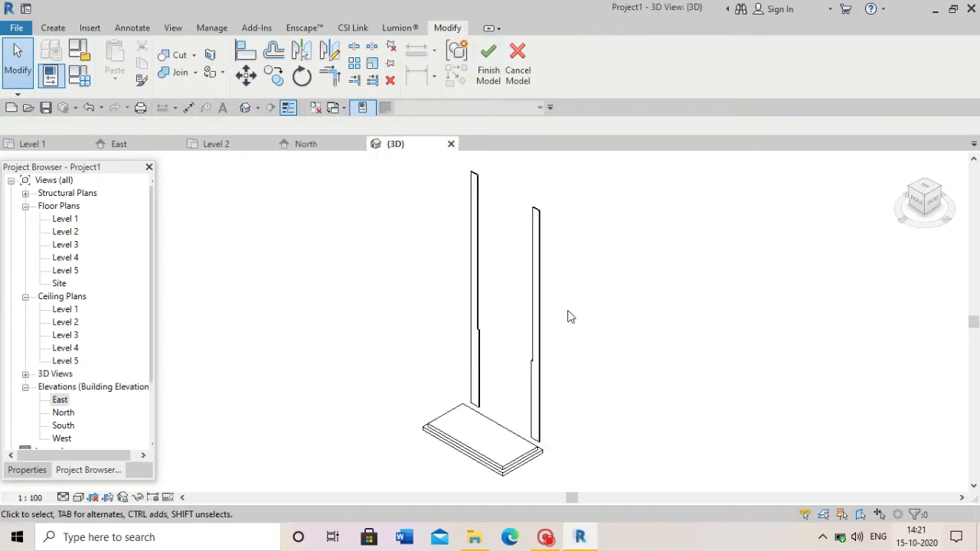
{"action": "left_click", "coordinate": [928, 200]}
{"action": "left_click", "coordinate": [495, 275]}
{"action": "mouse_move", "coordinate": [500, 265]}
{"action": "left_mouse_down"}
{"action": "mouse_move", "coordinate": [464, 266]}
{"action": "mouse_move", "coordinate": [508, 261]}
{"action": "mouse_move", "coordinate": [476, 258]}
{"action": "left_mouse_up"}
{"action": "scroll", "coordinate": [463, 480], "scroll_direction": "up", "scroll_amount": 2}
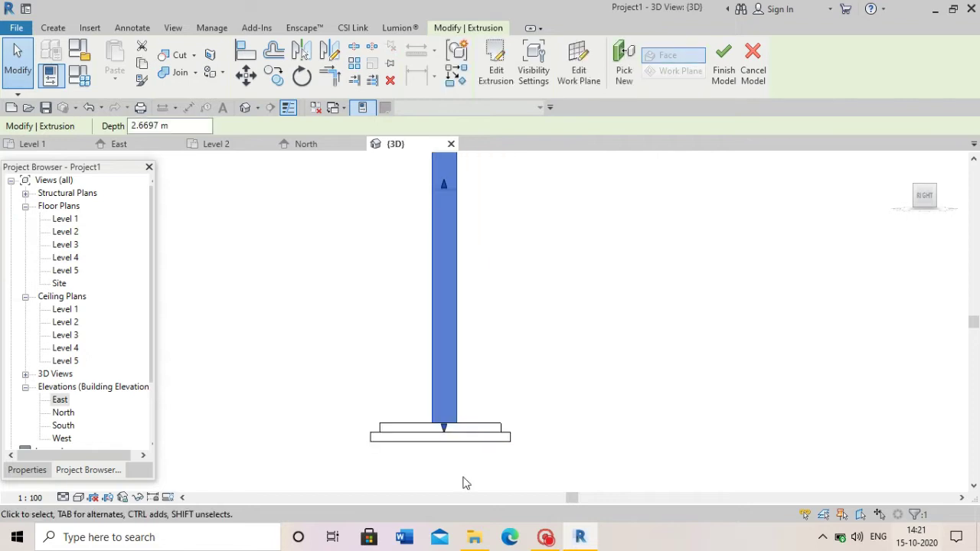
{"action": "scroll", "coordinate": [464, 483], "scroll_direction": "down", "scroll_amount": 3}
{"action": "scroll", "coordinate": [503, 344], "scroll_direction": "down", "scroll_amount": 2}
{"action": "mouse_move", "coordinate": [475, 167]}
{"action": "left_mouse_down"}
{"action": "mouse_move", "coordinate": [503, 203]}
{"action": "mouse_move", "coordinate": [492, 173]}
{"action": "mouse_move", "coordinate": [479, 170]}
{"action": "left_mouse_up"}
{"action": "scroll", "coordinate": [527, 315], "scroll_direction": "up", "scroll_amount": 2}
{"action": "scroll", "coordinate": [429, 391], "scroll_direction": "down", "scroll_amount": 3}
{"action": "left_click_drag", "start_coordinate": [435, 232], "coordinate": [448, 258]}
{"action": "left_click", "coordinate": [482, 291]}
Finish the in-place pylon model and open the East elevation.
{"action": "left_click", "coordinate": [437, 258]}
{"action": "scroll", "coordinate": [435, 255], "scroll_direction": "up", "scroll_amount": 1}
{"action": "left_click", "coordinate": [565, 265]}
{"action": "scroll", "coordinate": [565, 265], "scroll_direction": "down", "scroll_amount": 3}
{"action": "left_click", "coordinate": [908, 200]}
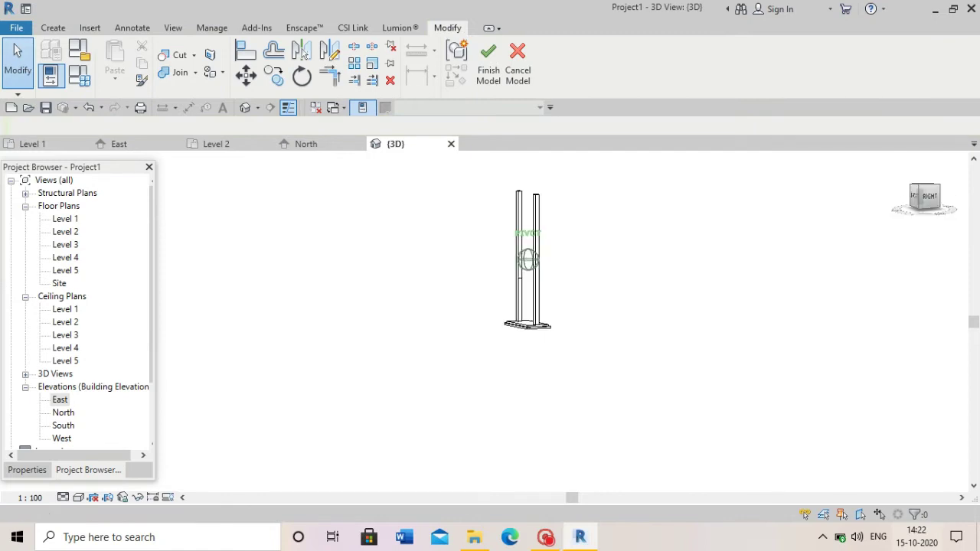
{"action": "left_click", "coordinate": [489, 61]}
{"action": "scroll", "coordinate": [520, 355], "scroll_direction": "up", "scroll_amount": 2}
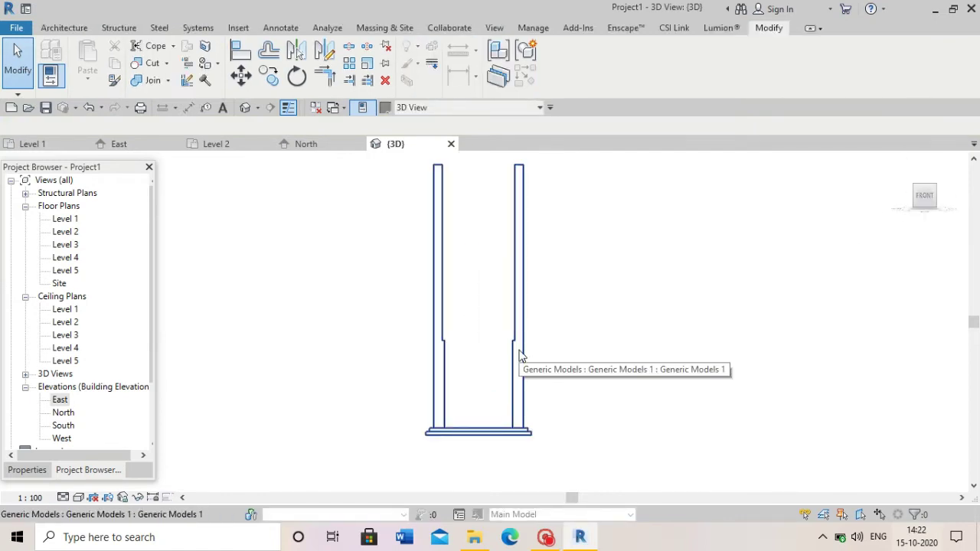
{"action": "scroll", "coordinate": [499, 411], "scroll_direction": "up", "scroll_amount": 1}
{"action": "scroll", "coordinate": [464, 356], "scroll_direction": "down", "scroll_amount": 2}
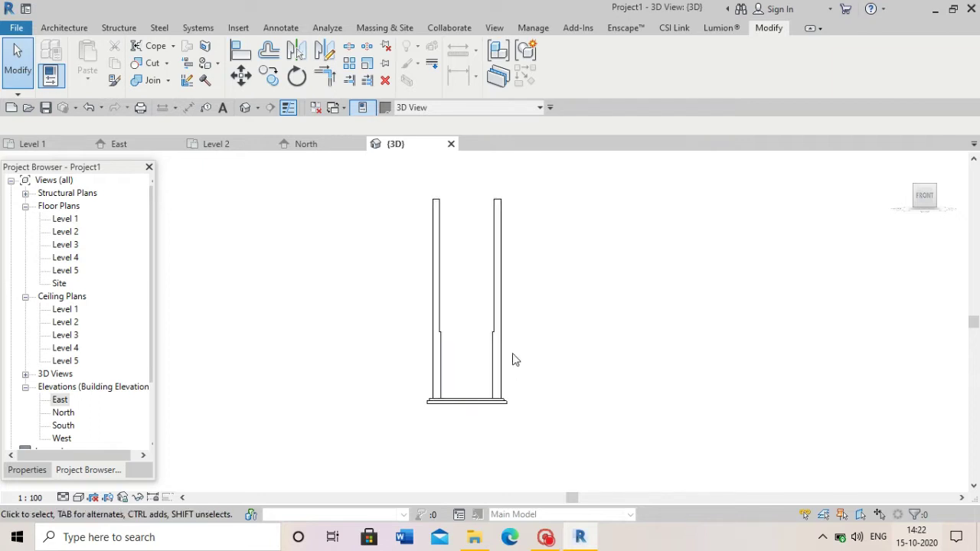
{"action": "left_click", "coordinate": [960, 192]}
{"action": "left_click", "coordinate": [961, 193]}
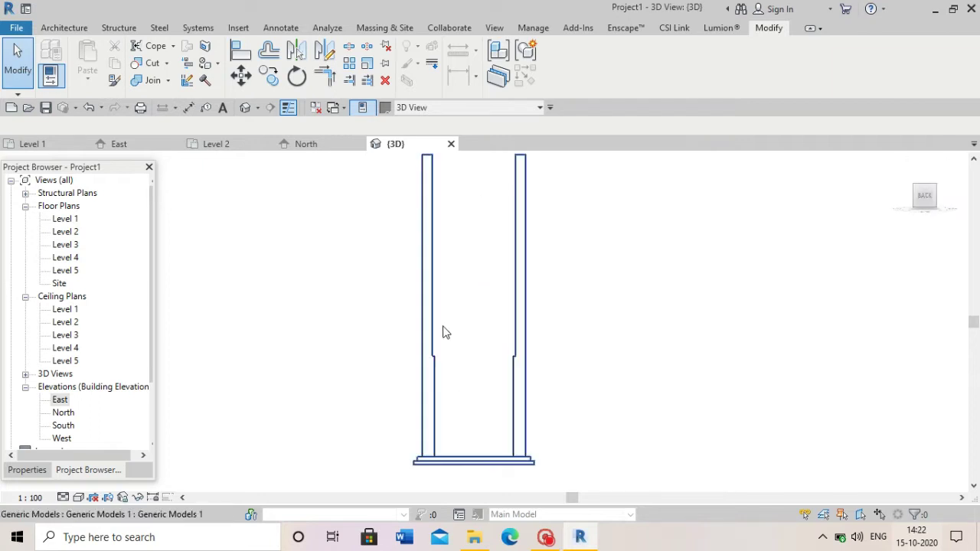
{"action": "double_click", "coordinate": [60, 399]}
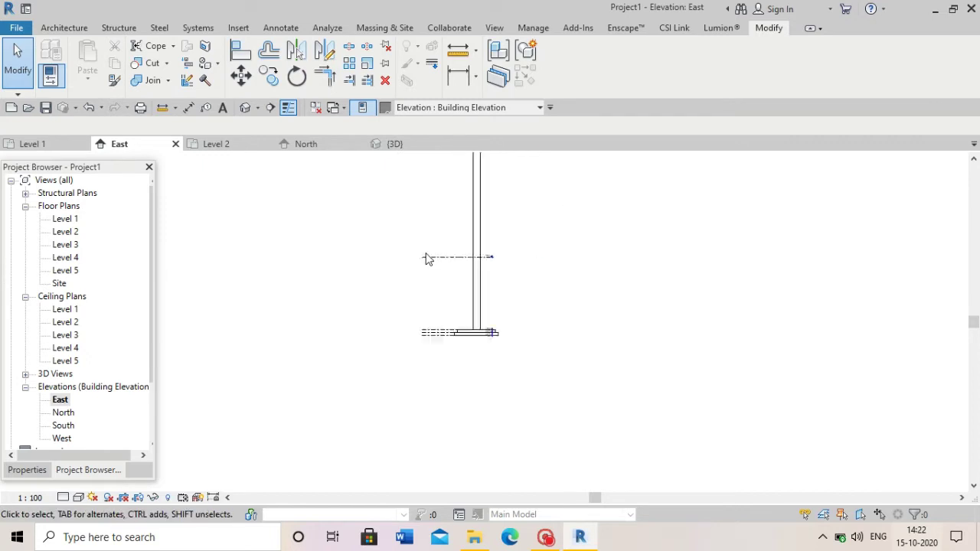
{"action": "left_click", "coordinate": [55, 28]}
Create in-place model 'Structural Columns 1' and draw a vertical reference plane.
{"action": "left_click", "coordinate": [163, 65]}
{"action": "scroll", "coordinate": [498, 261], "scroll_direction": "down", "scroll_amount": 4}
{"action": "left_click", "coordinate": [435, 266]}
{"action": "left_click", "coordinate": [504, 424]}
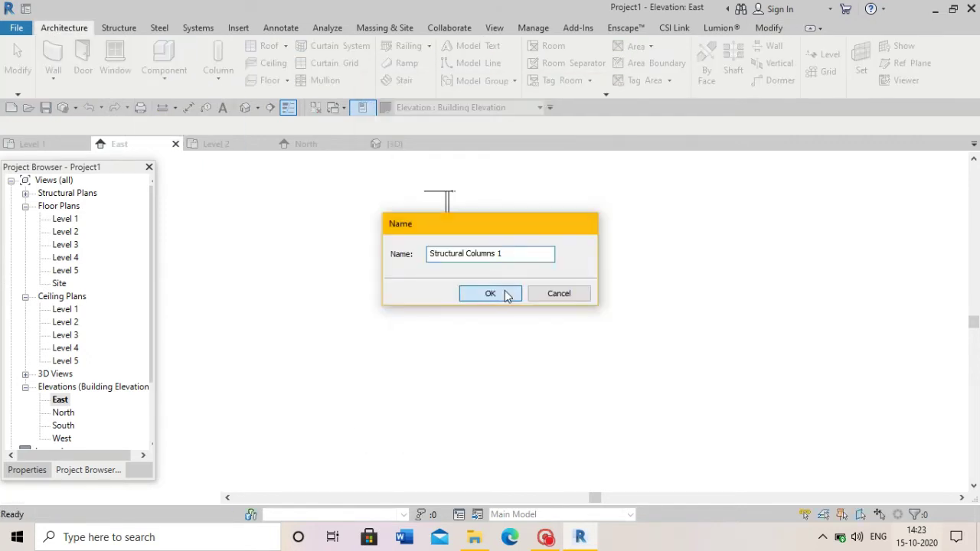
{"action": "left_click", "coordinate": [504, 295]}
{"action": "left_click", "coordinate": [842, 65]}
{"action": "left_click", "coordinate": [490, 182]}
{"action": "left_click", "coordinate": [490, 389]}
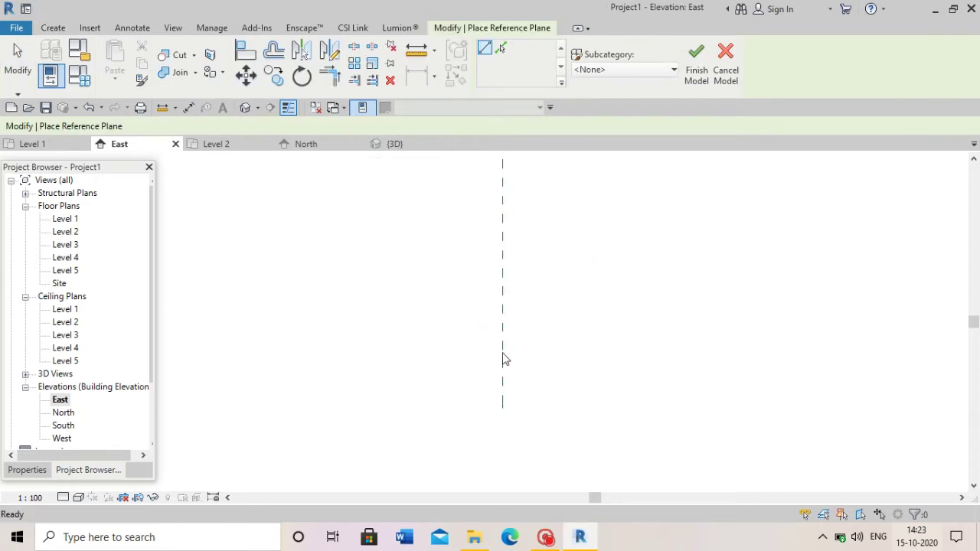
{"action": "key", "text": "Escape"}
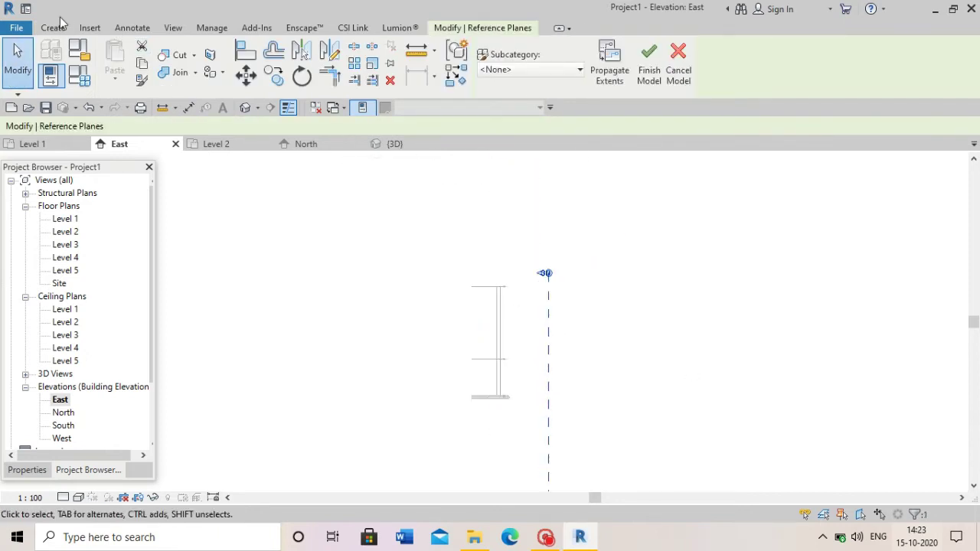
Start an extrusion with the new reference plane as its work plane.
{"action": "left_click", "coordinate": [54, 28]}
{"action": "left_click", "coordinate": [116, 61]}
{"action": "left_click", "coordinate": [536, 265]}
{"action": "left_click", "coordinate": [490, 335]}
{"action": "left_click", "coordinate": [449, 351]}
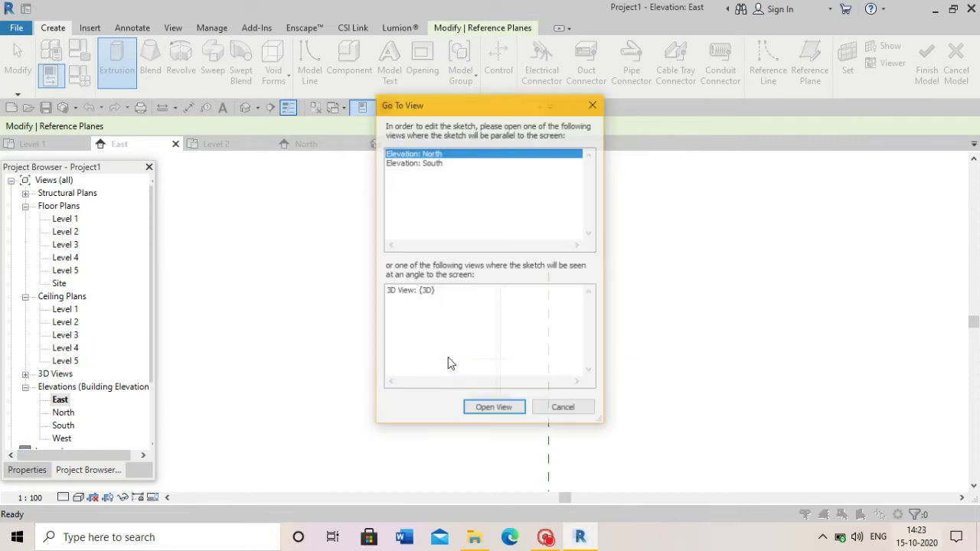
In the North elevation, draw the deck's top line from one pylon to the other.
{"action": "left_click", "coordinate": [494, 406]}
{"action": "scroll", "coordinate": [460, 322], "scroll_direction": "up", "scroll_amount": 3}
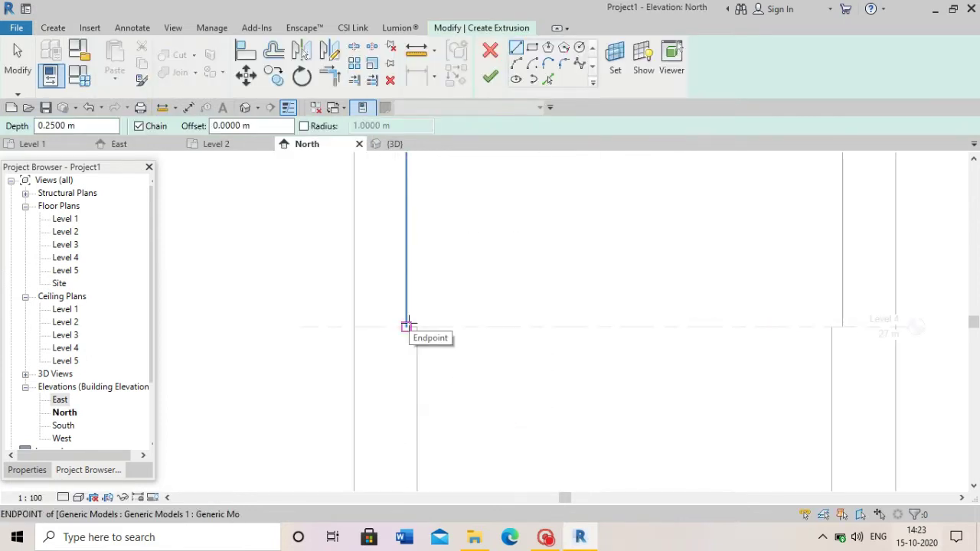
{"action": "left_click", "coordinate": [406, 326]}
{"action": "left_click", "coordinate": [843, 327]}
{"action": "key", "text": "Escape"}
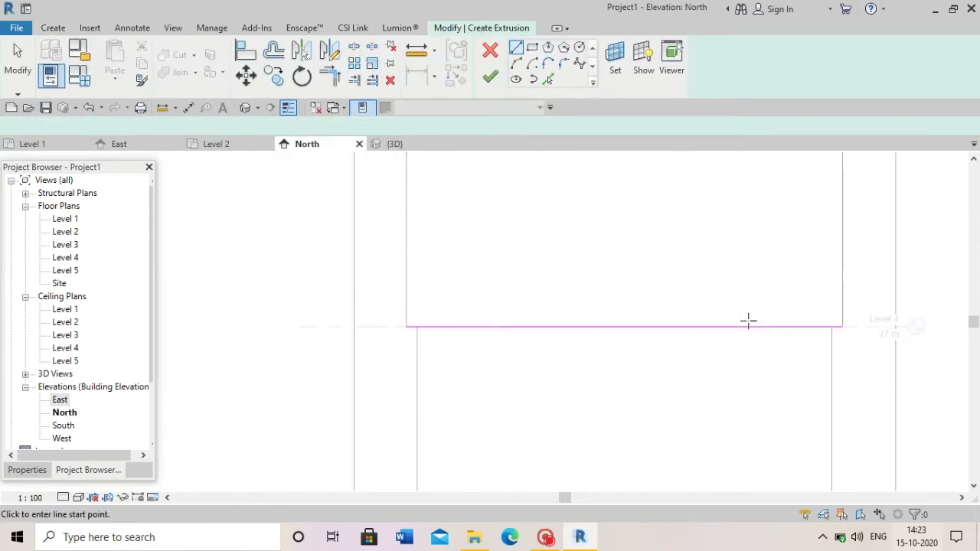
{"action": "key", "text": "Escape"}
Sketch a vertical drop from the top line, a flat bottom segment and an arc back up.
{"action": "left_click", "coordinate": [516, 48]}
{"action": "left_click", "coordinate": [625, 327]}
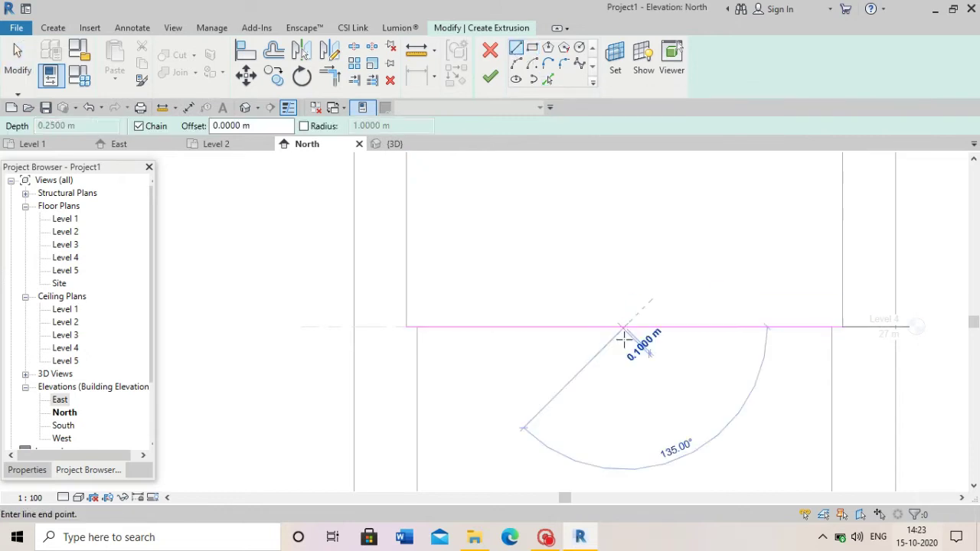
{"action": "left_click", "coordinate": [624, 392]}
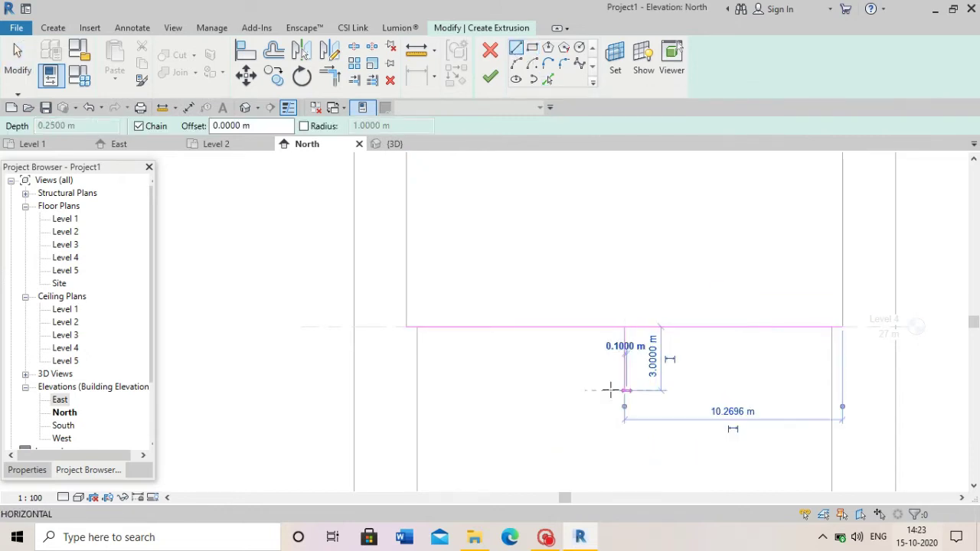
{"action": "left_click", "coordinate": [571, 391]}
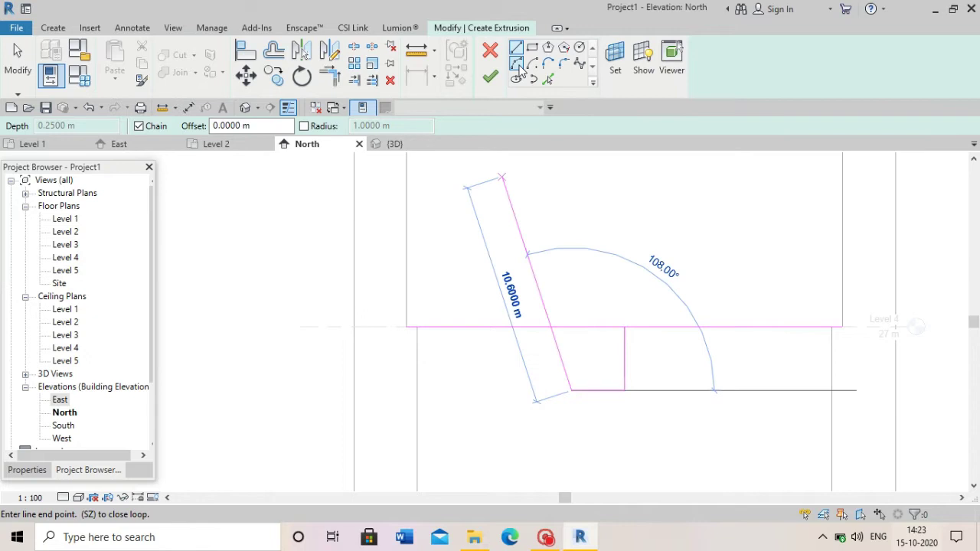
{"action": "left_click", "coordinate": [523, 342]}
{"action": "scroll", "coordinate": [512, 350], "scroll_direction": "up", "scroll_amount": 5}
{"action": "scroll", "coordinate": [511, 350], "scroll_direction": "down", "scroll_amount": 2}
{"action": "key", "text": "Escape"}
{"action": "key", "text": "Escape"}
{"action": "scroll", "coordinate": [513, 352], "scroll_direction": "down", "scroll_amount": 1}
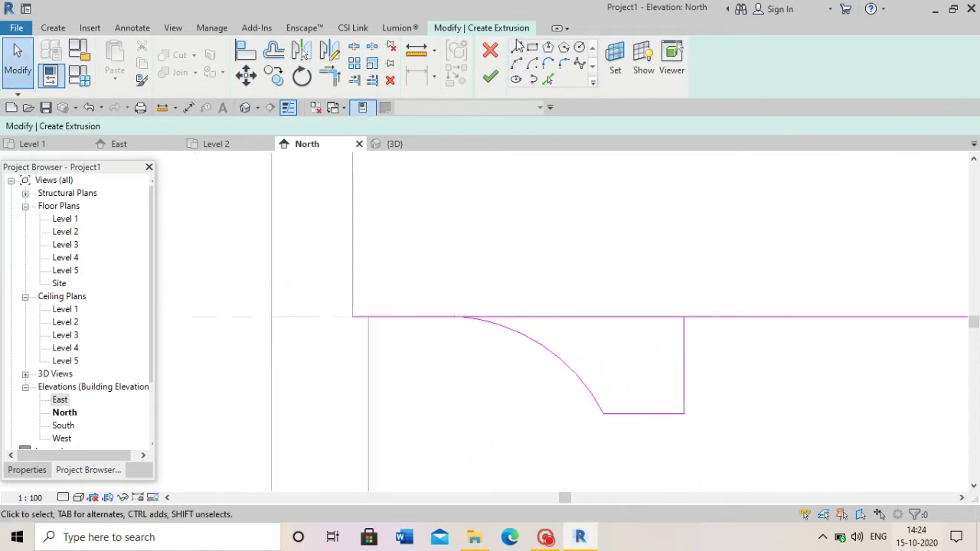
Trim the top line and the arc to meet at clean corners.
{"action": "left_click", "coordinate": [330, 76]}
{"action": "left_click", "coordinate": [497, 347]}
{"action": "left_click", "coordinate": [936, 501]}
{"action": "scroll", "coordinate": [755, 376], "scroll_direction": "up", "scroll_amount": 2}
{"action": "scroll", "coordinate": [678, 328], "scroll_direction": "up", "scroll_amount": 1}
{"action": "left_click", "coordinate": [609, 301]}
{"action": "left_click", "coordinate": [661, 329]}
{"action": "scroll", "coordinate": [626, 330], "scroll_direction": "down", "scroll_amount": 1}
{"action": "left_click", "coordinate": [472, 316]}
{"action": "key", "text": "Escape"}
Mirror the arc and top line about the vertical line for a symmetric trough.
{"action": "left_click_drag", "start_coordinate": [339, 274], "coordinate": [536, 412]}
{"action": "left_click", "coordinate": [529, 349]}
{"action": "left_click", "coordinate": [413, 307], "text": "ctrl"}
{"action": "left_click", "coordinate": [327, 73]}
{"action": "left_click", "coordinate": [648, 349]}
Delete the leftover vertical line from the profile sketch.
{"action": "left_click", "coordinate": [640, 393]}
{"action": "key", "text": "Escape"}
{"action": "key", "text": "Escape"}
{"action": "middle_click_drag", "start_coordinate": [640, 392], "coordinate": [612, 406]}
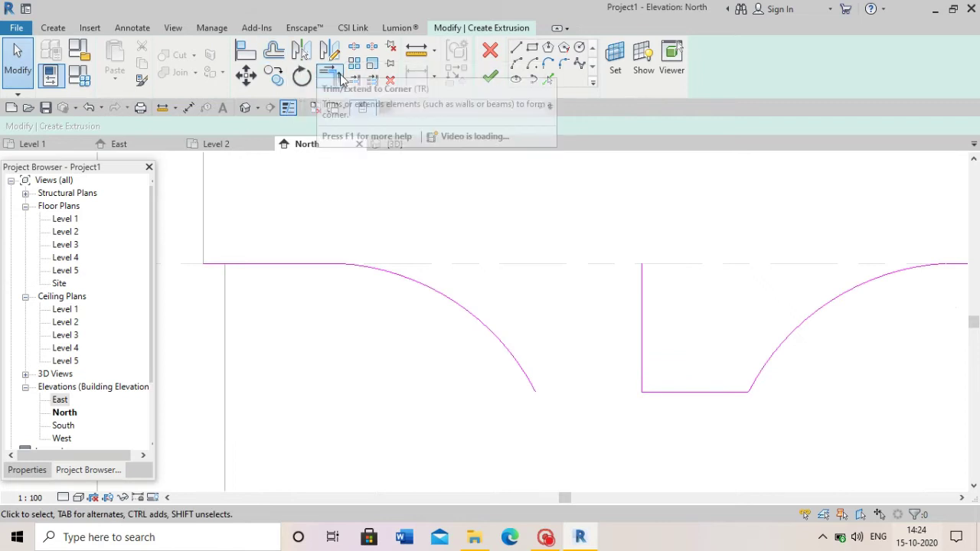
{"action": "left_click", "coordinate": [330, 74]}
{"action": "key", "text": "Escape"}
{"action": "left_click", "coordinate": [621, 373]}
{"action": "key", "text": "Delete"}
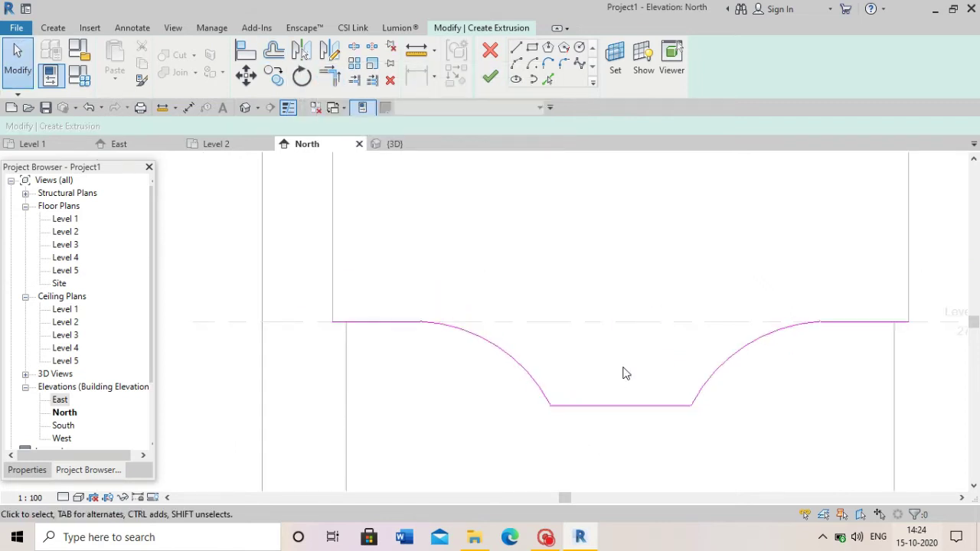
Draw the rectangular deck slab band above the curved profile.
{"action": "scroll", "coordinate": [622, 373], "scroll_direction": "up", "scroll_amount": 1}
{"action": "key", "text": "l"}
{"action": "key", "text": "i"}
{"action": "left_click", "coordinate": [291, 317]}
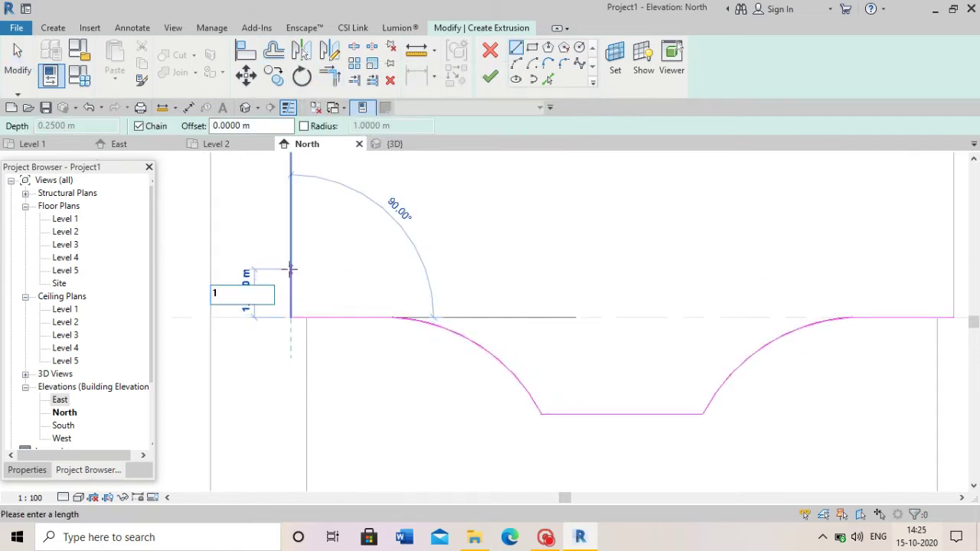
{"action": "key", "text": "Return"}
{"action": "scroll", "coordinate": [356, 308], "scroll_direction": "down", "scroll_amount": 2}
{"action": "left_click", "coordinate": [667, 284]}
{"action": "left_click", "coordinate": [667, 301]}
{"action": "key", "text": "Escape"}
{"action": "scroll", "coordinate": [559, 306], "scroll_direction": "up", "scroll_amount": 2}
{"action": "scroll", "coordinate": [559, 306], "scroll_direction": "down", "scroll_amount": 2}
Create 0.3 m offset copies of the left arc, bottom line and right arc.
{"action": "key", "text": "p"}
{"action": "key", "text": "l"}
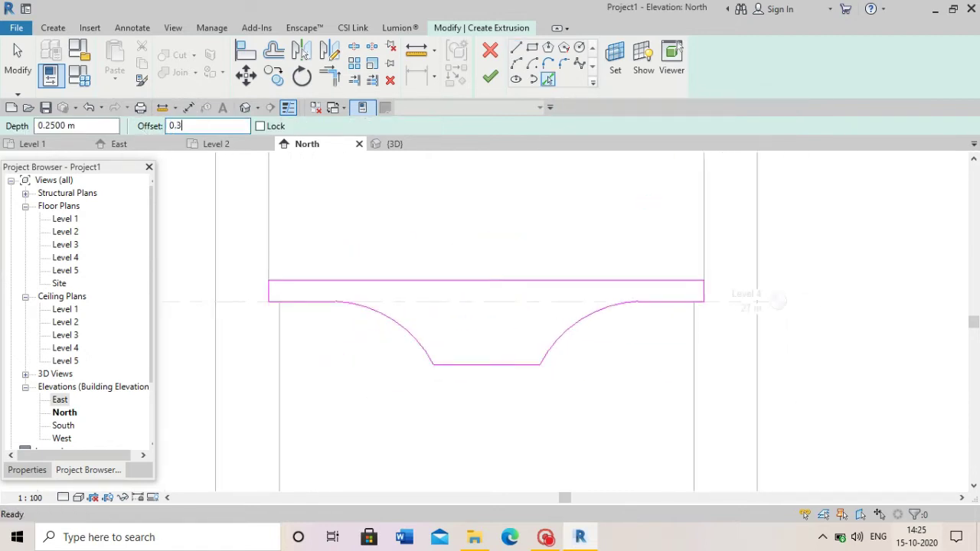
{"action": "left_click", "coordinate": [406, 329]}
{"action": "left_click", "coordinate": [509, 362]}
{"action": "left_click", "coordinate": [575, 321]}
{"action": "scroll", "coordinate": [570, 284], "scroll_direction": "up", "scroll_amount": 1}
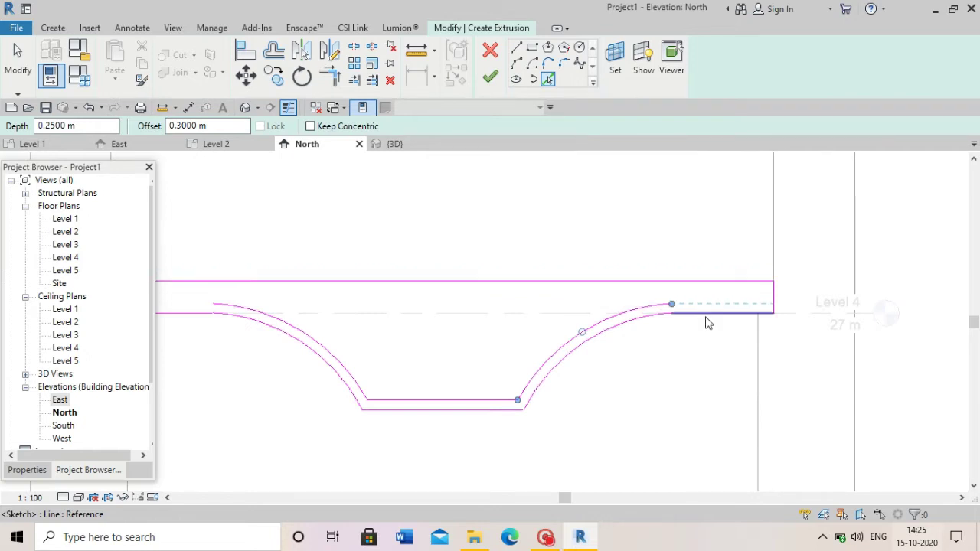
{"action": "scroll", "coordinate": [610, 331], "scroll_direction": "down", "scroll_amount": 1}
{"action": "scroll", "coordinate": [288, 314], "scroll_direction": "up", "scroll_amount": 2}
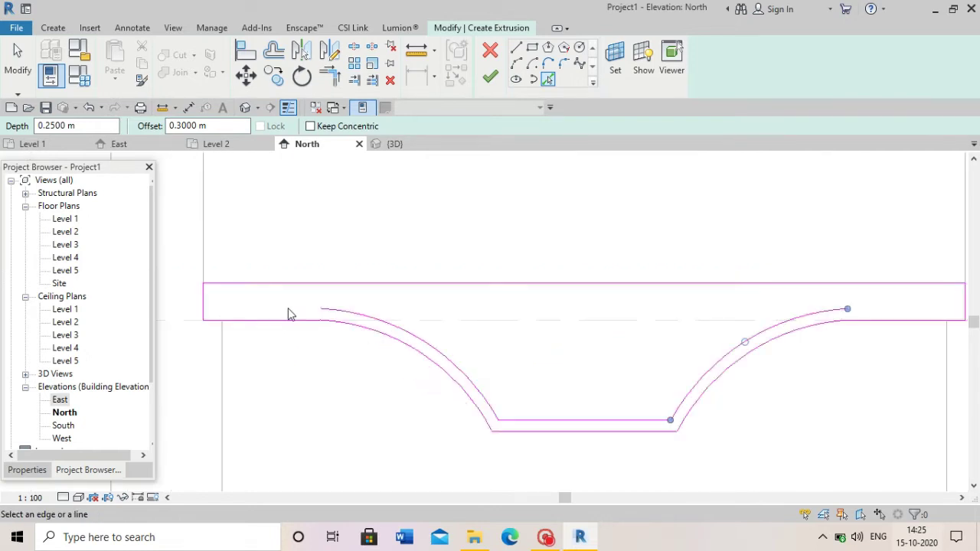
{"action": "scroll", "coordinate": [459, 336], "scroll_direction": "up", "scroll_amount": 1}
Convert the dashed reference line 9.5 m from the left edge into a sketch line.
{"action": "left_click", "coordinate": [516, 47]}
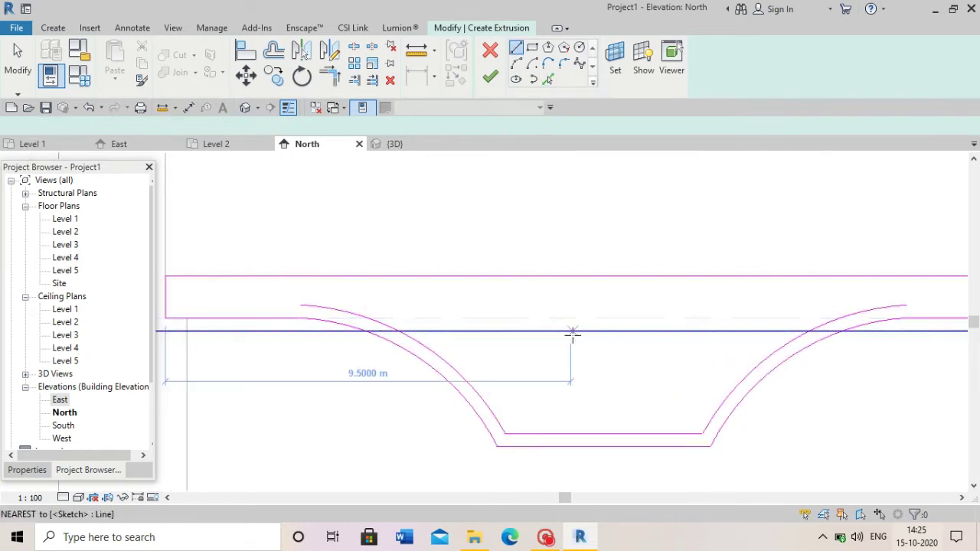
{"action": "key", "text": "Escape"}
{"action": "key", "text": "Escape"}
{"action": "left_click", "coordinate": [547, 79]}
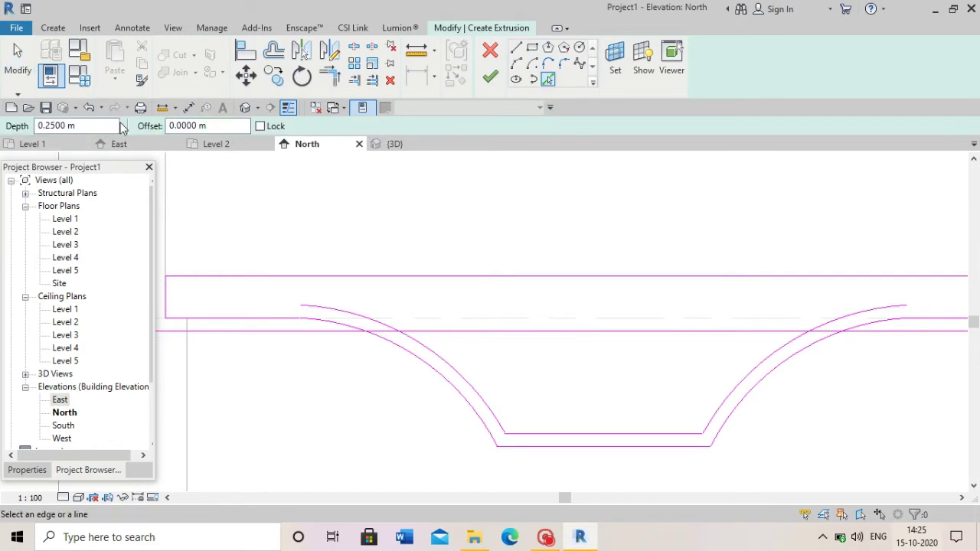
{"action": "left_click", "coordinate": [499, 319]}
{"action": "scroll", "coordinate": [541, 368], "scroll_direction": "down", "scroll_amount": 2}
{"action": "scroll", "coordinate": [569, 357], "scroll_direction": "up", "scroll_amount": 2}
{"action": "scroll", "coordinate": [571, 359], "scroll_direction": "up", "scroll_amount": 1}
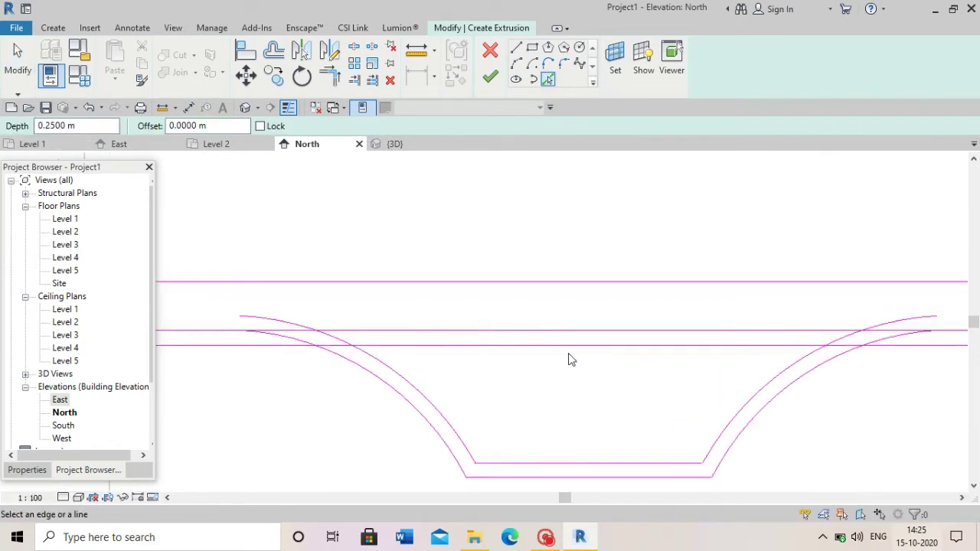
{"action": "scroll", "coordinate": [426, 324], "scroll_direction": "down", "scroll_amount": 2}
{"action": "scroll", "coordinate": [427, 324], "scroll_direction": "up", "scroll_amount": 2}
Trim away the lower line's left part and split it on the right.
{"action": "key", "text": "t"}
{"action": "key", "text": "r"}
{"action": "left_click", "coordinate": [422, 326]}
{"action": "scroll", "coordinate": [617, 344], "scroll_direction": "down", "scroll_amount": 2}
{"action": "left_click", "coordinate": [367, 322]}
{"action": "left_click", "coordinate": [354, 80]}
{"action": "left_click", "coordinate": [597, 322]}
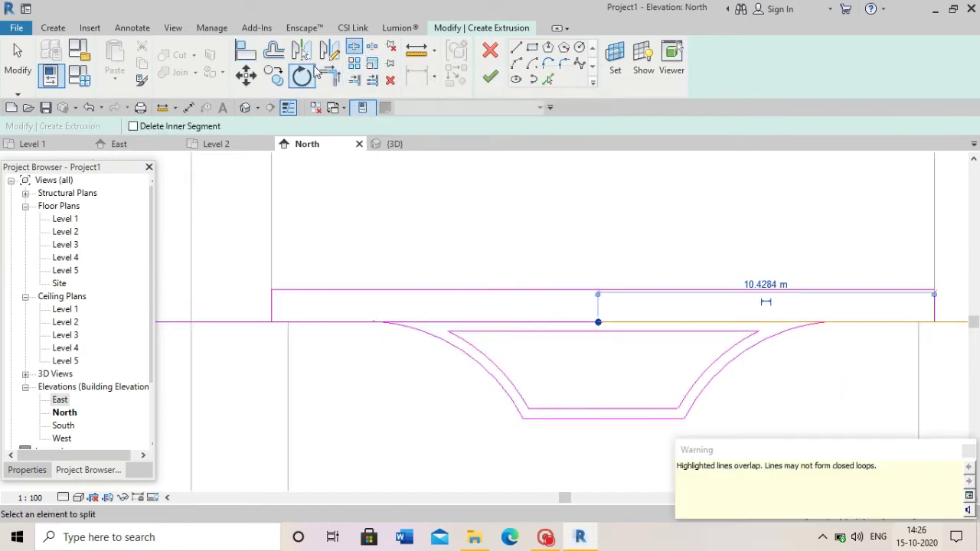
Trim the left horizontal line so it meets the arc.
{"action": "scroll", "coordinate": [732, 329], "scroll_direction": "down", "scroll_amount": 2}
{"action": "scroll", "coordinate": [739, 304], "scroll_direction": "up", "scroll_amount": 2}
{"action": "scroll", "coordinate": [263, 294], "scroll_direction": "down", "scroll_amount": 2}
{"action": "scroll", "coordinate": [291, 294], "scroll_direction": "down", "scroll_amount": 1}
{"action": "left_click", "coordinate": [294, 294]}
{"action": "left_click", "coordinate": [298, 297]}
{"action": "scroll", "coordinate": [426, 302], "scroll_direction": "down", "scroll_amount": 2}
{"action": "scroll", "coordinate": [448, 313], "scroll_direction": "up", "scroll_amount": 2}
{"action": "key", "text": "Escape"}
{"action": "scroll", "coordinate": [478, 305], "scroll_direction": "up", "scroll_amount": 2}
{"action": "scroll", "coordinate": [262, 306], "scroll_direction": "down", "scroll_amount": 2}
{"action": "scroll", "coordinate": [393, 357], "scroll_direction": "up", "scroll_amount": 1}
{"action": "scroll", "coordinate": [469, 277], "scroll_direction": "up", "scroll_amount": 1}
Join the sketch lines at the right corner of the band.
{"action": "scroll", "coordinate": [468, 277], "scroll_direction": "down", "scroll_amount": 1}
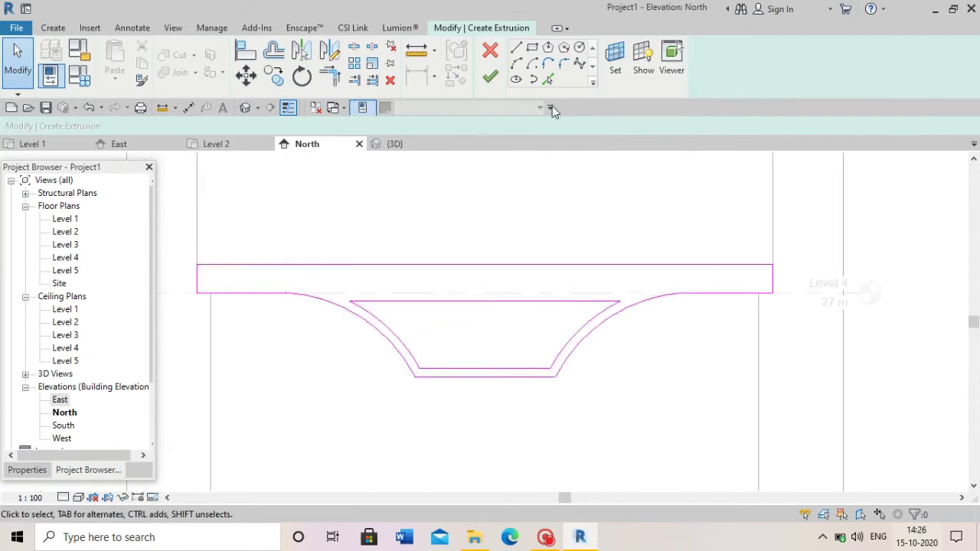
{"action": "left_click", "coordinate": [547, 79]}
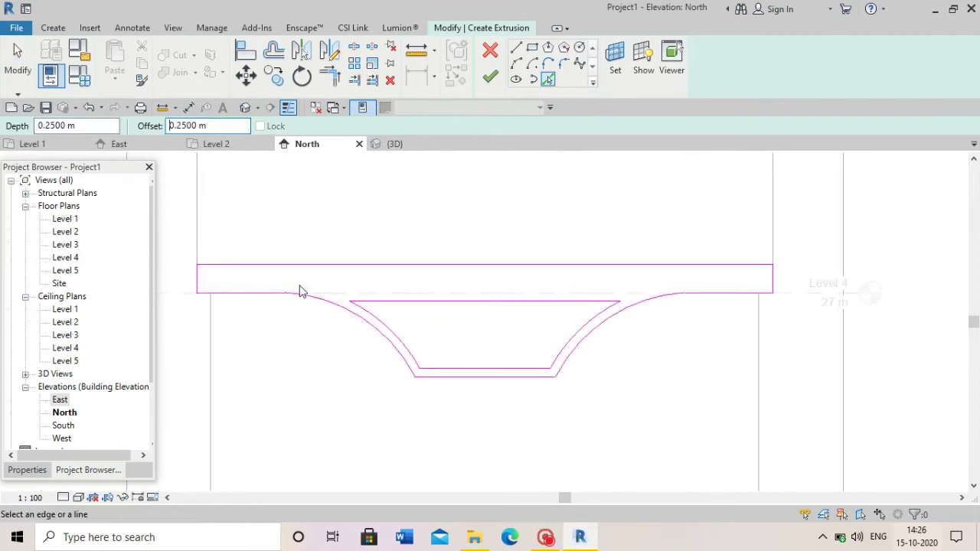
{"action": "scroll", "coordinate": [314, 278], "scroll_direction": "up", "scroll_amount": 1}
{"action": "scroll", "coordinate": [211, 285], "scroll_direction": "up", "scroll_amount": 2}
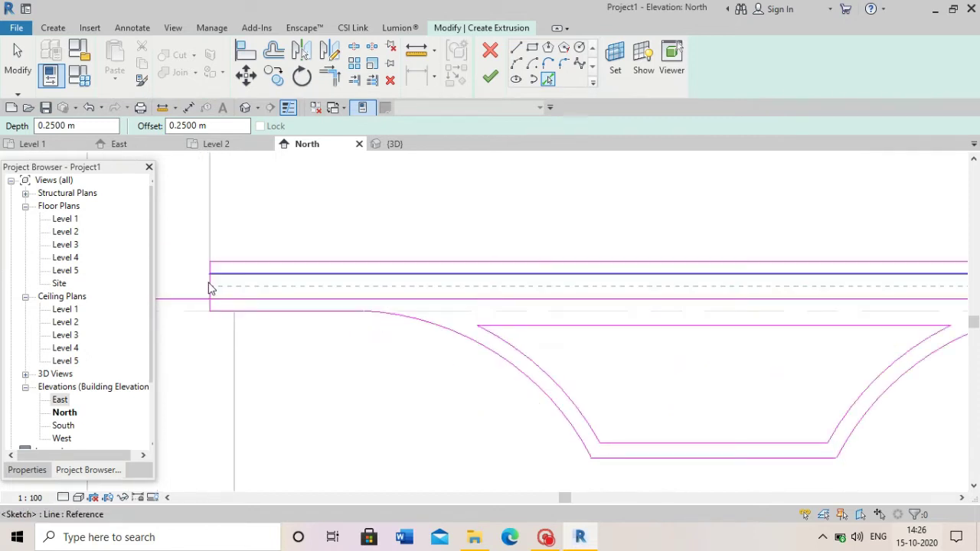
{"action": "scroll", "coordinate": [214, 287], "scroll_direction": "down", "scroll_amount": 3}
{"action": "scroll", "coordinate": [187, 284], "scroll_direction": "up", "scroll_amount": 4}
{"action": "scroll", "coordinate": [230, 295], "scroll_direction": "up", "scroll_amount": 1}
{"action": "key", "text": "t"}
{"action": "key", "text": "r"}
{"action": "scroll", "coordinate": [275, 299], "scroll_direction": "down", "scroll_amount": 3}
{"action": "scroll", "coordinate": [812, 272], "scroll_direction": "up", "scroll_amount": 3}
{"action": "left_click", "coordinate": [746, 318]}
{"action": "scroll", "coordinate": [624, 324], "scroll_direction": "down", "scroll_amount": 2}
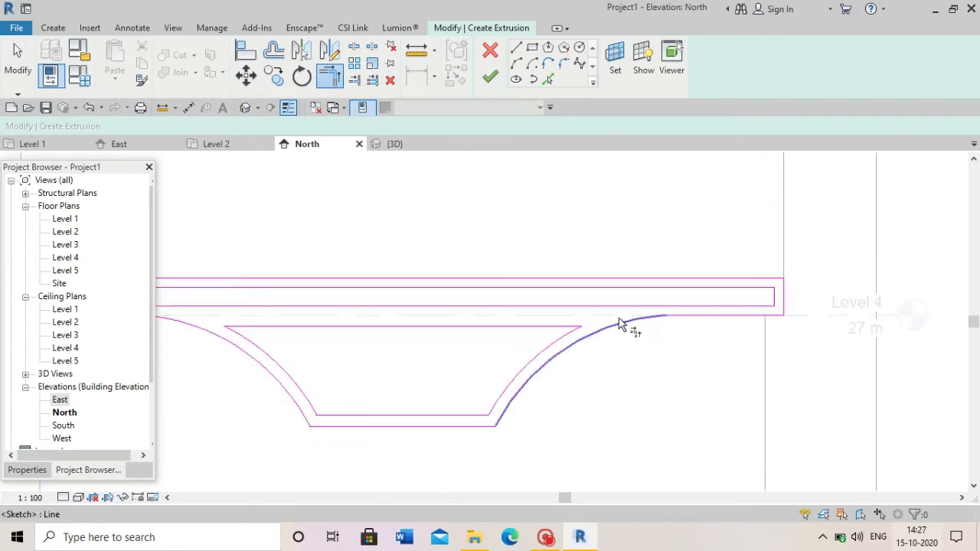
{"action": "key", "text": "Escape"}
{"action": "scroll", "coordinate": [472, 337], "scroll_direction": "down", "scroll_amount": 1}
Move the inner horizontal line up to the band's lower edge and reposition its right end.
{"action": "left_click", "coordinate": [431, 328]}
{"action": "scroll", "coordinate": [414, 322], "scroll_direction": "up", "scroll_amount": 1}
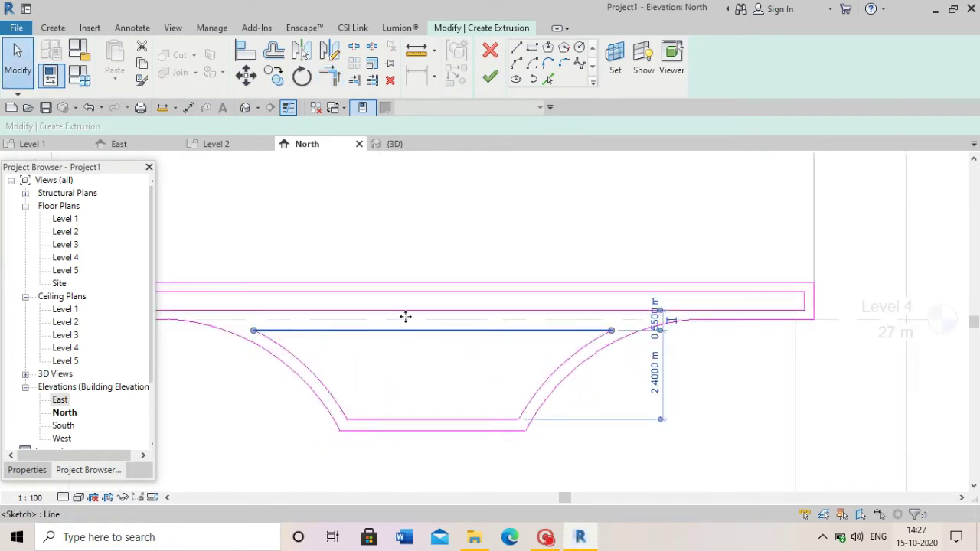
{"action": "left_click_drag", "start_coordinate": [406, 317], "coordinate": [406, 306]}
{"action": "scroll", "coordinate": [524, 357], "scroll_direction": "down", "scroll_amount": 2}
{"action": "scroll", "coordinate": [524, 357], "scroll_direction": "up", "scroll_amount": 1}
{"action": "scroll", "coordinate": [521, 335], "scroll_direction": "up", "scroll_amount": 1}
{"action": "left_click_drag", "start_coordinate": [707, 327], "coordinate": [768, 329]}
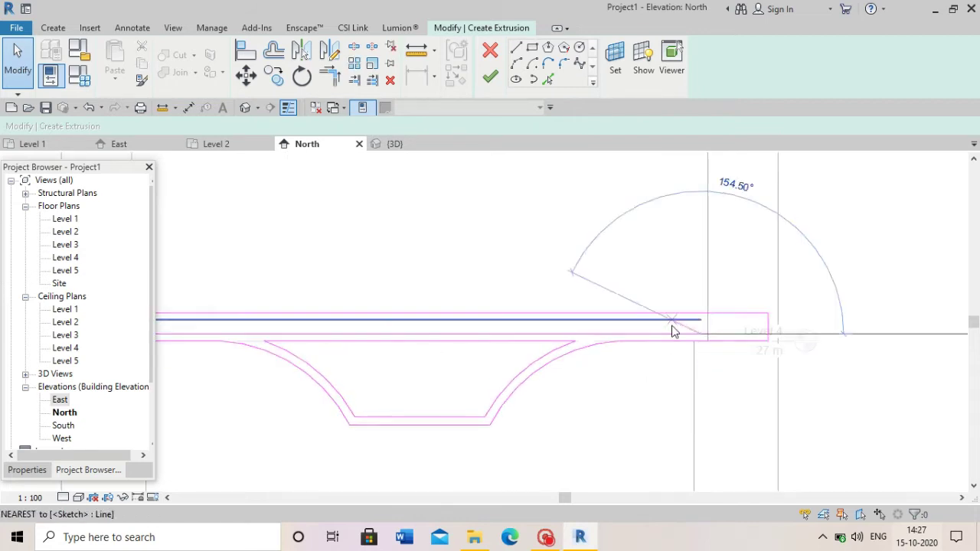
{"action": "scroll", "coordinate": [700, 329], "scroll_direction": "up", "scroll_amount": 3}
{"action": "left_click_drag", "start_coordinate": [697, 328], "coordinate": [628, 333]}
{"action": "scroll", "coordinate": [651, 337], "scroll_direction": "down", "scroll_amount": 3}
{"action": "scroll", "coordinate": [230, 341], "scroll_direction": "up", "scroll_amount": 2}
{"action": "scroll", "coordinate": [510, 357], "scroll_direction": "down", "scroll_amount": 2}
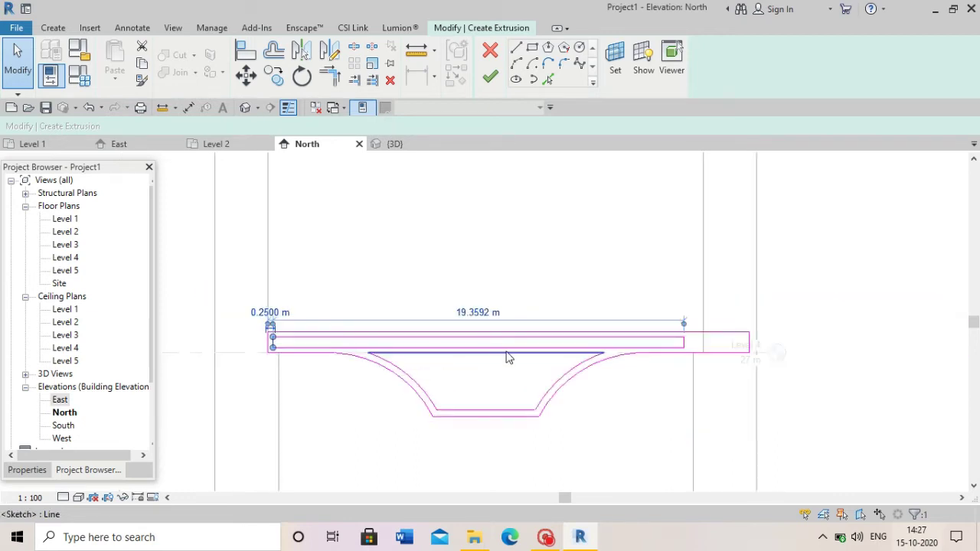
{"action": "scroll", "coordinate": [344, 345], "scroll_direction": "up", "scroll_amount": 2}
{"action": "scroll", "coordinate": [353, 349], "scroll_direction": "up", "scroll_amount": 2}
Extend the left end of the inner outline 2.5 m outward.
{"action": "left_click", "coordinate": [352, 348]}
{"action": "left_click_drag", "start_coordinate": [344, 329], "coordinate": [237, 329]}
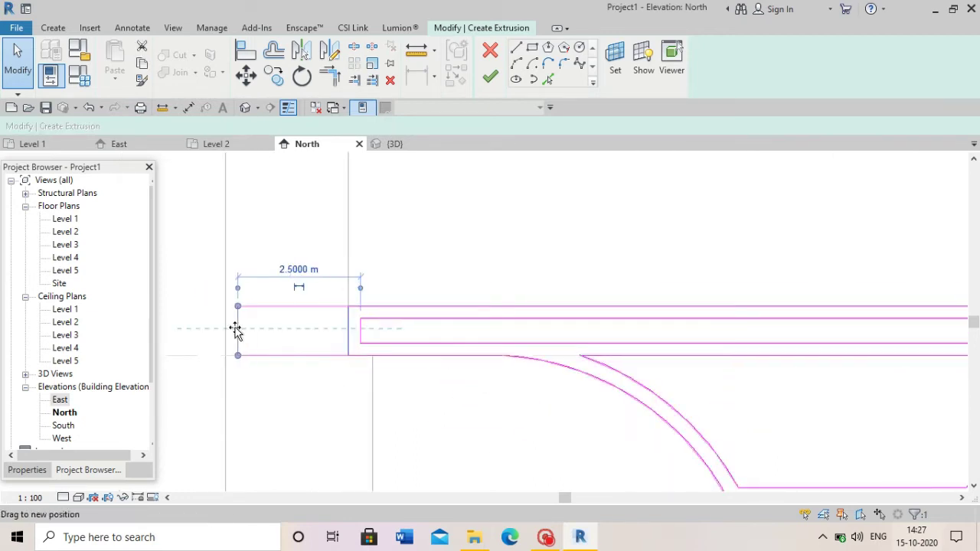
{"action": "scroll", "coordinate": [319, 354], "scroll_direction": "down", "scroll_amount": 2}
{"action": "left_click", "coordinate": [343, 349]}
{"action": "scroll", "coordinate": [343, 349], "scroll_direction": "up", "scroll_amount": 2}
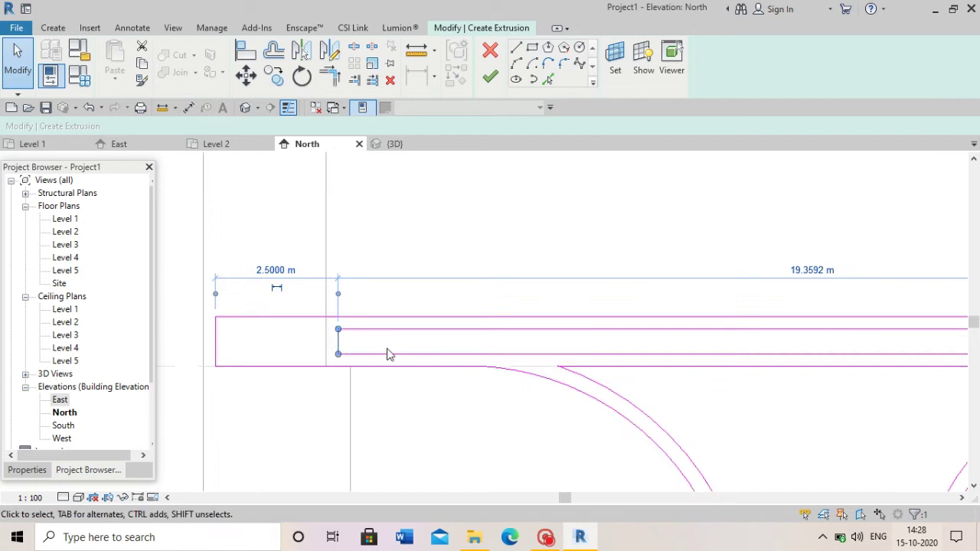
{"action": "scroll", "coordinate": [388, 354], "scroll_direction": "down", "scroll_amount": 3}
Draw a vertical centre line and mirror the right inner line across it.
{"action": "left_click", "coordinate": [516, 48]}
{"action": "left_click", "coordinate": [606, 423]}
{"action": "left_click", "coordinate": [607, 292]}
{"action": "key", "text": "Escape"}
{"action": "key", "text": "Escape"}
{"action": "left_click", "coordinate": [835, 346]}
{"action": "left_click", "coordinate": [301, 51]}
{"action": "left_click", "coordinate": [606, 349]}
Trim the short vertical line to close the inner rectangle, then delete the centre line.
{"action": "scroll", "coordinate": [374, 346], "scroll_direction": "up", "scroll_amount": 2}
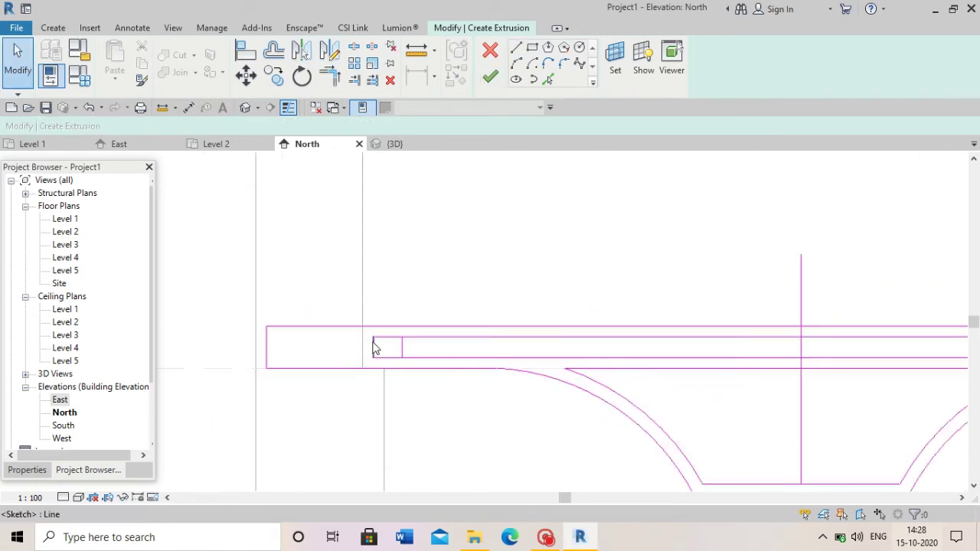
{"action": "scroll", "coordinate": [449, 343], "scroll_direction": "up", "scroll_amount": 2}
{"action": "left_click", "coordinate": [329, 75]}
{"action": "left_click", "coordinate": [380, 357]}
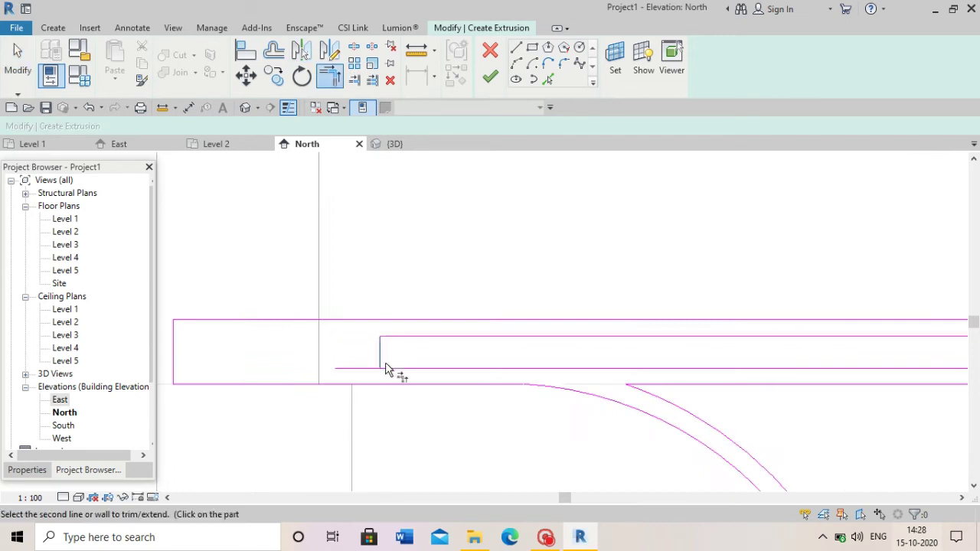
{"action": "left_click", "coordinate": [386, 368]}
{"action": "scroll", "coordinate": [385, 369], "scroll_direction": "down", "scroll_amount": 3}
{"action": "key", "text": "Escape"}
{"action": "key", "text": "Escape"}
{"action": "left_click", "coordinate": [494, 389]}
{"action": "key", "text": "Delete"}
{"action": "scroll", "coordinate": [496, 395], "scroll_direction": "up", "scroll_amount": 1}
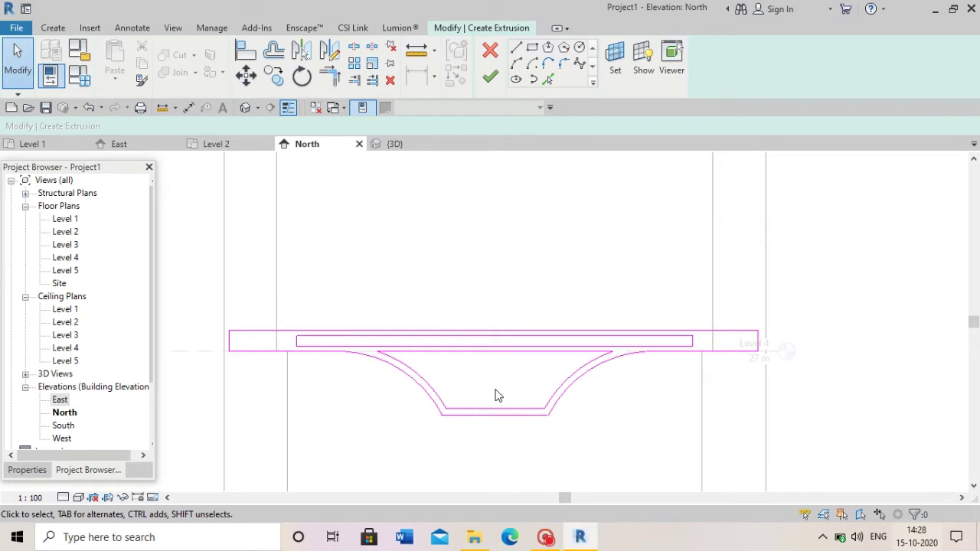
{"action": "scroll", "coordinate": [339, 344], "scroll_direction": "up", "scroll_amount": 1}
{"action": "scroll", "coordinate": [281, 304], "scroll_direction": "up", "scroll_amount": 1}
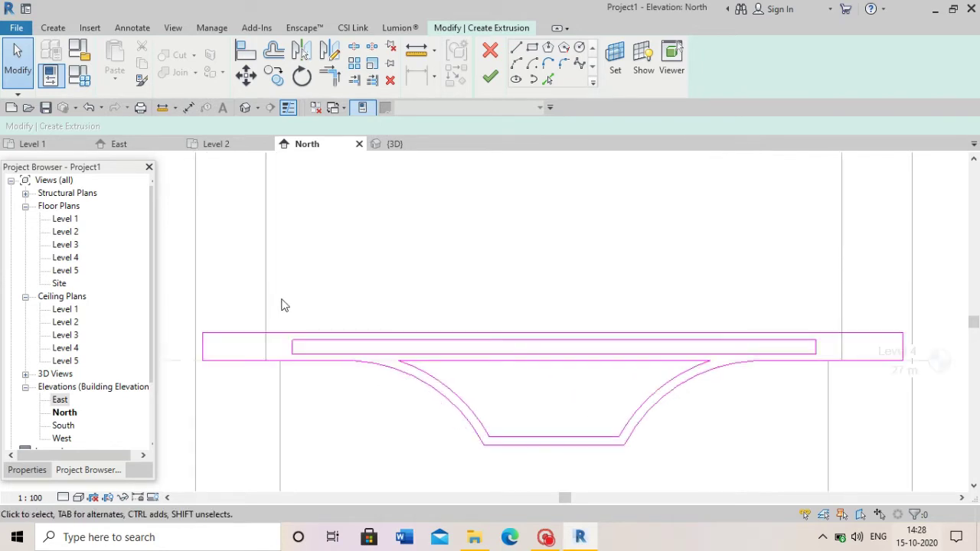
Add 0.5 m offset sketch lines from two existing deck edges with Pick Lines.
{"action": "left_click", "coordinate": [547, 79]}
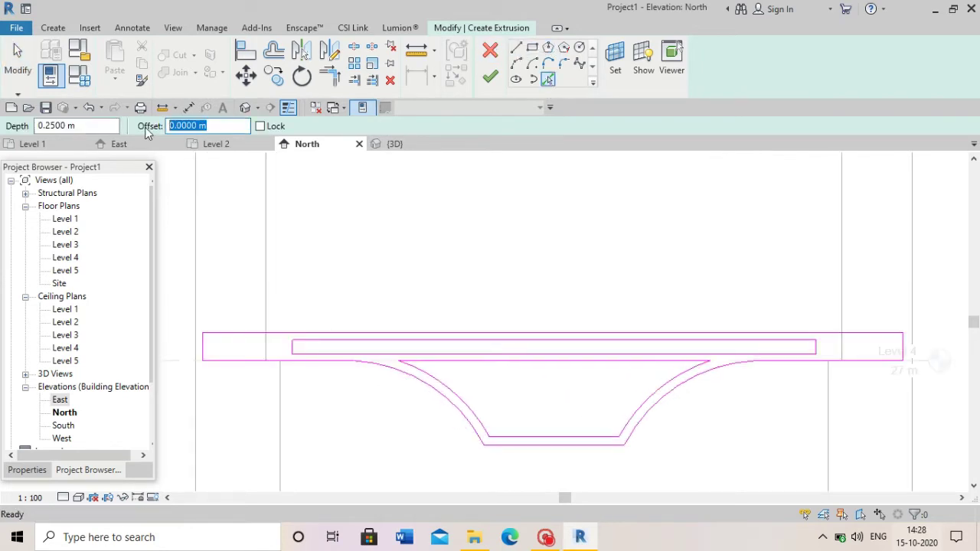
{"action": "left_click", "coordinate": [264, 261]}
{"action": "left_click", "coordinate": [841, 291]}
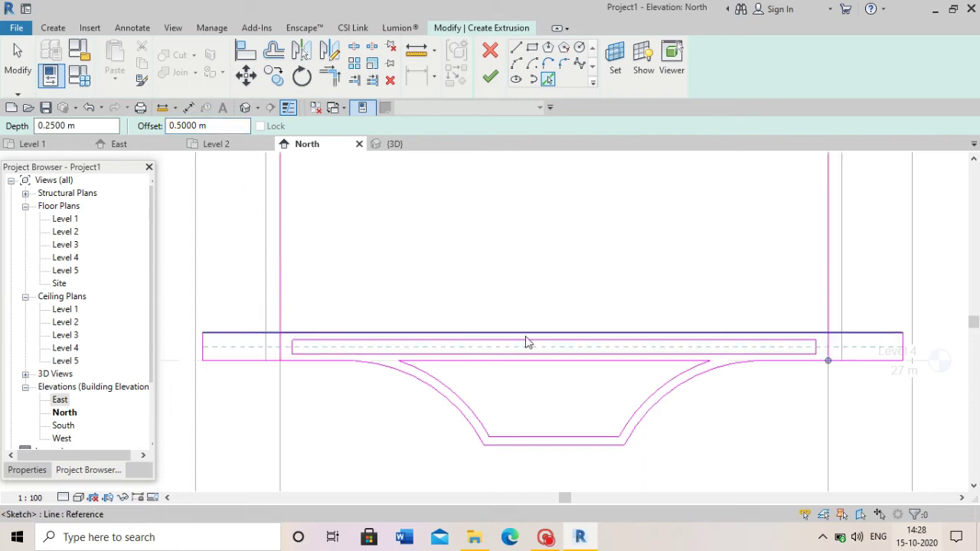
{"action": "scroll", "coordinate": [525, 342], "scroll_direction": "down", "scroll_amount": 2}
Draw a 0.3 m radius circle above the deck's left end and nudge it down.
{"action": "left_click", "coordinate": [580, 47]}
{"action": "type", "text": "0.0"}
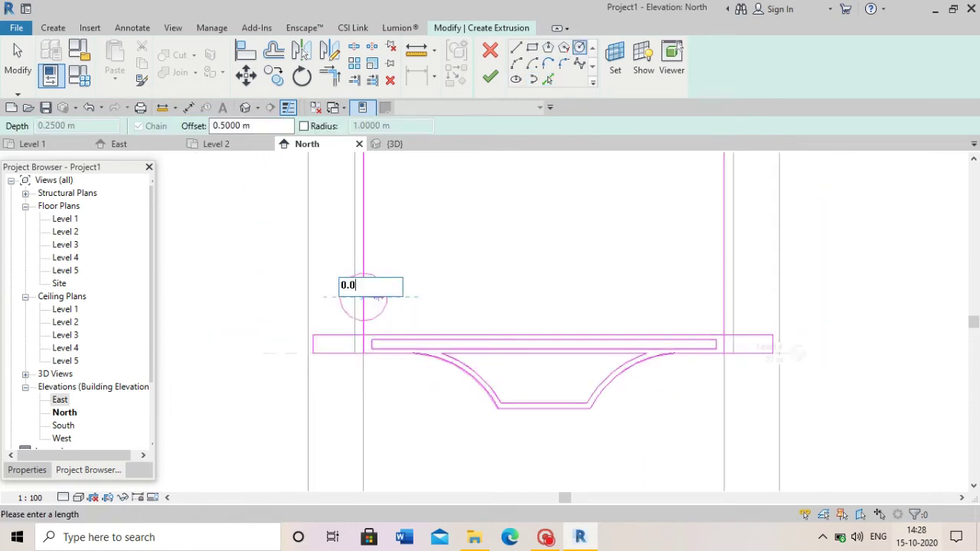
{"action": "key", "text": "Escape"}
{"action": "scroll", "coordinate": [430, 250], "scroll_direction": "up", "scroll_amount": 2}
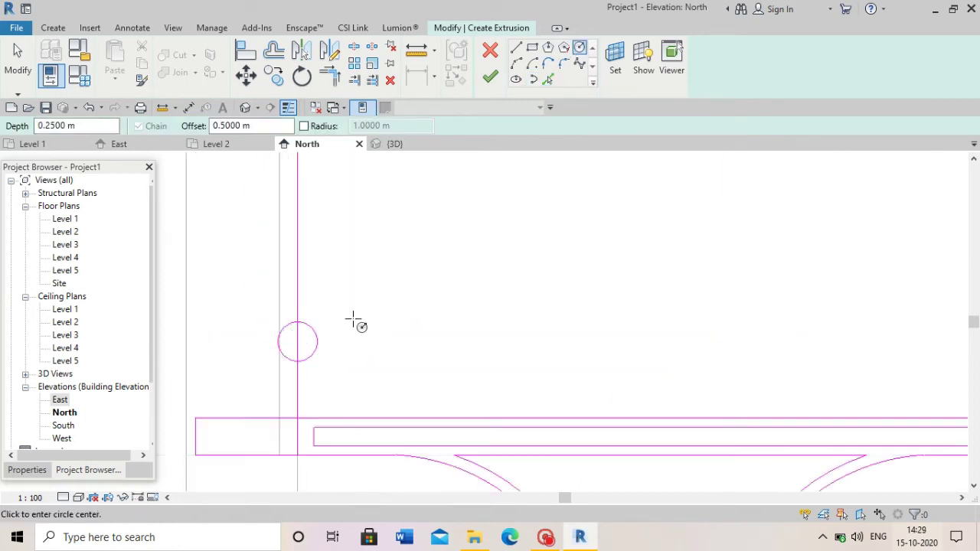
{"action": "key", "text": "Escape"}
{"action": "key", "text": "Escape"}
{"action": "key", "text": "Down"}
{"action": "key", "text": "Down"}
{"action": "key", "text": "Down"}
{"action": "key", "text": "Down"}
{"action": "key", "text": "Down"}
{"action": "key", "text": "Down"}
{"action": "key", "text": "Down"}
{"action": "scroll", "coordinate": [314, 360], "scroll_direction": "up", "scroll_amount": 1}
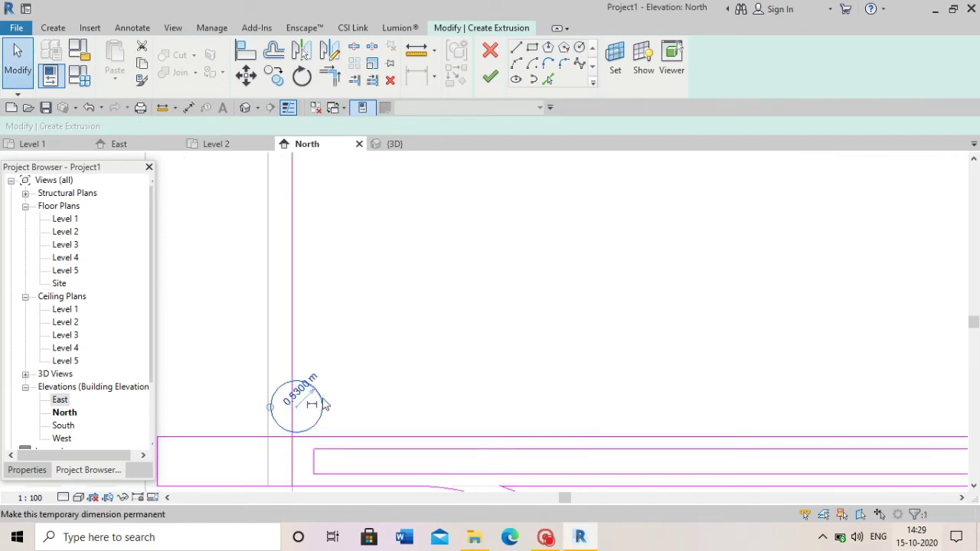
{"action": "key", "text": "Return"}
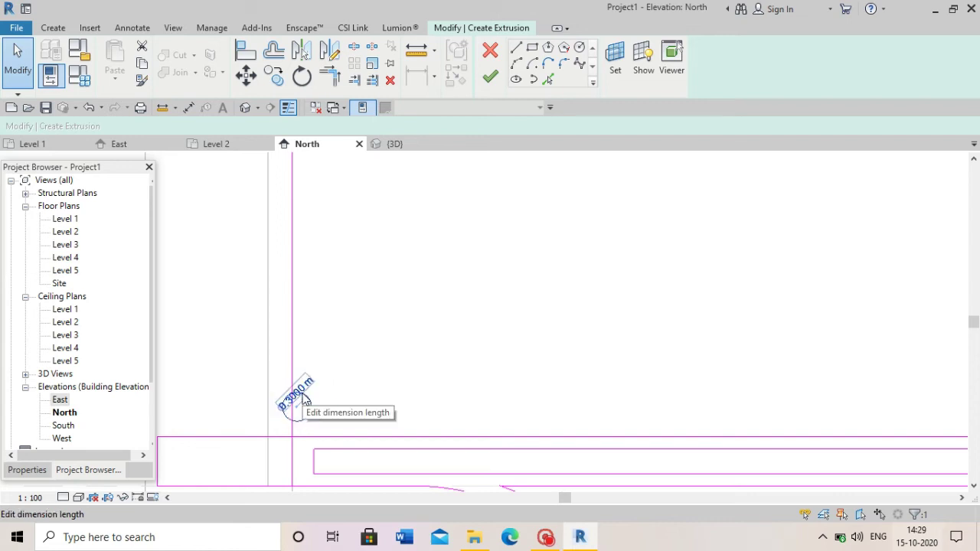
{"action": "scroll", "coordinate": [267, 422], "scroll_direction": "up", "scroll_amount": 2}
{"action": "scroll", "coordinate": [253, 386], "scroll_direction": "up", "scroll_amount": 6}
{"action": "scroll", "coordinate": [353, 382], "scroll_direction": "down", "scroll_amount": 5}
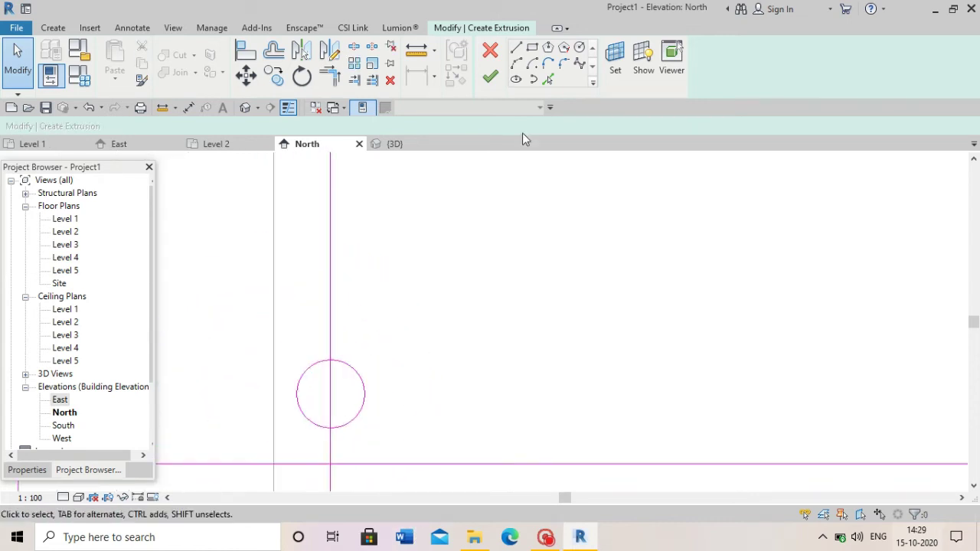
Draw a 0.2 m radius circle and nudge it down onto the stack.
{"action": "left_click", "coordinate": [330, 250]}
{"action": "type", "text": "2"}
{"action": "key", "text": "Return"}
{"action": "scroll", "coordinate": [379, 262], "scroll_direction": "up", "scroll_amount": 2}
{"action": "key", "text": "Escape"}
{"action": "key", "text": "Down"}
{"action": "key", "text": "Down"}
{"action": "key", "text": "Down"}
{"action": "key", "text": "Down"}
{"action": "key", "text": "Down"}
{"action": "key", "text": "Down"}
{"action": "key", "text": "Down"}
{"action": "key", "text": "Down"}
{"action": "key", "text": "Down"}
{"action": "key", "text": "Down"}
{"action": "key", "text": "Down"}
Add the smallest 0.15 m radius circle and nudge it onto the stack.
{"action": "left_click", "coordinate": [580, 51]}
{"action": "left_click", "coordinate": [314, 291]}
{"action": "type", "text": "0"}
{"action": "key", "text": "Return"}
{"action": "key", "text": "Escape"}
{"action": "key", "text": "Escape"}
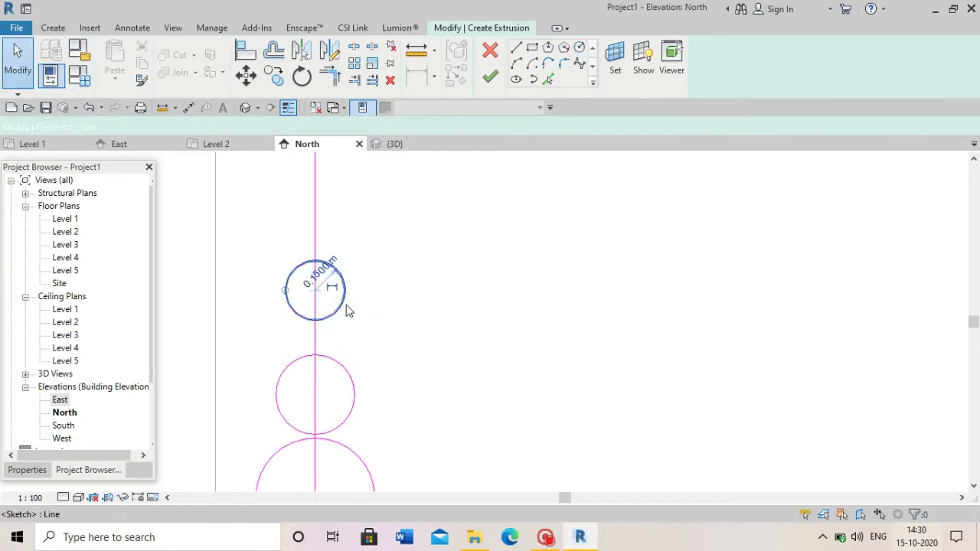
{"action": "key", "text": "Down"}
{"action": "key", "text": "Down"}
{"action": "scroll", "coordinate": [375, 316], "scroll_direction": "down", "scroll_amount": 1}
{"action": "scroll", "coordinate": [394, 360], "scroll_direction": "down", "scroll_amount": 3}
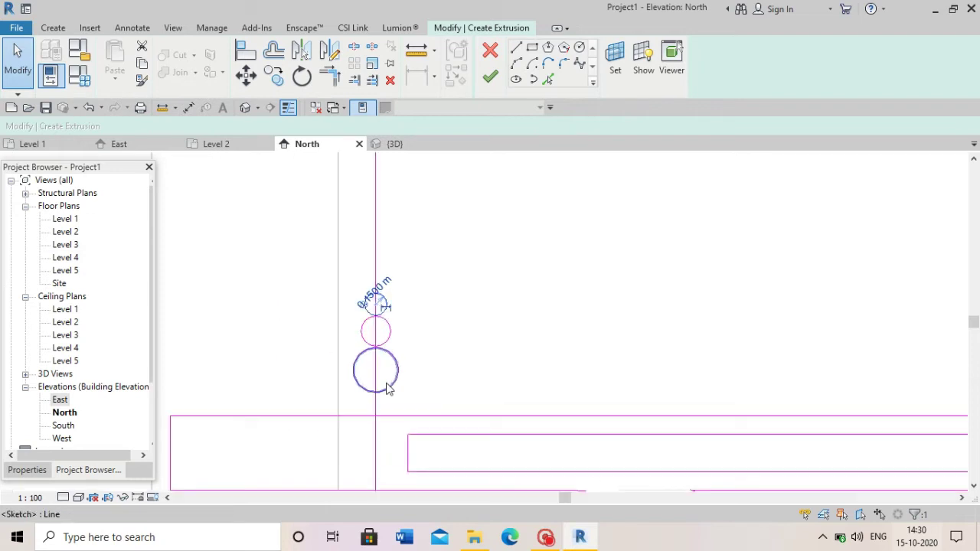
{"action": "scroll", "coordinate": [478, 335], "scroll_direction": "down", "scroll_amount": 3}
{"action": "scroll", "coordinate": [477, 332], "scroll_direction": "down", "scroll_amount": 2}
Draw a vertical centre line above the deck and add an offset helper line from it.
{"action": "key", "text": "l"}
{"action": "key", "text": "i"}
{"action": "left_click", "coordinate": [556, 438]}
{"action": "left_click", "coordinate": [556, 249]}
{"action": "key", "text": "Escape"}
{"action": "key", "text": "Escape"}
{"action": "scroll", "coordinate": [365, 350], "scroll_direction": "up", "scroll_amount": 2}
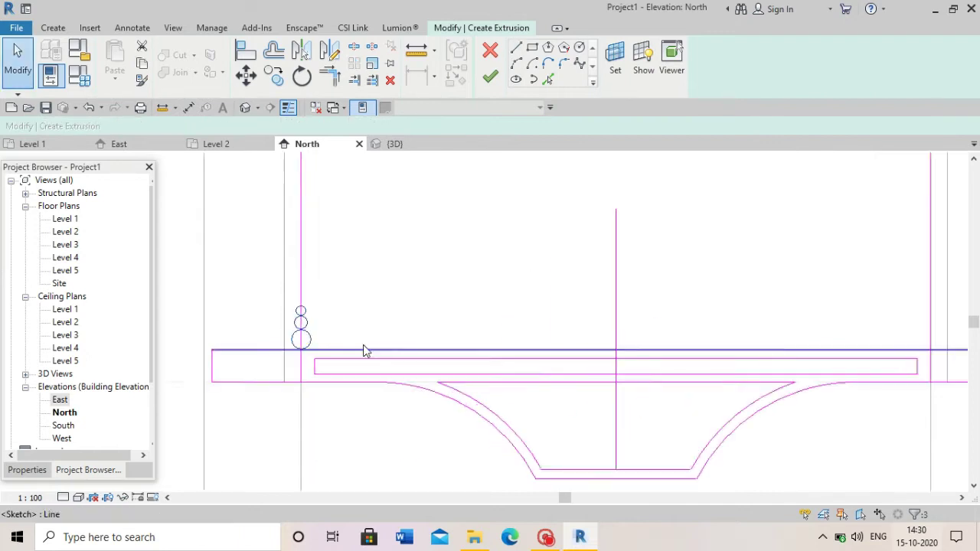
{"action": "scroll", "coordinate": [365, 351], "scroll_direction": "up", "scroll_amount": 1}
{"action": "scroll", "coordinate": [586, 309], "scroll_direction": "up", "scroll_amount": 1}
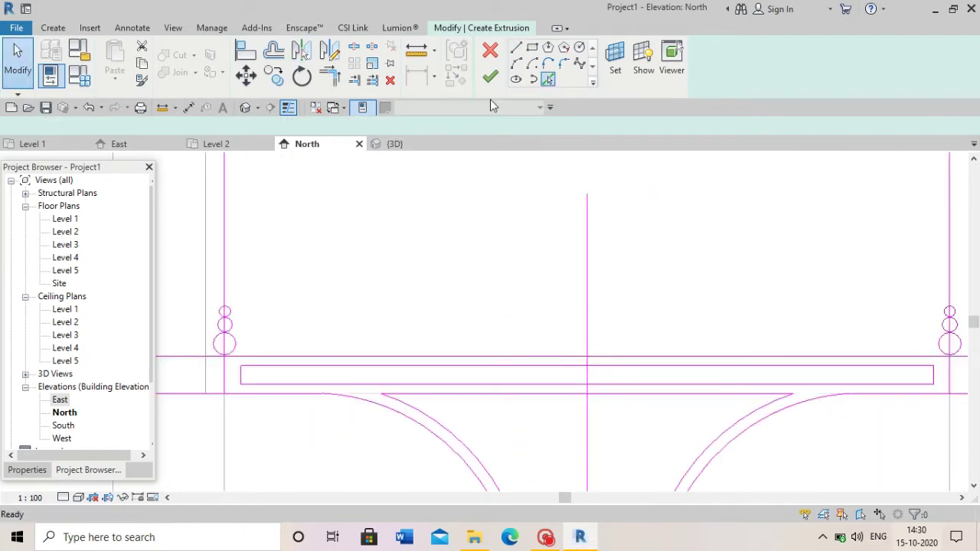
{"action": "key", "text": "p"}
{"action": "key", "text": "k"}
{"action": "left_click", "coordinate": [590, 301]}
{"action": "left_click", "coordinate": [14, 28]}
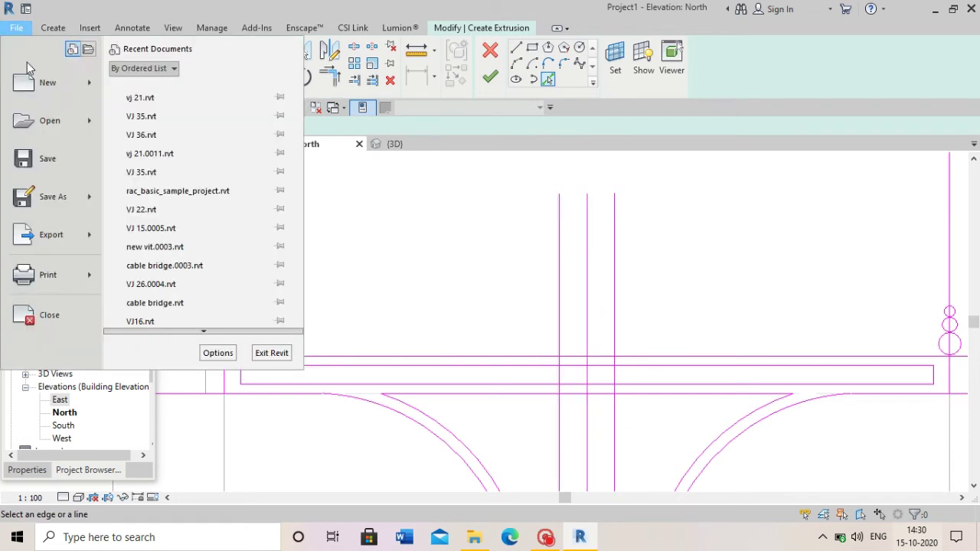
{"action": "key", "text": "Escape"}
{"action": "key", "text": "Escape"}
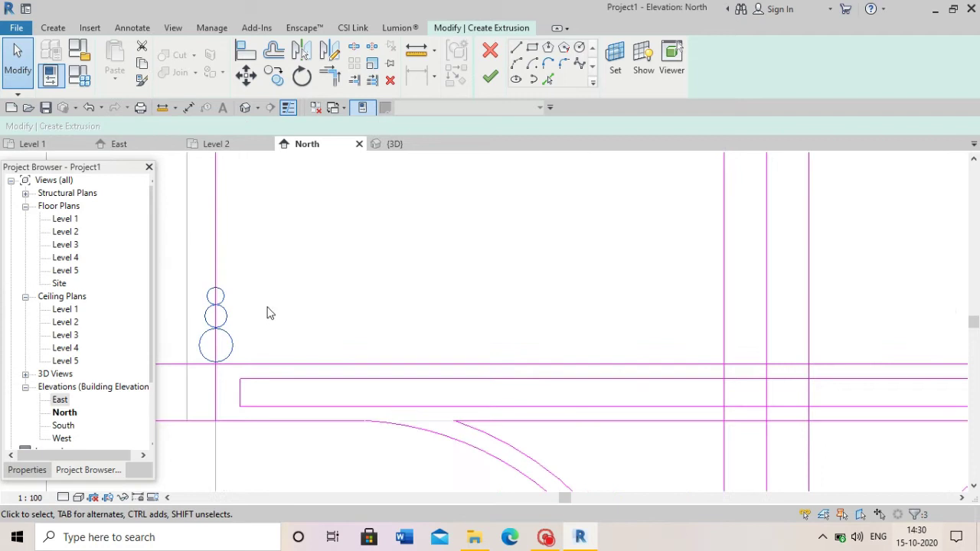
Copy the circle stack 9 m to the right, then copy it another 1.4 m.
{"action": "left_click", "coordinate": [230, 352]}
{"action": "scroll", "coordinate": [238, 344], "scroll_direction": "up", "scroll_amount": 2}
{"action": "key", "text": "c"}
{"action": "key", "text": "o"}
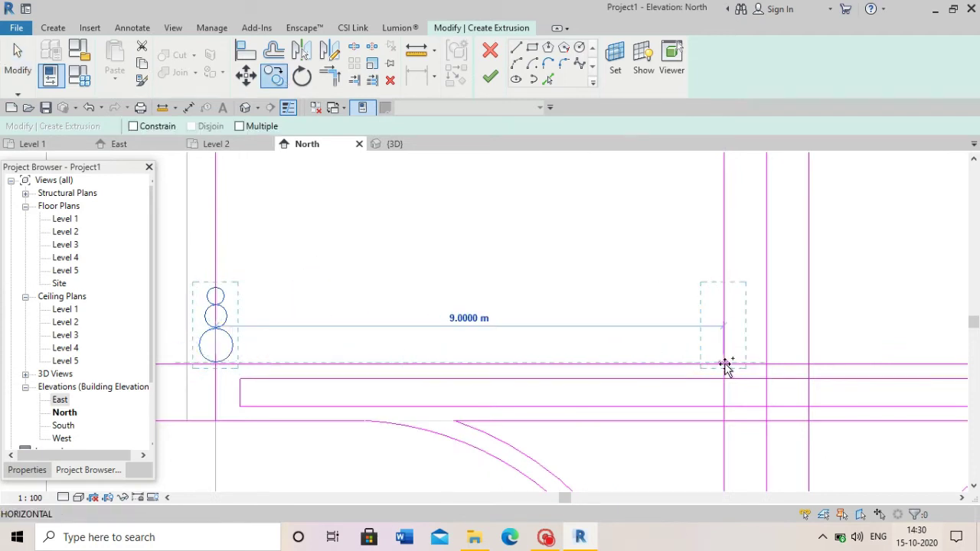
{"action": "left_click", "coordinate": [726, 366]}
{"action": "scroll", "coordinate": [689, 343], "scroll_direction": "down", "scroll_amount": 3}
{"action": "scroll", "coordinate": [610, 353], "scroll_direction": "up", "scroll_amount": 3}
{"action": "key", "text": "c"}
{"action": "key", "text": "o"}
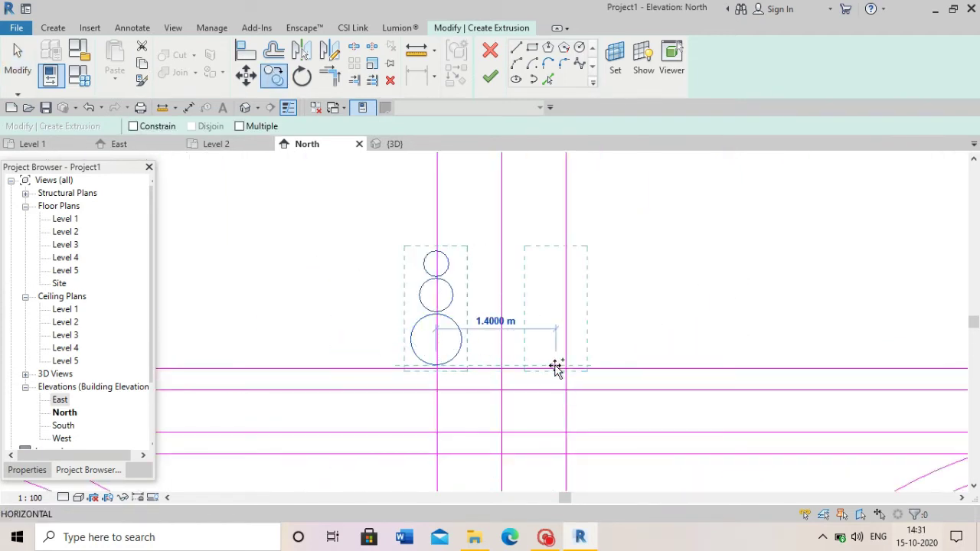
{"action": "left_click", "coordinate": [557, 368]}
{"action": "scroll", "coordinate": [554, 366], "scroll_direction": "down", "scroll_amount": 3}
Delete the three helper lines and finish the deck extrusion sketch, viewing it in 3D.
{"action": "left_click", "coordinate": [463, 247]}
{"action": "left_click", "coordinate": [484, 253], "text": "ctrl"}
{"action": "key", "text": "Delete"}
{"action": "left_click", "coordinate": [506, 251]}
{"action": "key", "text": "Delete"}
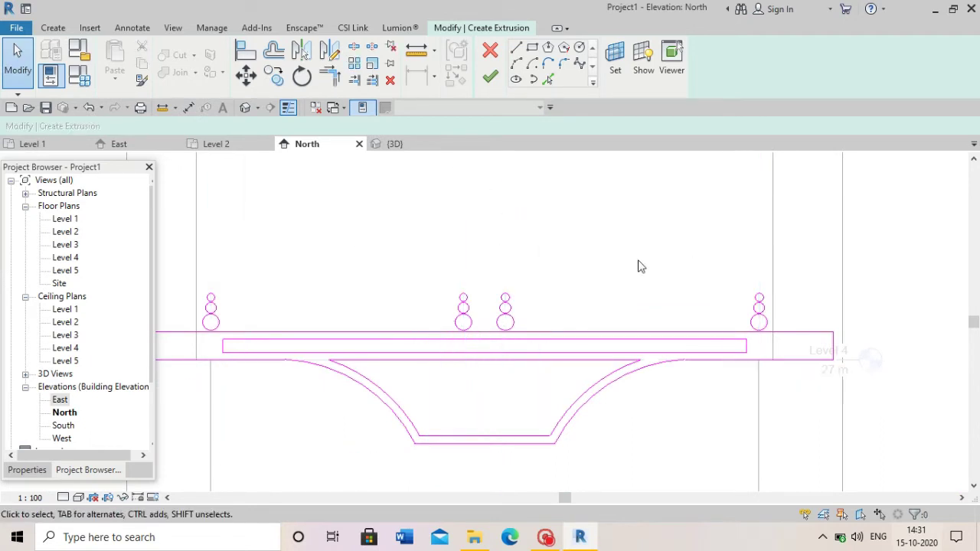
{"action": "left_click", "coordinate": [490, 76]}
{"action": "left_click", "coordinate": [394, 144]}
Select the deck extrusion and drag its handles to lengthen it to about 64 m.
{"action": "mouse_move", "coordinate": [548, 268]}
{"action": "middle_mouse_down", "text": "shift"}
{"action": "mouse_move", "coordinate": [394, 361]}
{"action": "mouse_move", "coordinate": [383, 350]}
{"action": "middle_mouse_up", "text": "shift"}
{"action": "scroll", "coordinate": [382, 352], "scroll_direction": "up", "scroll_amount": 3}
{"action": "left_click", "coordinate": [394, 363]}
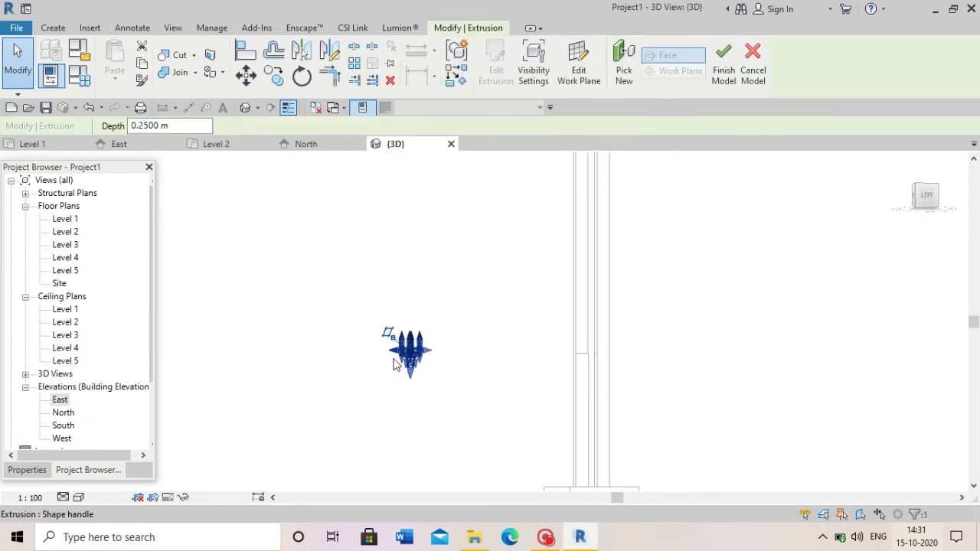
{"action": "scroll", "coordinate": [394, 364], "scroll_direction": "up", "scroll_amount": 3}
{"action": "left_click_drag", "start_coordinate": [382, 376], "coordinate": [197, 375]}
{"action": "scroll", "coordinate": [540, 355], "scroll_direction": "down", "scroll_amount": 3}
{"action": "mouse_move", "coordinate": [540, 355]}
{"action": "left_mouse_down"}
{"action": "mouse_move", "coordinate": [525, 361]}
{"action": "mouse_move", "coordinate": [950, 356]}
{"action": "left_mouse_up"}
{"action": "scroll", "coordinate": [490, 352], "scroll_direction": "down", "scroll_amount": 3}
{"action": "middle_click_drag", "start_coordinate": [490, 352], "coordinate": [549, 337], "text": "shift"}
{"action": "scroll", "coordinate": [549, 351], "scroll_direction": "up", "scroll_amount": 2}
{"action": "left_click_drag", "start_coordinate": [549, 350], "coordinate": [908, 317]}
{"action": "mouse_move", "coordinate": [908, 317]}
{"action": "middle_mouse_down", "text": "shift"}
{"action": "mouse_move", "coordinate": [368, 297]}
{"action": "mouse_move", "coordinate": [655, 331]}
{"action": "middle_mouse_up", "text": "shift"}
{"action": "left_click_drag", "start_coordinate": [654, 331], "coordinate": [713, 324]}
{"action": "left_click", "coordinate": [650, 376]}
Reselect the deck and pull its right and left ends farther outward.
{"action": "scroll", "coordinate": [650, 376], "scroll_direction": "down", "scroll_amount": 2}
{"action": "scroll", "coordinate": [711, 343], "scroll_direction": "up", "scroll_amount": 2}
{"action": "left_click", "coordinate": [647, 364]}
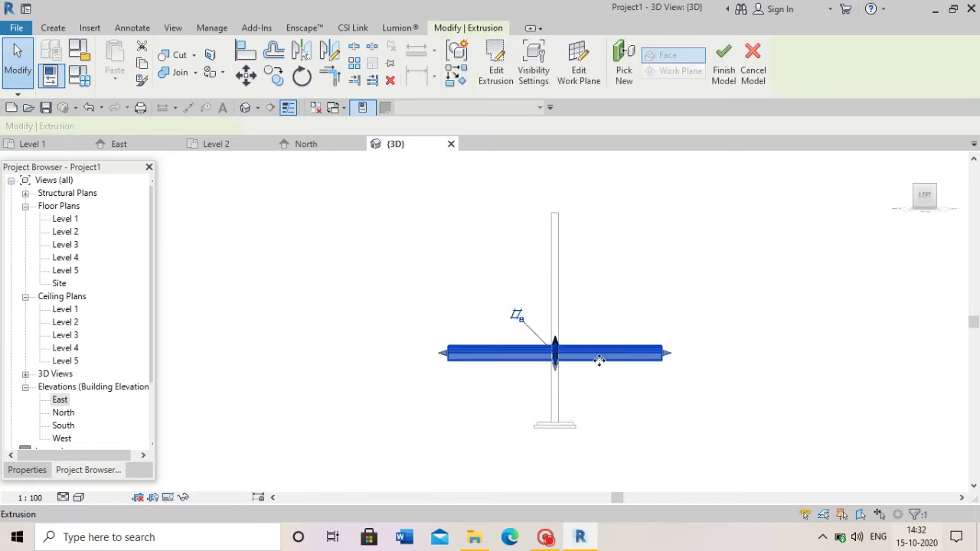
{"action": "scroll", "coordinate": [644, 365], "scroll_direction": "down", "scroll_amount": 1}
{"action": "left_click_drag", "start_coordinate": [643, 363], "coordinate": [644, 363]}
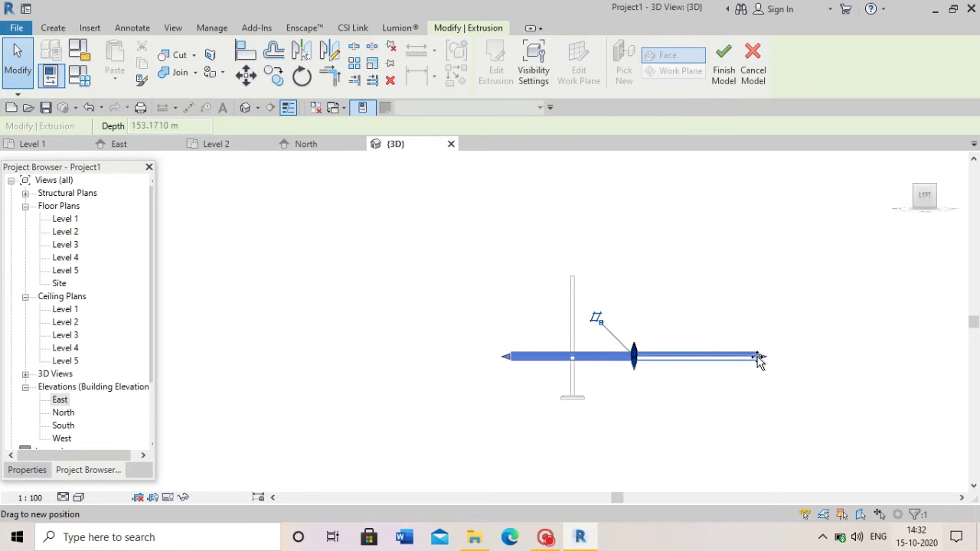
{"action": "left_click_drag", "start_coordinate": [758, 359], "coordinate": [758, 358]}
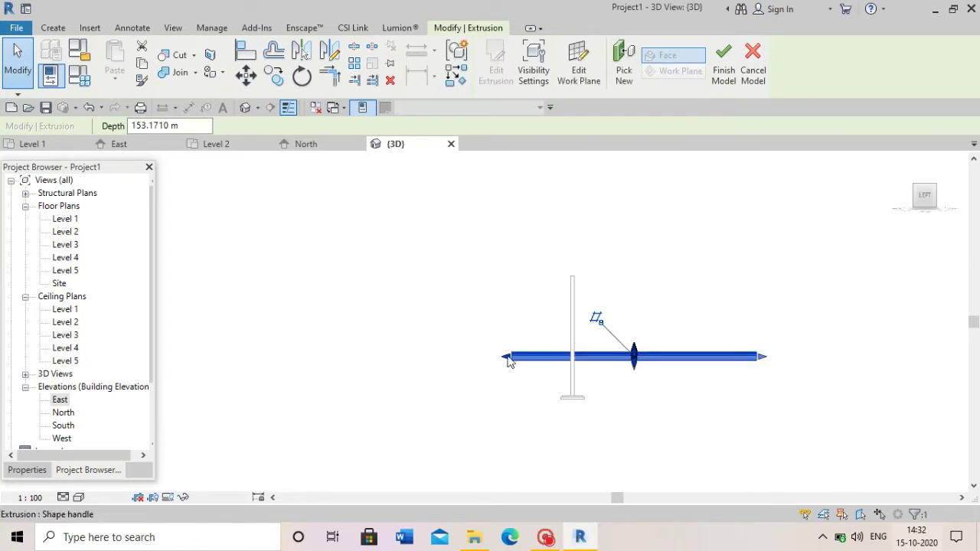
{"action": "left_click_drag", "start_coordinate": [508, 361], "coordinate": [480, 360]}
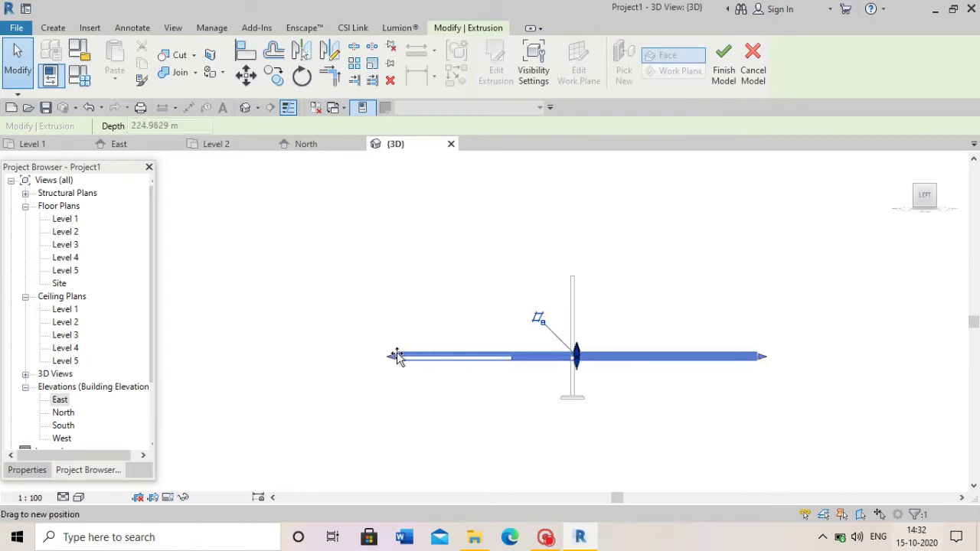
{"action": "left_click_drag", "start_coordinate": [387, 356], "coordinate": [385, 356]}
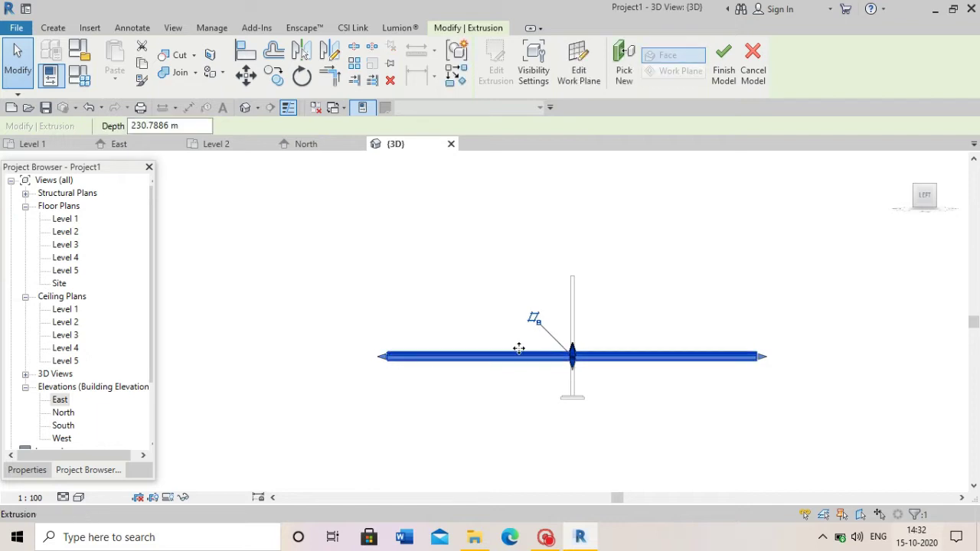
Extend the deck's right end farther to the right.
{"action": "scroll", "coordinate": [572, 366], "scroll_direction": "up", "scroll_amount": 2}
{"action": "scroll", "coordinate": [689, 392], "scroll_direction": "up", "scroll_amount": 1}
{"action": "scroll", "coordinate": [566, 386], "scroll_direction": "up", "scroll_amount": 2}
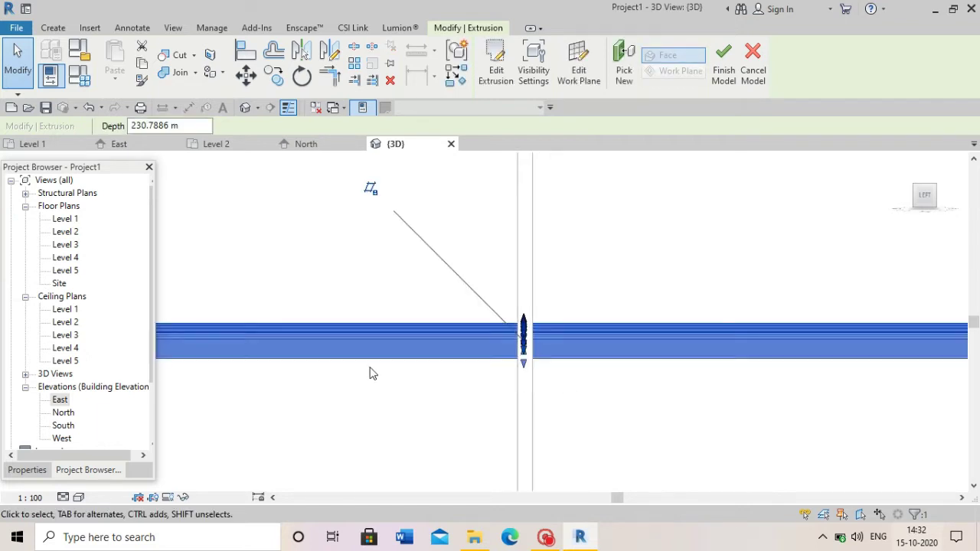
{"action": "scroll", "coordinate": [370, 373], "scroll_direction": "down", "scroll_amount": 2}
{"action": "left_click_drag", "start_coordinate": [890, 356], "coordinate": [867, 360]}
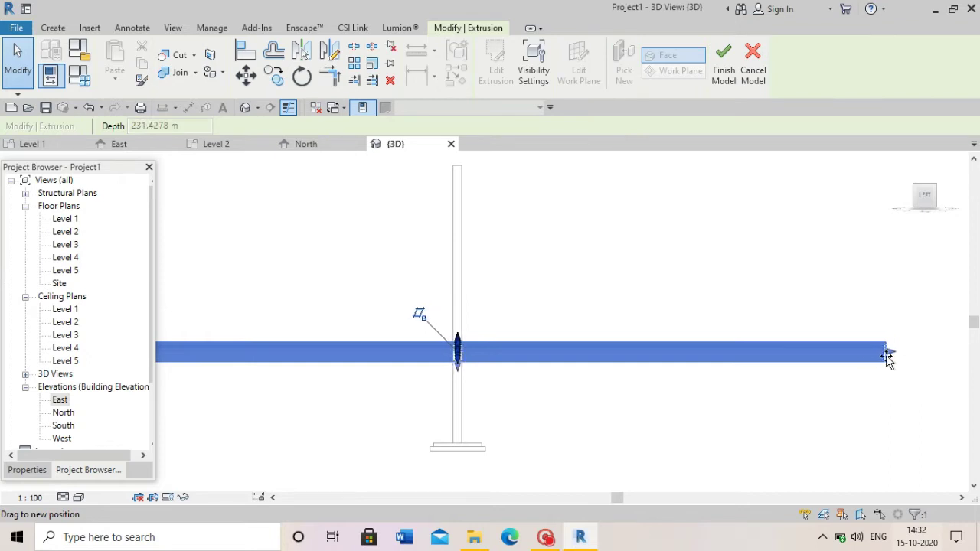
{"action": "left_click_drag", "start_coordinate": [886, 359], "coordinate": [887, 360]}
{"action": "scroll", "coordinate": [835, 364], "scroll_direction": "up", "scroll_amount": 2}
{"action": "scroll", "coordinate": [829, 368], "scroll_direction": "down", "scroll_amount": 2}
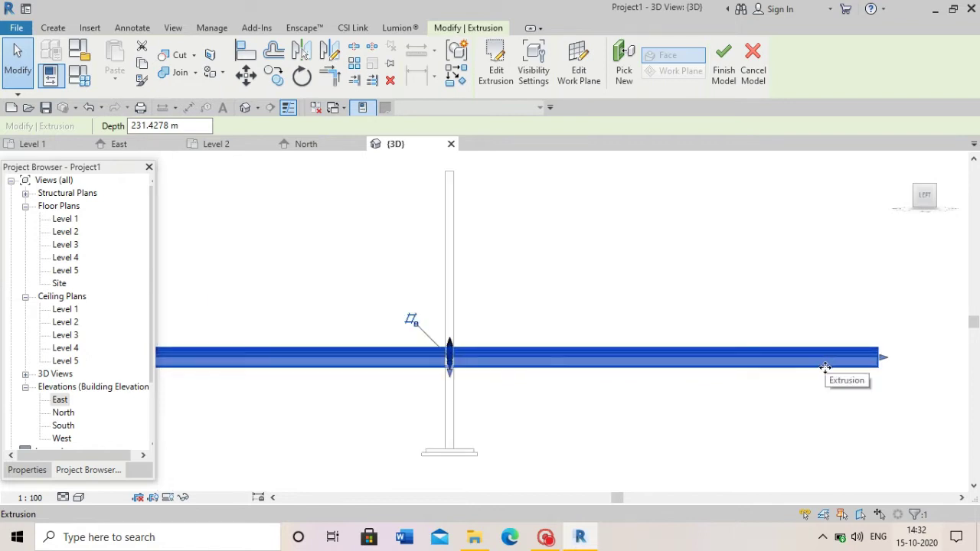
{"action": "scroll", "coordinate": [825, 367], "scroll_direction": "down", "scroll_amount": 2}
Fine-tune both deck ends to a depth of about 235.45 m, then deselect.
{"action": "left_click_drag", "start_coordinate": [425, 369], "coordinate": [422, 365]}
{"action": "scroll", "coordinate": [674, 379], "scroll_direction": "up", "scroll_amount": 2}
{"action": "scroll", "coordinate": [490, 355], "scroll_direction": "down", "scroll_amount": 2}
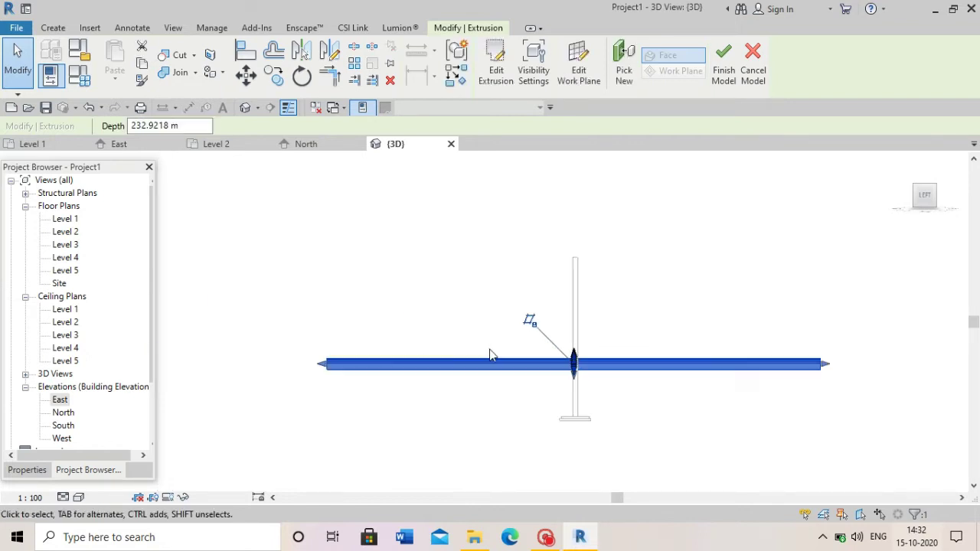
{"action": "scroll", "coordinate": [827, 367], "scroll_direction": "up", "scroll_amount": 1}
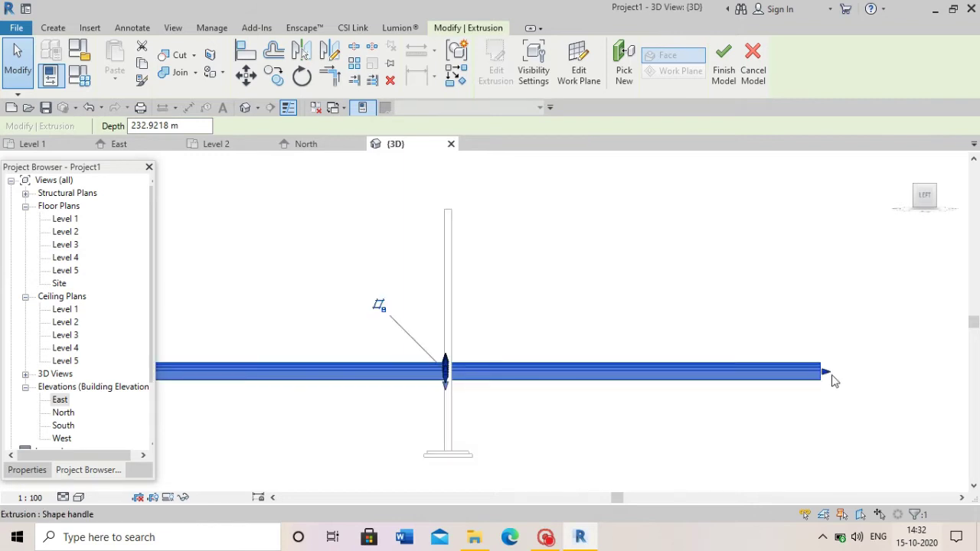
{"action": "left_click_drag", "start_coordinate": [834, 381], "coordinate": [835, 382]}
{"action": "scroll", "coordinate": [832, 379], "scroll_direction": "up", "scroll_amount": 1}
{"action": "scroll", "coordinate": [832, 379], "scroll_direction": "up", "scroll_amount": 1}
{"action": "scroll", "coordinate": [831, 379], "scroll_direction": "down", "scroll_amount": 1}
{"action": "left_click_drag", "start_coordinate": [831, 372], "coordinate": [831, 371]}
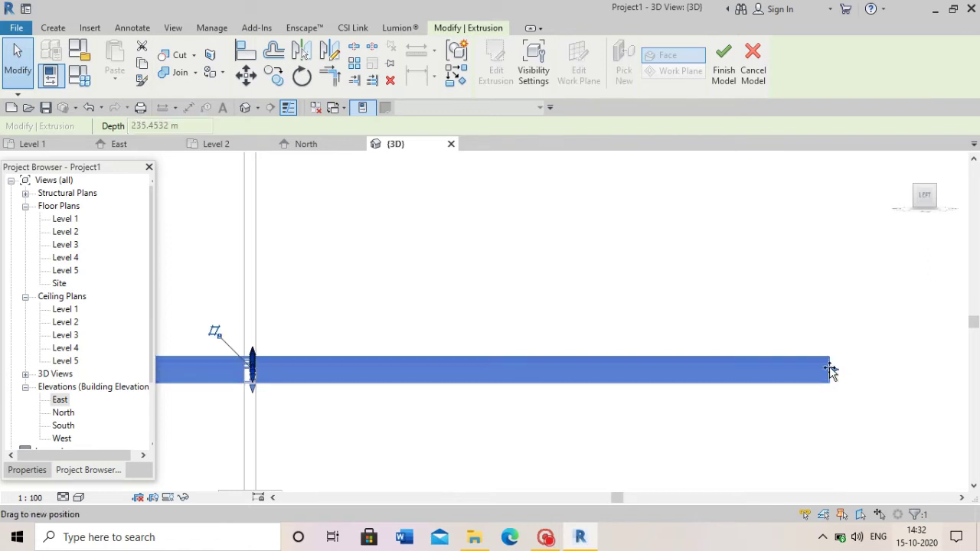
{"action": "left_click", "coordinate": [823, 413]}
{"action": "scroll", "coordinate": [822, 413], "scroll_direction": "down", "scroll_amount": 2}
{"action": "scroll", "coordinate": [822, 413], "scroll_direction": "down", "scroll_amount": 2}
{"action": "scroll", "coordinate": [804, 409], "scroll_direction": "down", "scroll_amount": 1}
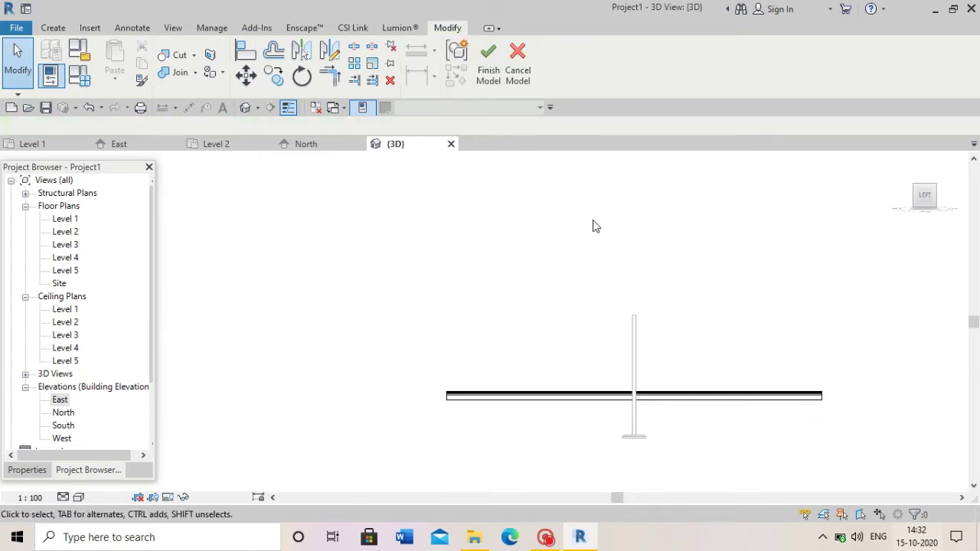
Finish the deck's in-place model and launch Model In-Place from Component.
{"action": "left_click", "coordinate": [498, 54]}
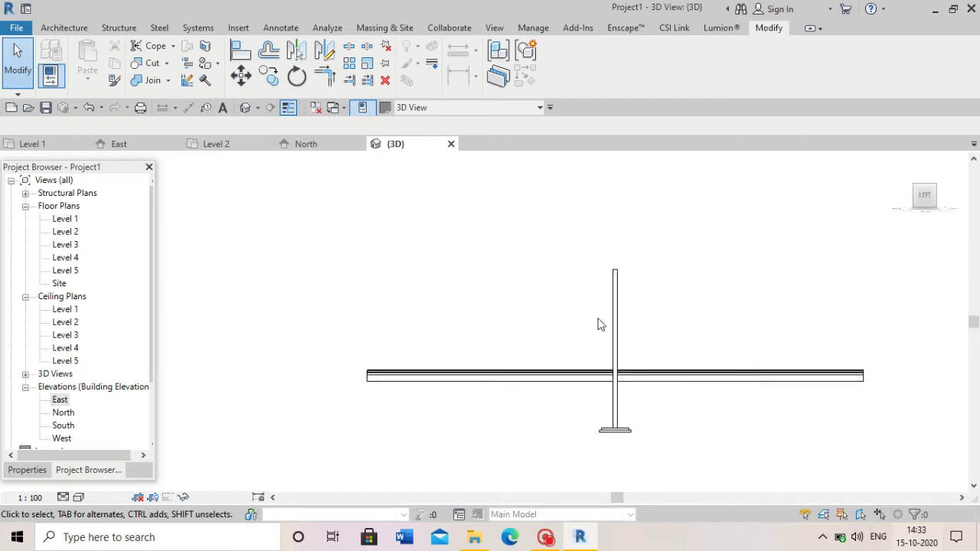
{"action": "scroll", "coordinate": [635, 380], "scroll_direction": "up", "scroll_amount": 2}
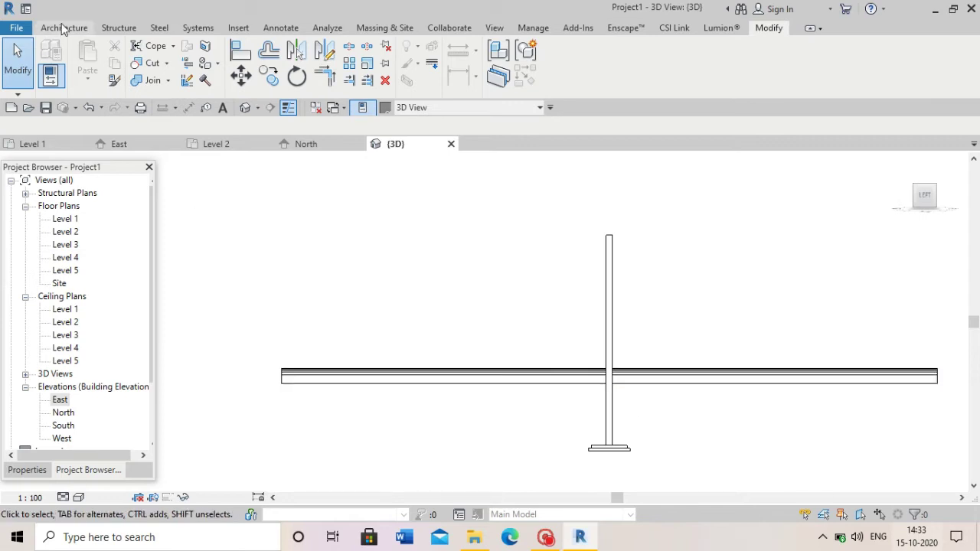
{"action": "left_click", "coordinate": [63, 28]}
{"action": "left_click", "coordinate": [171, 78]}
{"action": "left_click", "coordinate": [176, 134]}
Create the new in-place model in Structural Columns, keeping the default name.
{"action": "scroll", "coordinate": [494, 269], "scroll_direction": "down", "scroll_amount": 1}
{"action": "scroll", "coordinate": [494, 269], "scroll_direction": "down", "scroll_amount": 1}
{"action": "scroll", "coordinate": [494, 270], "scroll_direction": "down", "scroll_amount": 1}
{"action": "scroll", "coordinate": [494, 270], "scroll_direction": "down", "scroll_amount": 1}
{"action": "left_click", "coordinate": [504, 425]}
{"action": "key", "text": "Return"}
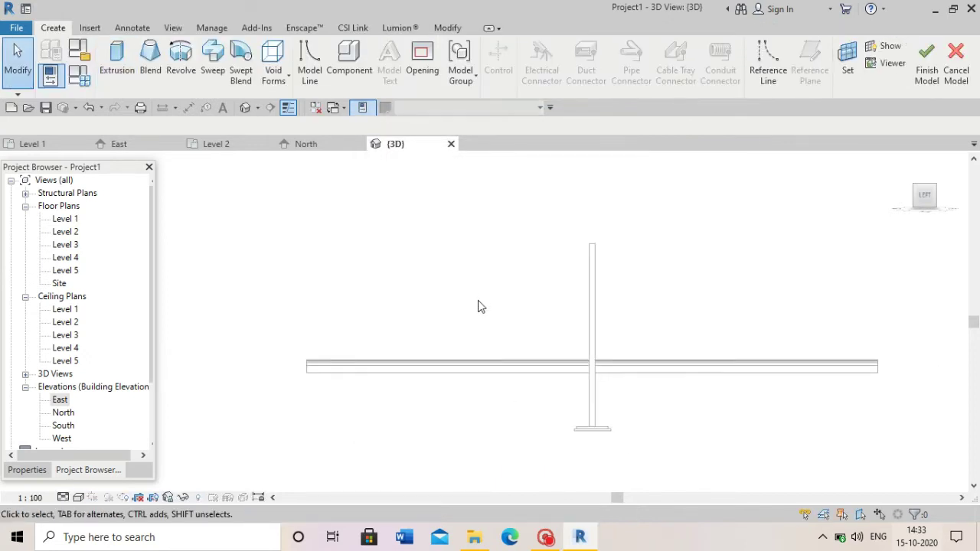
{"action": "scroll", "coordinate": [477, 306], "scroll_direction": "down", "scroll_amount": 1}
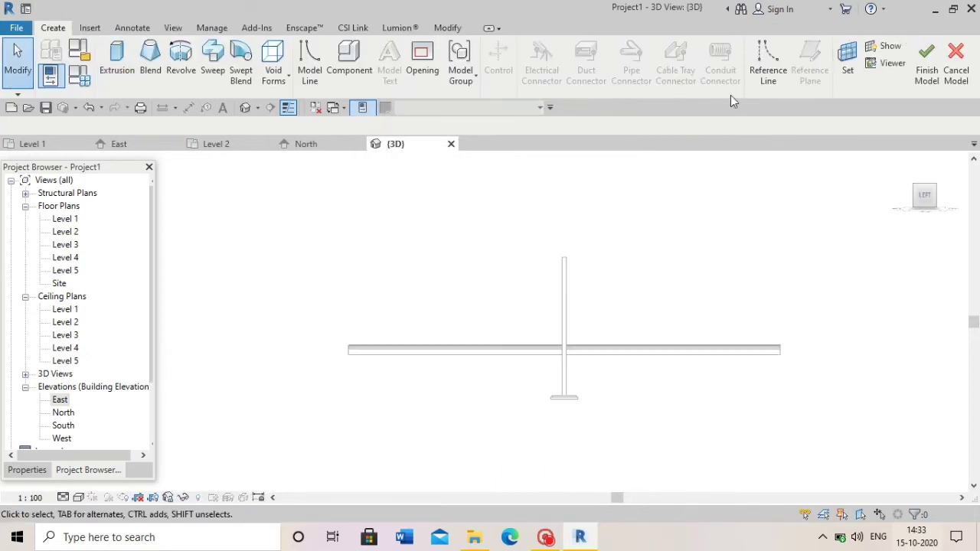
{"action": "double_click", "coordinate": [61, 414]}
Draw a vertical reference plane beside the pylon in North elevation and name it B.
{"action": "scroll", "coordinate": [582, 337], "scroll_direction": "down", "scroll_amount": 2}
{"action": "left_click", "coordinate": [809, 61]}
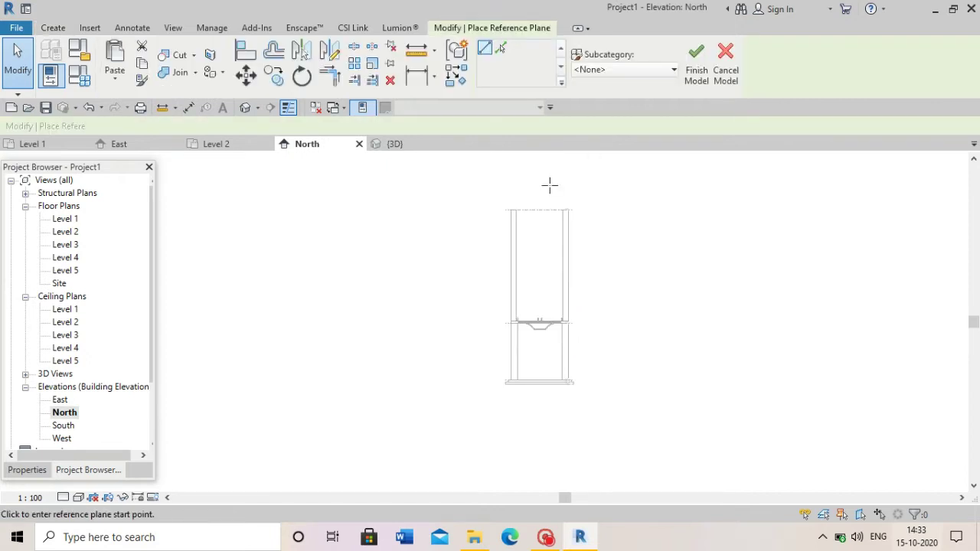
{"action": "left_click", "coordinate": [595, 179]}
{"action": "left_click", "coordinate": [590, 433]}
{"action": "scroll", "coordinate": [600, 375], "scroll_direction": "up", "scroll_amount": 3}
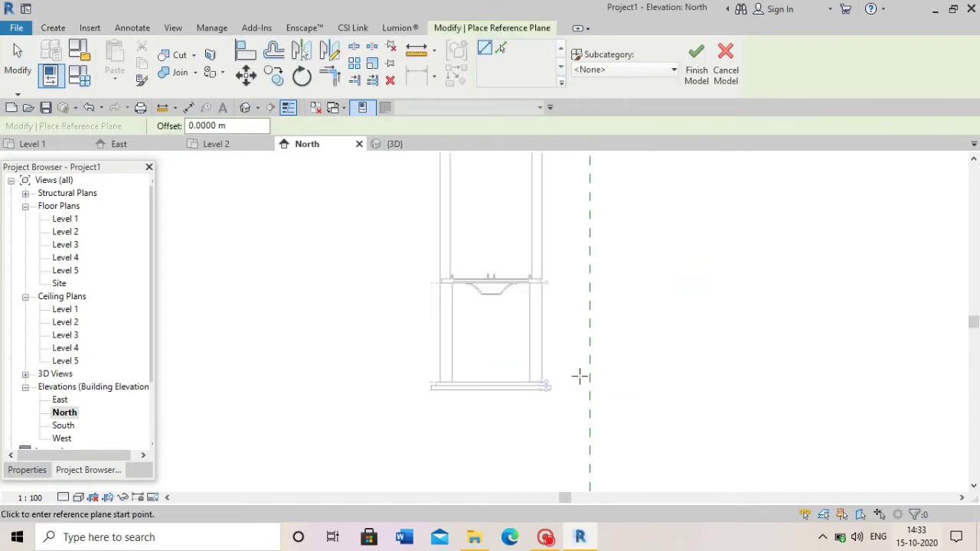
{"action": "key", "text": "Escape"}
{"action": "scroll", "coordinate": [623, 368], "scroll_direction": "down", "scroll_amount": 2}
{"action": "left_click", "coordinate": [602, 421]}
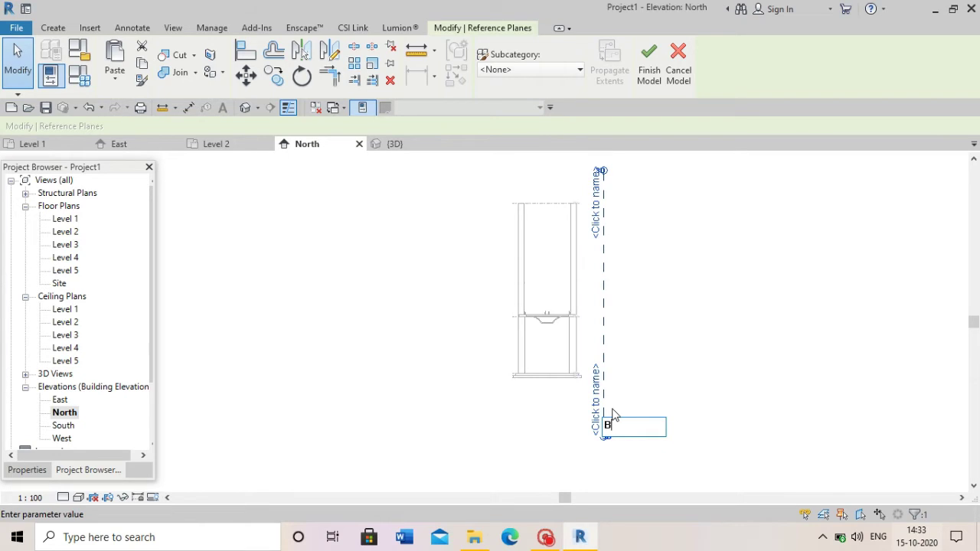
{"action": "key", "text": "Return"}
{"action": "scroll", "coordinate": [655, 371], "scroll_direction": "down", "scroll_amount": 2}
Start a revolve on work plane Reference Plane : B, sketching in the East elevation.
{"action": "left_click", "coordinate": [61, 25]}
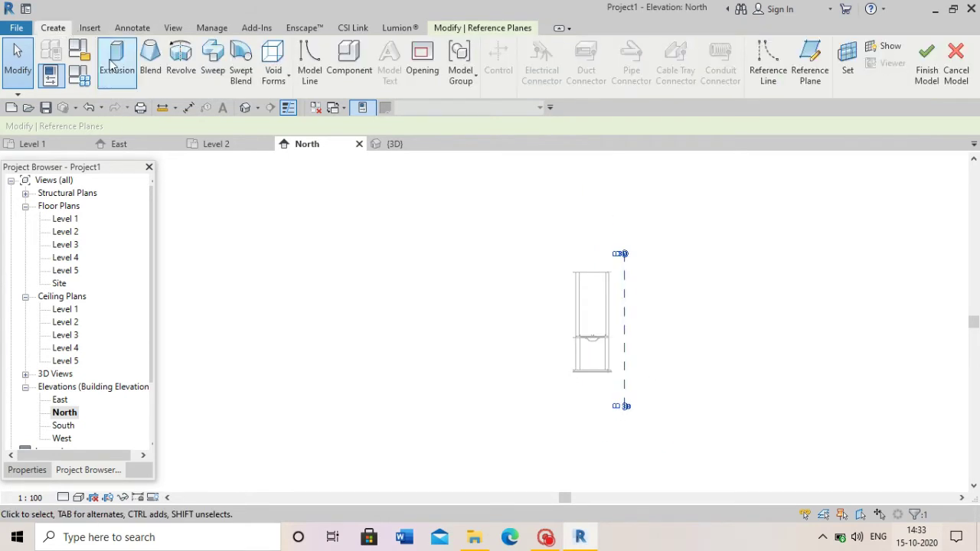
{"action": "left_click", "coordinate": [180, 61]}
{"action": "left_click", "coordinate": [500, 264]}
{"action": "left_click", "coordinate": [502, 337]}
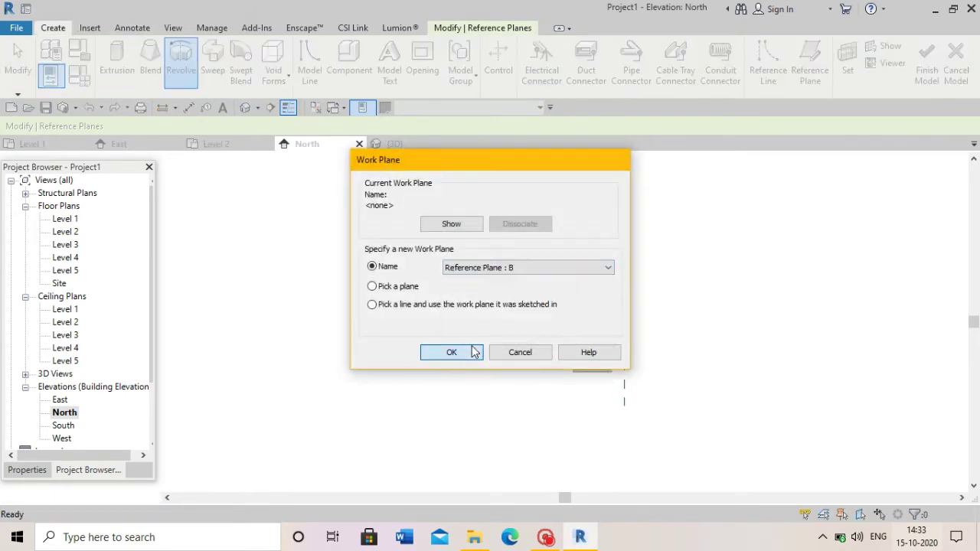
{"action": "left_click", "coordinate": [459, 352]}
{"action": "left_click", "coordinate": [496, 408]}
{"action": "scroll", "coordinate": [514, 322], "scroll_direction": "up", "scroll_amount": 2}
{"action": "scroll", "coordinate": [470, 252], "scroll_direction": "up", "scroll_amount": 3}
Draw the revolve axis line along the cable down to its lower end.
{"action": "left_click", "coordinate": [538, 75]}
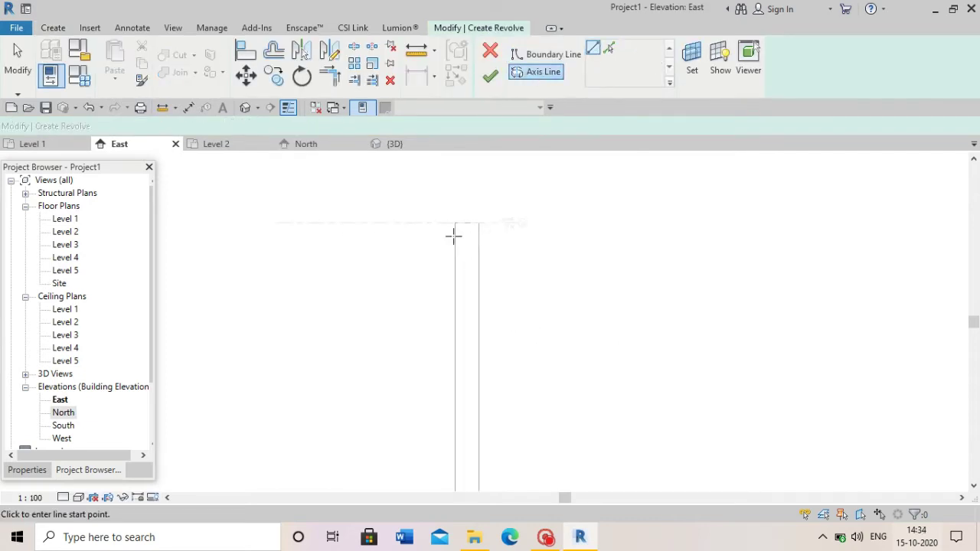
{"action": "left_click", "coordinate": [477, 230]}
{"action": "scroll", "coordinate": [766, 372], "scroll_direction": "up", "scroll_amount": 2}
{"action": "scroll", "coordinate": [785, 373], "scroll_direction": "up", "scroll_amount": 2}
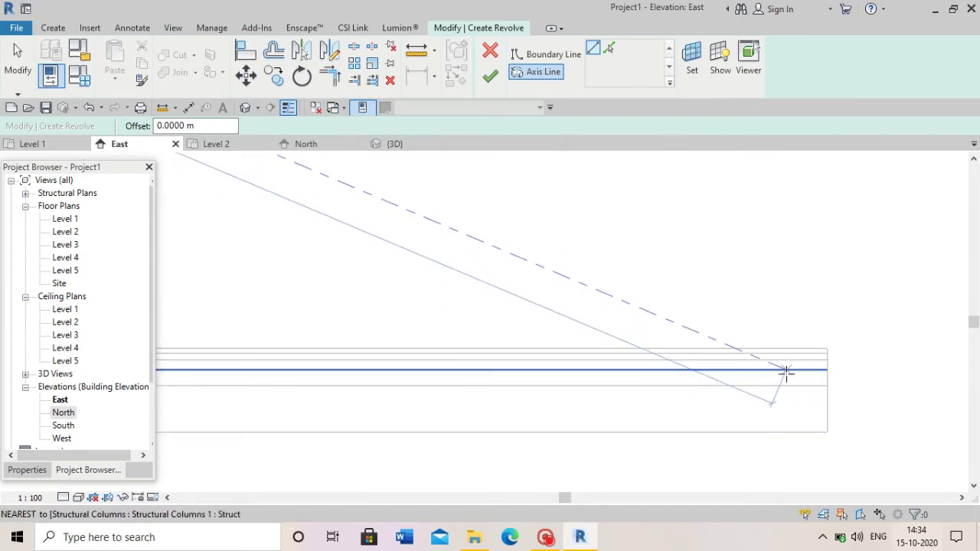
{"action": "middle_click_drag", "start_coordinate": [786, 373], "coordinate": [789, 385]}
{"action": "left_click", "coordinate": [789, 386]}
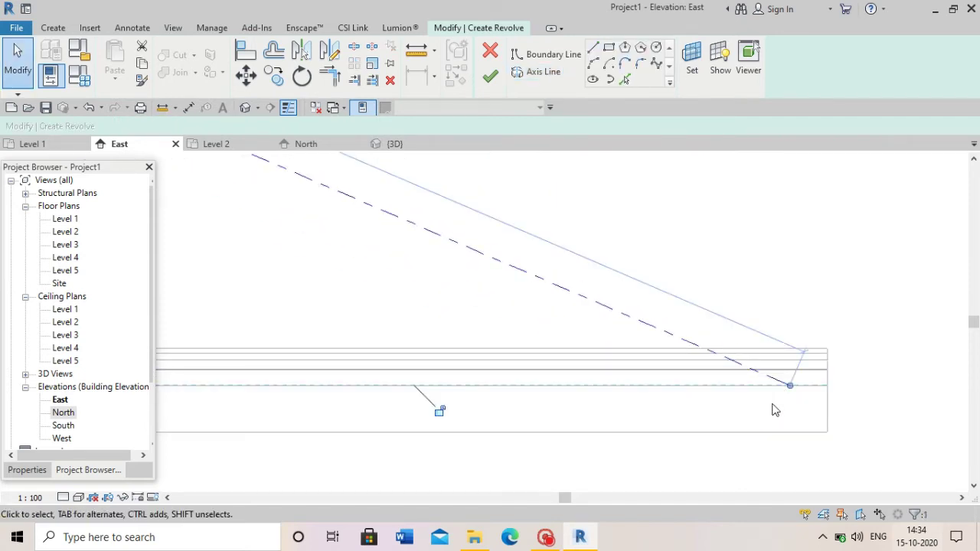
Start the boundary at the axis end with a short perpendicular segment and a 2.9 m segment.
{"action": "left_click", "coordinate": [530, 61]}
{"action": "left_click", "coordinate": [789, 385]}
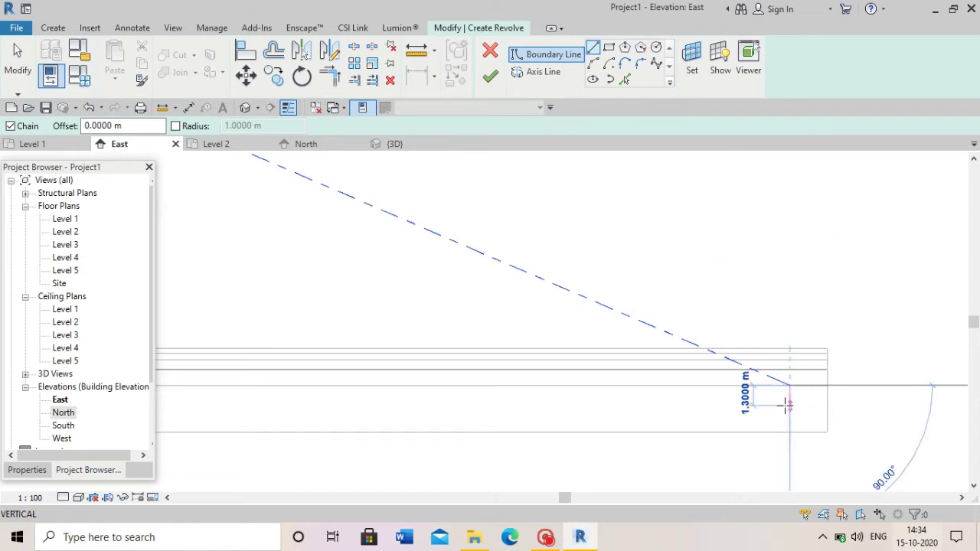
{"action": "scroll", "coordinate": [780, 402], "scroll_direction": "up", "scroll_amount": 1}
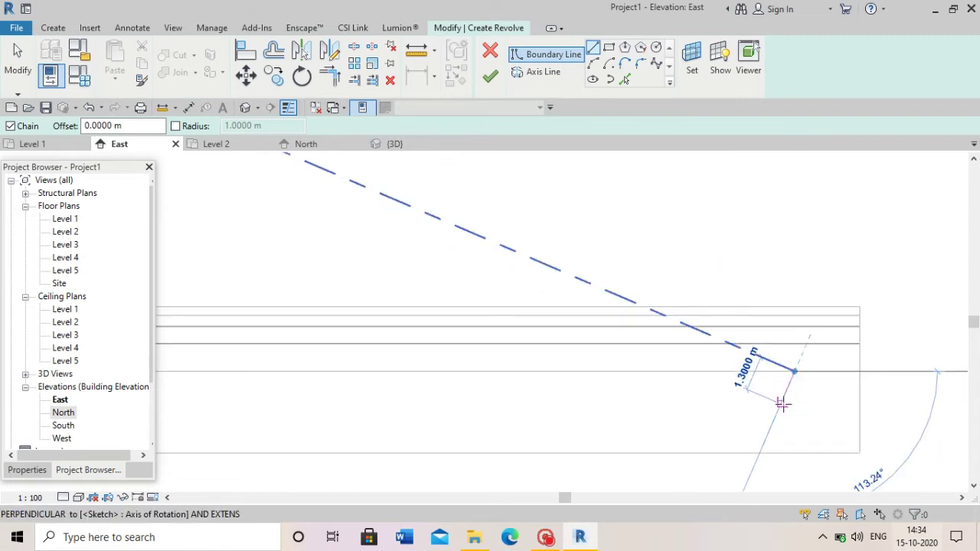
{"action": "scroll", "coordinate": [782, 397], "scroll_direction": "up", "scroll_amount": 1}
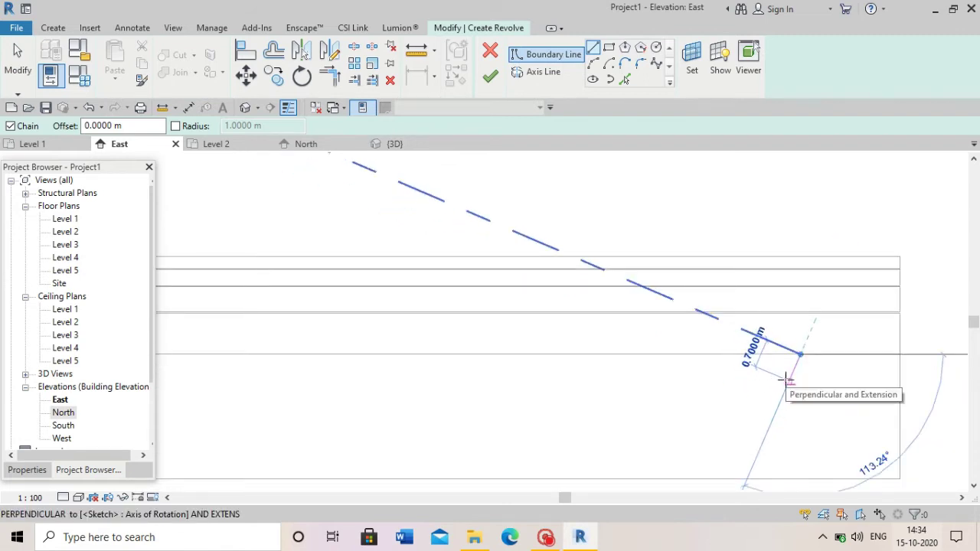
{"action": "left_click", "coordinate": [787, 380]}
{"action": "left_click", "coordinate": [678, 334]}
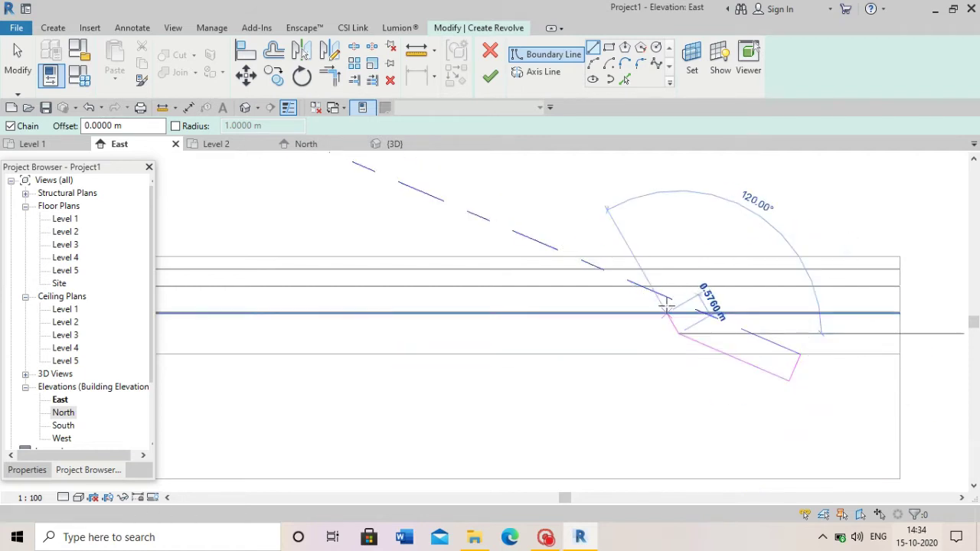
{"action": "scroll", "coordinate": [668, 300], "scroll_direction": "up", "scroll_amount": 3}
{"action": "scroll", "coordinate": [667, 300], "scroll_direction": "up", "scroll_amount": 2}
{"action": "scroll", "coordinate": [620, 332], "scroll_direction": "down", "scroll_amount": 2}
{"action": "scroll", "coordinate": [623, 340], "scroll_direction": "down", "scroll_amount": 2}
{"action": "scroll", "coordinate": [625, 342], "scroll_direction": "down", "scroll_amount": 2}
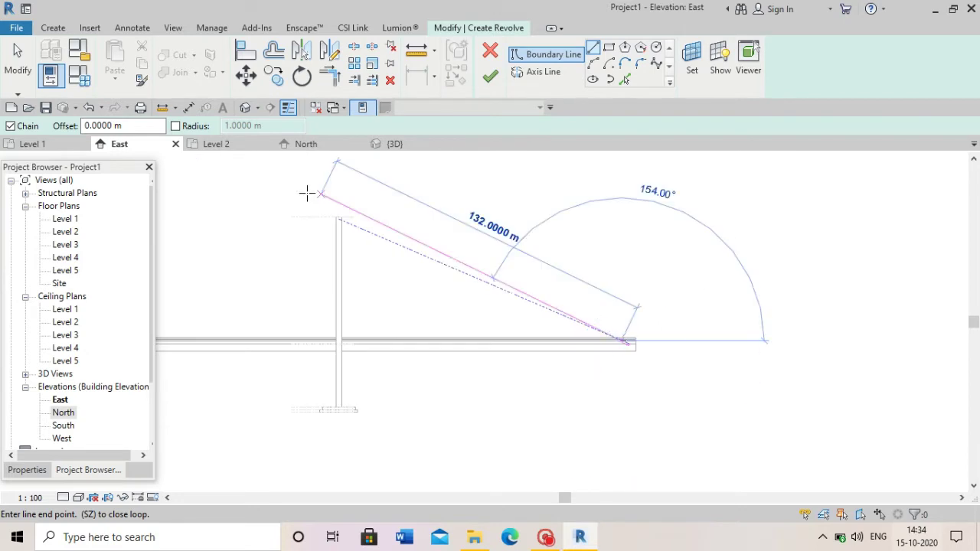
{"action": "scroll", "coordinate": [322, 193], "scroll_direction": "up", "scroll_amount": 2}
{"action": "scroll", "coordinate": [306, 207], "scroll_direction": "up", "scroll_amount": 1}
{"action": "scroll", "coordinate": [279, 195], "scroll_direction": "up", "scroll_amount": 1}
{"action": "scroll", "coordinate": [284, 194], "scroll_direction": "up", "scroll_amount": 1}
{"action": "scroll", "coordinate": [293, 195], "scroll_direction": "up", "scroll_amount": 1}
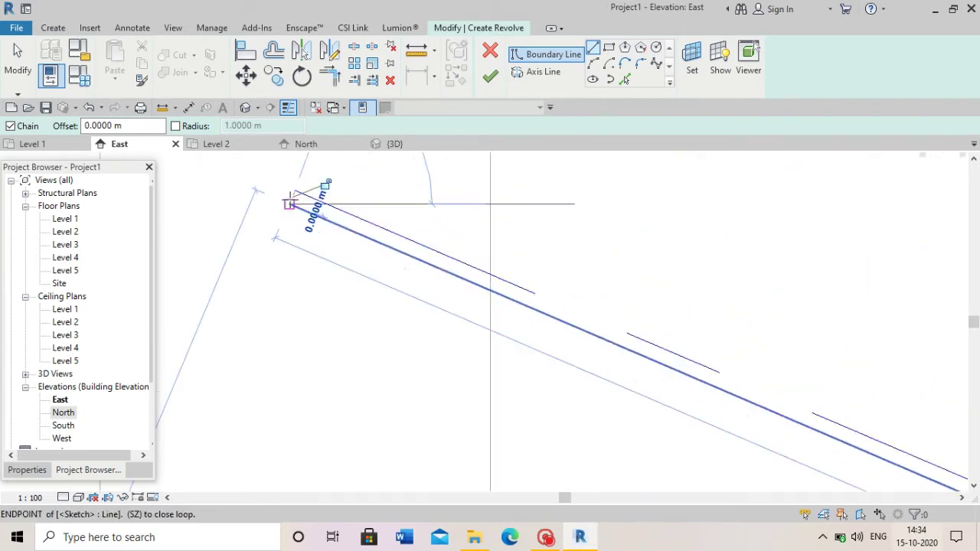
{"action": "scroll", "coordinate": [292, 193], "scroll_direction": "up", "scroll_amount": 1}
Run the boundary up along the cable and close the profile back onto the axis.
{"action": "left_click", "coordinate": [302, 206]}
{"action": "scroll", "coordinate": [304, 208], "scroll_direction": "down", "scroll_amount": 1}
{"action": "scroll", "coordinate": [305, 208], "scroll_direction": "down", "scroll_amount": 2}
{"action": "scroll", "coordinate": [311, 216], "scroll_direction": "down", "scroll_amount": 1}
{"action": "scroll", "coordinate": [638, 352], "scroll_direction": "up", "scroll_amount": 2}
{"action": "left_click", "coordinate": [629, 378]}
{"action": "scroll", "coordinate": [606, 350], "scroll_direction": "up", "scroll_amount": 2}
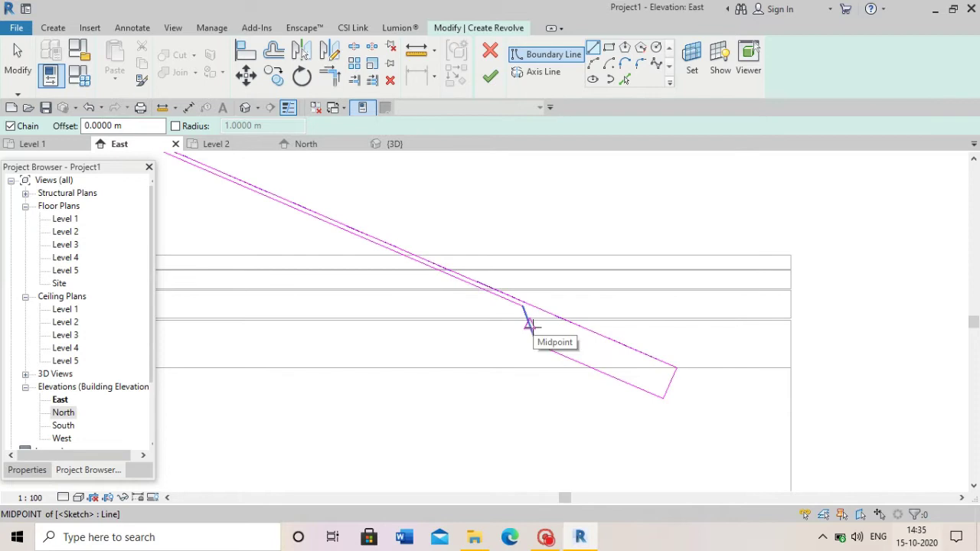
{"action": "scroll", "coordinate": [529, 326], "scroll_direction": "up", "scroll_amount": 2}
{"action": "scroll", "coordinate": [525, 295], "scroll_direction": "up", "scroll_amount": 1}
{"action": "scroll", "coordinate": [514, 304], "scroll_direction": "up", "scroll_amount": 1}
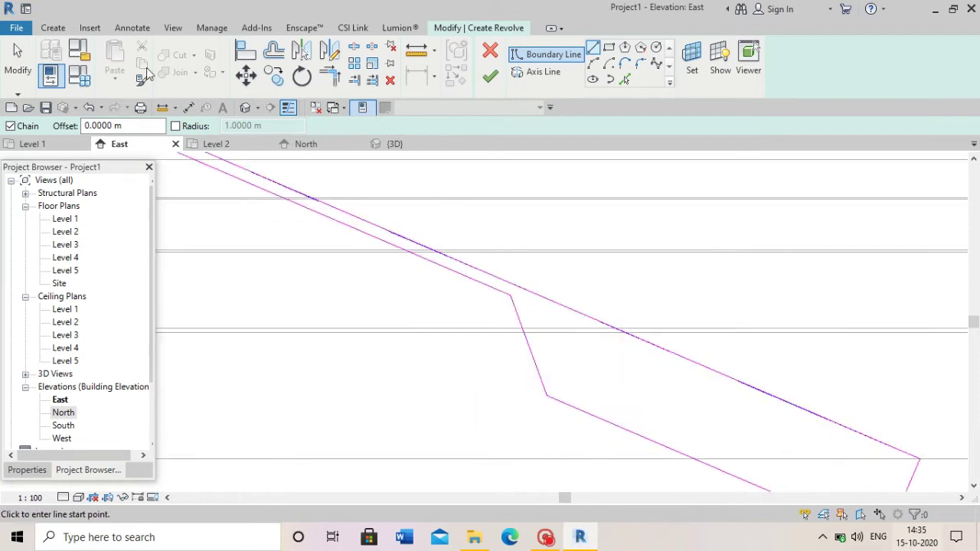
{"action": "key", "text": "Escape"}
Drag the boundary segments to resize the profile end to 2.2 m.
{"action": "left_click_drag", "start_coordinate": [530, 338], "coordinate": [469, 325]}
{"action": "scroll", "coordinate": [516, 278], "scroll_direction": "down", "scroll_amount": 2}
{"action": "scroll", "coordinate": [560, 324], "scroll_direction": "down", "scroll_amount": 2}
{"action": "mouse_move", "coordinate": [625, 337]}
{"action": "left_mouse_down"}
{"action": "mouse_move", "coordinate": [542, 319]}
{"action": "mouse_move", "coordinate": [448, 266]}
{"action": "left_mouse_up"}
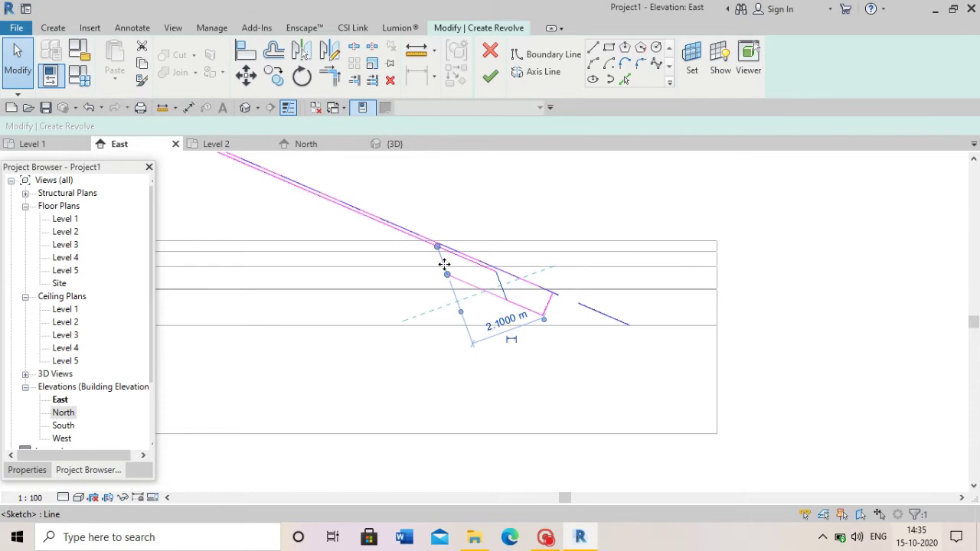
{"action": "left_click", "coordinate": [547, 306]}
{"action": "left_click_drag", "start_coordinate": [547, 304], "coordinate": [527, 295]}
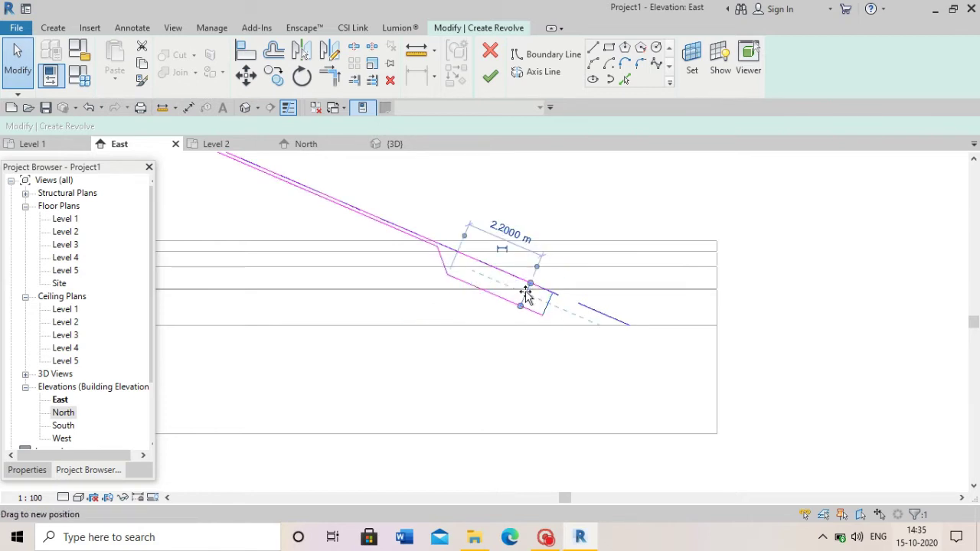
{"action": "left_click_drag", "start_coordinate": [443, 260], "coordinate": [417, 257]}
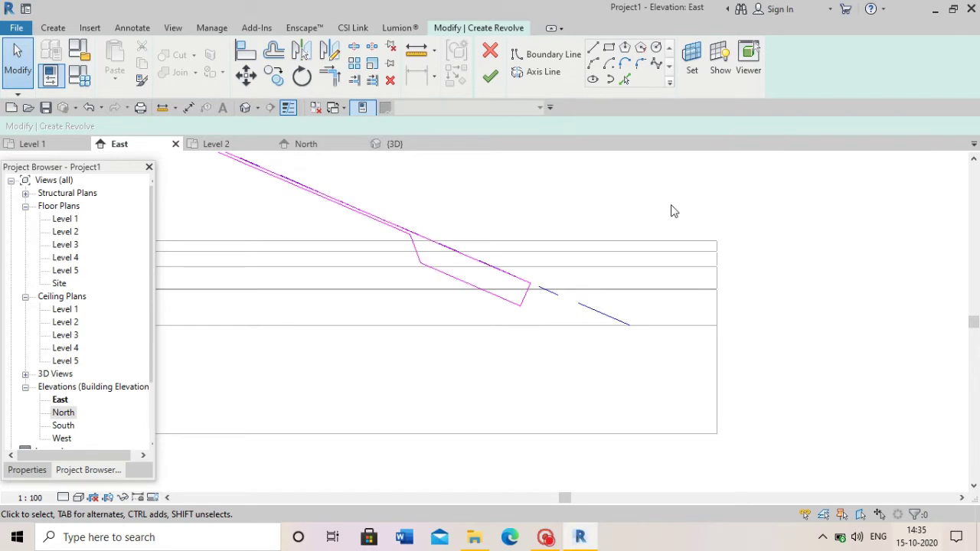
Finish the revolve and view the model from the back in the default 3D view.
{"action": "left_click", "coordinate": [491, 76]}
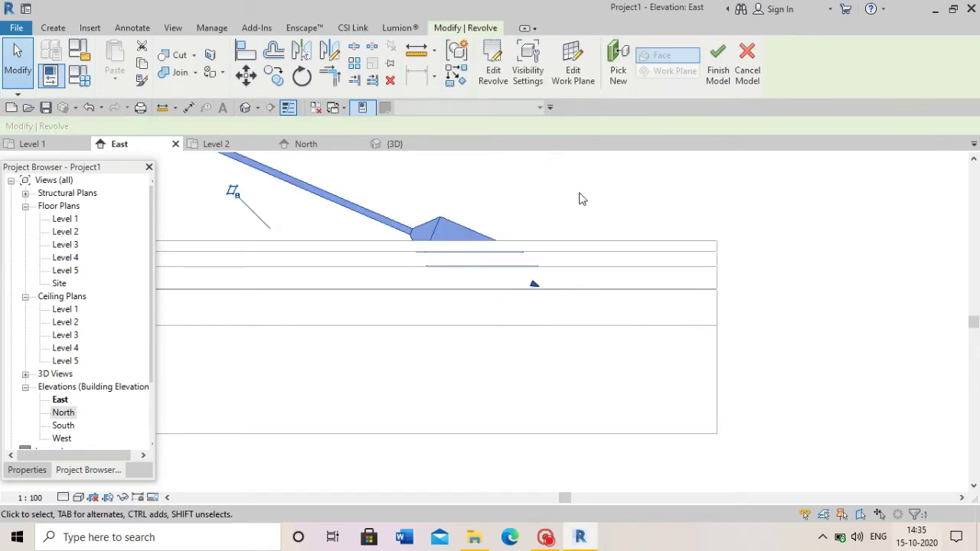
{"action": "scroll", "coordinate": [597, 234], "scroll_direction": "down", "scroll_amount": 3}
{"action": "left_click", "coordinate": [246, 109]}
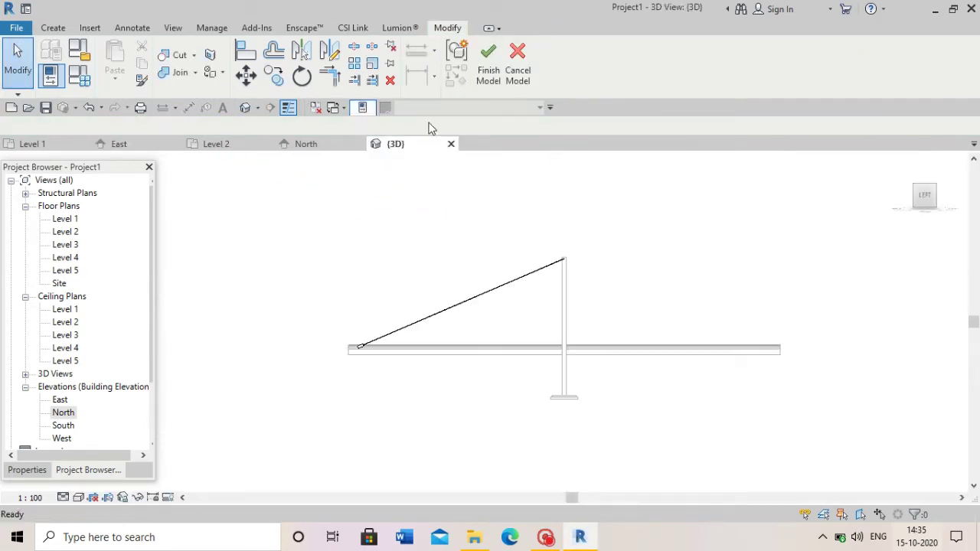
{"action": "left_click", "coordinate": [919, 197]}
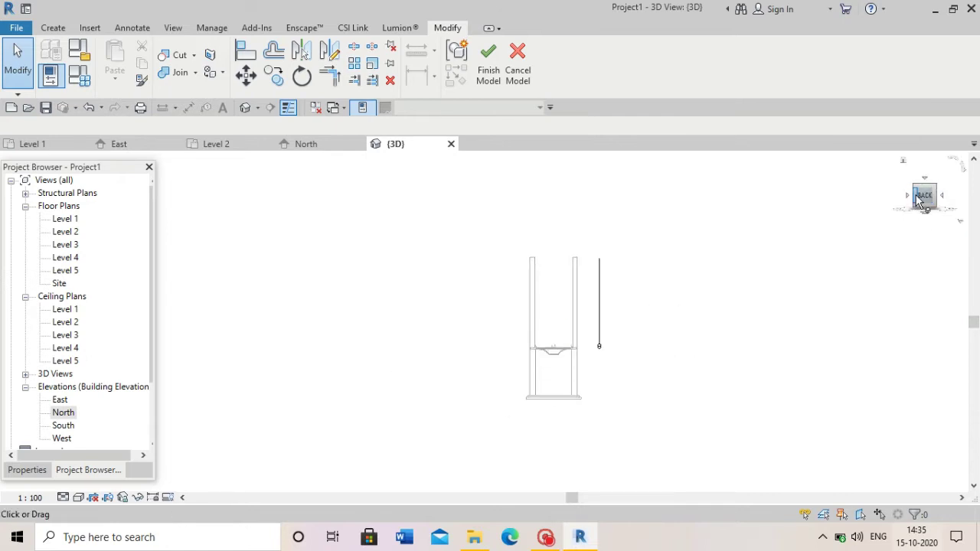
{"action": "scroll", "coordinate": [602, 342], "scroll_direction": "up", "scroll_amount": 3}
Move the vertical cable from its base to the deck's end.
{"action": "left_click", "coordinate": [521, 326]}
{"action": "scroll", "coordinate": [489, 302], "scroll_direction": "up", "scroll_amount": 2}
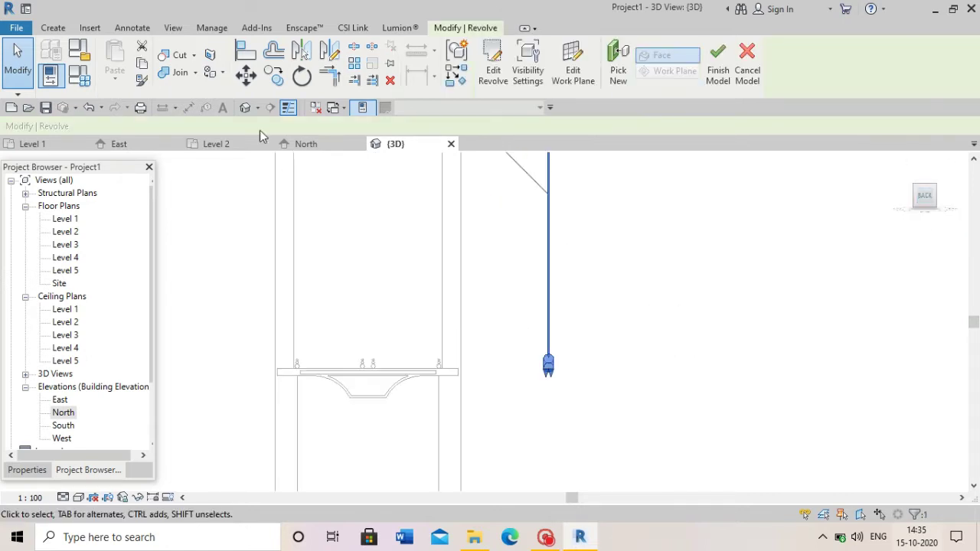
{"action": "left_click", "coordinate": [273, 75]}
{"action": "left_click", "coordinate": [551, 381]}
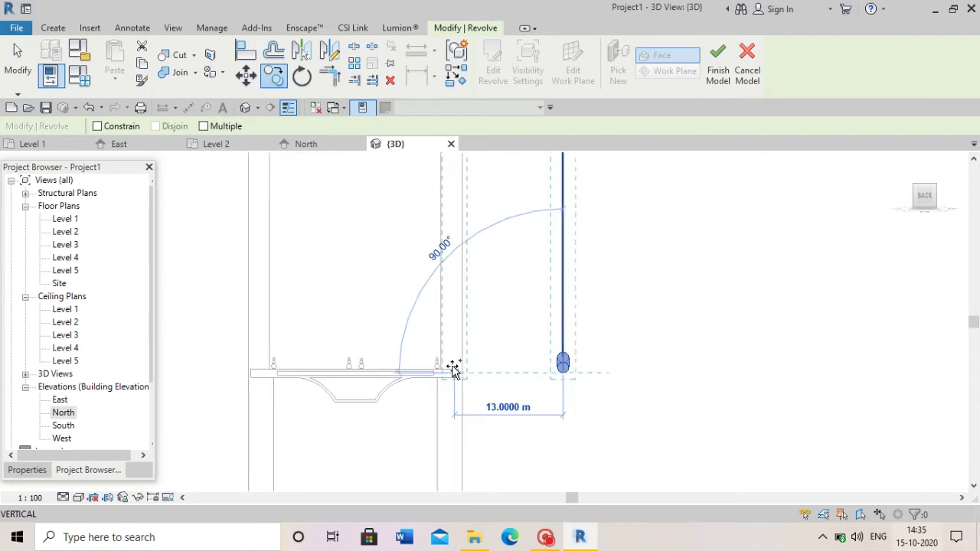
{"action": "scroll", "coordinate": [452, 376], "scroll_direction": "up", "scroll_amount": 2}
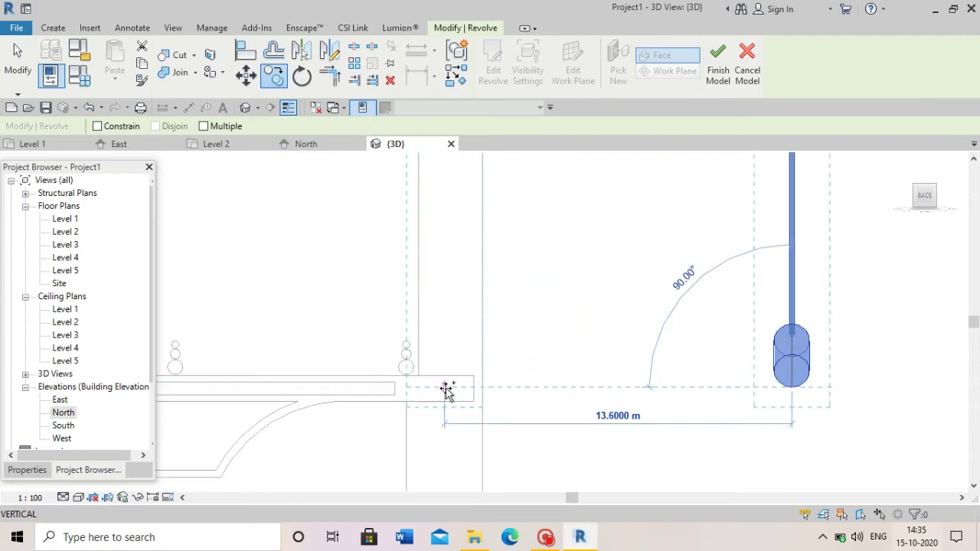
{"action": "left_click", "coordinate": [446, 391]}
{"action": "scroll", "coordinate": [595, 407], "scroll_direction": "down", "scroll_amount": 2}
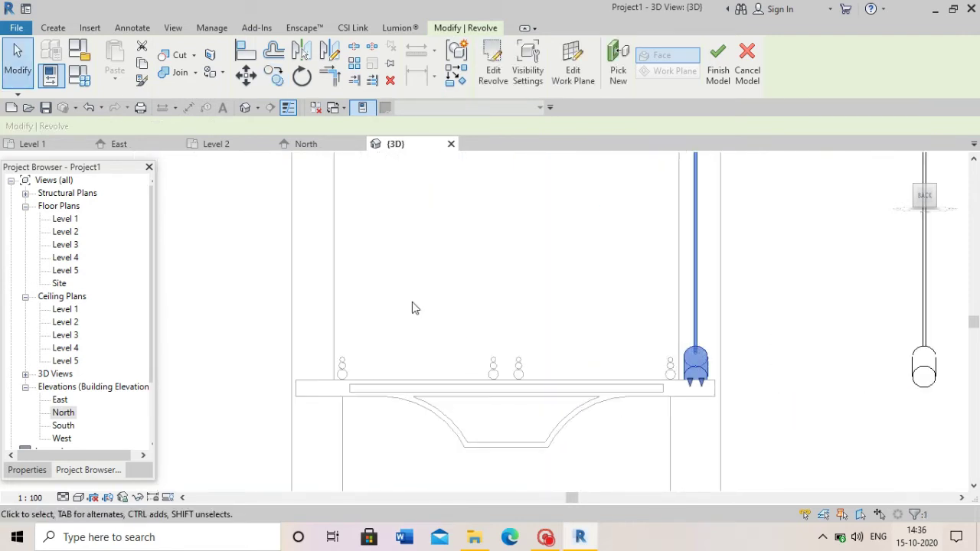
Move the cable again with MV to the deck's left edge.
{"action": "key", "text": "m"}
{"action": "key", "text": "v"}
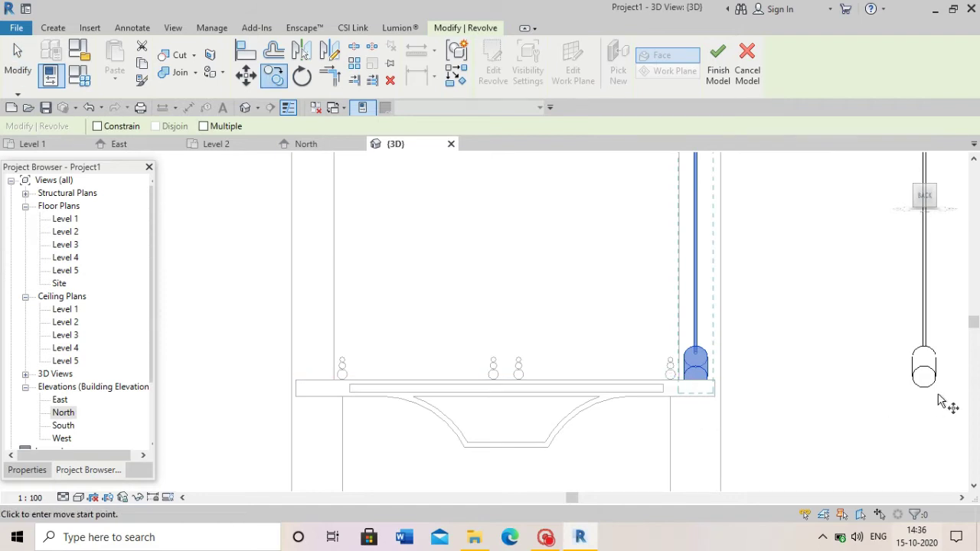
{"action": "left_click", "coordinate": [924, 389]}
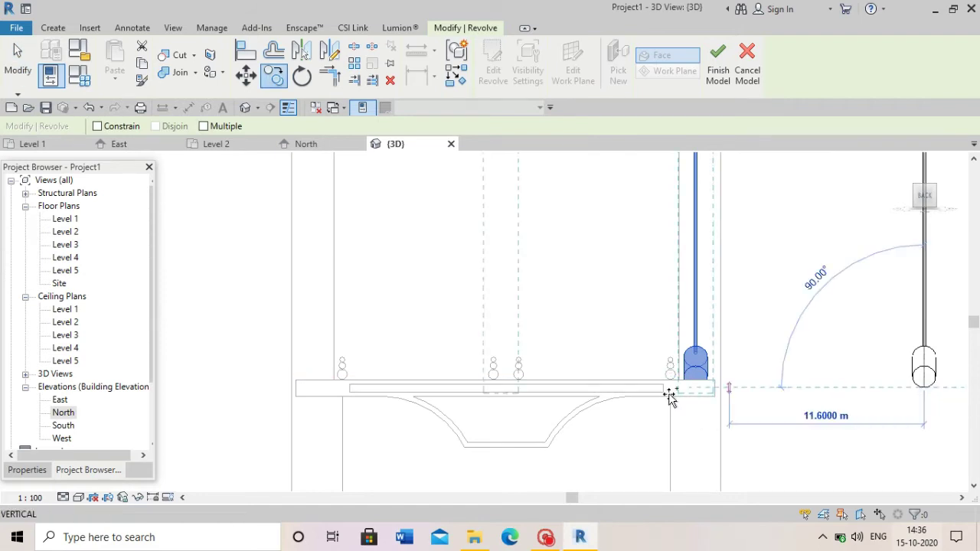
{"action": "left_click", "coordinate": [543, 393]}
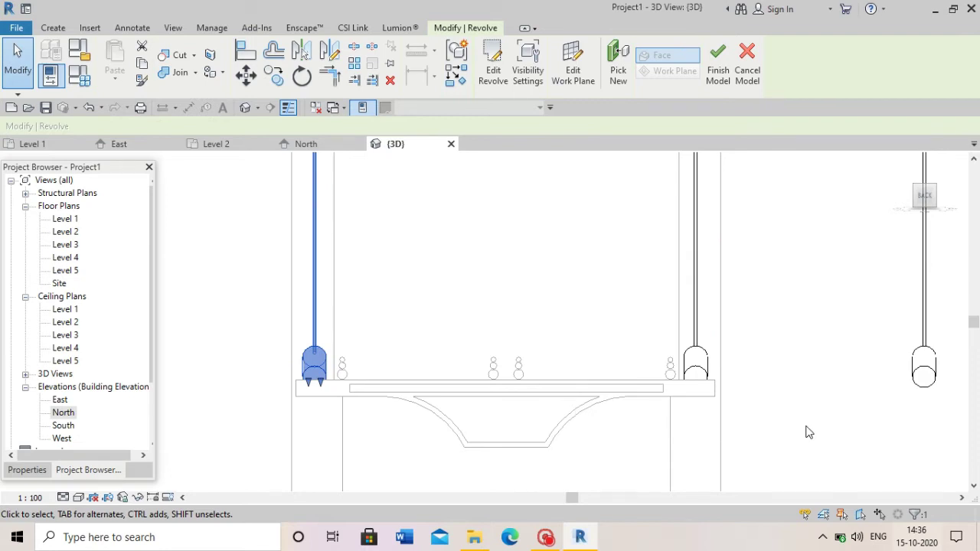
{"action": "scroll", "coordinate": [338, 388], "scroll_direction": "up", "scroll_amount": 2}
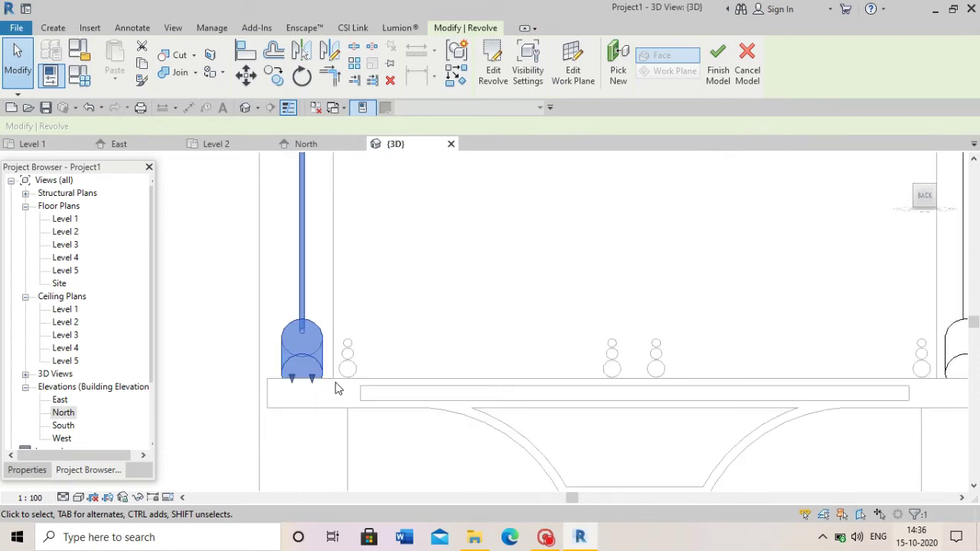
{"action": "left_click", "coordinate": [416, 322]}
Delete the stray right-hand cable and view the bridge from the right side.
{"action": "scroll", "coordinate": [416, 322], "scroll_direction": "down", "scroll_amount": 3}
{"action": "scroll", "coordinate": [416, 317], "scroll_direction": "down", "scroll_amount": 3}
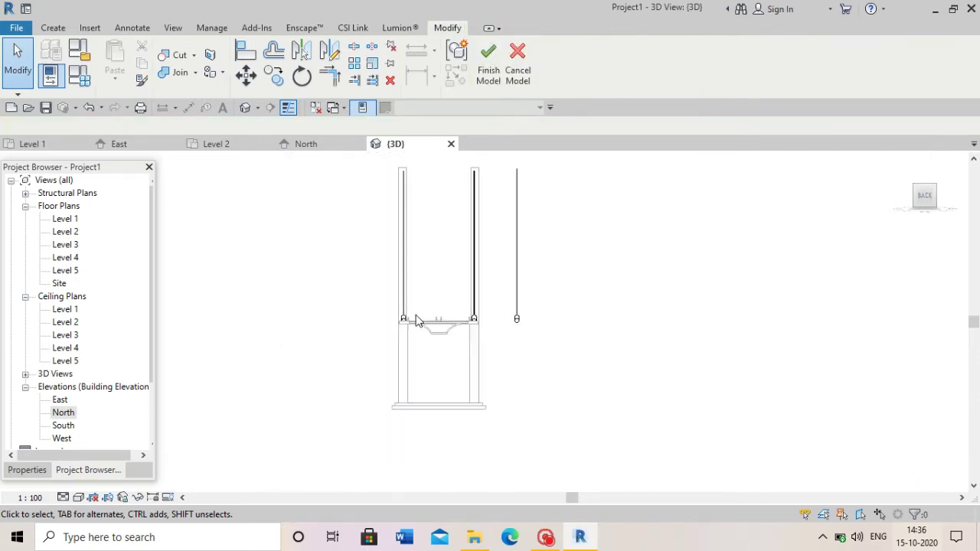
{"action": "scroll", "coordinate": [389, 274], "scroll_direction": "up", "scroll_amount": 2}
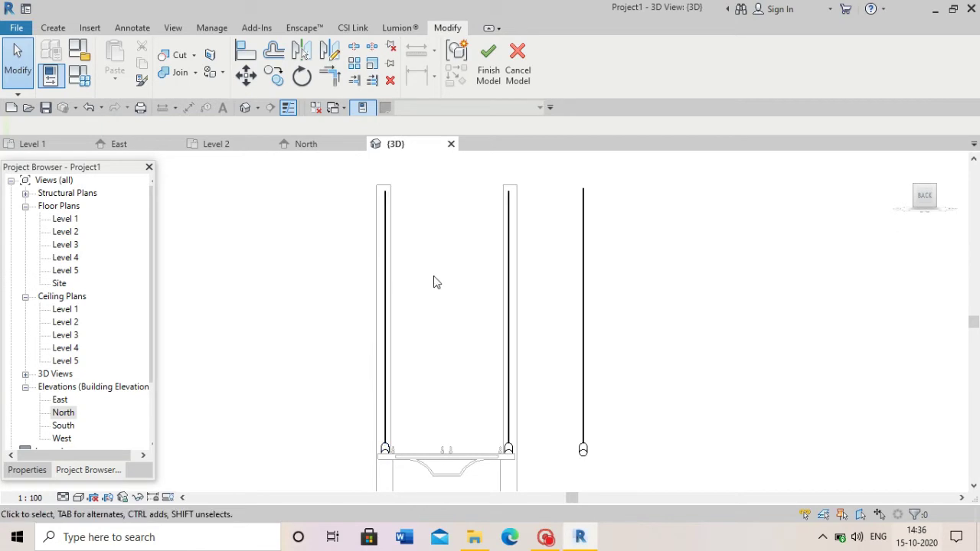
{"action": "left_click", "coordinate": [584, 261]}
{"action": "key", "text": "Delete"}
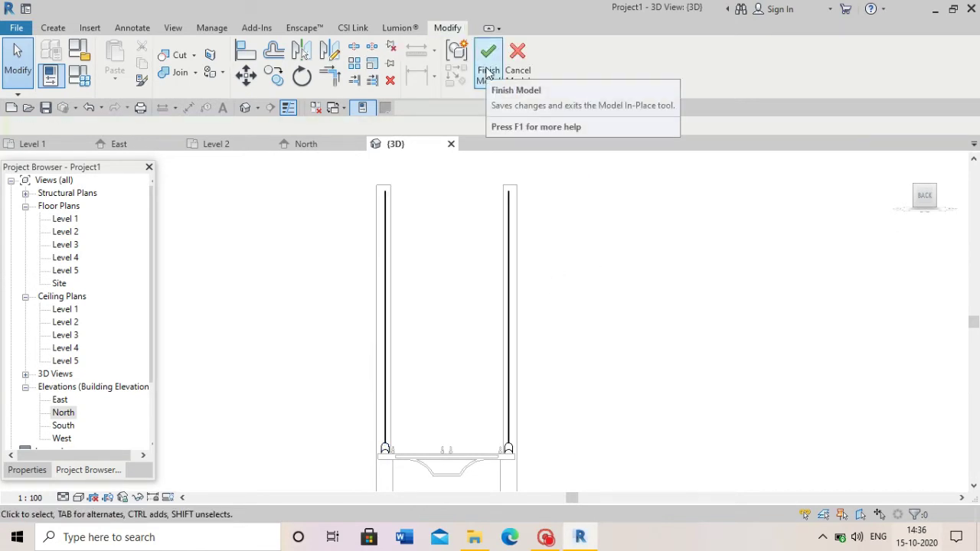
{"action": "left_click", "coordinate": [923, 210]}
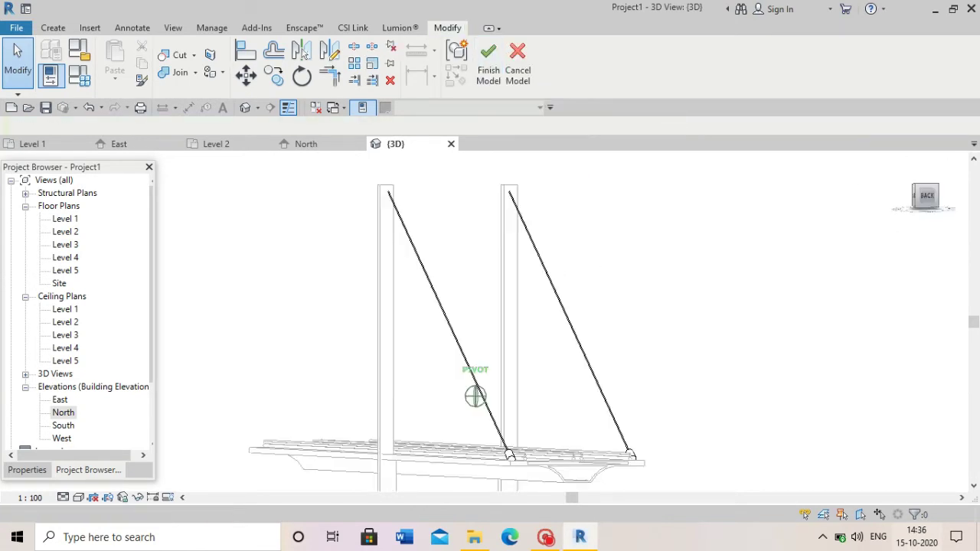
{"action": "left_click", "coordinate": [919, 206]}
Copy the sloped cable twice at 6 m distances along the deck.
{"action": "scroll", "coordinate": [605, 299], "scroll_direction": "up", "scroll_amount": 2}
{"action": "left_click", "coordinate": [754, 351]}
{"action": "scroll", "coordinate": [754, 353], "scroll_direction": "up", "scroll_amount": 2}
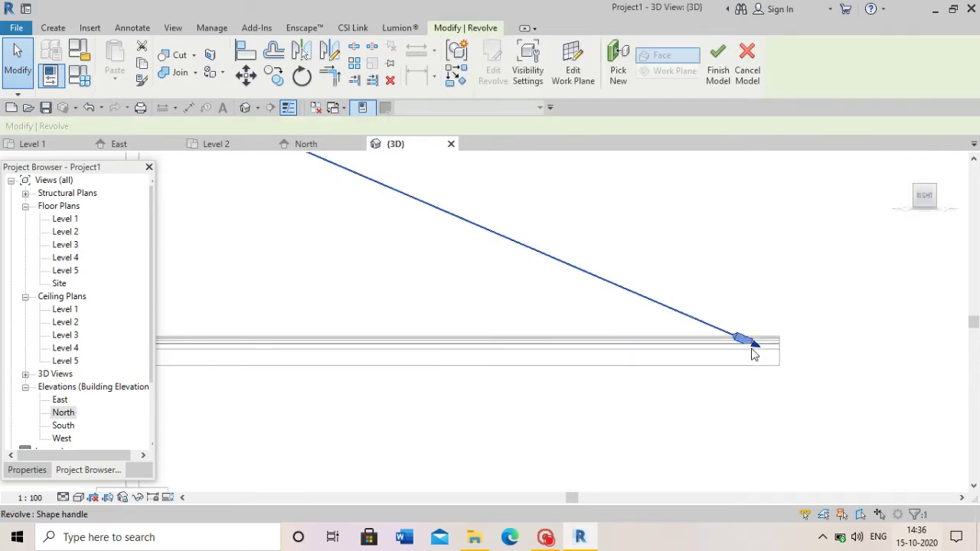
{"action": "scroll", "coordinate": [754, 354], "scroll_direction": "up", "scroll_amount": 3}
{"action": "left_click", "coordinate": [277, 80]}
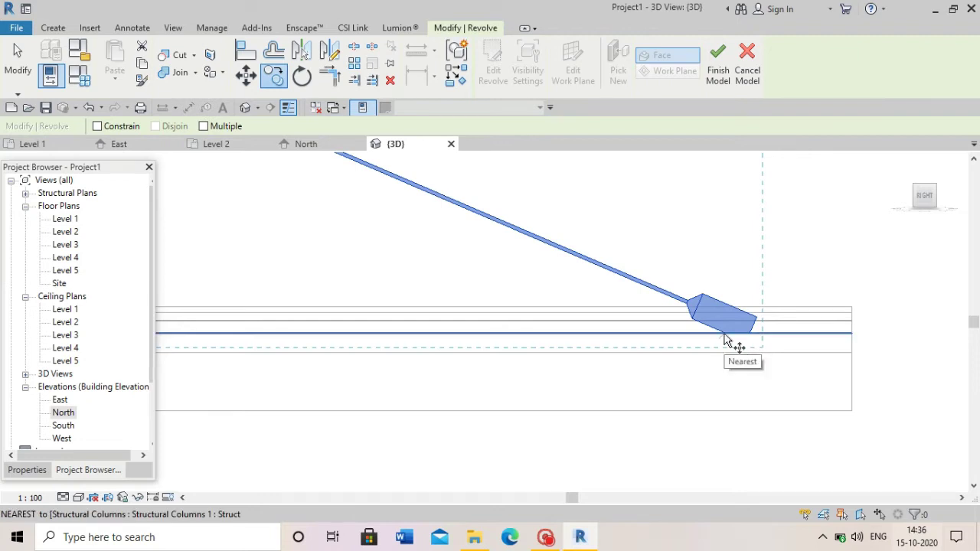
{"action": "left_click", "coordinate": [752, 335]}
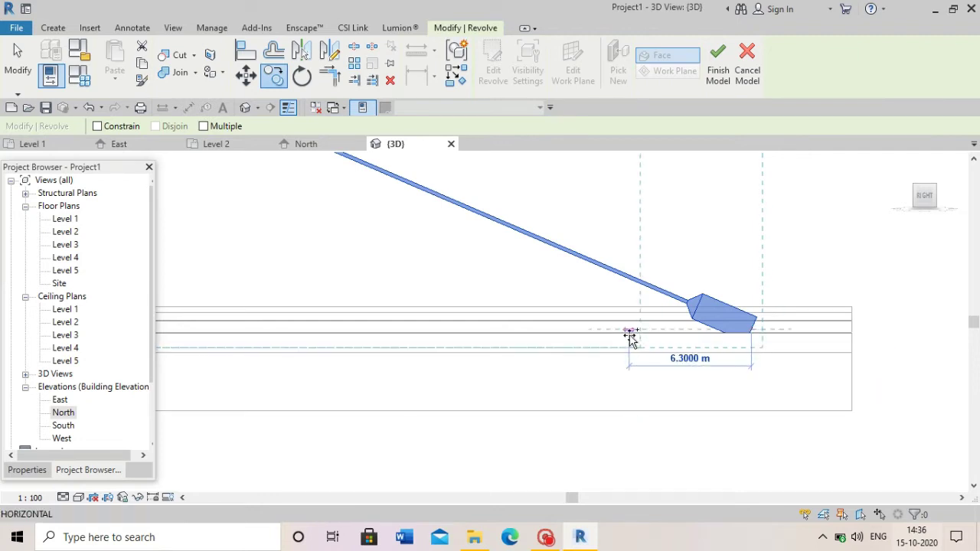
{"action": "type", "text": "6"}
{"action": "key", "text": "Return"}
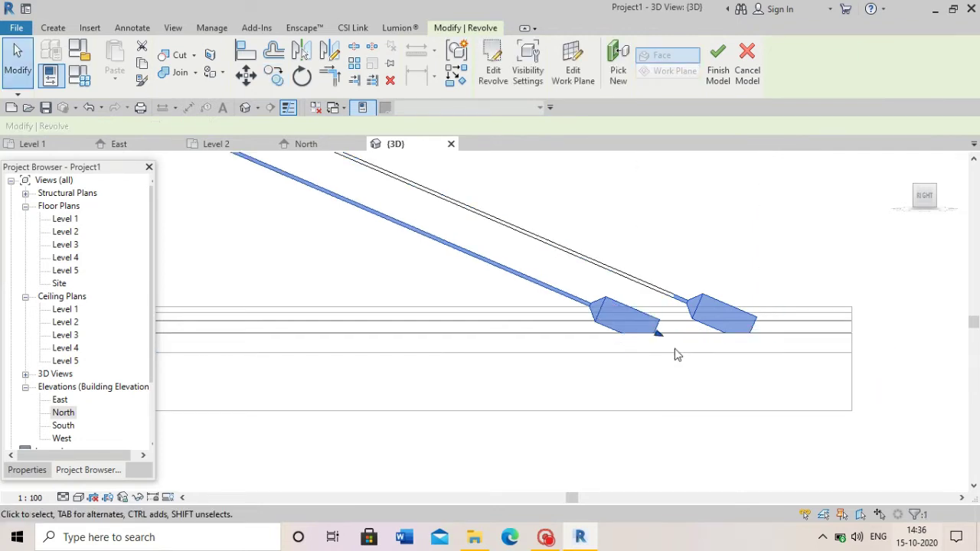
{"action": "scroll", "coordinate": [677, 358], "scroll_direction": "down", "scroll_amount": 2}
{"action": "scroll", "coordinate": [658, 370], "scroll_direction": "up", "scroll_amount": 3}
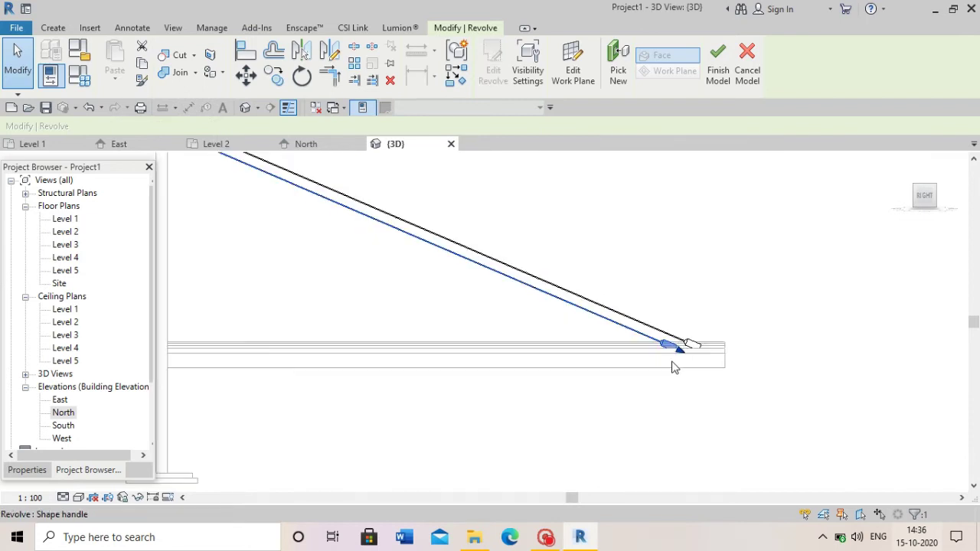
{"action": "left_click", "coordinate": [273, 76]}
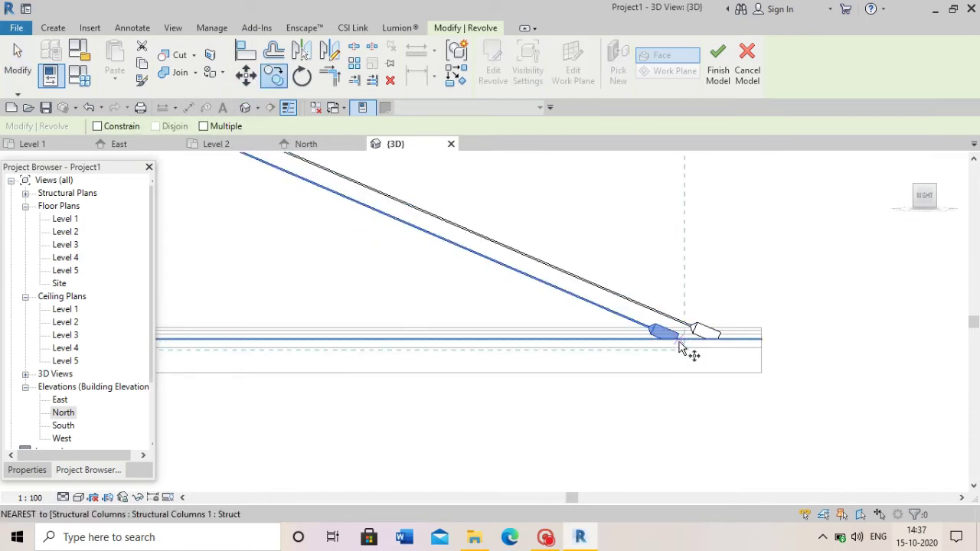
{"action": "left_click", "coordinate": [681, 333]}
{"action": "type", "text": "6"}
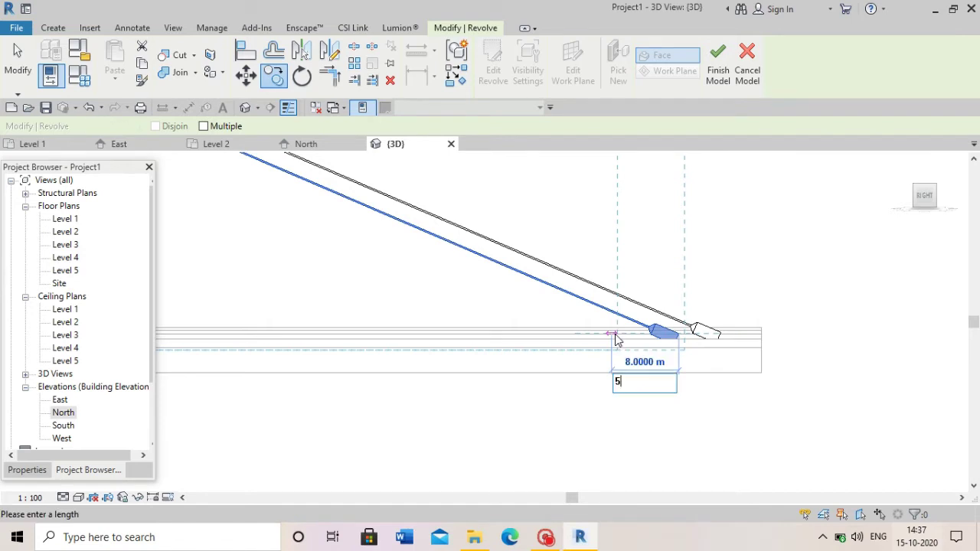
{"action": "key", "text": "Return"}
Make two more cable copies at 3 m distances.
{"action": "scroll", "coordinate": [583, 354], "scroll_direction": "up", "scroll_amount": 3}
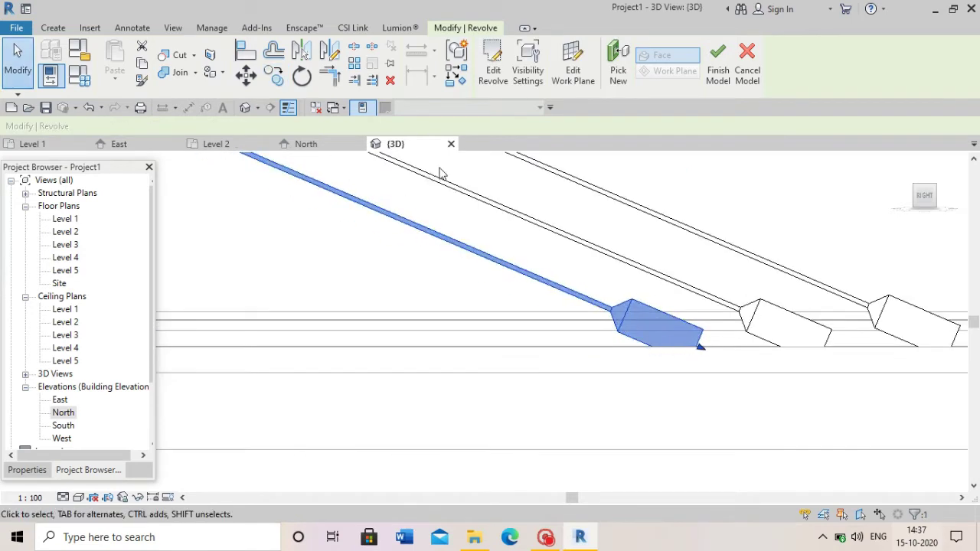
{"action": "left_click", "coordinate": [273, 77]}
{"action": "left_click", "coordinate": [701, 334]}
{"action": "type", "text": "3"}
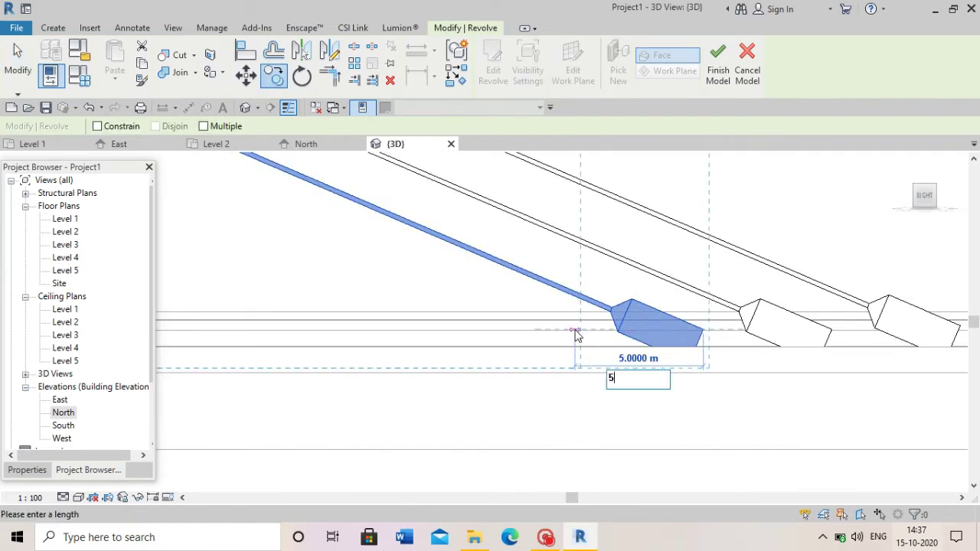
{"action": "key", "text": "Return"}
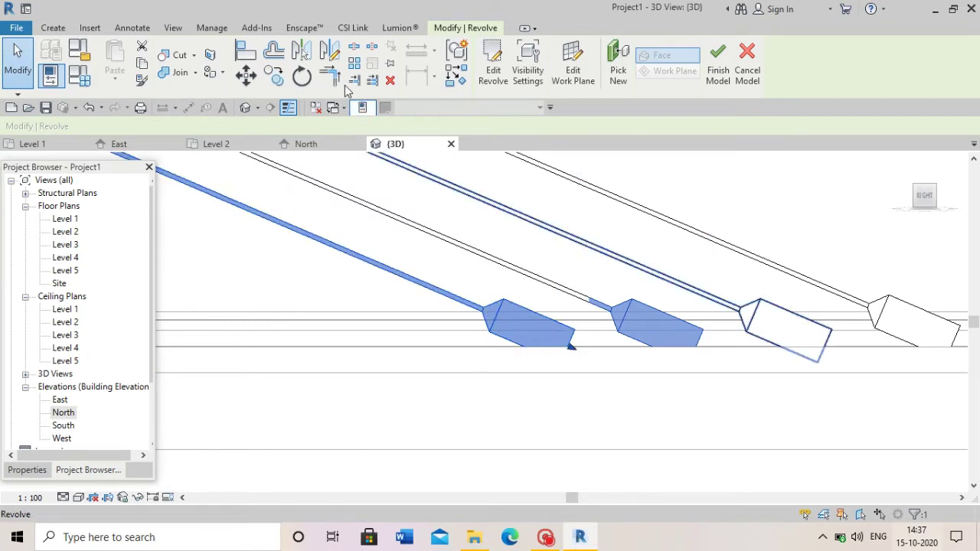
{"action": "left_click", "coordinate": [273, 77]}
{"action": "left_click", "coordinate": [574, 331]}
{"action": "type", "text": "3"}
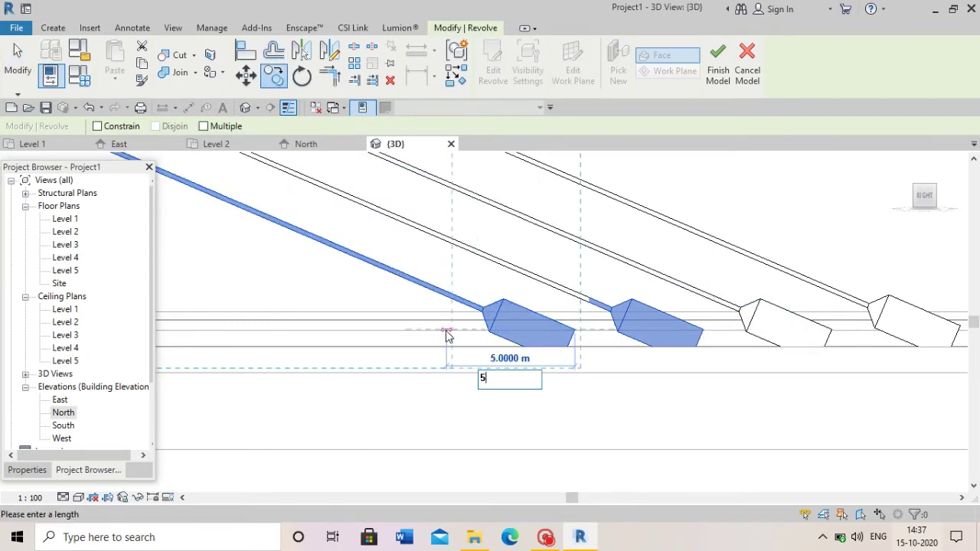
{"action": "key", "text": "Return"}
Copy the cable from its end corner 5 m along the deck.
{"action": "scroll", "coordinate": [734, 414], "scroll_direction": "down", "scroll_amount": 1}
{"action": "scroll", "coordinate": [734, 413], "scroll_direction": "up", "scroll_amount": 2}
{"action": "scroll", "coordinate": [679, 392], "scroll_direction": "up", "scroll_amount": 2}
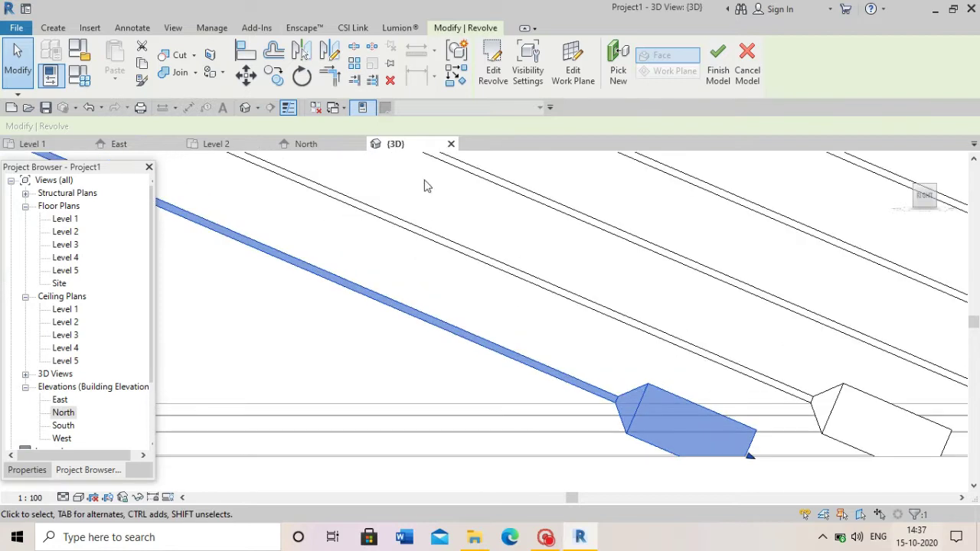
{"action": "left_click", "coordinate": [273, 76]}
{"action": "left_click", "coordinate": [655, 388]}
{"action": "type", "text": "5"}
{"action": "key", "text": "Return"}
Begin arraying the cable along the deck from its start point.
{"action": "scroll", "coordinate": [649, 324], "scroll_direction": "down", "scroll_amount": 3}
{"action": "scroll", "coordinate": [582, 355], "scroll_direction": "up", "scroll_amount": 2}
{"action": "scroll", "coordinate": [574, 362], "scroll_direction": "up", "scroll_amount": 1}
{"action": "scroll", "coordinate": [575, 361], "scroll_direction": "down", "scroll_amount": 4}
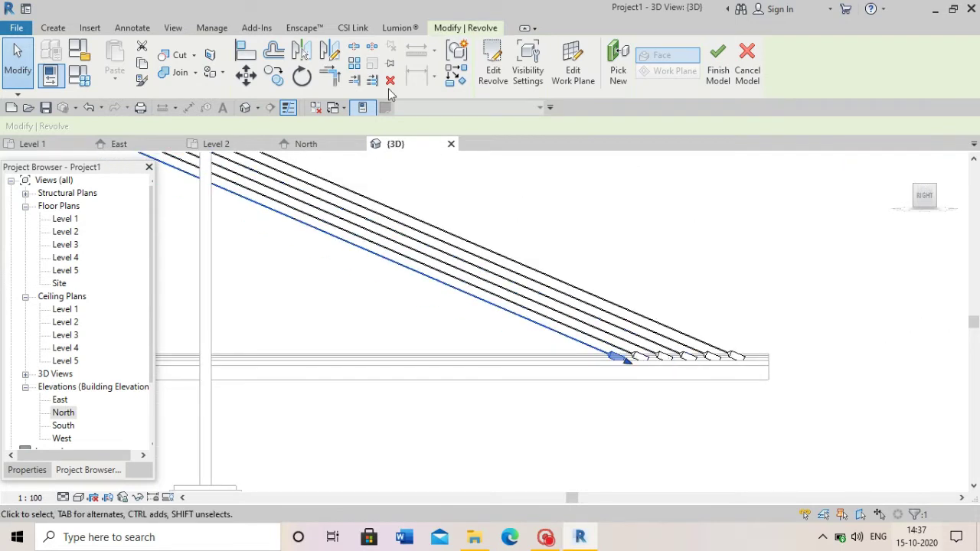
{"action": "left_click", "coordinate": [355, 63]}
{"action": "scroll", "coordinate": [635, 381], "scroll_direction": "up", "scroll_amount": 1}
{"action": "scroll", "coordinate": [621, 346], "scroll_direction": "up", "scroll_amount": 2}
{"action": "left_click", "coordinate": [623, 345]}
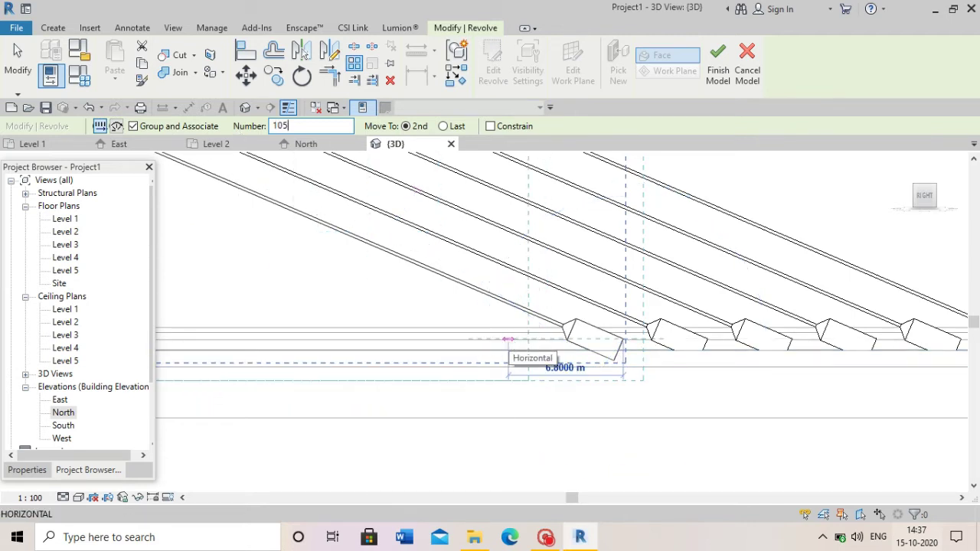
Complete the cable array at 5 m spacing and dismiss the array error message.
{"action": "left_click", "coordinate": [539, 343]}
{"action": "scroll", "coordinate": [704, 347], "scroll_direction": "down", "scroll_amount": 3}
{"action": "scroll", "coordinate": [623, 331], "scroll_direction": "up", "scroll_amount": 3}
{"action": "scroll", "coordinate": [572, 382], "scroll_direction": "up", "scroll_amount": 3}
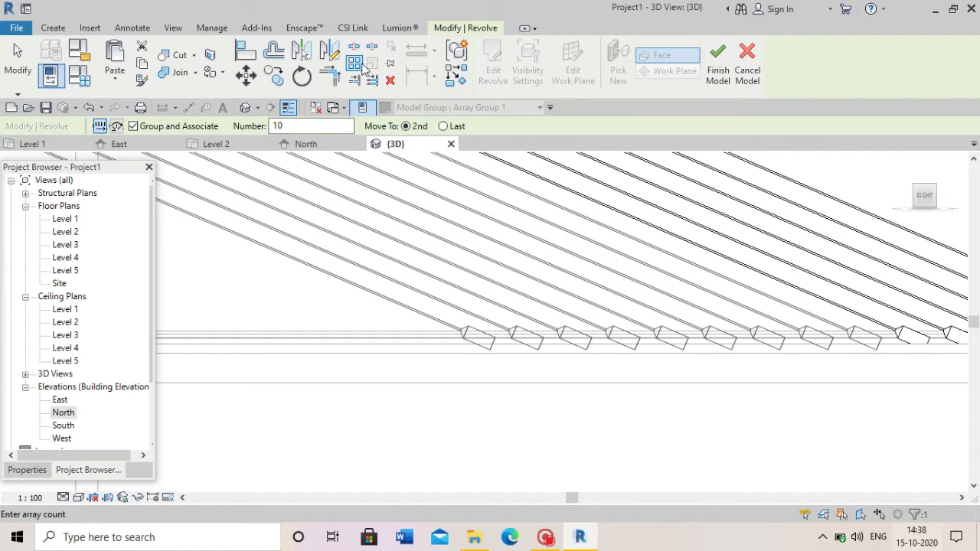
{"action": "key", "text": "Return"}
{"action": "left_click", "coordinate": [616, 316]}
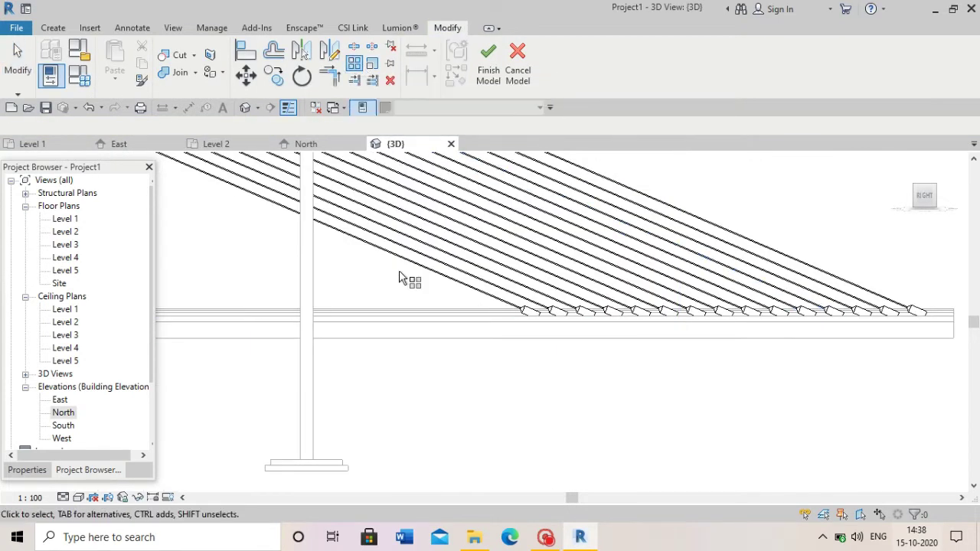
Reselect the cable array, reopen it for in-place editing and ungroup Array Group 1.
{"action": "left_click", "coordinate": [494, 307]}
{"action": "left_click", "coordinate": [560, 65]}
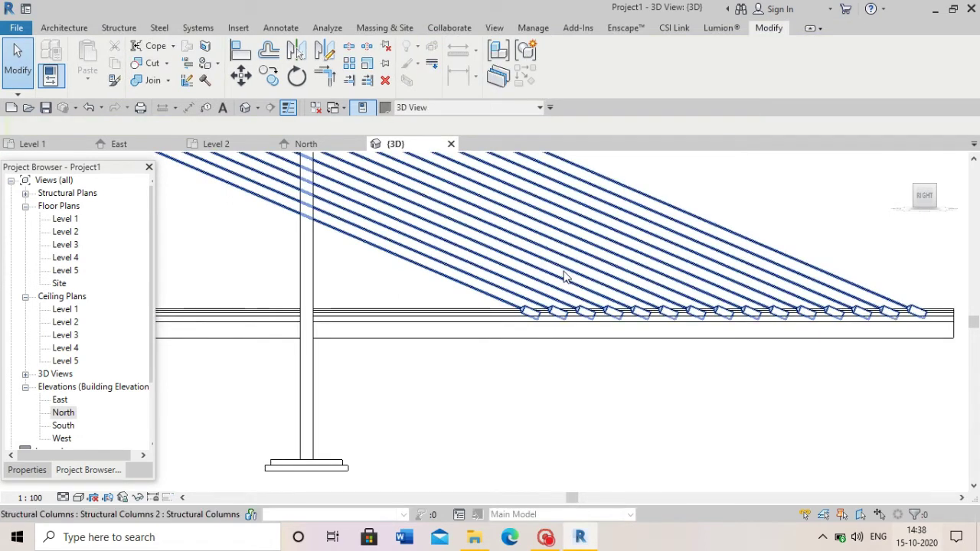
{"action": "left_click", "coordinate": [483, 302]}
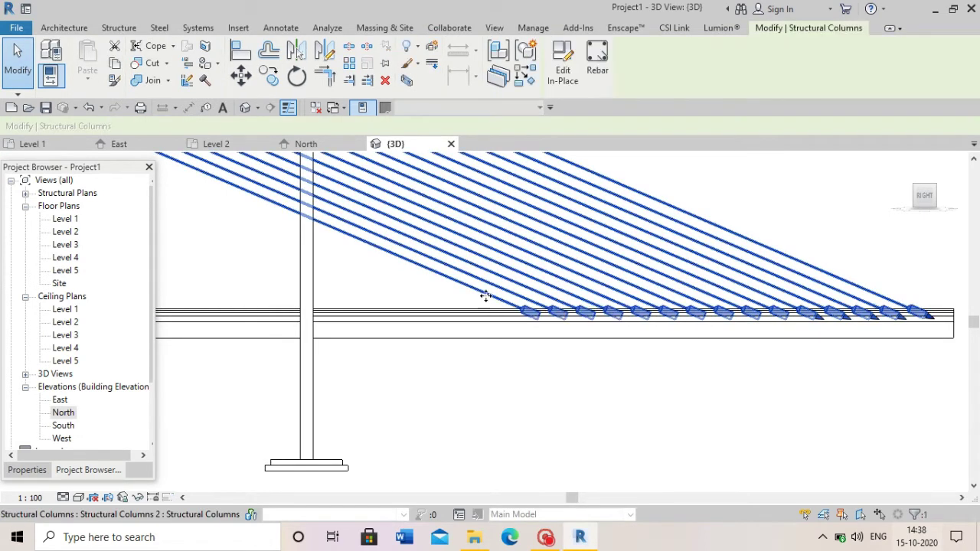
{"action": "double_click", "coordinate": [545, 283]}
{"action": "scroll", "coordinate": [510, 288], "scroll_direction": "down", "scroll_amount": 2}
{"action": "left_click", "coordinate": [508, 284]}
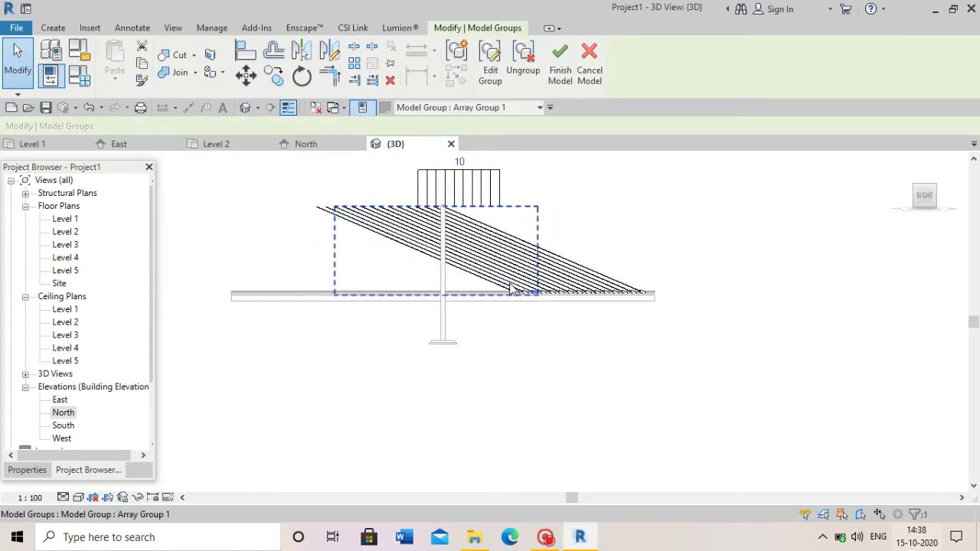
{"action": "scroll", "coordinate": [509, 283], "scroll_direction": "up", "scroll_amount": 1}
{"action": "left_click", "coordinate": [523, 61]}
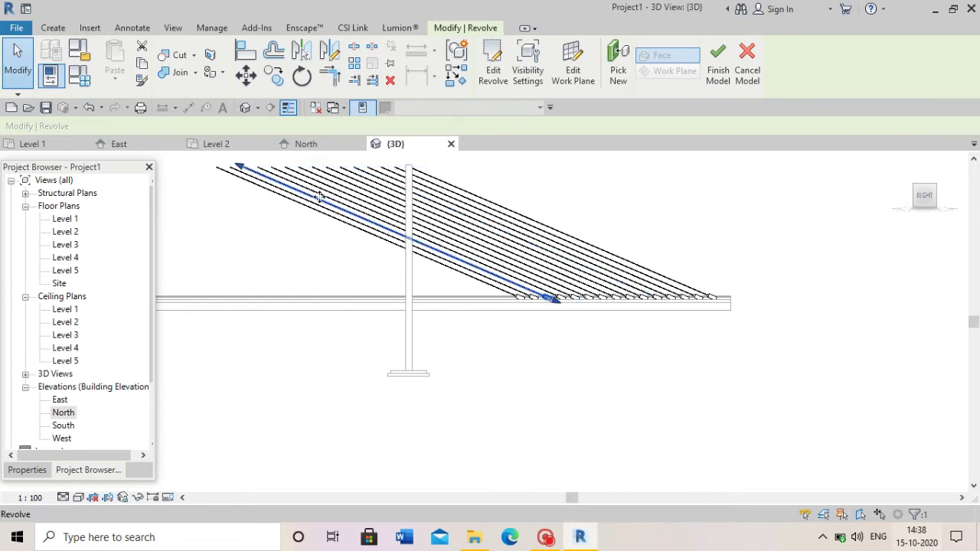
{"action": "scroll", "coordinate": [238, 169], "scroll_direction": "up", "scroll_amount": 3}
Drag the first cables' upper ends back so they end at the pylon.
{"action": "left_click_drag", "start_coordinate": [236, 173], "coordinate": [513, 281]}
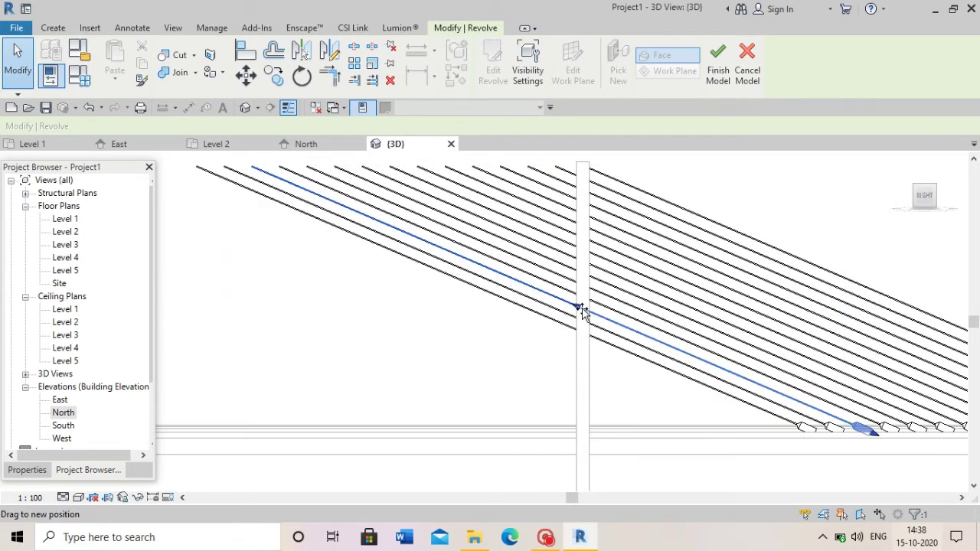
{"action": "left_click_drag", "start_coordinate": [582, 310], "coordinate": [581, 309]}
{"action": "scroll", "coordinate": [349, 245], "scroll_direction": "down", "scroll_amount": 2}
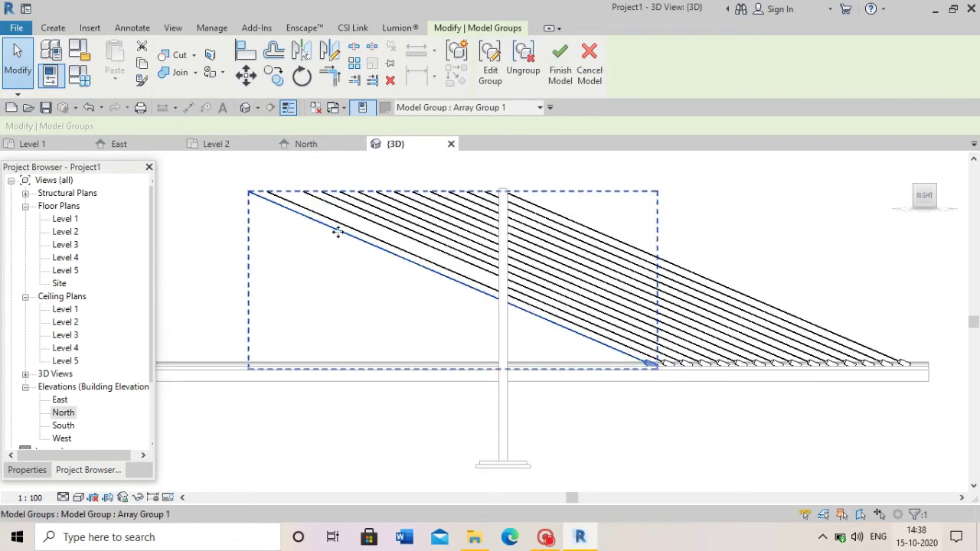
{"action": "left_click_drag", "start_coordinate": [244, 192], "coordinate": [248, 196]}
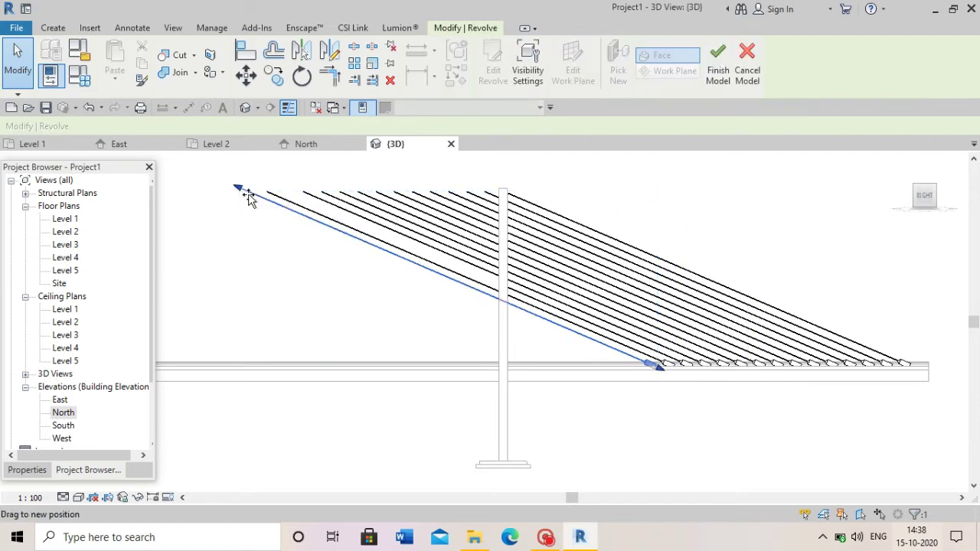
{"action": "left_click_drag", "start_coordinate": [501, 309], "coordinate": [499, 307]}
{"action": "left_click_drag", "start_coordinate": [258, 189], "coordinate": [264, 193]}
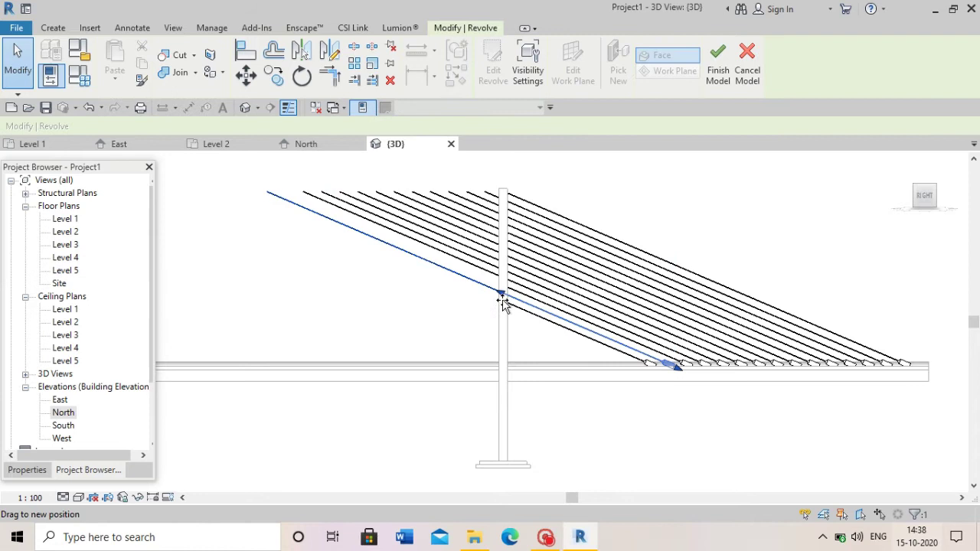
Re-ungroup the array and shorten the next cables to end at the pylon.
{"action": "left_click", "coordinate": [433, 258]}
{"action": "left_click", "coordinate": [518, 83]}
{"action": "left_click_drag", "start_coordinate": [506, 278], "coordinate": [509, 283]}
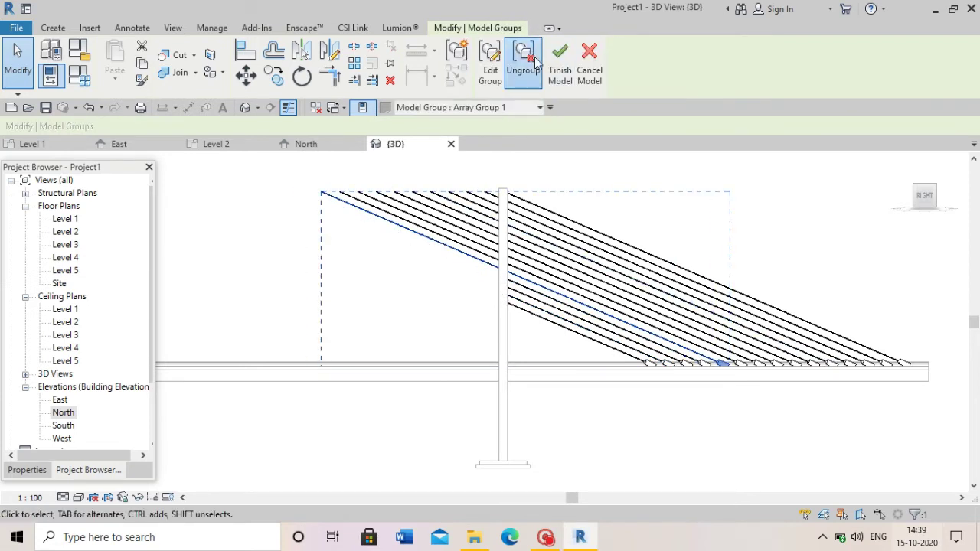
{"action": "left_click", "coordinate": [525, 73]}
{"action": "left_click_drag", "start_coordinate": [316, 194], "coordinate": [505, 276]}
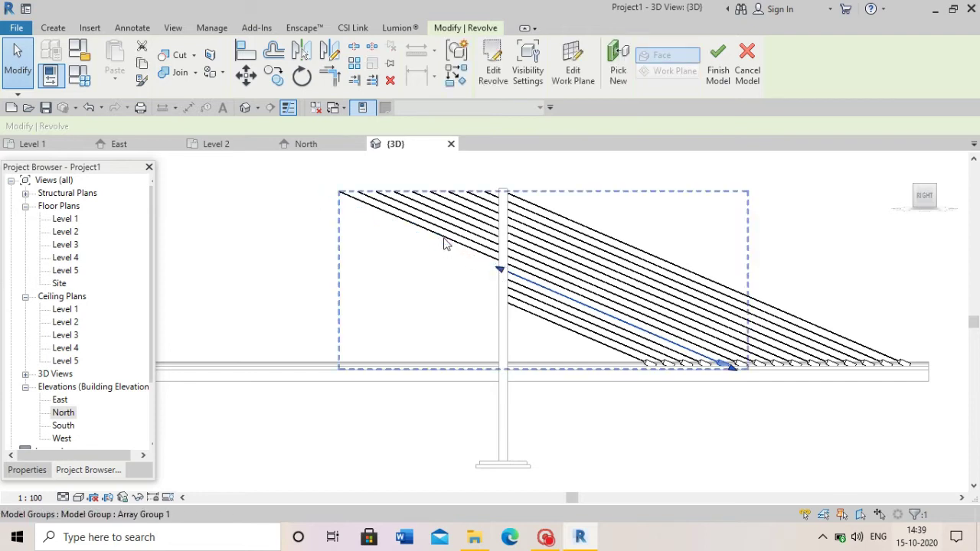
{"action": "left_click", "coordinate": [525, 73]}
{"action": "left_click_drag", "start_coordinate": [350, 194], "coordinate": [360, 211]}
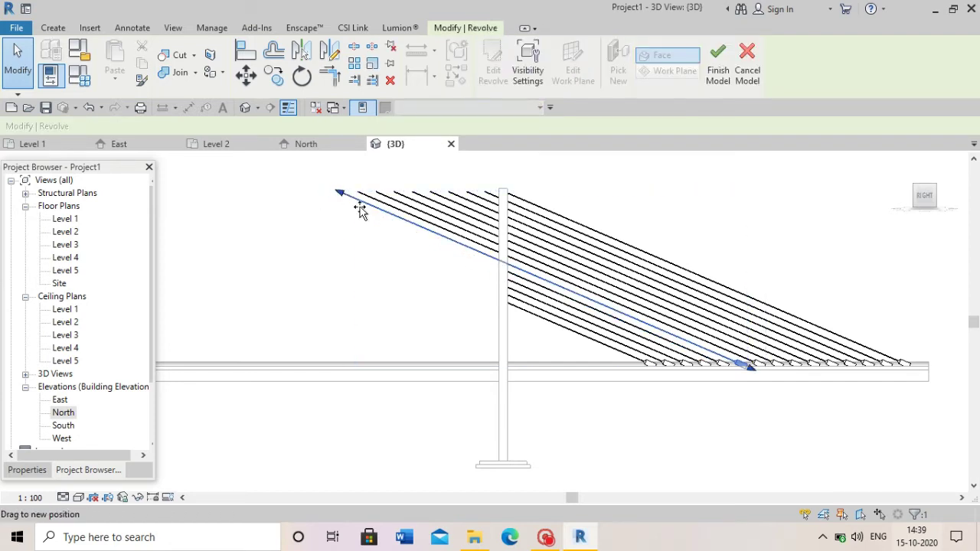
{"action": "left_click_drag", "start_coordinate": [503, 270], "coordinate": [503, 270]}
Ungroup again and trim the remaining long cables back to the pylon.
{"action": "left_click", "coordinate": [525, 73]}
{"action": "left_click_drag", "start_coordinate": [355, 192], "coordinate": [503, 270]}
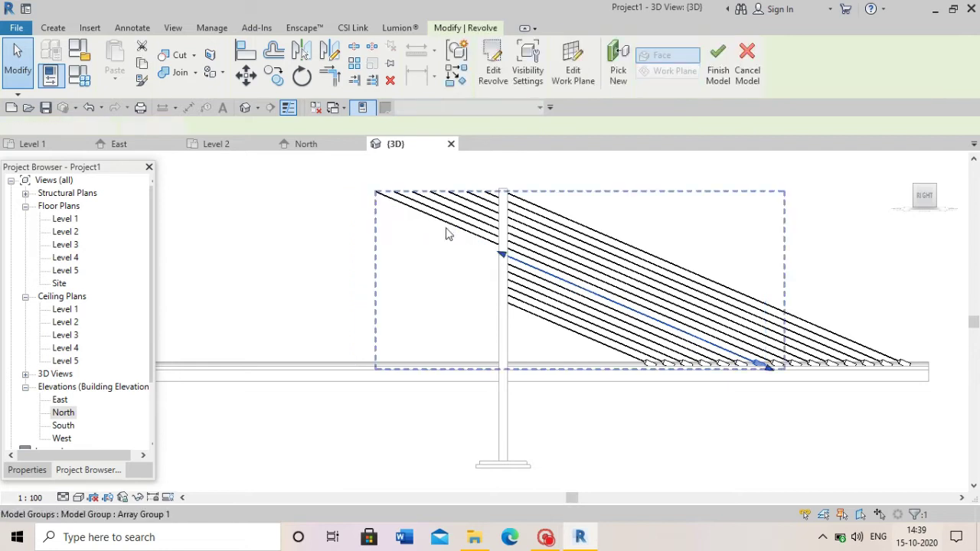
{"action": "left_click", "coordinate": [525, 73]}
{"action": "left_click_drag", "start_coordinate": [373, 191], "coordinate": [501, 254]}
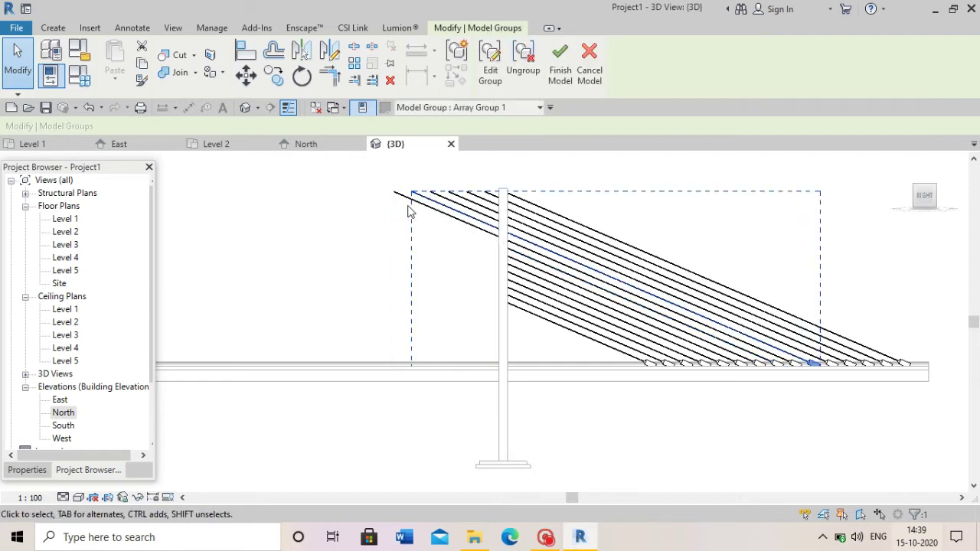
{"action": "left_click", "coordinate": [523, 69]}
{"action": "left_click_drag", "start_coordinate": [408, 186], "coordinate": [436, 222]}
{"action": "left_click_drag", "start_coordinate": [495, 263], "coordinate": [497, 265]}
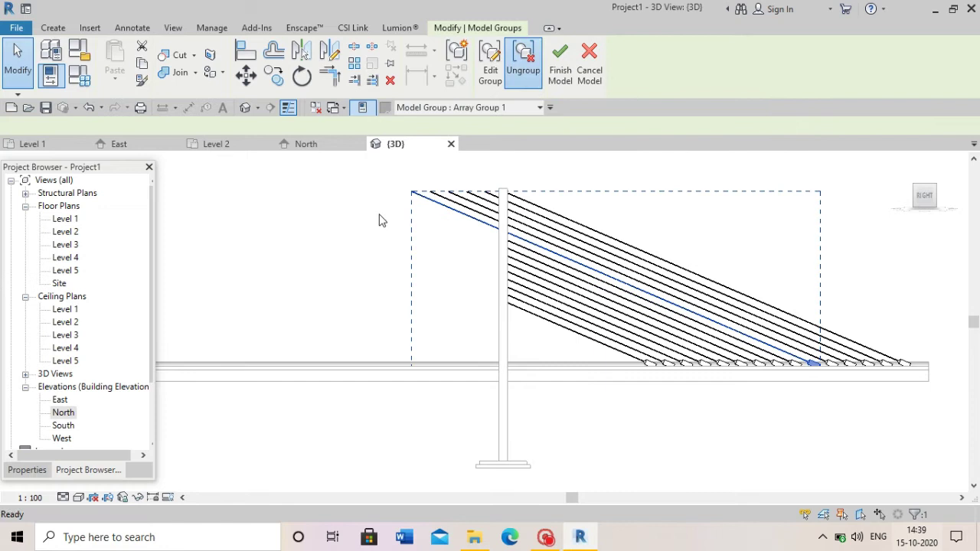
{"action": "mouse_move", "coordinate": [409, 191]}
{"action": "left_mouse_down"}
{"action": "mouse_move", "coordinate": [477, 243]}
{"action": "mouse_move", "coordinate": [457, 237]}
{"action": "left_mouse_up"}
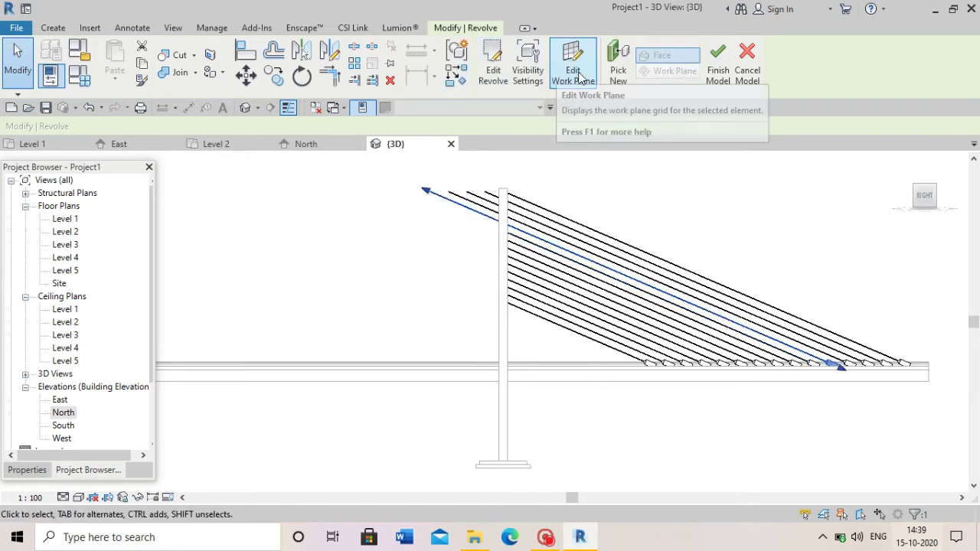
{"action": "mouse_move", "coordinate": [425, 191]}
{"action": "left_mouse_down"}
{"action": "mouse_move", "coordinate": [490, 239]}
{"action": "mouse_move", "coordinate": [445, 198]}
{"action": "left_mouse_up"}
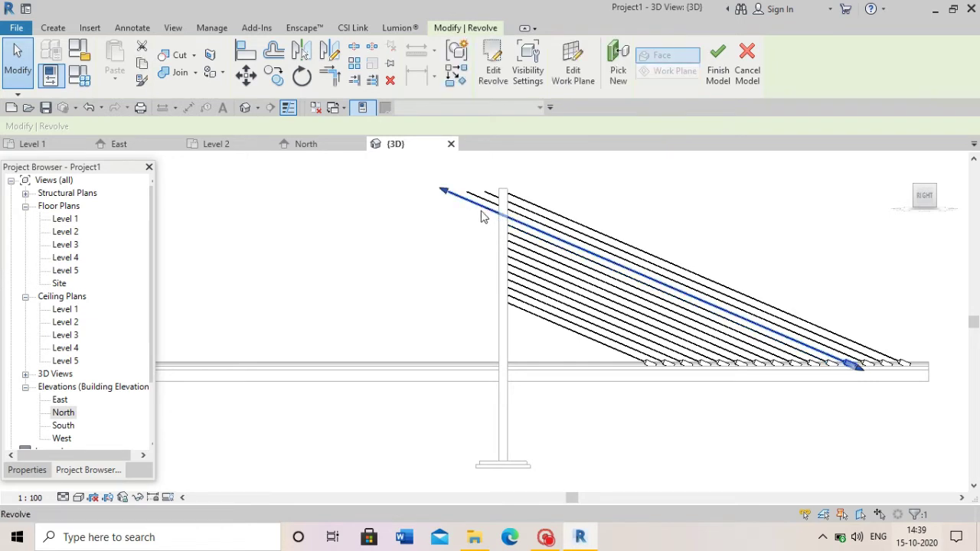
{"action": "mouse_move", "coordinate": [497, 239]}
{"action": "left_mouse_down"}
{"action": "mouse_move", "coordinate": [463, 196]}
{"action": "mouse_move", "coordinate": [501, 213]}
{"action": "left_mouse_up"}
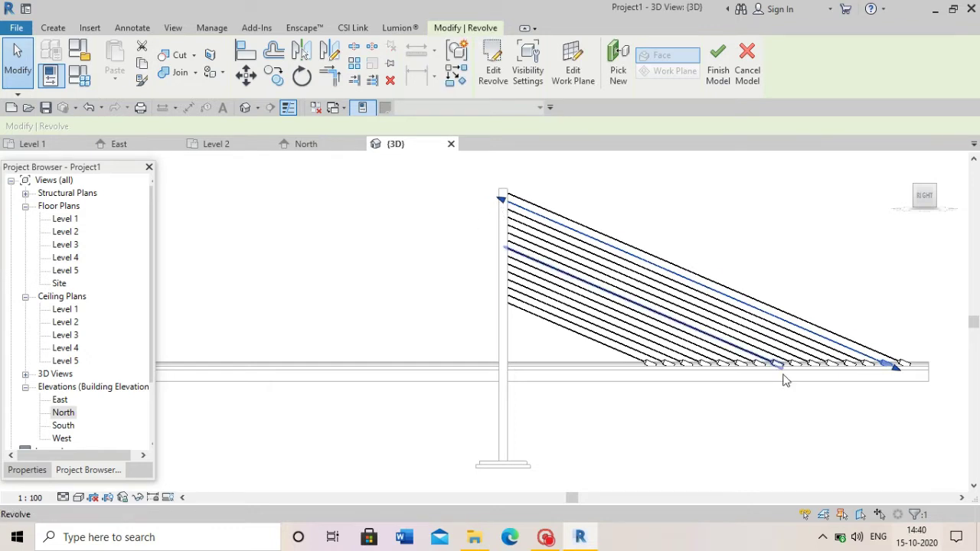
Try moving and arraying the lowest cable with MV and AR, then abandon it and deselect.
{"action": "left_click", "coordinate": [786, 414]}
{"action": "scroll", "coordinate": [773, 411], "scroll_direction": "up", "scroll_amount": 2}
{"action": "left_click", "coordinate": [494, 322]}
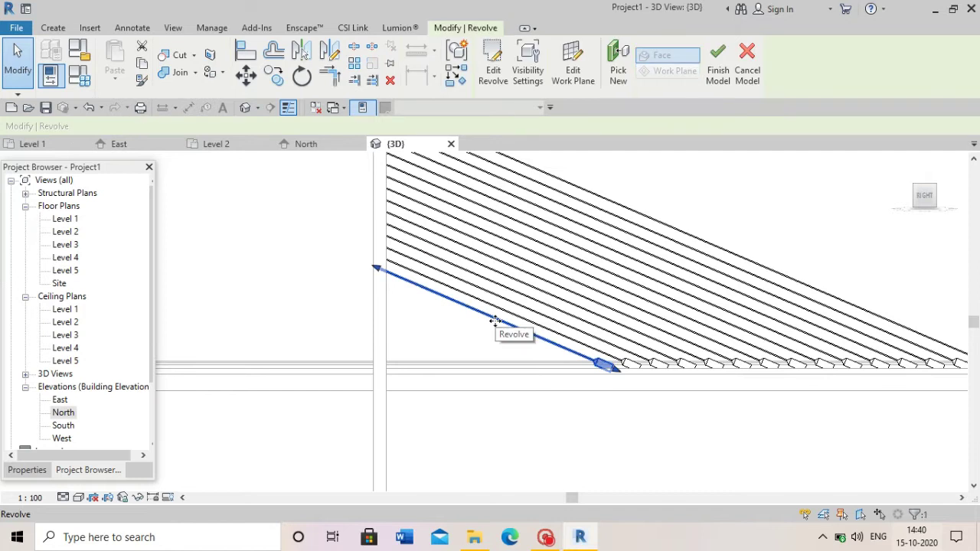
{"action": "key", "text": "m"}
{"action": "key", "text": "v"}
{"action": "scroll", "coordinate": [556, 342], "scroll_direction": "up", "scroll_amount": 1}
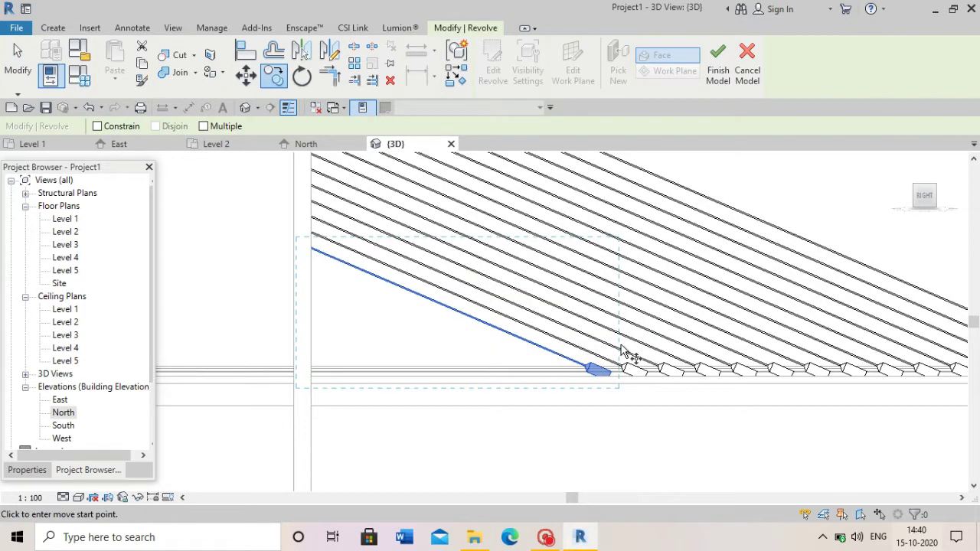
{"action": "scroll", "coordinate": [620, 356], "scroll_direction": "up", "scroll_amount": 1}
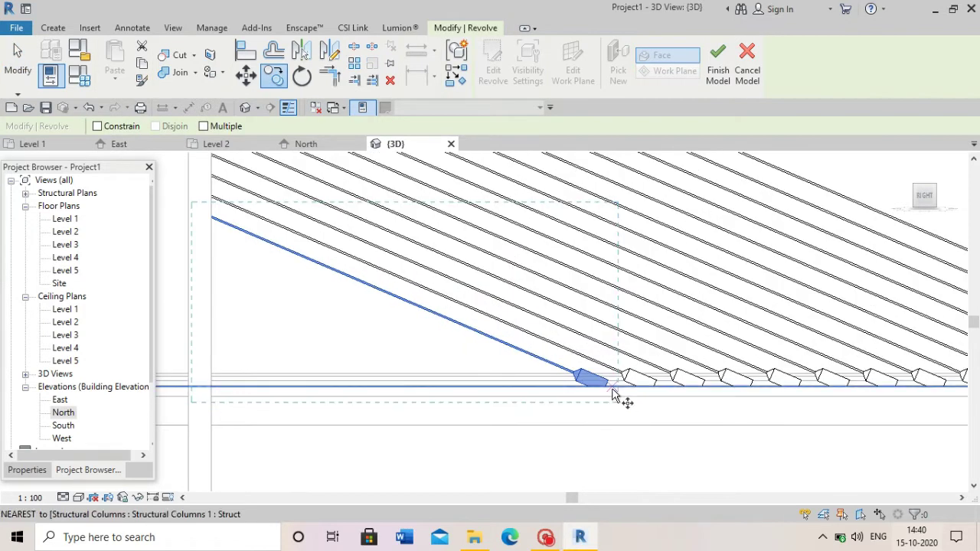
{"action": "left_click", "coordinate": [546, 388]}
{"action": "key", "text": "a"}
{"action": "key", "text": "r"}
{"action": "scroll", "coordinate": [620, 390], "scroll_direction": "up", "scroll_amount": 1}
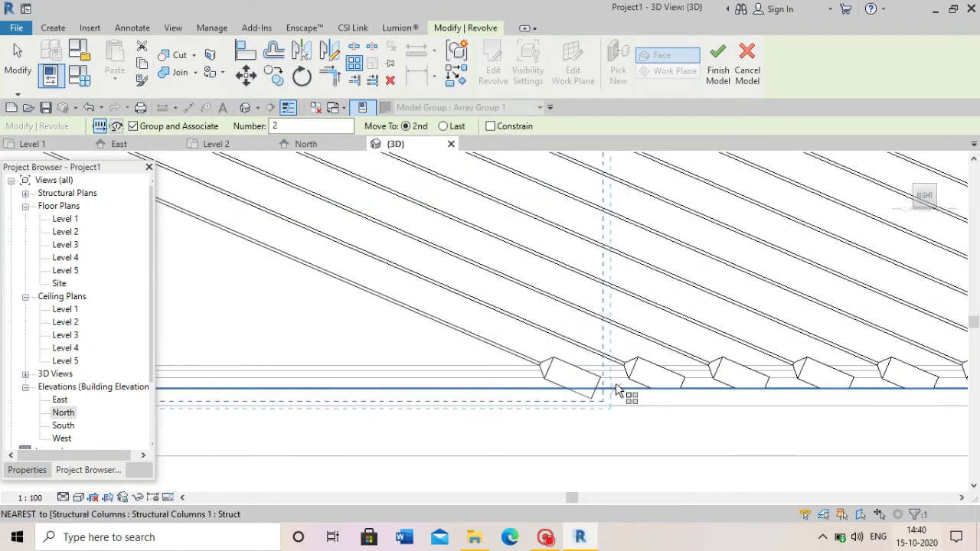
{"action": "left_click", "coordinate": [621, 394]}
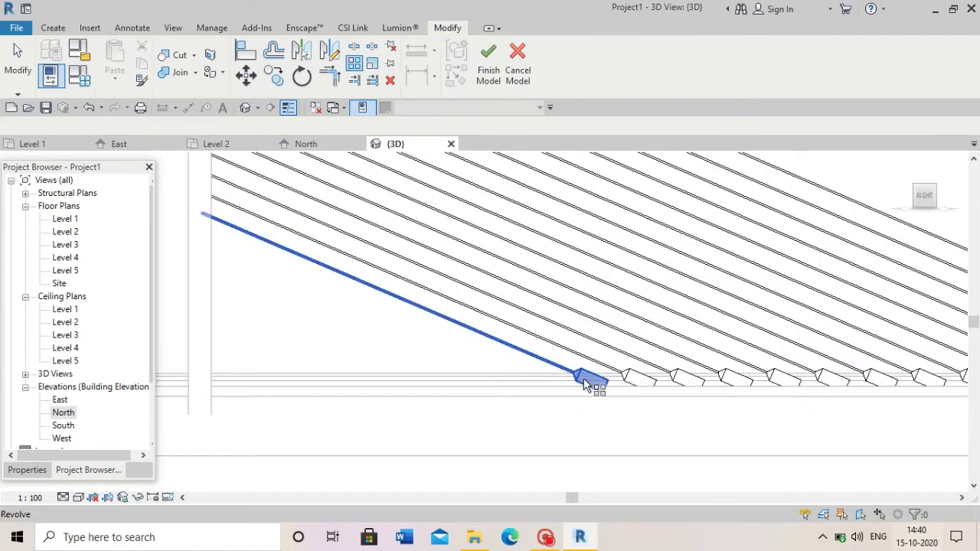
{"action": "left_click", "coordinate": [18, 62]}
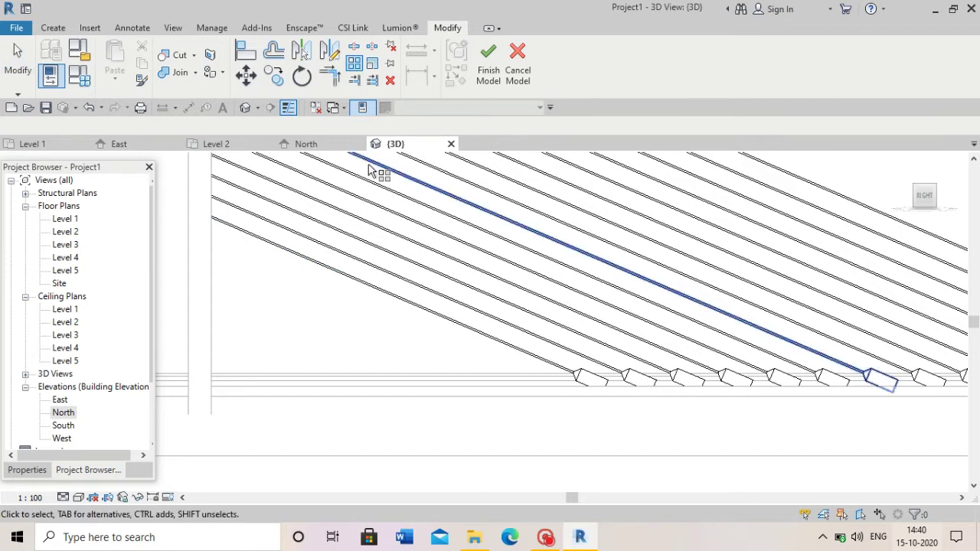
Array the lowest cable into five copies spaced 5 m apart.
{"action": "left_click", "coordinate": [480, 334]}
{"action": "left_click", "coordinate": [355, 63]}
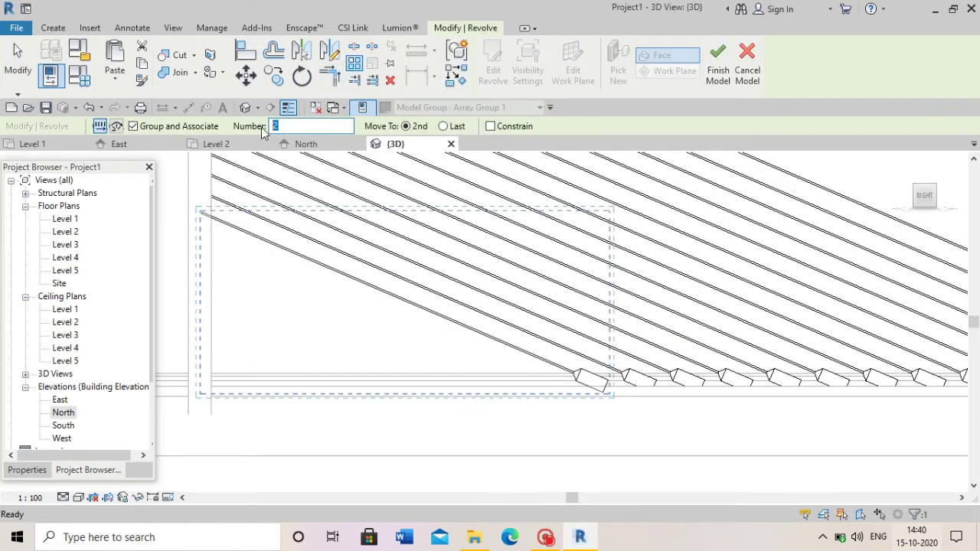
{"action": "left_click", "coordinate": [608, 387]}
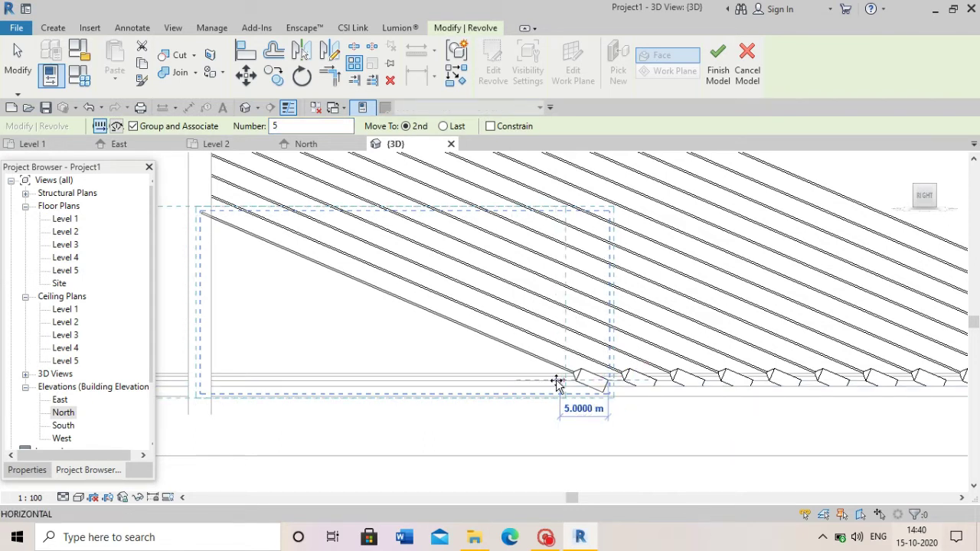
{"action": "left_click", "coordinate": [556, 379]}
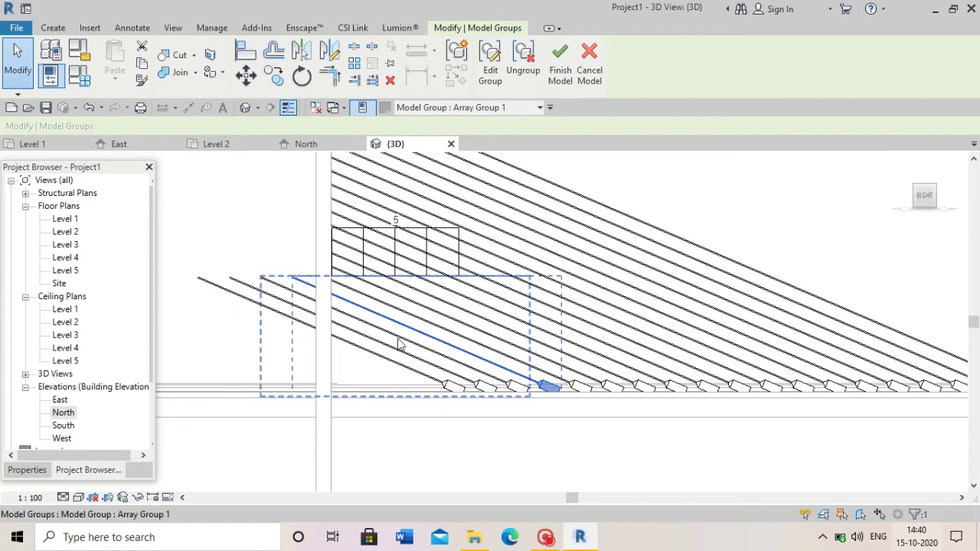
Ungroup the new cable array, trim the copies to the pylon and review the fan.
{"action": "left_click", "coordinate": [536, 65]}
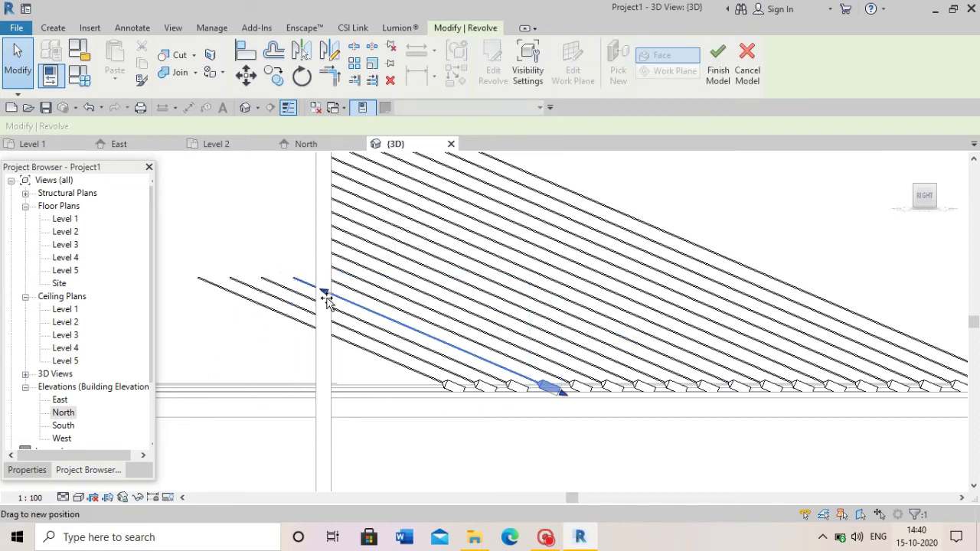
{"action": "key", "text": "ctrl+z"}
{"action": "left_click", "coordinate": [536, 65]}
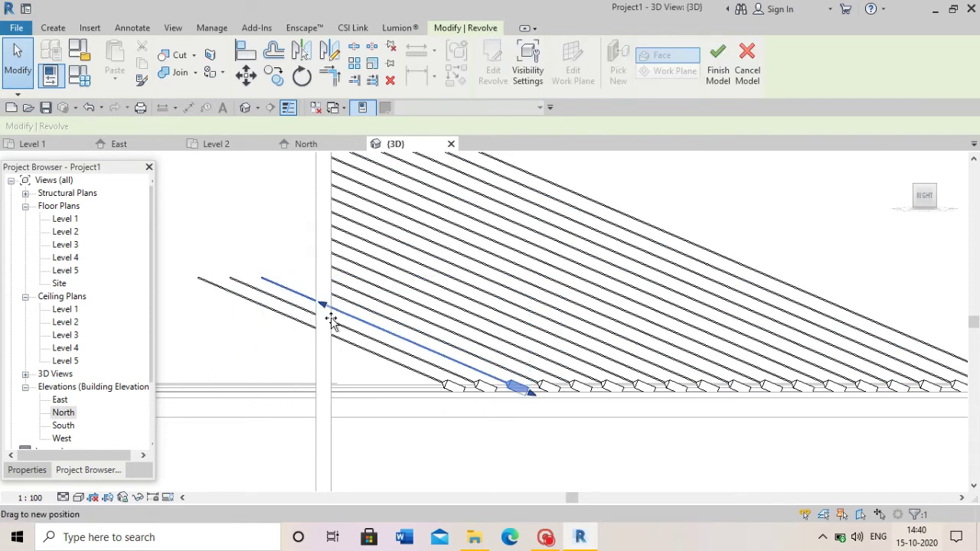
{"action": "key", "text": "ctrl+z"}
{"action": "left_click", "coordinate": [534, 65]}
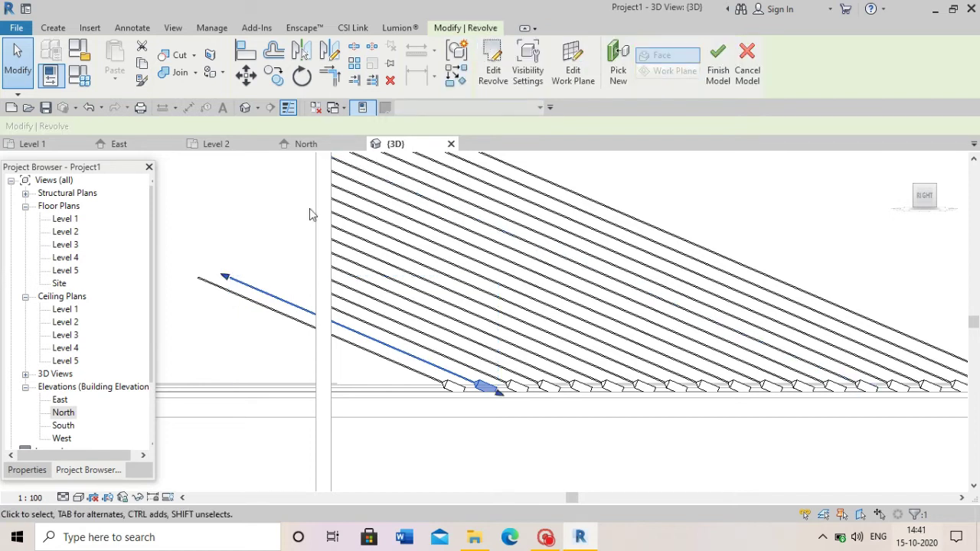
{"action": "key", "text": "ctrl+z"}
{"action": "left_click", "coordinate": [536, 65]}
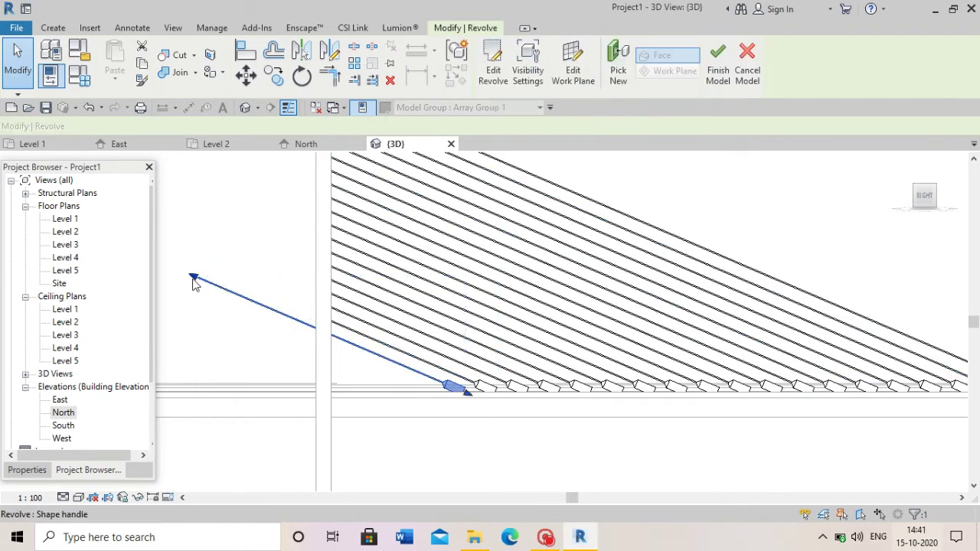
{"action": "left_click", "coordinate": [293, 342]}
{"action": "scroll", "coordinate": [507, 252], "scroll_direction": "down", "scroll_amount": 3}
{"action": "scroll", "coordinate": [517, 251], "scroll_direction": "up", "scroll_amount": 1}
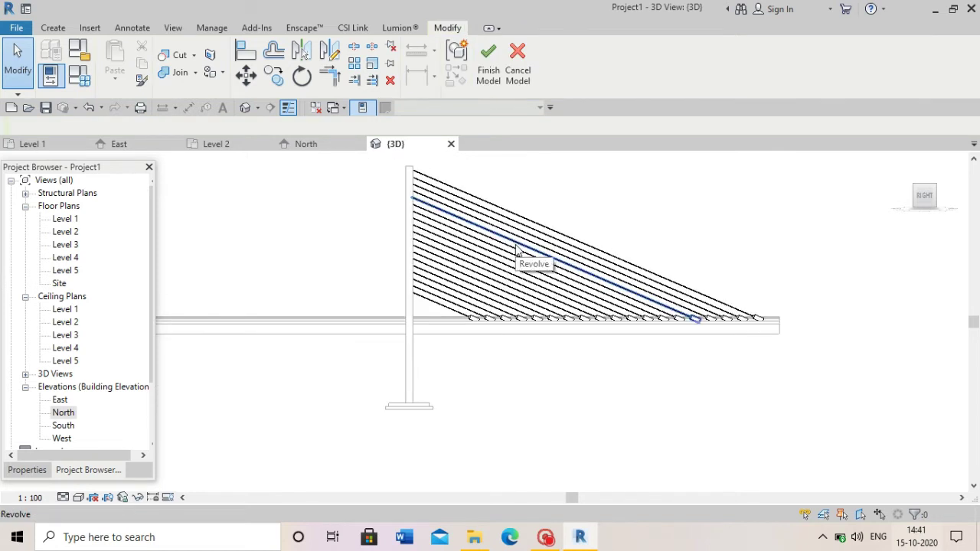
Select the upper cables, then finish the profile sketch and the in-place cable model.
{"action": "left_click", "coordinate": [540, 226]}
{"action": "left_click", "coordinate": [535, 234], "text": "ctrl"}
{"action": "left_click", "coordinate": [528, 239], "text": "ctrl"}
{"action": "left_click", "coordinate": [523, 238], "text": "ctrl"}
{"action": "left_click", "coordinate": [508, 246], "text": "ctrl"}
{"action": "left_click", "coordinate": [483, 249], "text": "ctrl"}
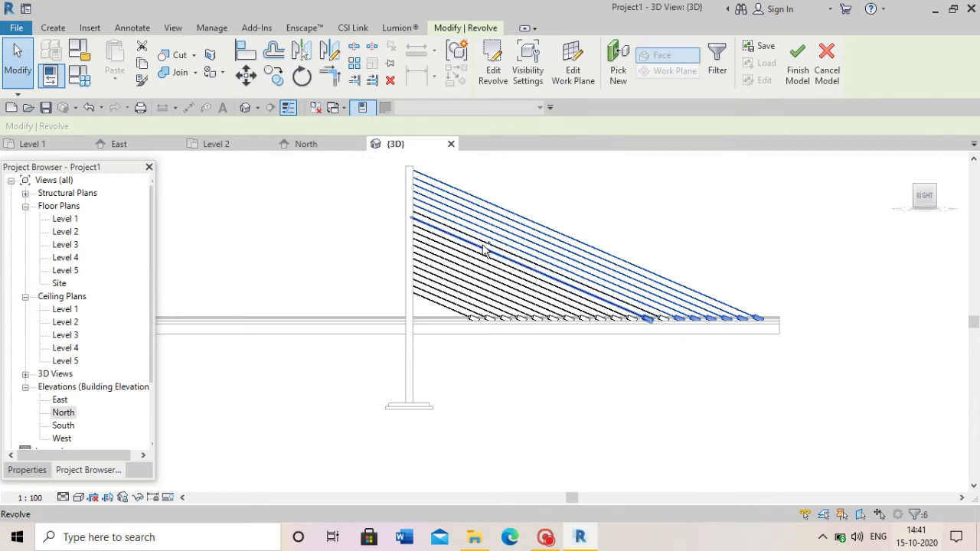
{"action": "double_click", "coordinate": [484, 249]}
{"action": "scroll", "coordinate": [498, 252], "scroll_direction": "up", "scroll_amount": 1}
{"action": "scroll", "coordinate": [498, 253], "scroll_direction": "down", "scroll_amount": 1}
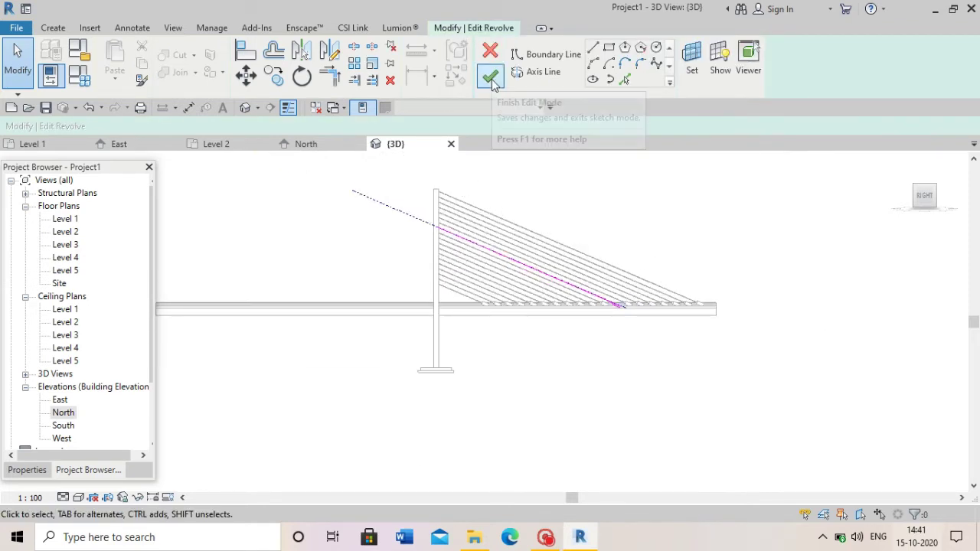
{"action": "left_click", "coordinate": [493, 83]}
{"action": "left_click", "coordinate": [600, 227]}
{"action": "scroll", "coordinate": [550, 238], "scroll_direction": "up", "scroll_amount": 2}
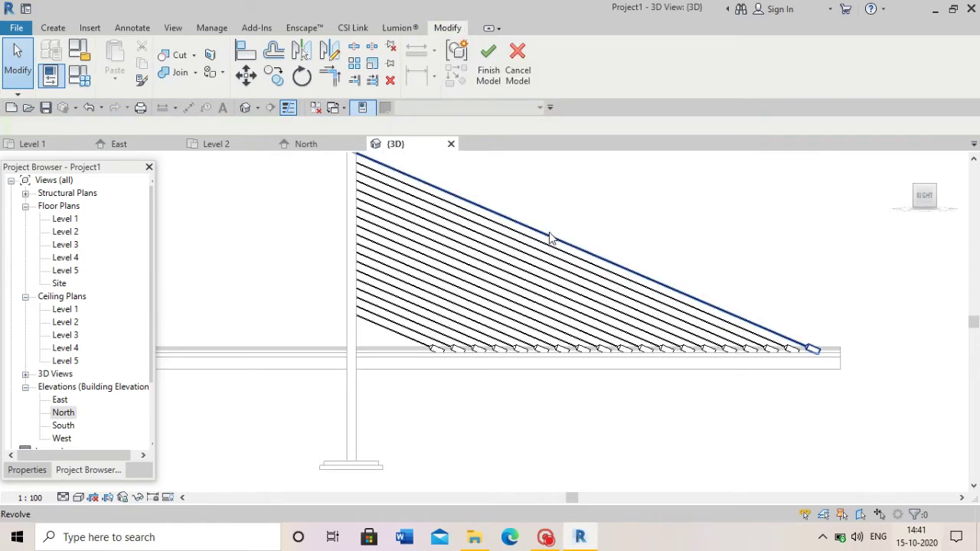
{"action": "left_click", "coordinate": [489, 62]}
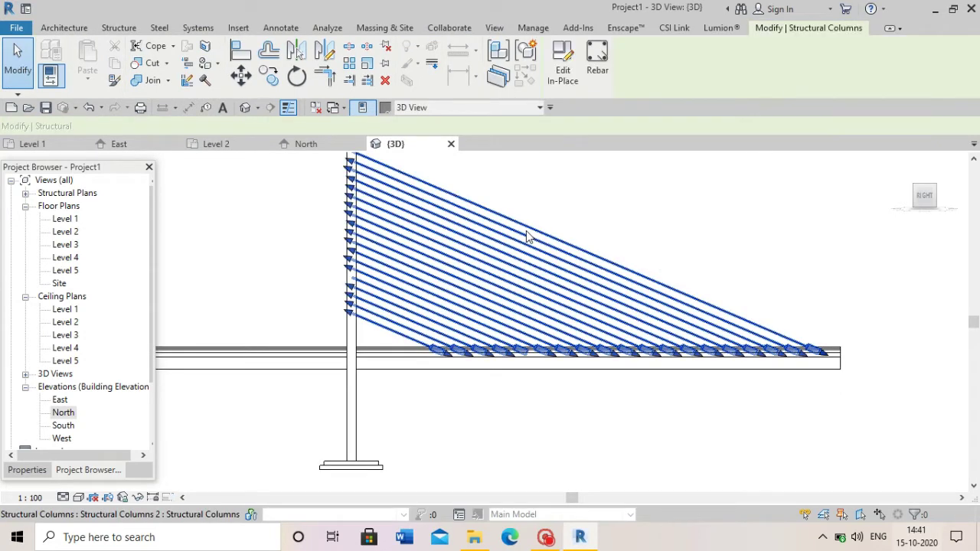
Mirror the selected cables with Copy across the pylon centreline, then deselect them.
{"action": "left_click", "coordinate": [297, 50]}
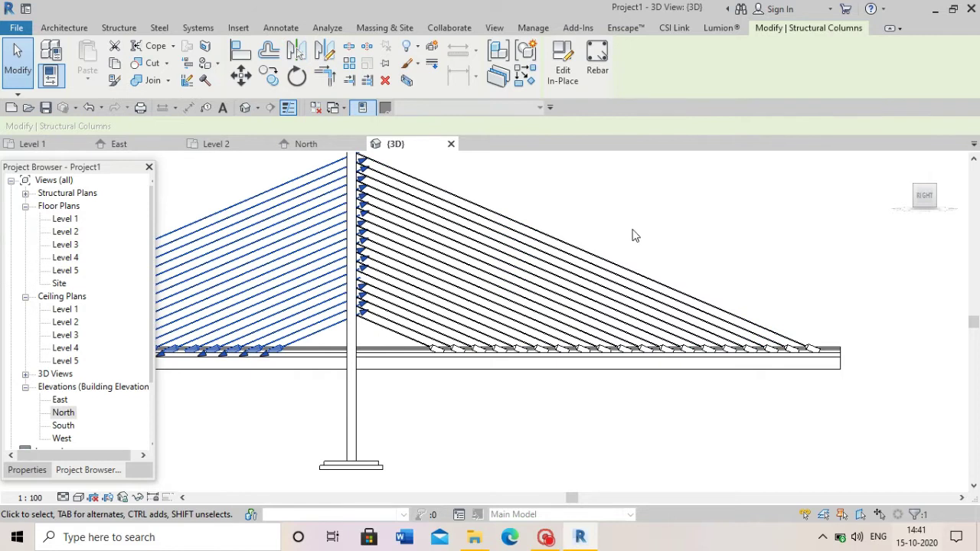
{"action": "scroll", "coordinate": [632, 235], "scroll_direction": "down", "scroll_amount": 2}
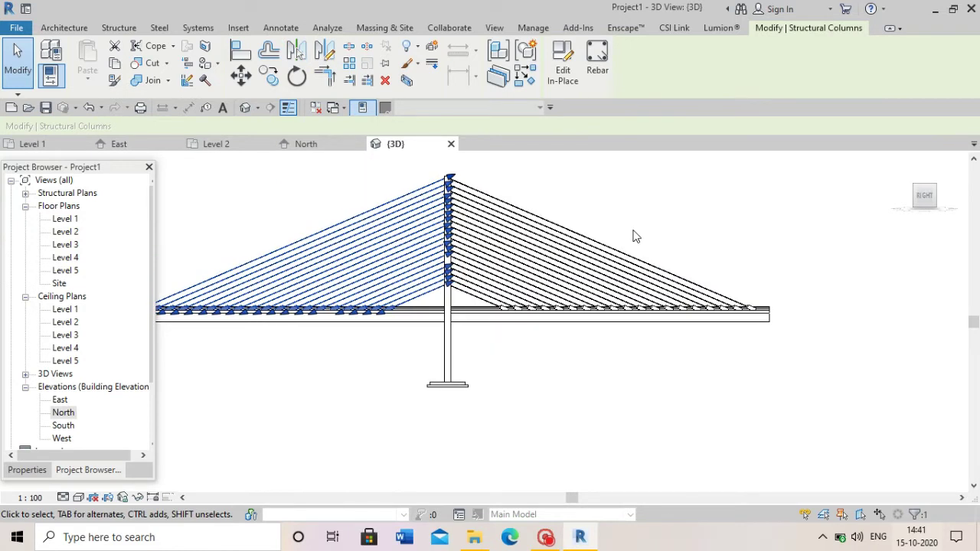
{"action": "scroll", "coordinate": [480, 160], "scroll_direction": "up", "scroll_amount": 1}
{"action": "scroll", "coordinate": [446, 210], "scroll_direction": "up", "scroll_amount": 3}
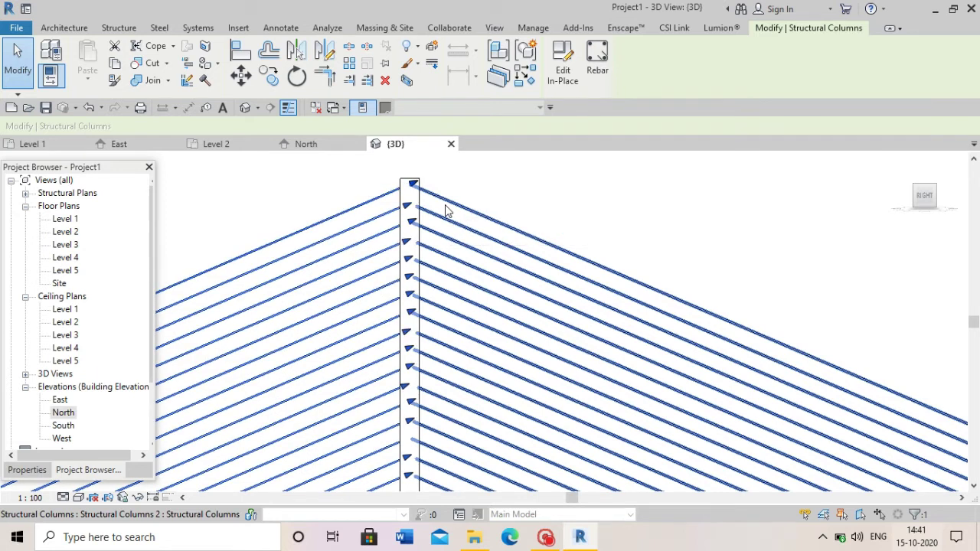
{"action": "left_click", "coordinate": [462, 199]}
{"action": "scroll", "coordinate": [467, 198], "scroll_direction": "down", "scroll_amount": 2}
{"action": "scroll", "coordinate": [562, 193], "scroll_direction": "down", "scroll_amount": 2}
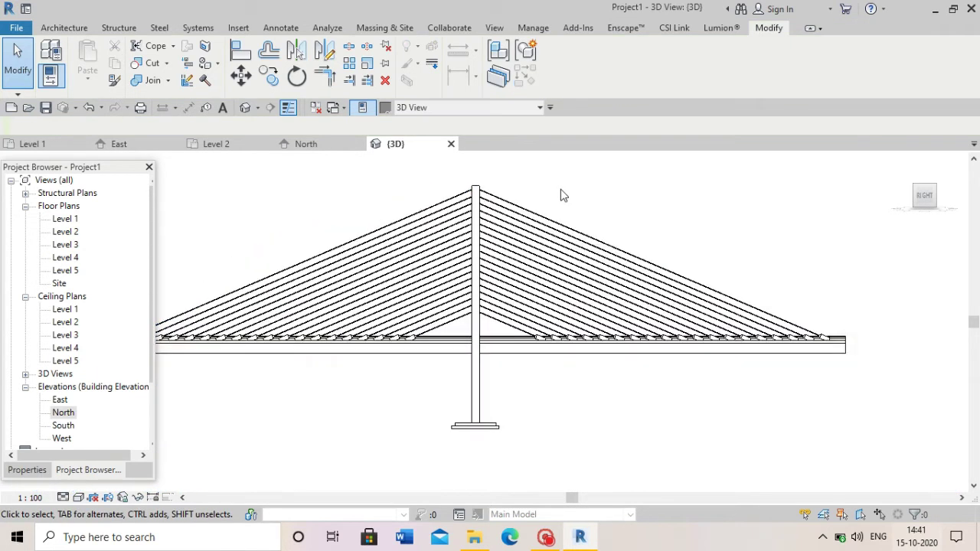
{"action": "scroll", "coordinate": [598, 199], "scroll_direction": "down", "scroll_amount": 1}
{"action": "left_click", "coordinate": [934, 207]}
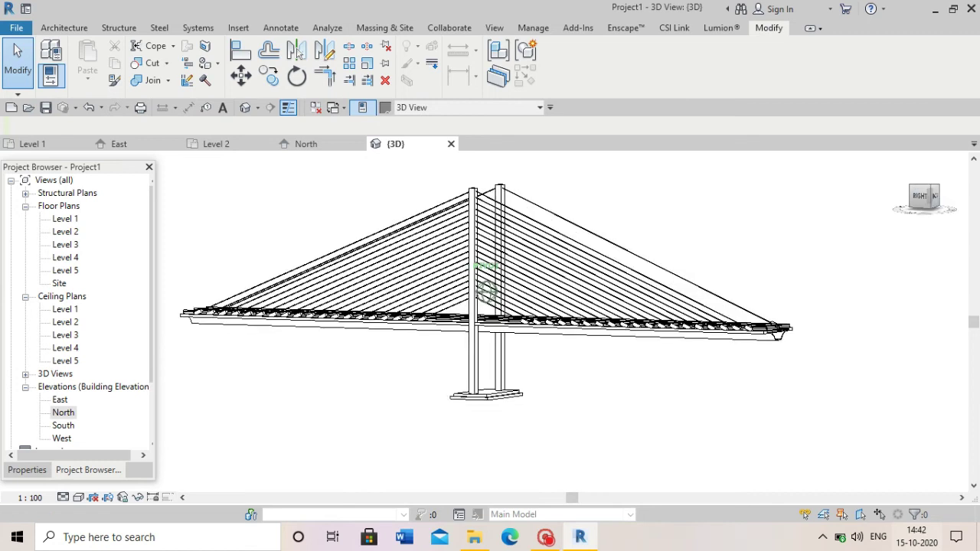
Set the visual style to Consistent Colors and orbit to an angled view.
{"action": "left_click", "coordinate": [93, 497]}
{"action": "left_click", "coordinate": [115, 453]}
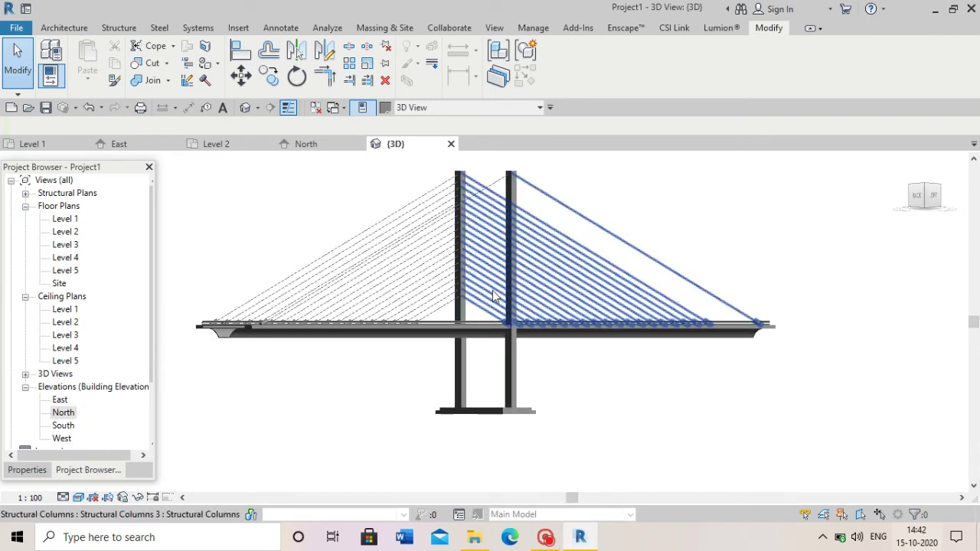
{"action": "mouse_move", "coordinate": [930, 197]}
{"action": "left_mouse_down"}
{"action": "mouse_move", "coordinate": [880, 203]}
{"action": "mouse_move", "coordinate": [927, 201]}
{"action": "left_mouse_up"}
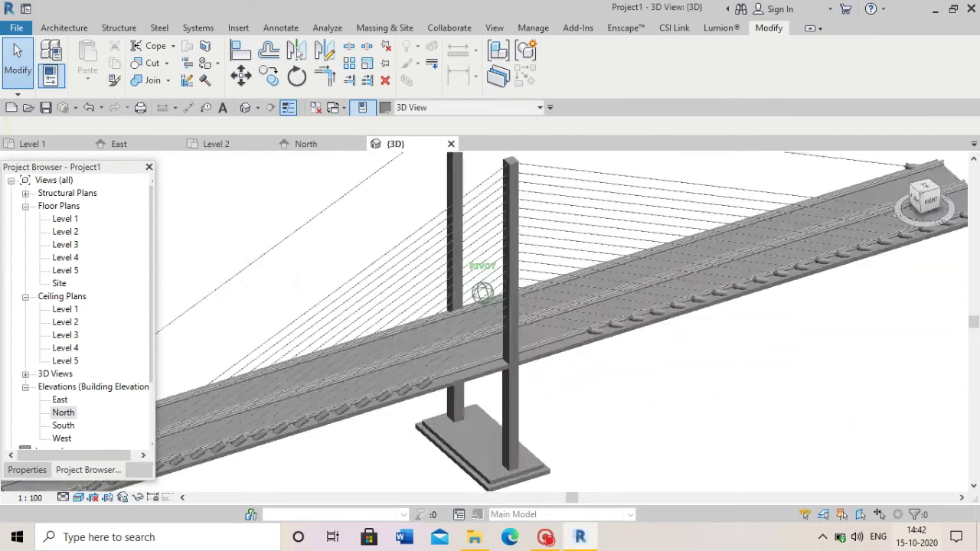
{"action": "scroll", "coordinate": [744, 284], "scroll_direction": "down", "scroll_amount": 3}
View the bridge end-on from BACK and reopen then finish the cables' in-place edit.
{"action": "left_click", "coordinate": [736, 254]}
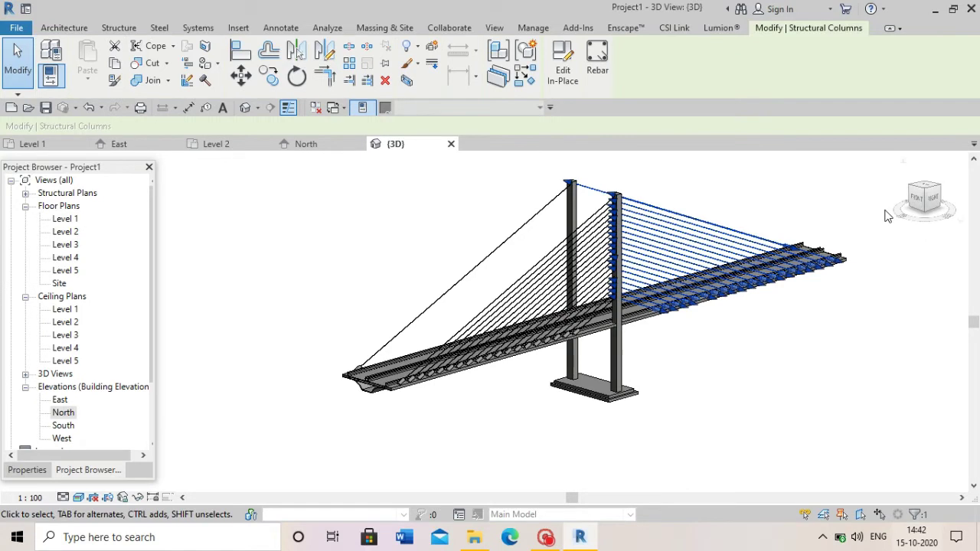
{"action": "left_click", "coordinate": [946, 200]}
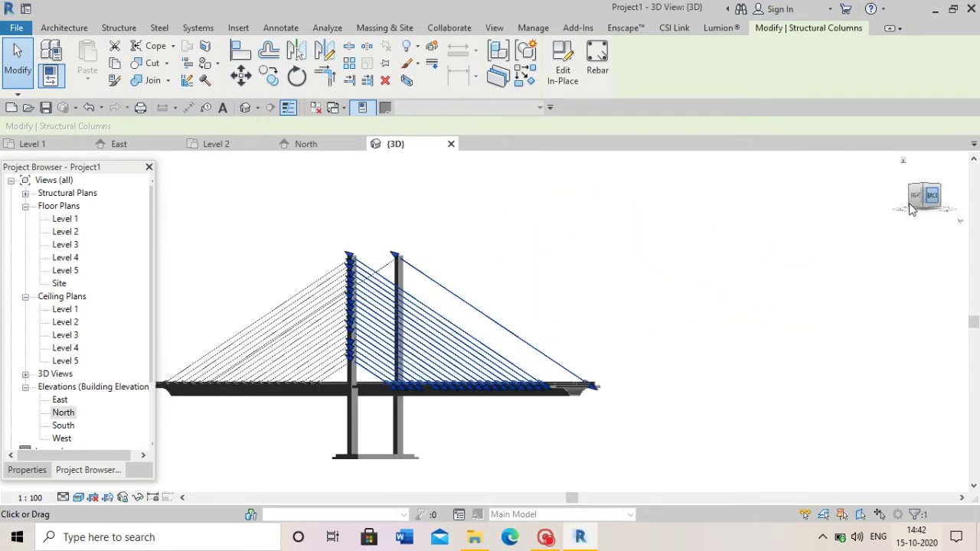
{"action": "left_click", "coordinate": [919, 197]}
{"action": "left_click", "coordinate": [393, 360]}
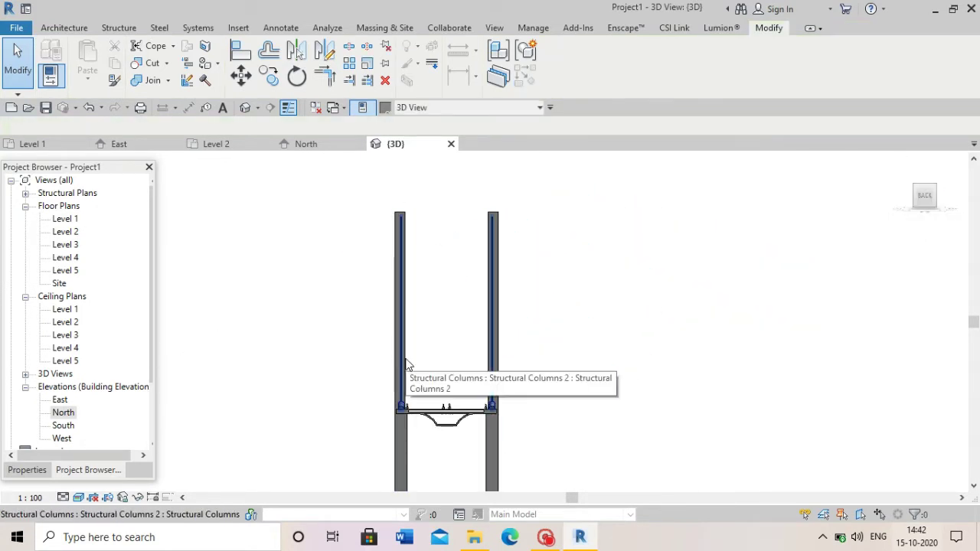
{"action": "left_click", "coordinate": [407, 365]}
{"action": "scroll", "coordinate": [443, 396], "scroll_direction": "up", "scroll_amount": 2}
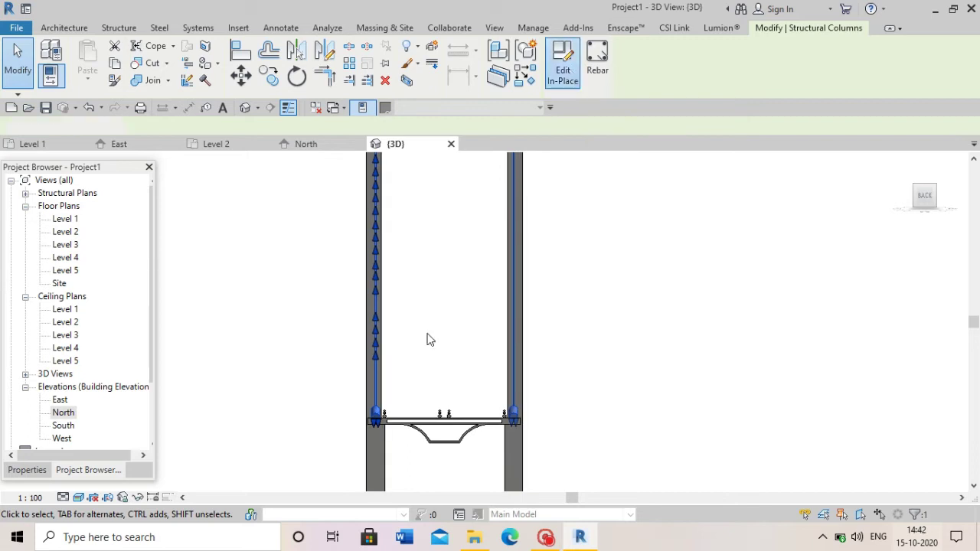
{"action": "left_click", "coordinate": [932, 198]}
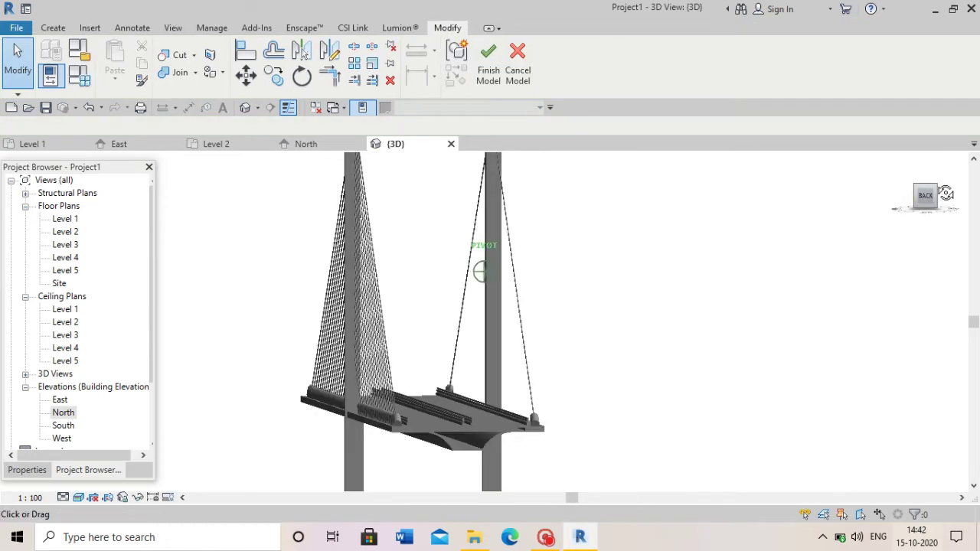
{"action": "left_click", "coordinate": [488, 75]}
{"action": "left_click", "coordinate": [919, 198]}
{"action": "scroll", "coordinate": [468, 287], "scroll_direction": "up", "scroll_amount": 2}
Move the left cable column 22.2 m right with MV to sit beside the right pylon.
{"action": "scroll", "coordinate": [454, 317], "scroll_direction": "up", "scroll_amount": 2}
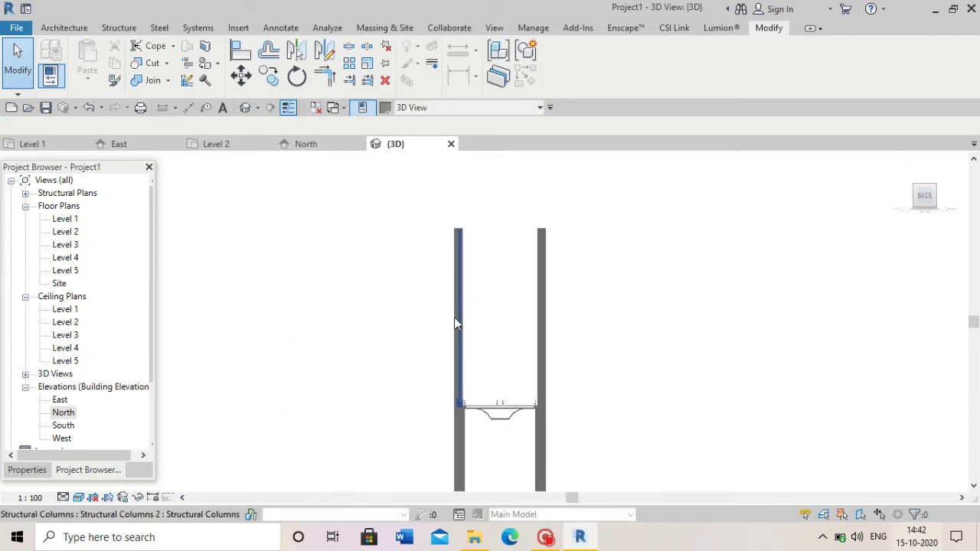
{"action": "left_click", "coordinate": [456, 320]}
{"action": "scroll", "coordinate": [459, 348], "scroll_direction": "up", "scroll_amount": 2}
{"action": "key", "text": "m"}
{"action": "key", "text": "v"}
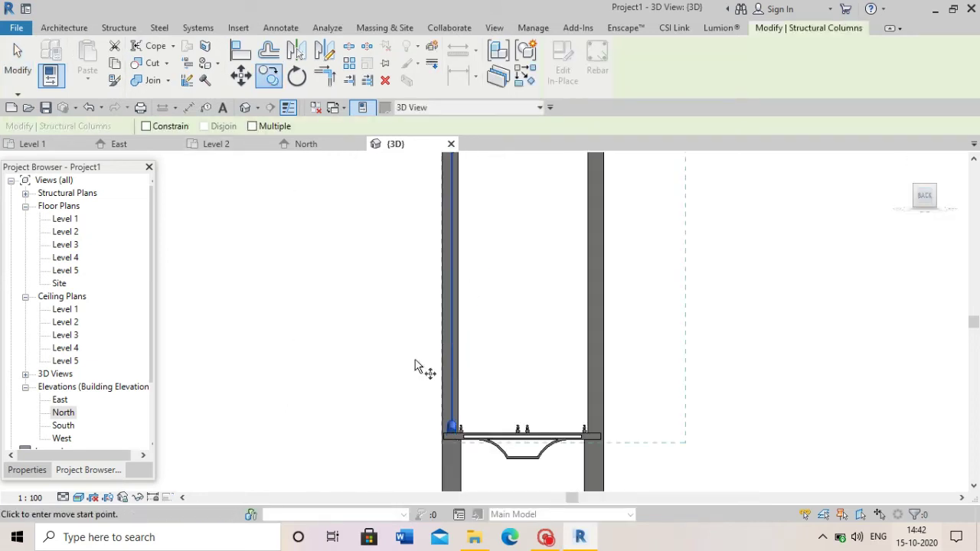
{"action": "scroll", "coordinate": [455, 440], "scroll_direction": "up", "scroll_amount": 2}
{"action": "scroll", "coordinate": [460, 435], "scroll_direction": "up", "scroll_amount": 2}
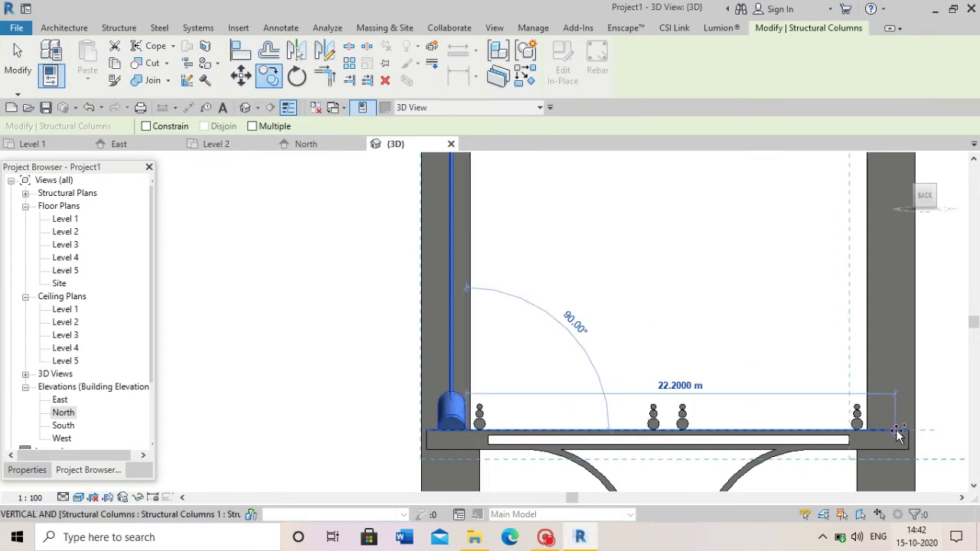
{"action": "left_click", "coordinate": [760, 423]}
{"action": "scroll", "coordinate": [551, 427], "scroll_direction": "down", "scroll_amount": 1}
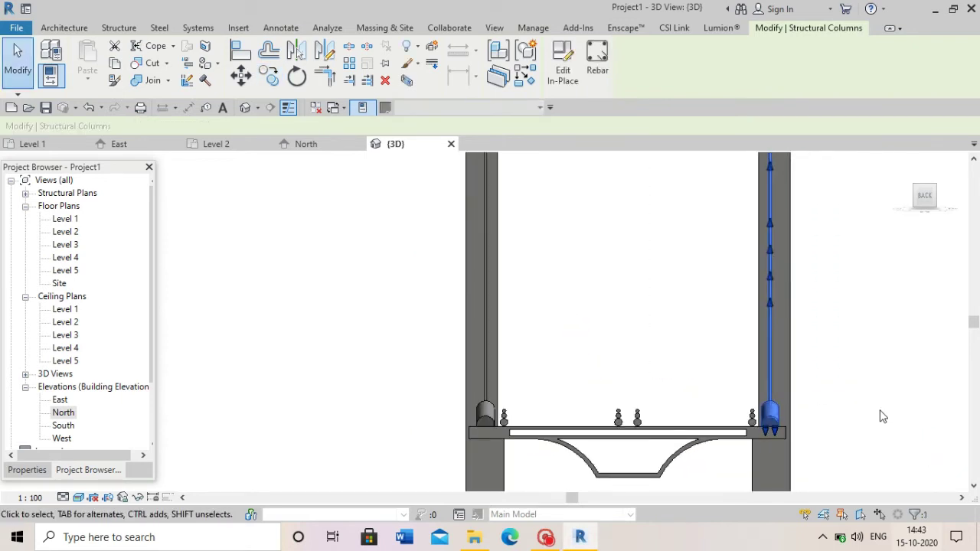
{"action": "scroll", "coordinate": [858, 417], "scroll_direction": "up", "scroll_amount": 1}
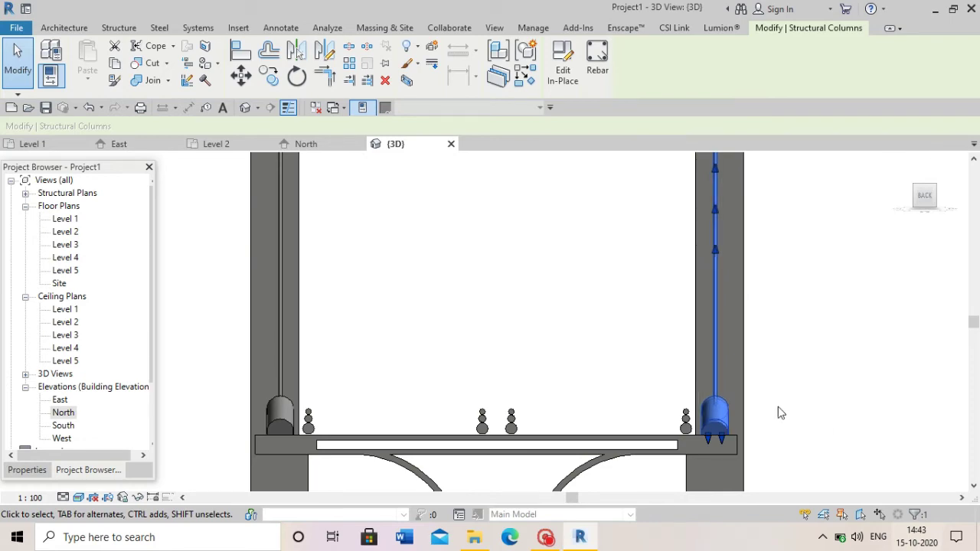
{"action": "left_click", "coordinate": [776, 409]}
{"action": "scroll", "coordinate": [776, 409], "scroll_direction": "down", "scroll_amount": 1}
{"action": "left_click", "coordinate": [927, 201]}
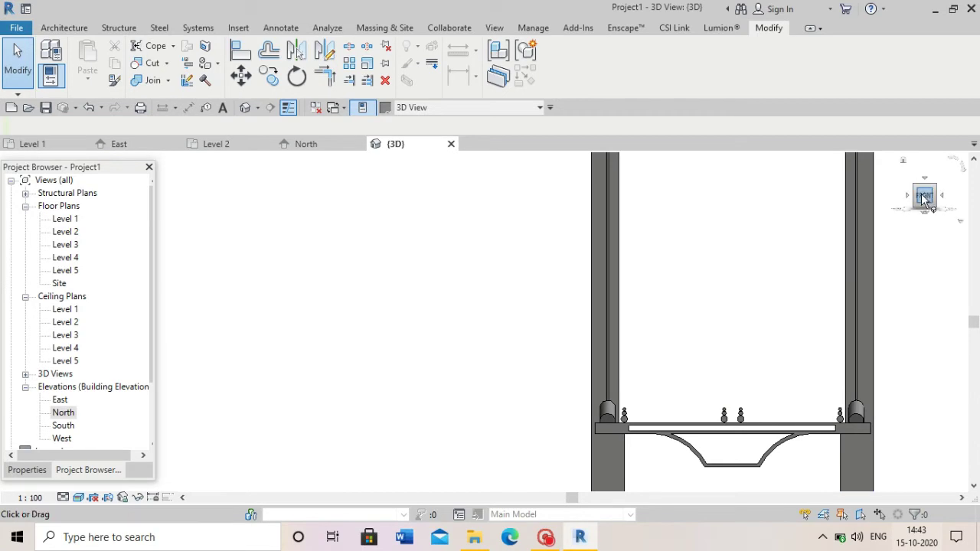
Orbit, reopen and finish the cables' in-place edit, then return to FRONT and select the right cable column.
{"action": "left_click_drag", "start_coordinate": [925, 200], "coordinate": [664, 331]}
{"action": "left_click", "coordinate": [544, 335]}
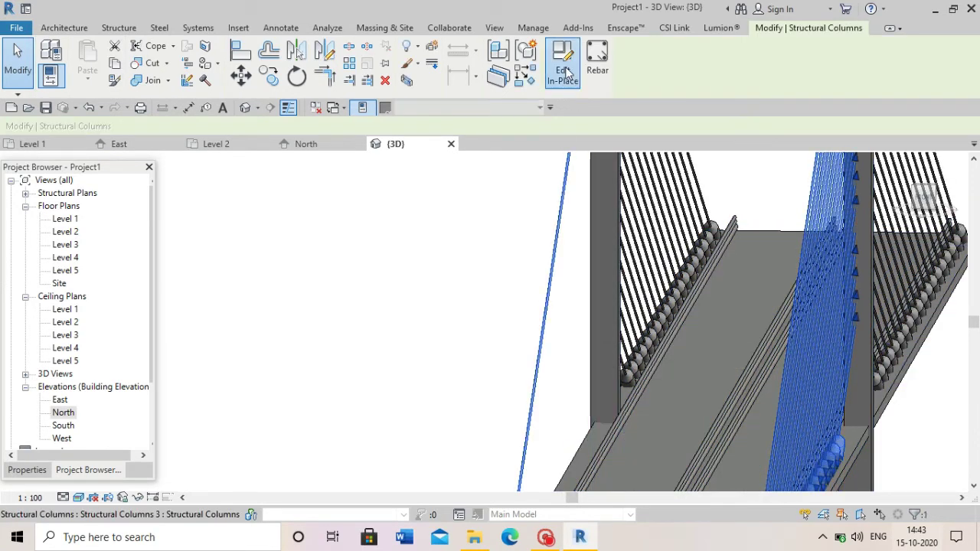
{"action": "left_click", "coordinate": [567, 71]}
{"action": "left_click", "coordinate": [558, 241]}
{"action": "key", "text": "Escape"}
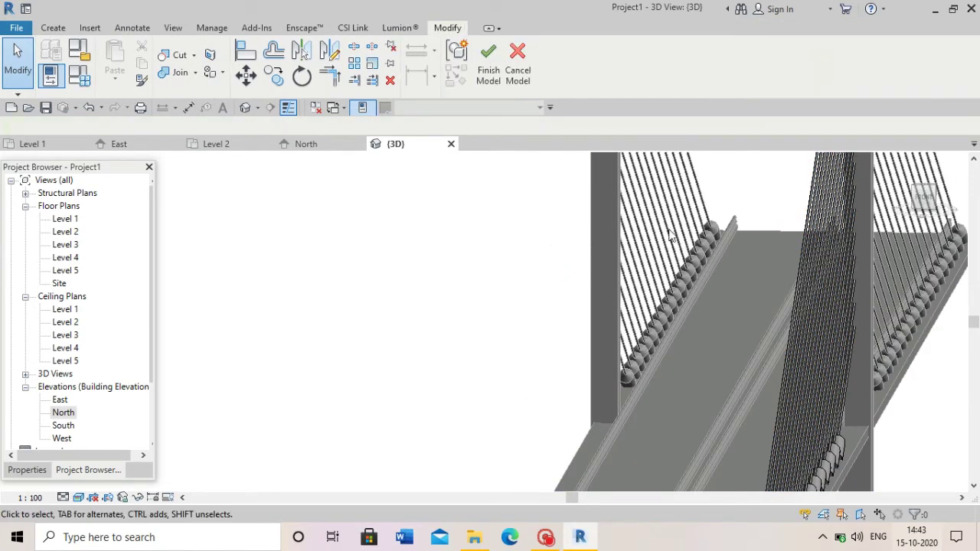
{"action": "left_click", "coordinate": [488, 65]}
{"action": "left_click", "coordinate": [924, 195]}
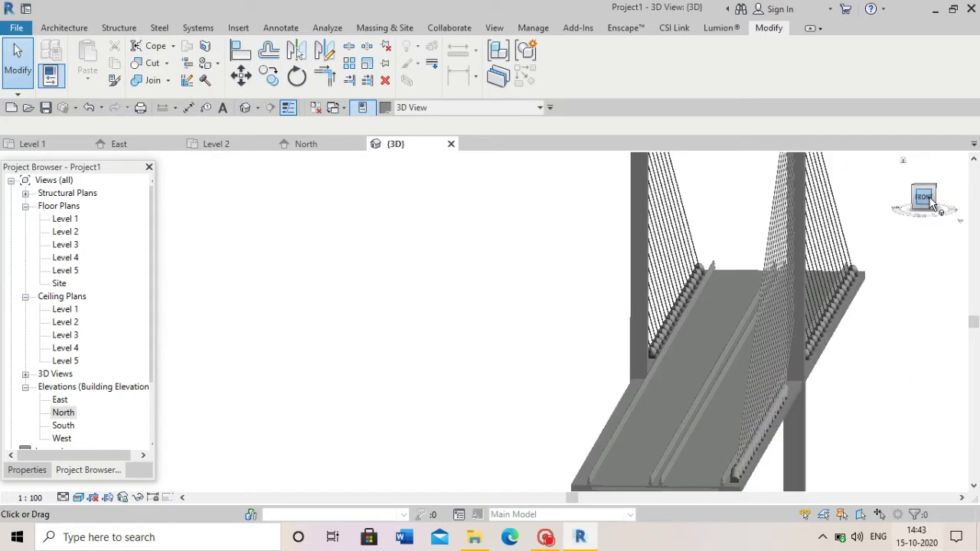
{"action": "scroll", "coordinate": [498, 318], "scroll_direction": "up", "scroll_amount": 3}
{"action": "scroll", "coordinate": [486, 330], "scroll_direction": "up", "scroll_amount": 3}
{"action": "left_click", "coordinate": [485, 330]}
{"action": "scroll", "coordinate": [482, 333], "scroll_direction": "up", "scroll_amount": 3}
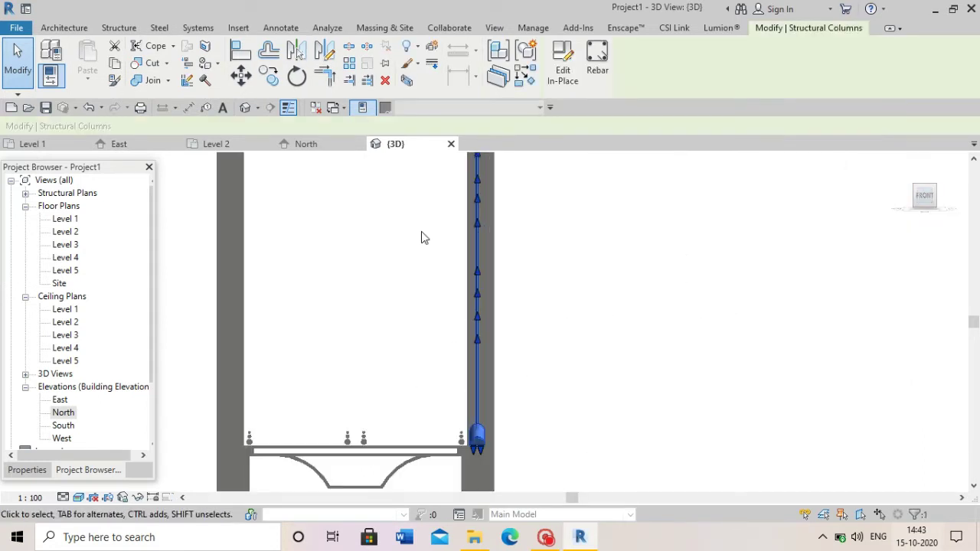
Move the cable column 3.6 m upward, then undo the move.
{"action": "left_click", "coordinate": [268, 74]}
{"action": "scroll", "coordinate": [477, 453], "scroll_direction": "up", "scroll_amount": 2}
{"action": "scroll", "coordinate": [499, 393], "scroll_direction": "up", "scroll_amount": 2}
{"action": "scroll", "coordinate": [496, 394], "scroll_direction": "down", "scroll_amount": 3}
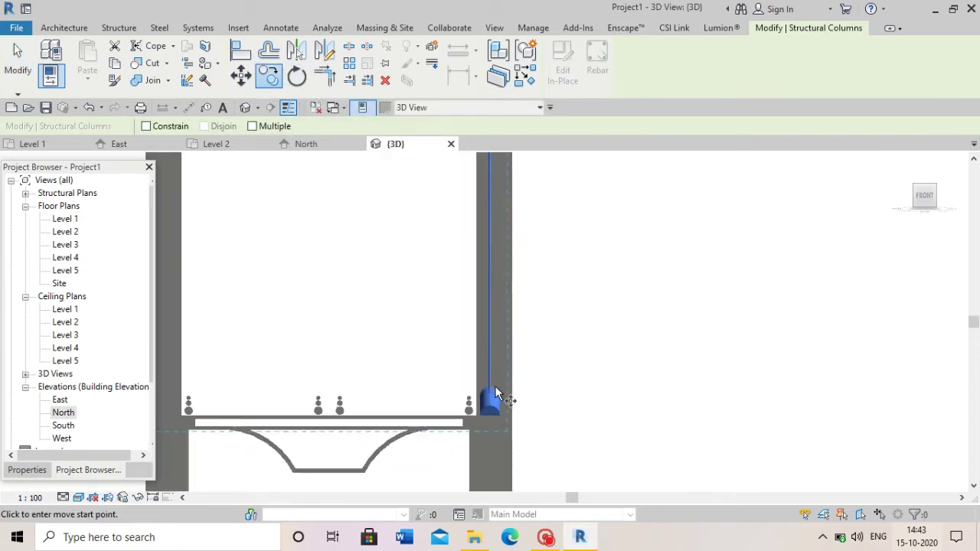
{"action": "left_click", "coordinate": [330, 419]}
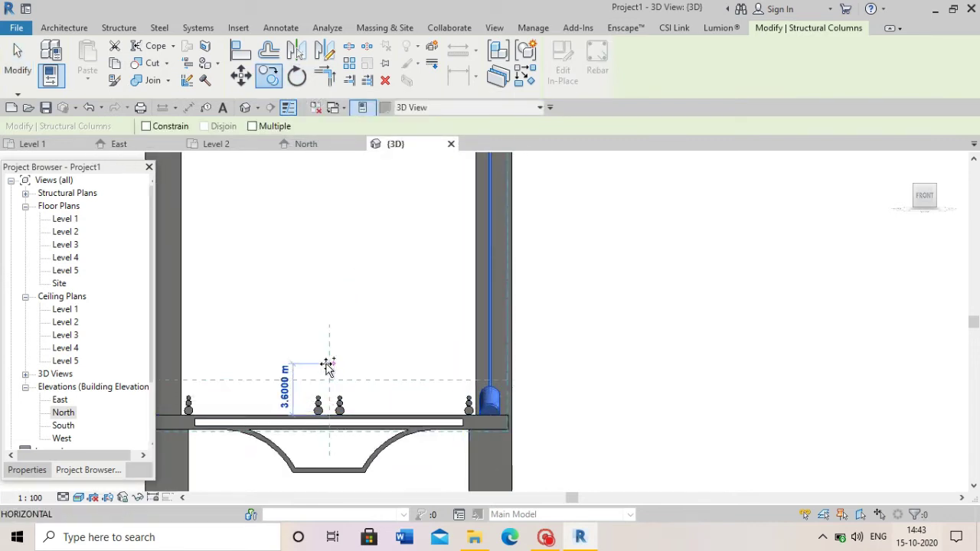
{"action": "left_click", "coordinate": [329, 370]}
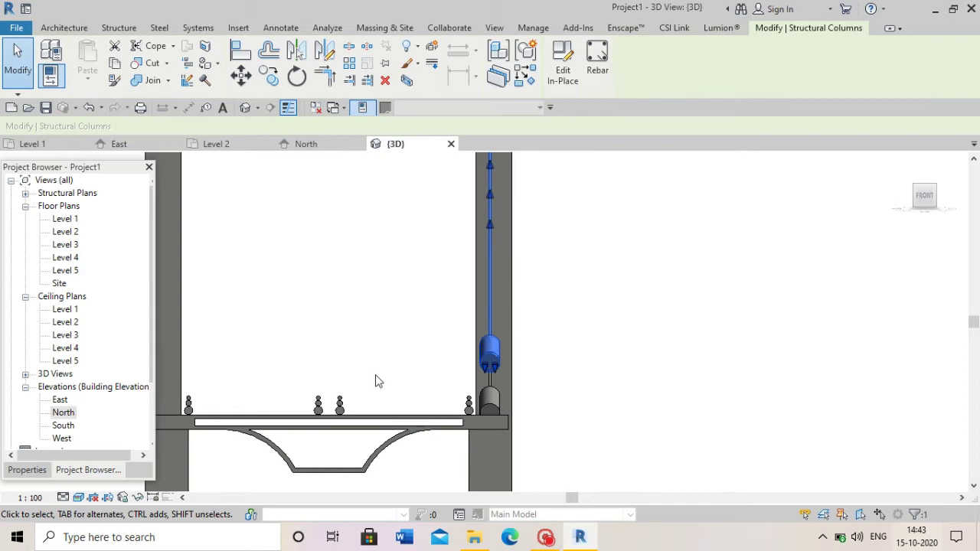
{"action": "key", "text": "ctrl+z"}
Copy the cable column 23.4 m left beside the first pylon using CO.
{"action": "left_click", "coordinate": [488, 392]}
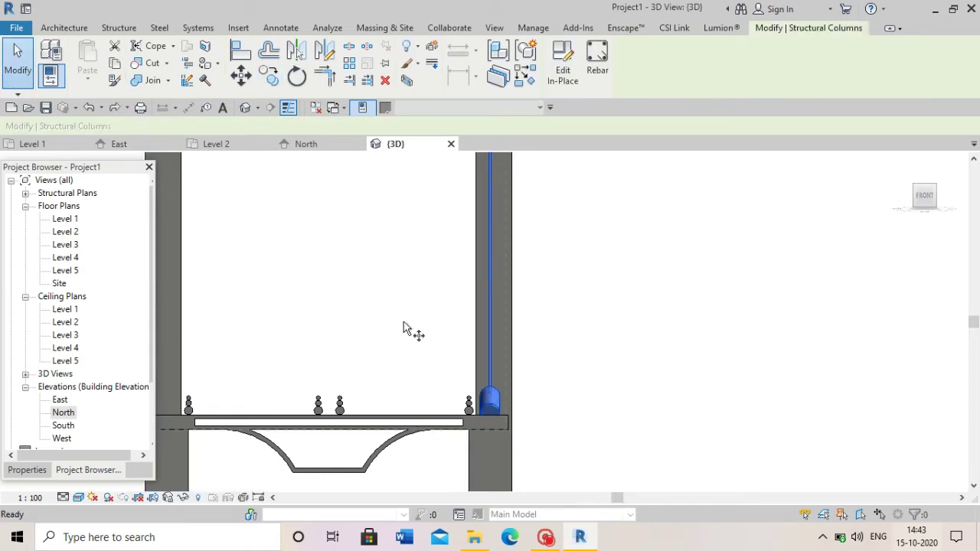
{"action": "key", "text": "c"}
{"action": "key", "text": "o"}
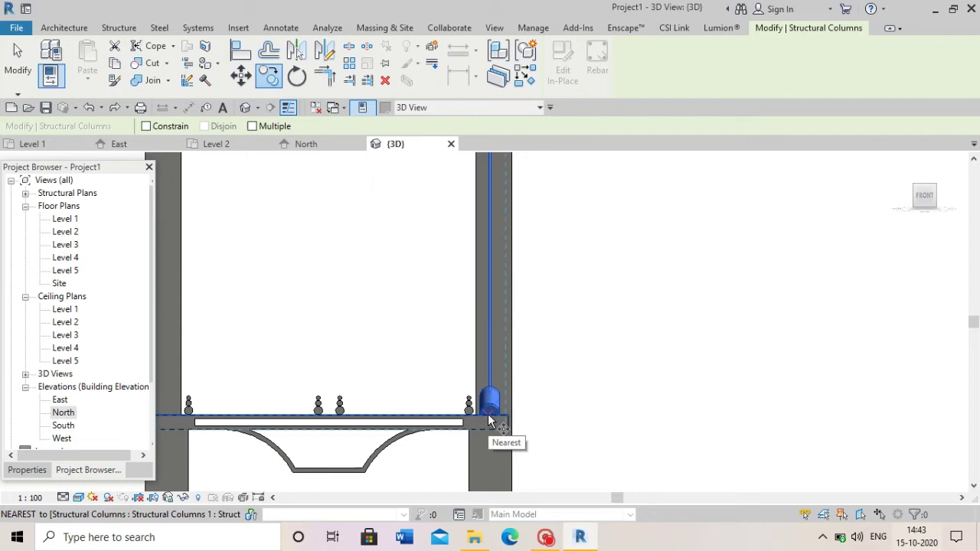
{"action": "scroll", "coordinate": [487, 413], "scroll_direction": "up", "scroll_amount": 3}
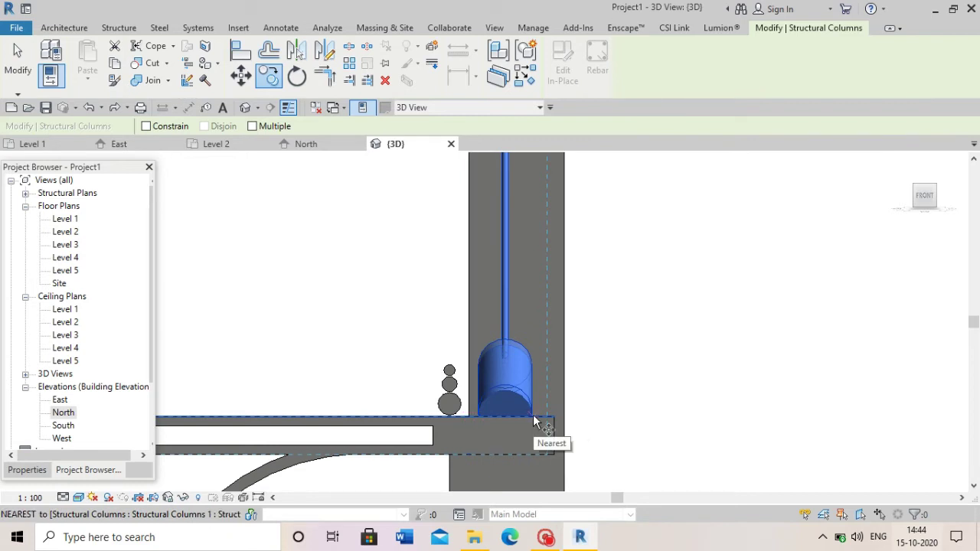
{"action": "scroll", "coordinate": [526, 415], "scroll_direction": "down", "scroll_amount": 2}
{"action": "scroll", "coordinate": [534, 419], "scroll_direction": "down", "scroll_amount": 3}
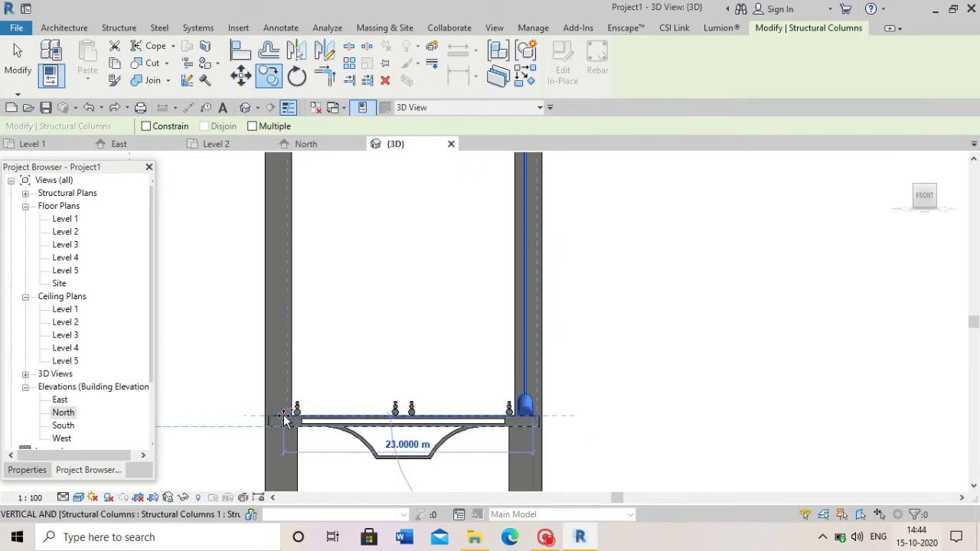
{"action": "scroll", "coordinate": [272, 418], "scroll_direction": "up", "scroll_amount": 3}
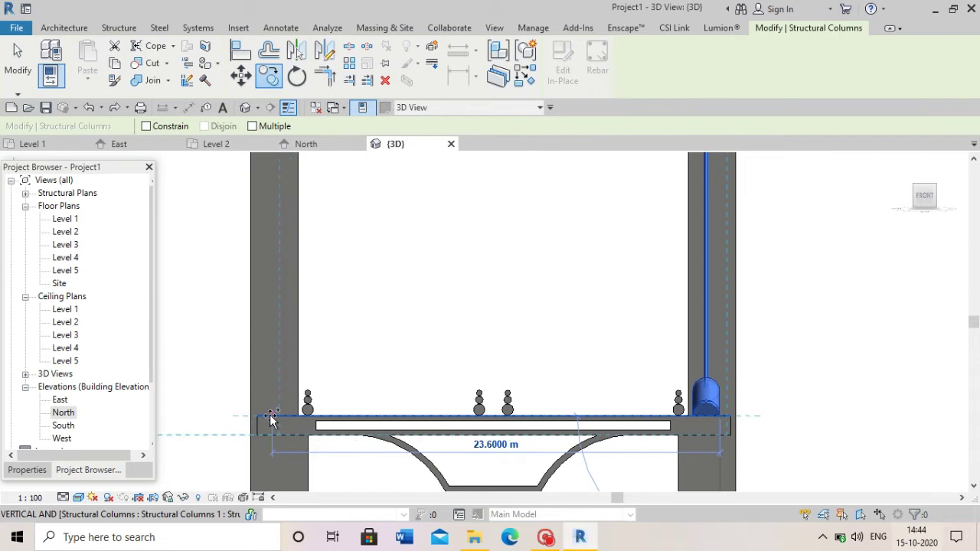
{"action": "left_click", "coordinate": [356, 402]}
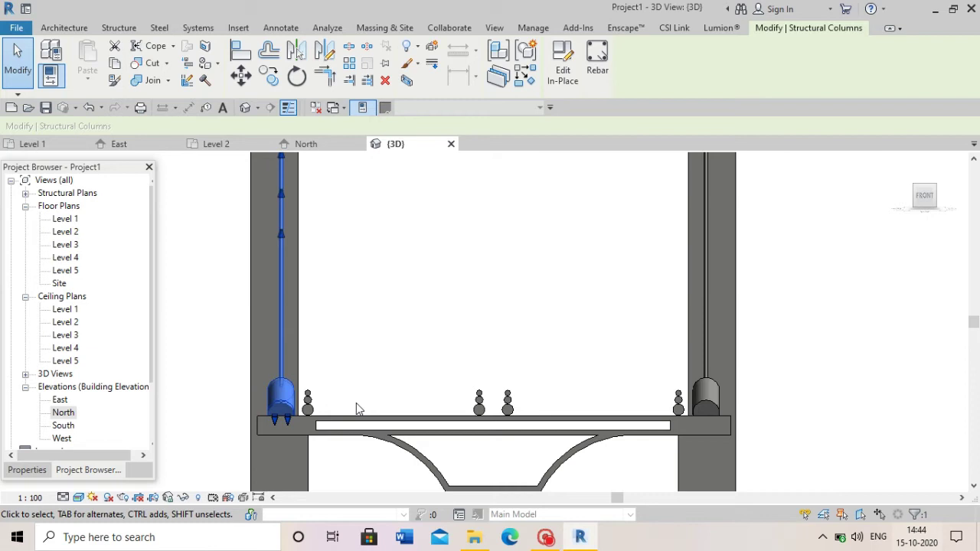
{"action": "left_click", "coordinate": [372, 330]}
{"action": "scroll", "coordinate": [372, 330], "scroll_direction": "down", "scroll_amount": 3}
{"action": "scroll", "coordinate": [372, 330], "scroll_direction": "down", "scroll_amount": 2}
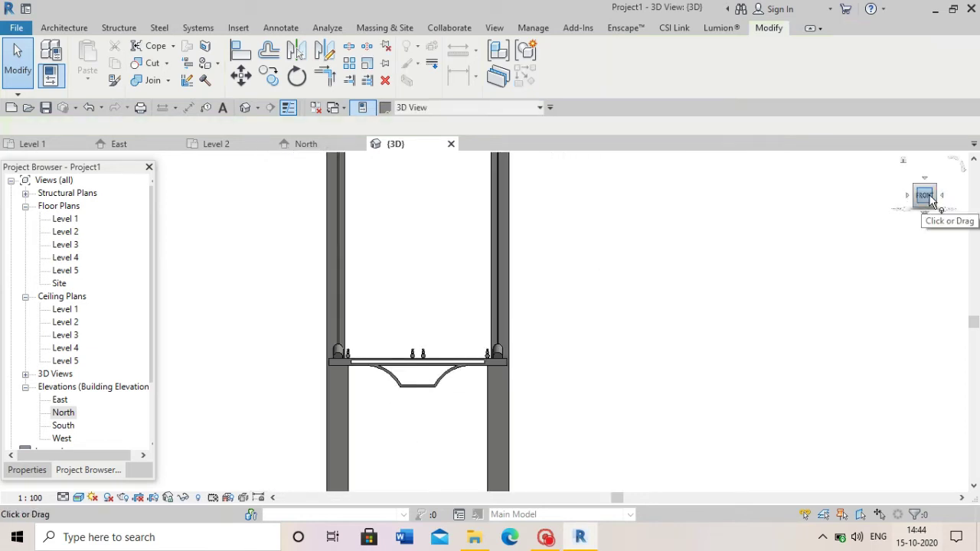
Orbit the 3D bridge with the ViewCube to inspect it from the side and end-on.
{"action": "left_click", "coordinate": [925, 195]}
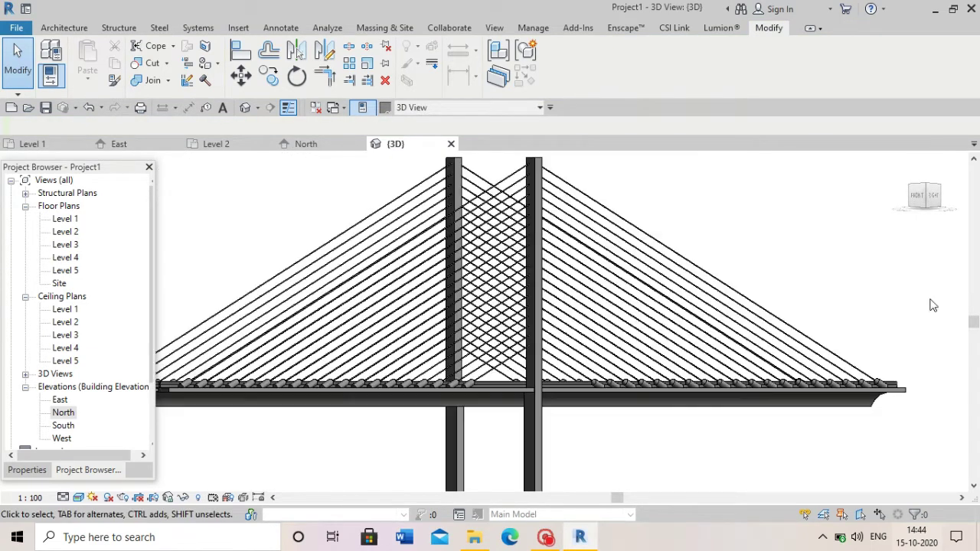
{"action": "left_click", "coordinate": [933, 199]}
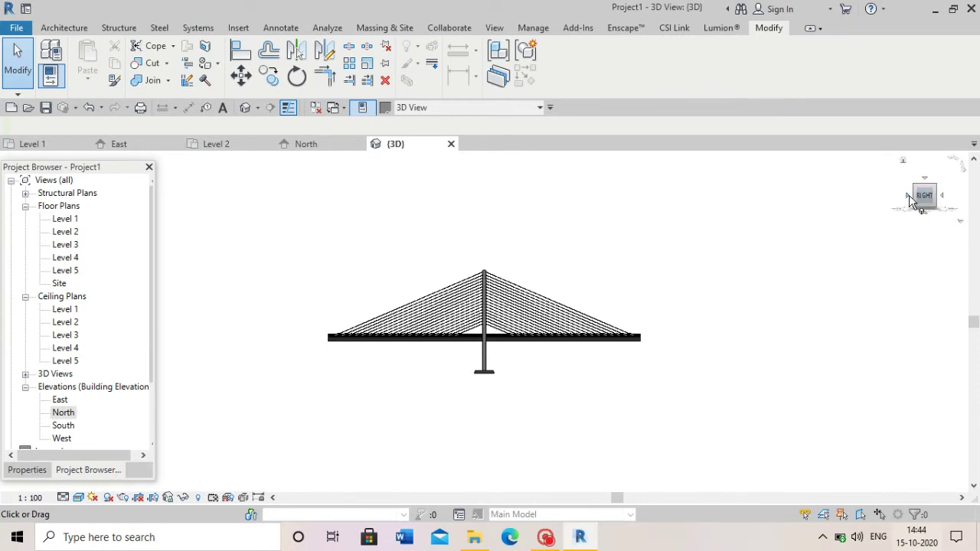
{"action": "left_click", "coordinate": [909, 199]}
{"action": "scroll", "coordinate": [532, 333], "scroll_direction": "up", "scroll_amount": 3}
{"action": "scroll", "coordinate": [520, 383], "scroll_direction": "up", "scroll_amount": 3}
{"action": "scroll", "coordinate": [507, 381], "scroll_direction": "up", "scroll_amount": 2}
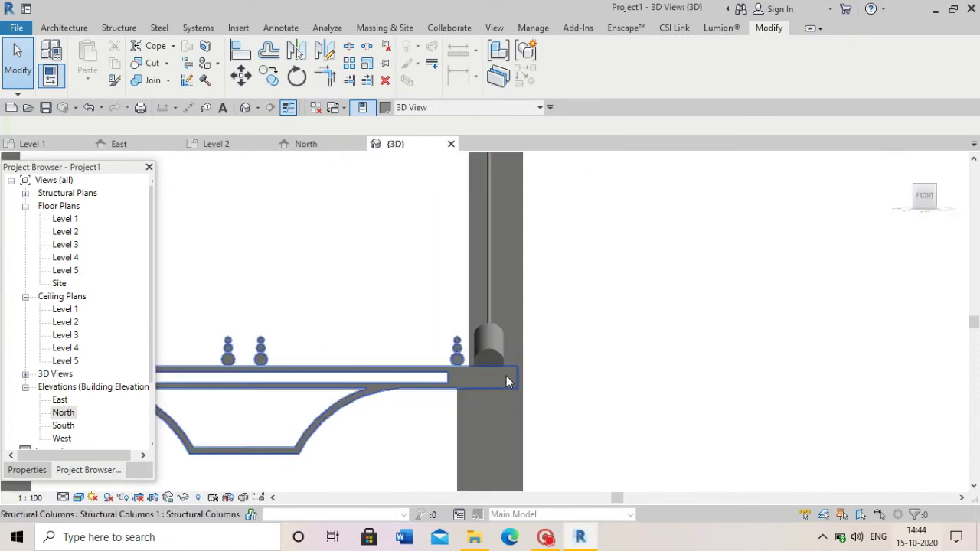
{"action": "scroll", "coordinate": [506, 382], "scroll_direction": "up", "scroll_amount": 2}
{"action": "scroll", "coordinate": [561, 326], "scroll_direction": "down", "scroll_amount": 3}
{"action": "scroll", "coordinate": [561, 326], "scroll_direction": "down", "scroll_amount": 2}
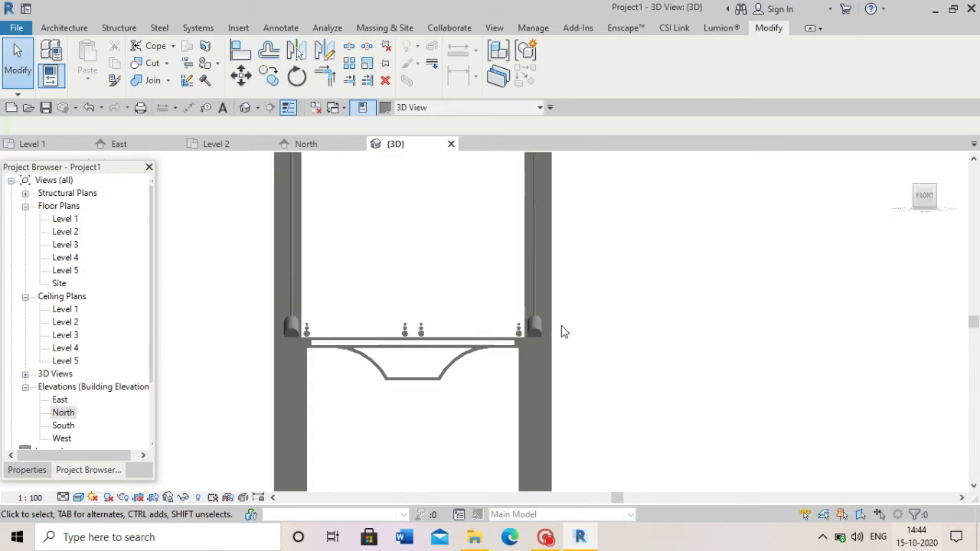
Open the East elevation view from the Project Browser.
{"action": "left_click", "coordinate": [59, 401]}
{"action": "double_click", "coordinate": [60, 400]}
{"action": "scroll", "coordinate": [646, 389], "scroll_direction": "down", "scroll_amount": 4}
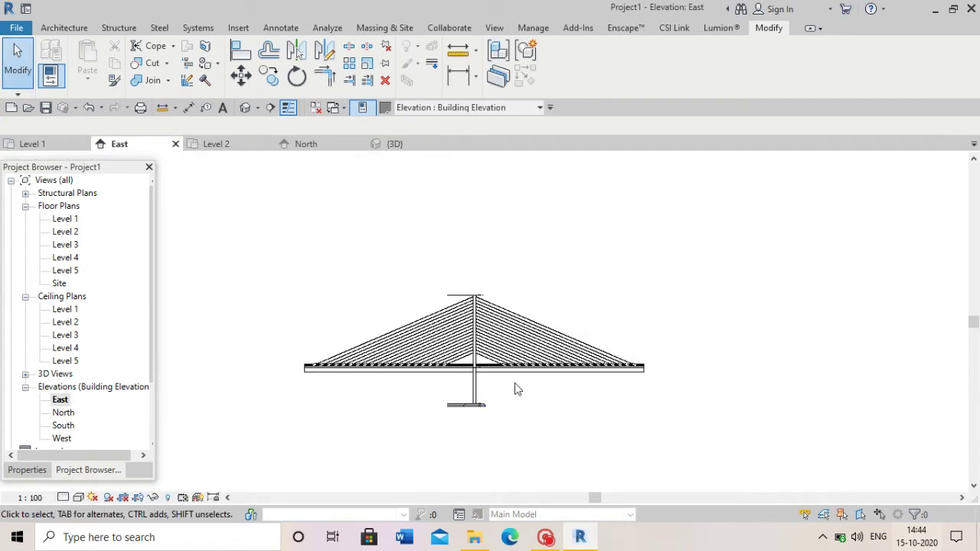
{"action": "scroll", "coordinate": [516, 389], "scroll_direction": "up", "scroll_amount": 2}
Start an in-place Generic Models family named Generic Models 1.
{"action": "left_click", "coordinate": [53, 84]}
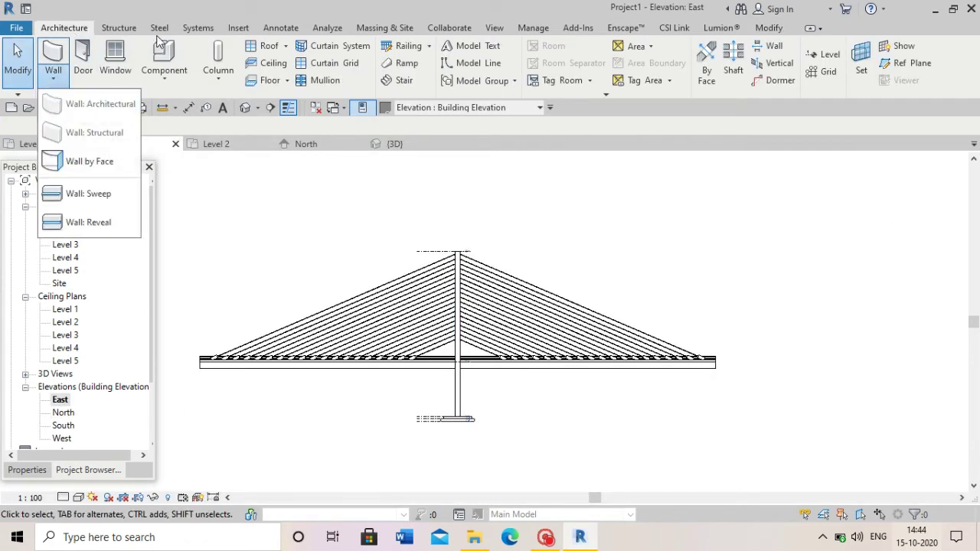
{"action": "left_click", "coordinate": [170, 82]}
{"action": "left_click", "coordinate": [178, 135]}
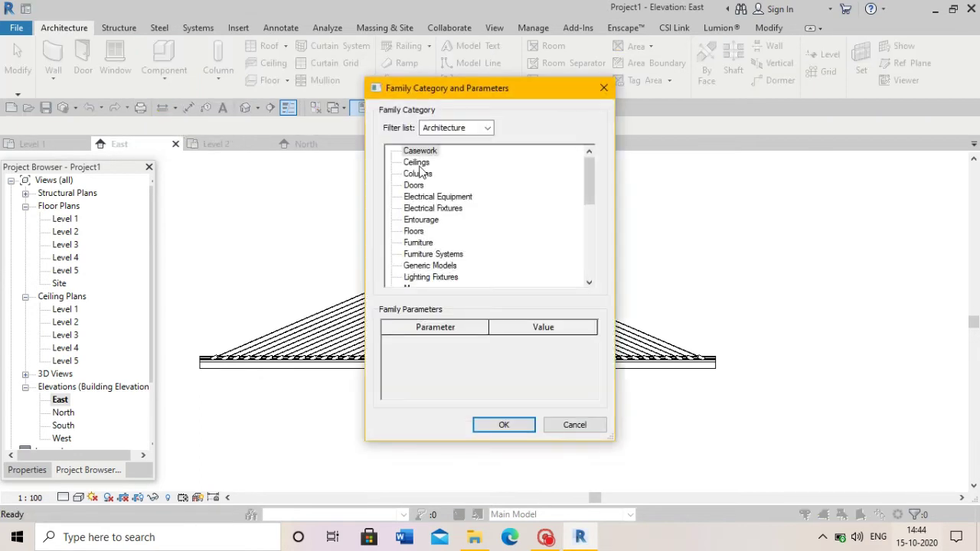
{"action": "scroll", "coordinate": [439, 256], "scroll_direction": "down", "scroll_amount": 1}
{"action": "left_click", "coordinate": [504, 424]}
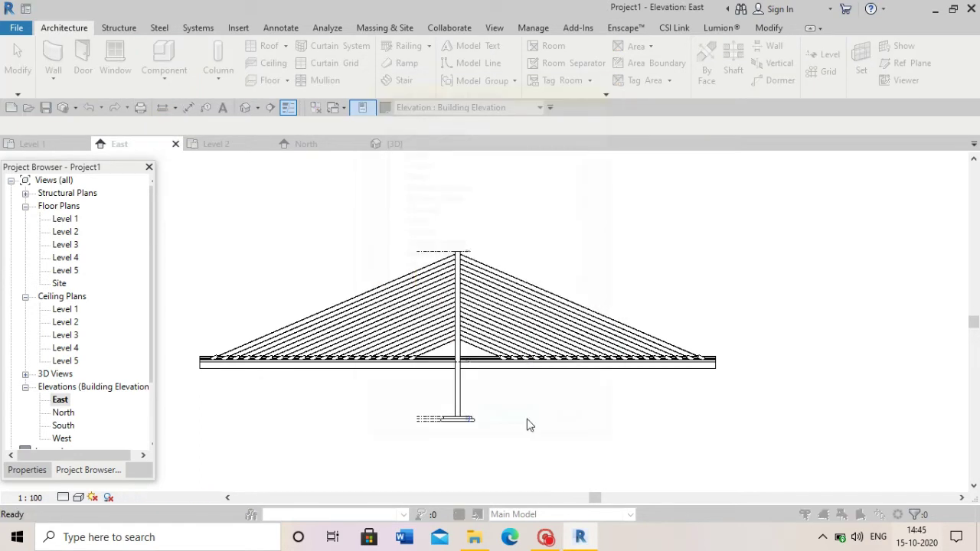
{"action": "left_click", "coordinate": [492, 292]}
Draw and name a vertical reference plane crossing the deck's right end.
{"action": "left_click", "coordinate": [117, 58]}
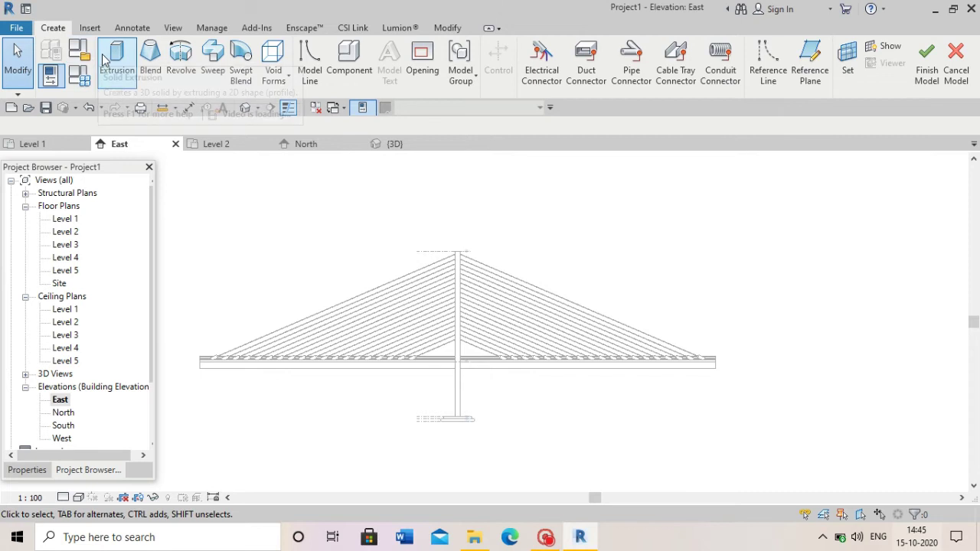
{"action": "left_click", "coordinate": [548, 357]}
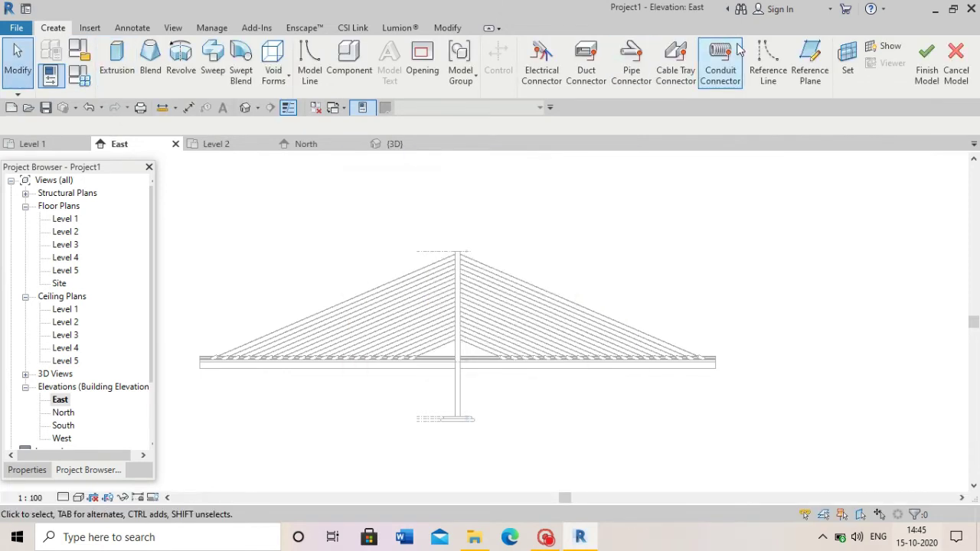
{"action": "left_click", "coordinate": [810, 60]}
{"action": "left_click", "coordinate": [653, 172]}
{"action": "left_click", "coordinate": [652, 421]}
{"action": "key", "text": "Escape"}
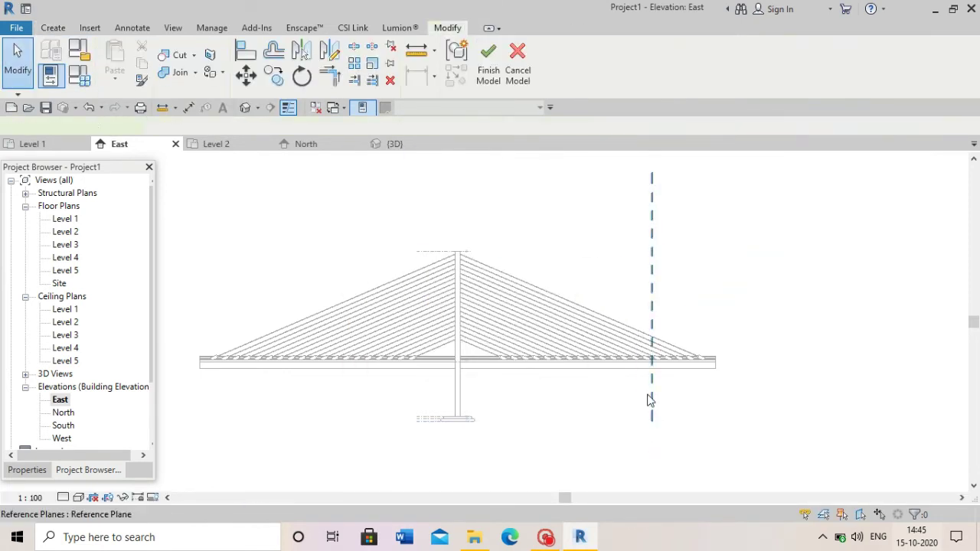
{"action": "left_click", "coordinate": [643, 400]}
{"action": "scroll", "coordinate": [712, 395], "scroll_direction": "down", "scroll_amount": 2}
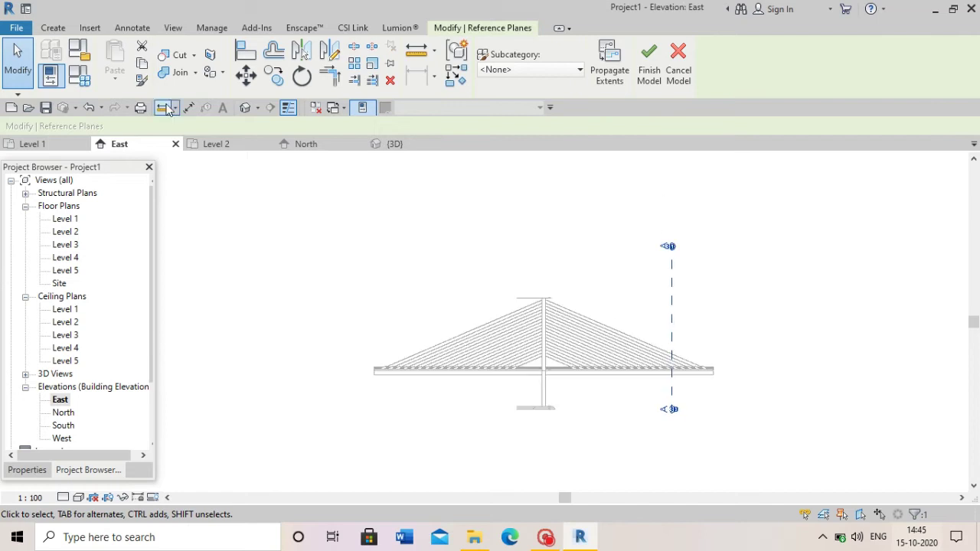
{"action": "left_click", "coordinate": [53, 28]}
Start an extrusion on work plane Reference Plane: A, sketching in the North elevation.
{"action": "left_click", "coordinate": [116, 60]}
{"action": "left_click", "coordinate": [501, 268]}
{"action": "left_click", "coordinate": [478, 337]}
{"action": "left_click", "coordinate": [452, 352]}
{"action": "left_click", "coordinate": [468, 412]}
{"action": "scroll", "coordinate": [612, 339], "scroll_direction": "up", "scroll_amount": 3}
{"action": "scroll", "coordinate": [612, 344], "scroll_direction": "up", "scroll_amount": 2}
{"action": "scroll", "coordinate": [636, 306], "scroll_direction": "up", "scroll_amount": 2}
{"action": "scroll", "coordinate": [692, 228], "scroll_direction": "up", "scroll_amount": 1}
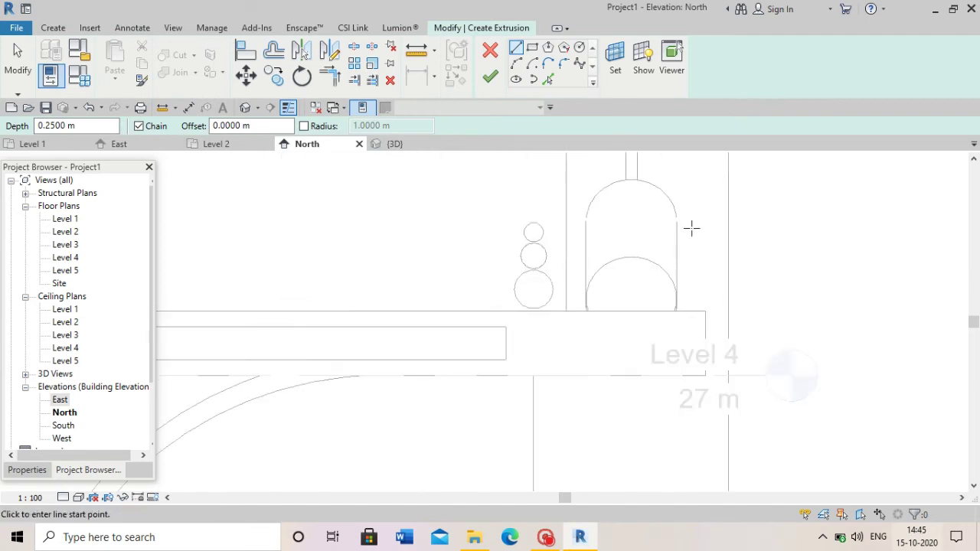
Sketch a narrow plate rectangle beside the right cable anchor.
{"action": "left_click", "coordinate": [683, 185]}
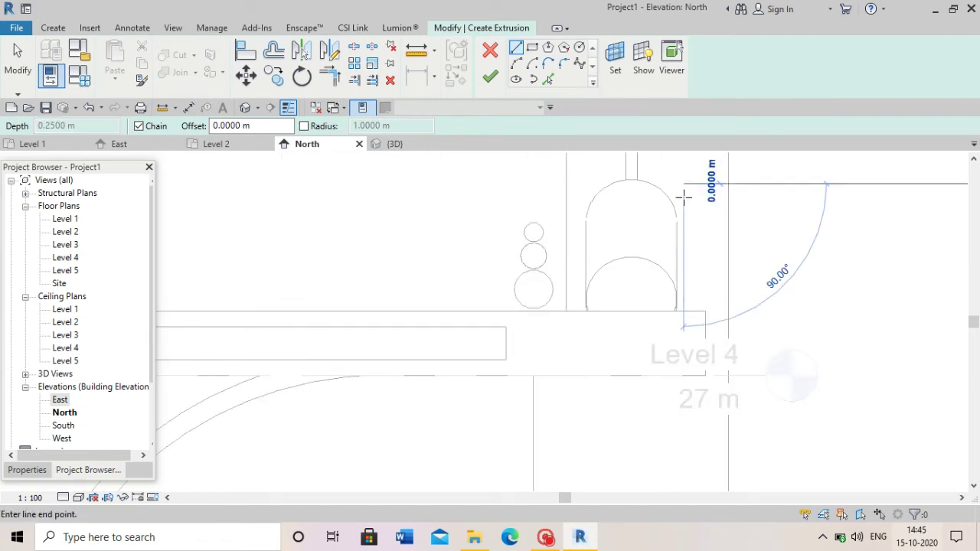
{"action": "scroll", "coordinate": [685, 310], "scroll_direction": "up", "scroll_amount": 2}
{"action": "left_click", "coordinate": [673, 310]}
{"action": "left_click", "coordinate": [697, 310]}
{"action": "scroll", "coordinate": [696, 310], "scroll_direction": "down", "scroll_amount": 2}
{"action": "left_click", "coordinate": [693, 197]}
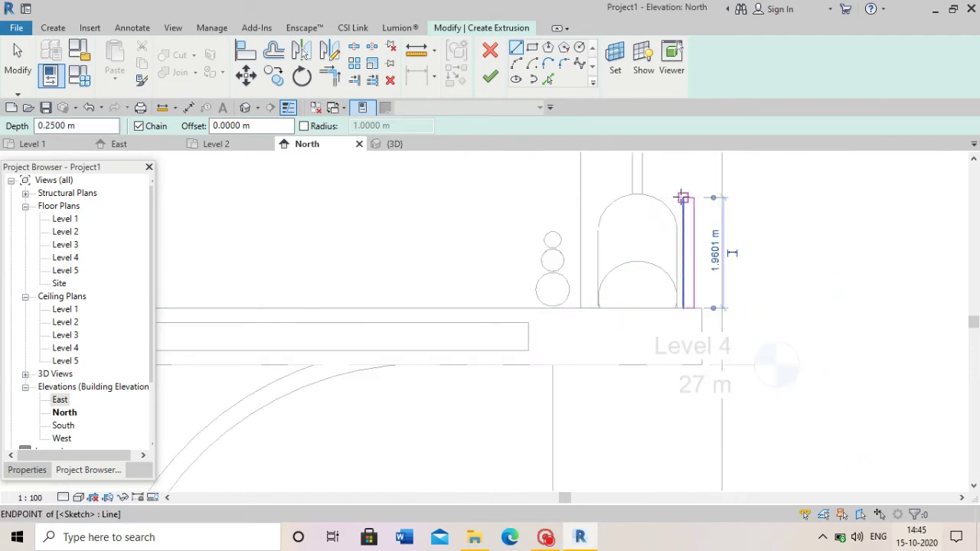
Mirror the plate rectangle across a short axis line through the anchor's centre.
{"action": "left_click", "coordinate": [639, 309]}
{"action": "left_click", "coordinate": [638, 288]}
{"action": "key", "text": "Escape"}
{"action": "key", "text": "Escape"}
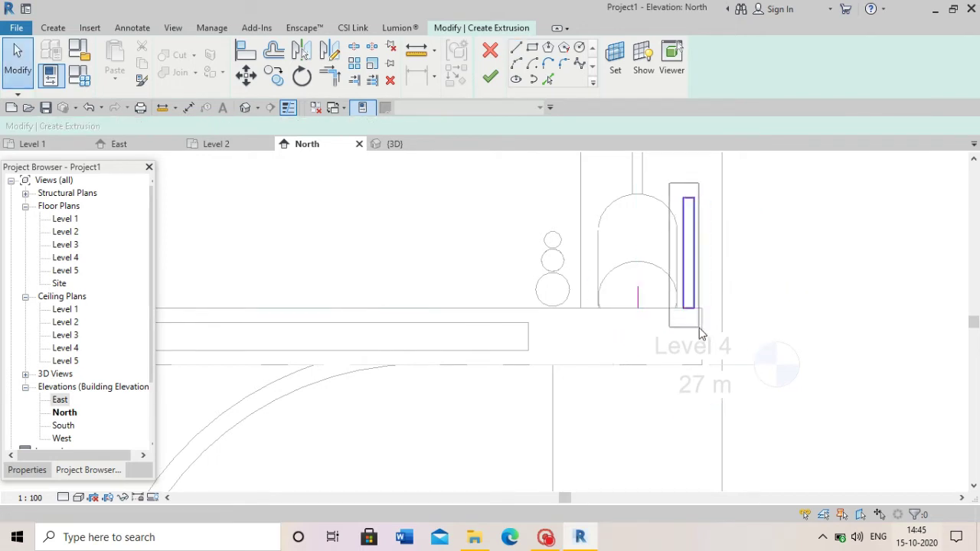
{"action": "left_click", "coordinate": [700, 333]}
{"action": "left_click", "coordinate": [310, 54]}
{"action": "left_click", "coordinate": [638, 295]}
{"action": "scroll", "coordinate": [608, 321], "scroll_direction": "up", "scroll_amount": 1}
{"action": "scroll", "coordinate": [600, 320], "scroll_direction": "up", "scroll_amount": 1}
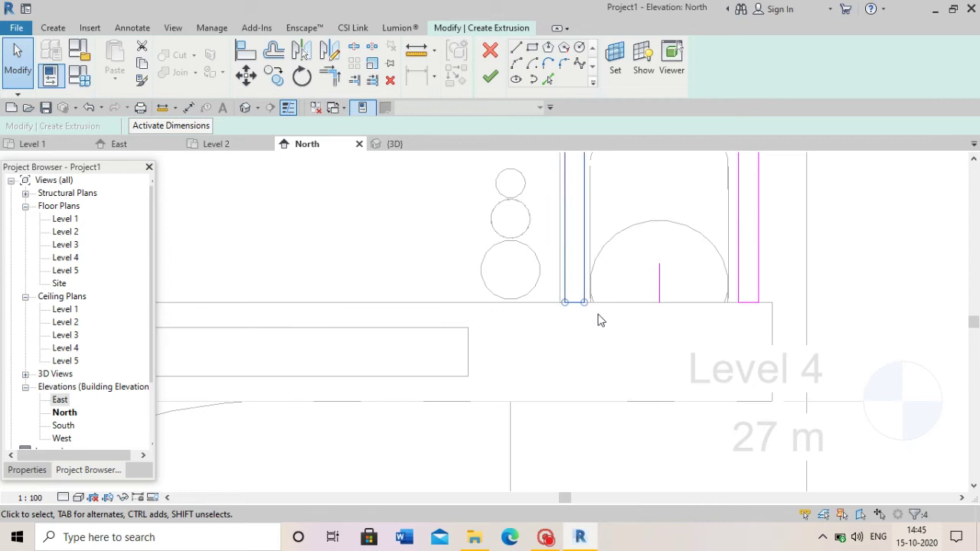
{"action": "key", "text": "Escape"}
{"action": "scroll", "coordinate": [705, 304], "scroll_direction": "down", "scroll_amount": 2}
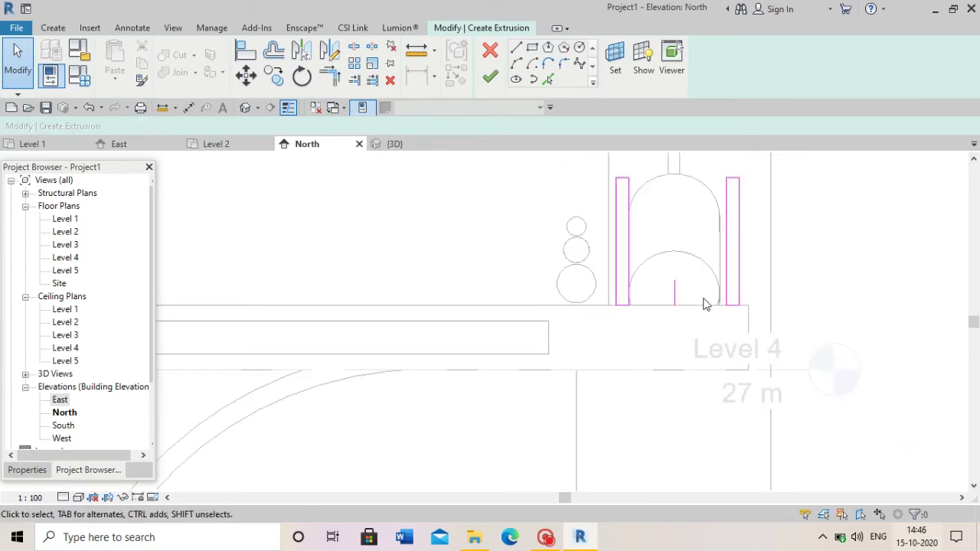
Draw a vertical centre line through the deck's midpoint.
{"action": "left_click_drag", "start_coordinate": [748, 315], "coordinate": [749, 317]}
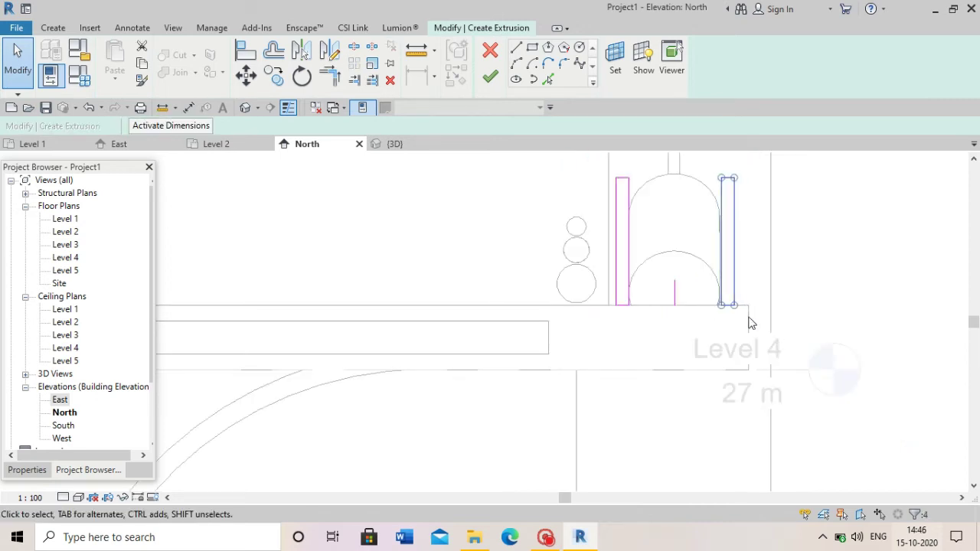
{"action": "scroll", "coordinate": [749, 315], "scroll_direction": "down", "scroll_amount": 1}
{"action": "scroll", "coordinate": [749, 314], "scroll_direction": "down", "scroll_amount": 1}
{"action": "scroll", "coordinate": [748, 314], "scroll_direction": "down", "scroll_amount": 1}
{"action": "scroll", "coordinate": [515, 335], "scroll_direction": "up", "scroll_amount": 2}
{"action": "left_click", "coordinate": [516, 47]}
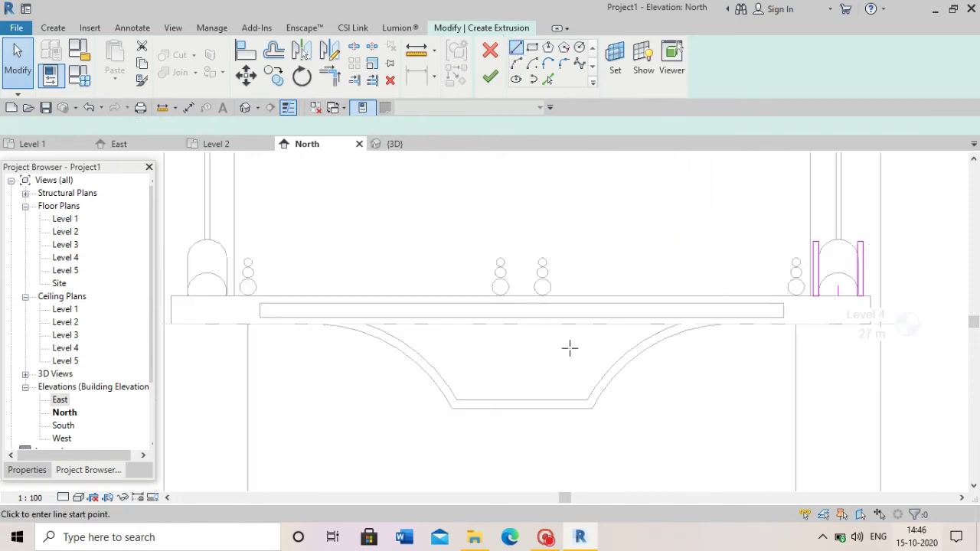
{"action": "left_click", "coordinate": [519, 408]}
{"action": "left_click", "coordinate": [521, 242]}
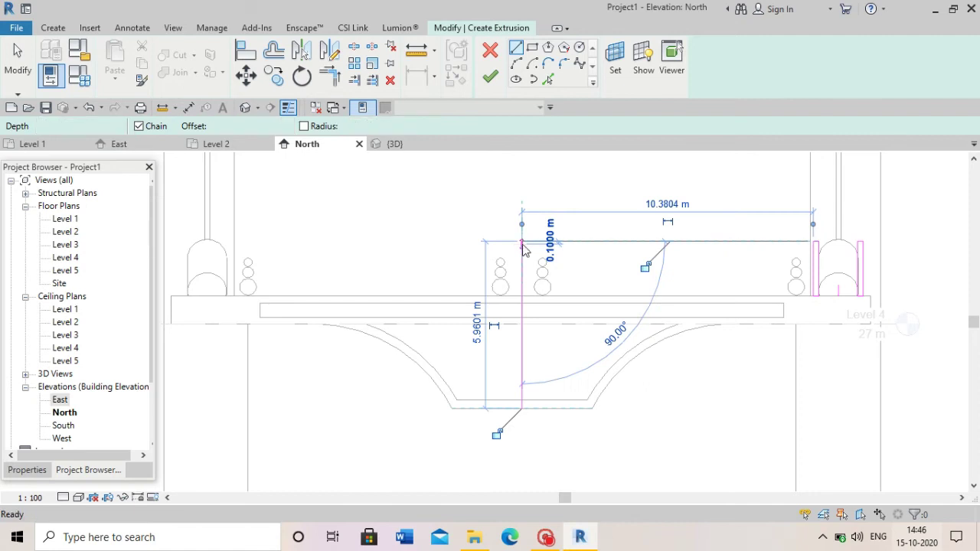
{"action": "key", "text": "Escape"}
{"action": "key", "text": "Escape"}
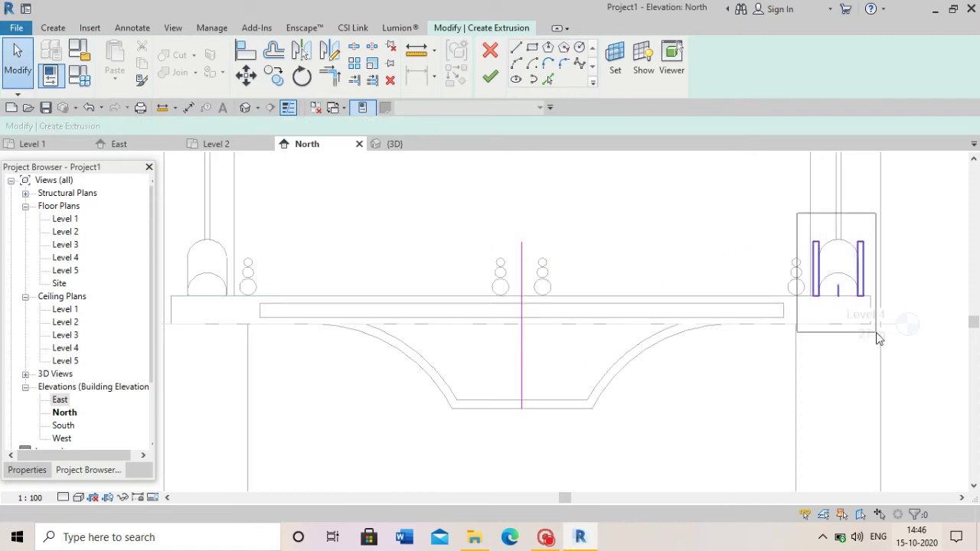
Select both anchor plates at the right pylon.
{"action": "left_click_drag", "start_coordinate": [876, 332], "coordinate": [876, 333]}
{"action": "left_click", "coordinate": [806, 224]}
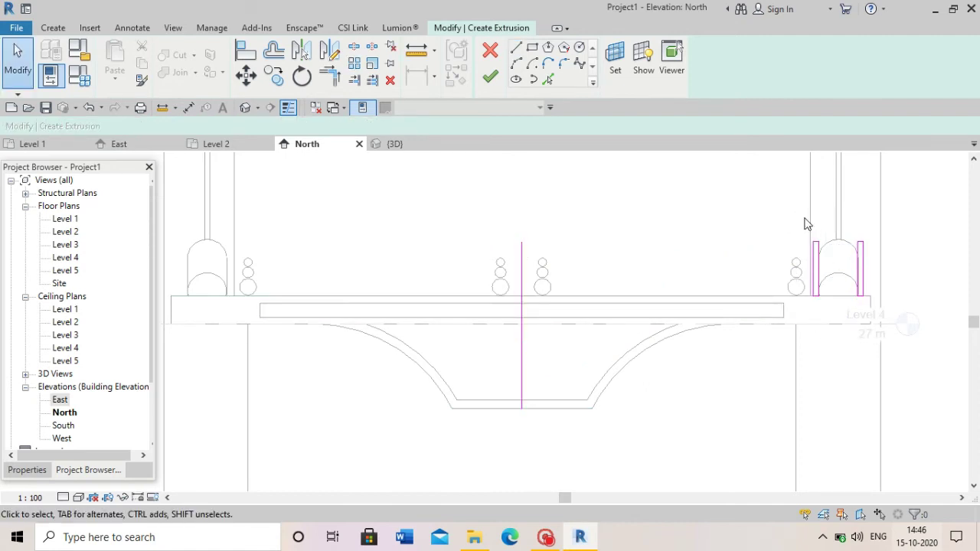
{"action": "left_click_drag", "start_coordinate": [876, 324], "coordinate": [876, 325]}
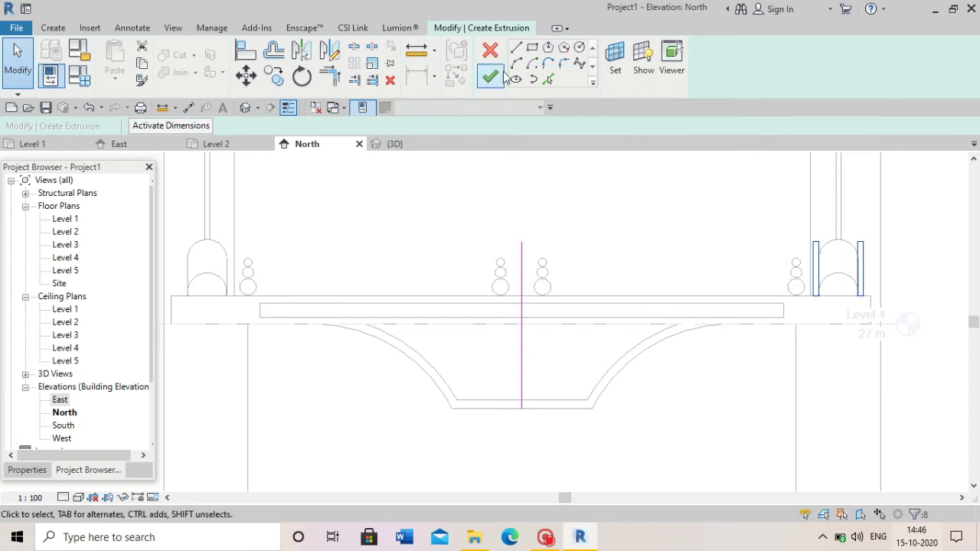
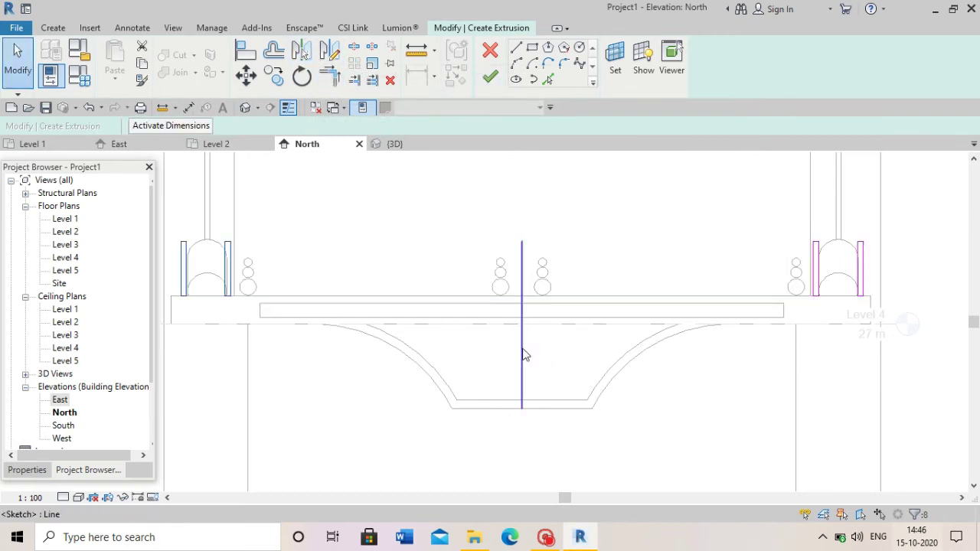
Delete the stray vertical sketch line and finish the extrusion sketch.
{"action": "scroll", "coordinate": [263, 283], "scroll_direction": "up", "scroll_amount": 3}
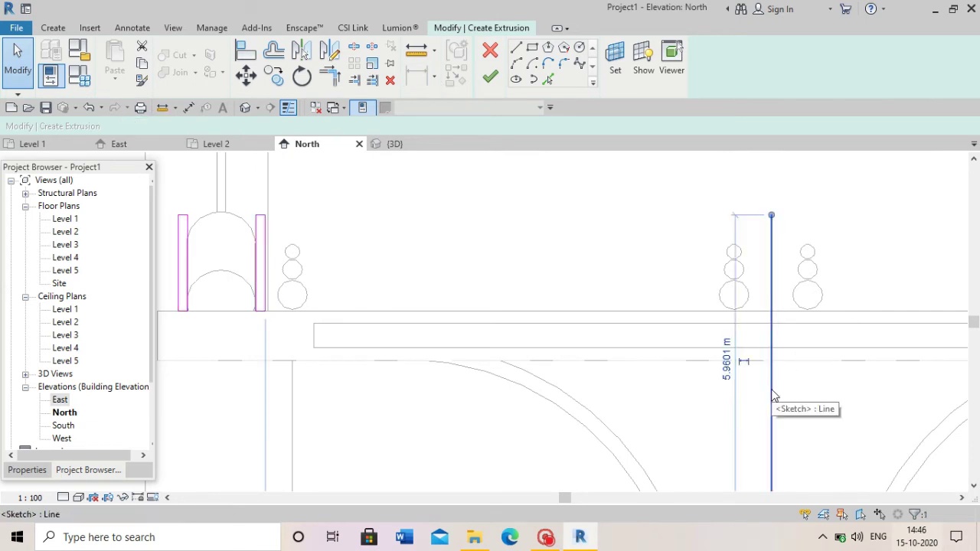
{"action": "key", "text": "Delete"}
{"action": "scroll", "coordinate": [773, 396], "scroll_direction": "down", "scroll_amount": 2}
{"action": "left_click", "coordinate": [490, 79]}
{"action": "scroll", "coordinate": [494, 303], "scroll_direction": "down", "scroll_amount": 2}
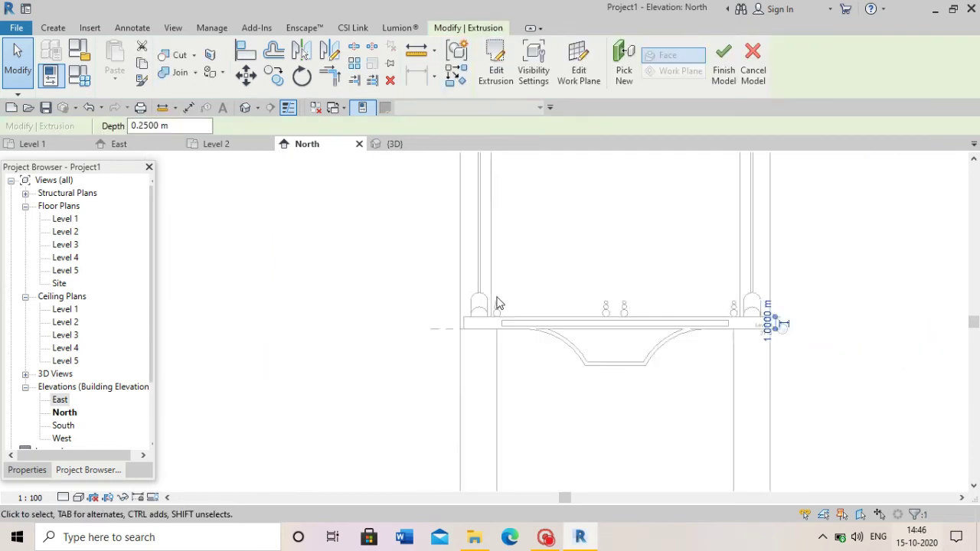
Switch to the 3D view and orbit to a front view toward the deck's end.
{"action": "left_click", "coordinate": [245, 108]}
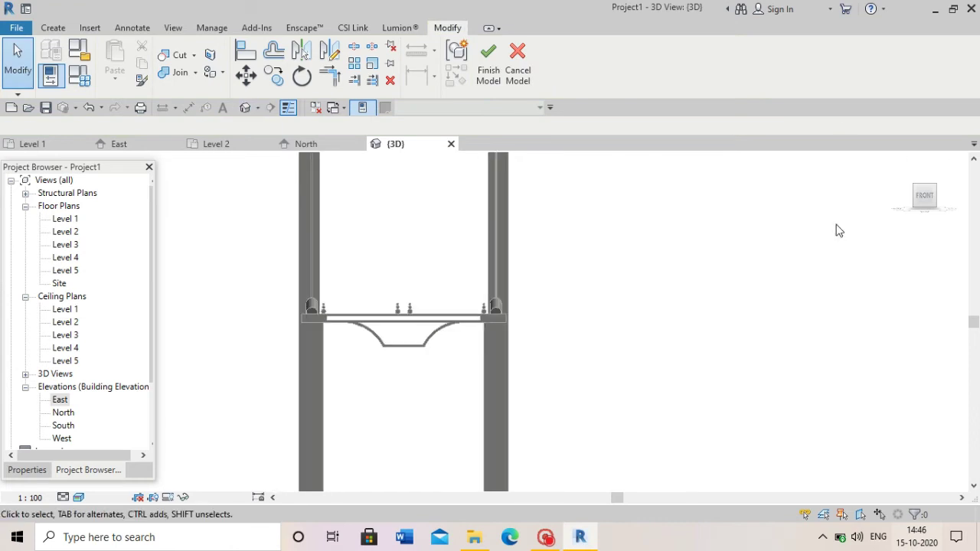
{"action": "middle_click_drag", "start_coordinate": [835, 228], "coordinate": [896, 212], "text": "shift"}
{"action": "left_click", "coordinate": [919, 195]}
{"action": "scroll", "coordinate": [869, 326], "scroll_direction": "down", "scroll_amount": 2}
{"action": "scroll", "coordinate": [671, 328], "scroll_direction": "down", "scroll_amount": 2}
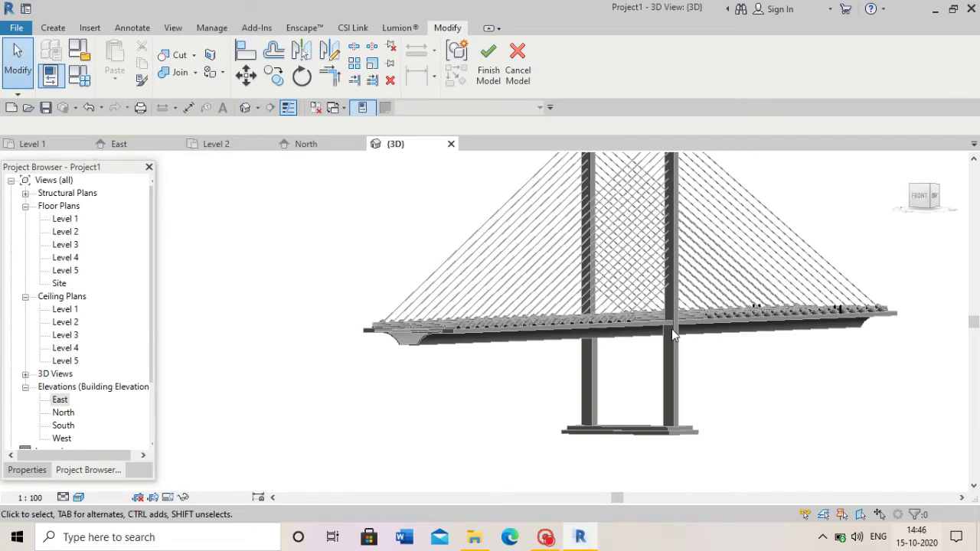
{"action": "middle_click_drag", "start_coordinate": [671, 328], "coordinate": [511, 325], "text": "shift"}
{"action": "scroll", "coordinate": [512, 325], "scroll_direction": "up", "scroll_amount": 3}
{"action": "scroll", "coordinate": [512, 325], "scroll_direction": "down", "scroll_amount": 2}
{"action": "scroll", "coordinate": [446, 355], "scroll_direction": "down", "scroll_amount": 3}
{"action": "scroll", "coordinate": [518, 355], "scroll_direction": "down", "scroll_amount": 2}
{"action": "scroll", "coordinate": [521, 356], "scroll_direction": "up", "scroll_amount": 2}
{"action": "scroll", "coordinate": [521, 356], "scroll_direction": "up", "scroll_amount": 5}
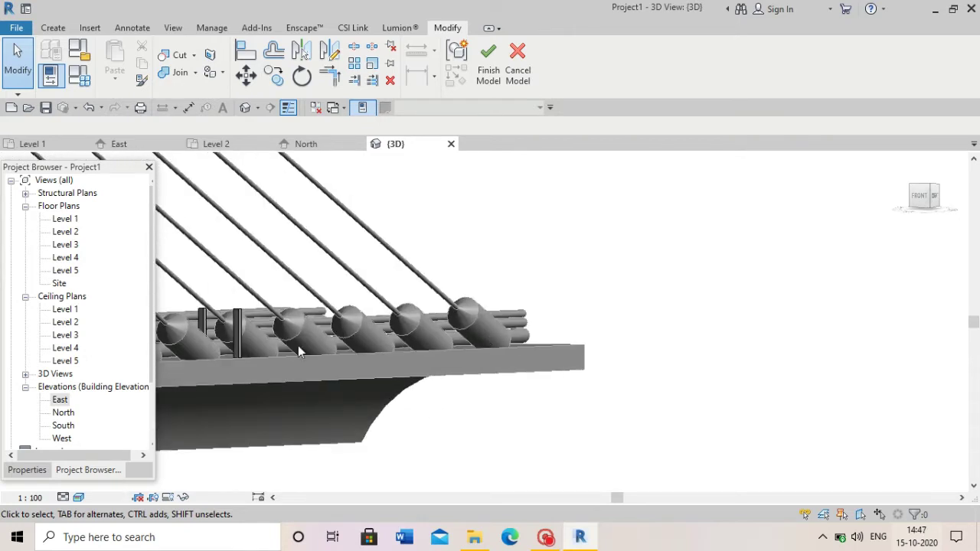
Select the new deck extrusion, attempt to reposition it, and discard the resulting error.
{"action": "left_click", "coordinate": [235, 331]}
{"action": "scroll", "coordinate": [225, 334], "scroll_direction": "up", "scroll_amount": 1}
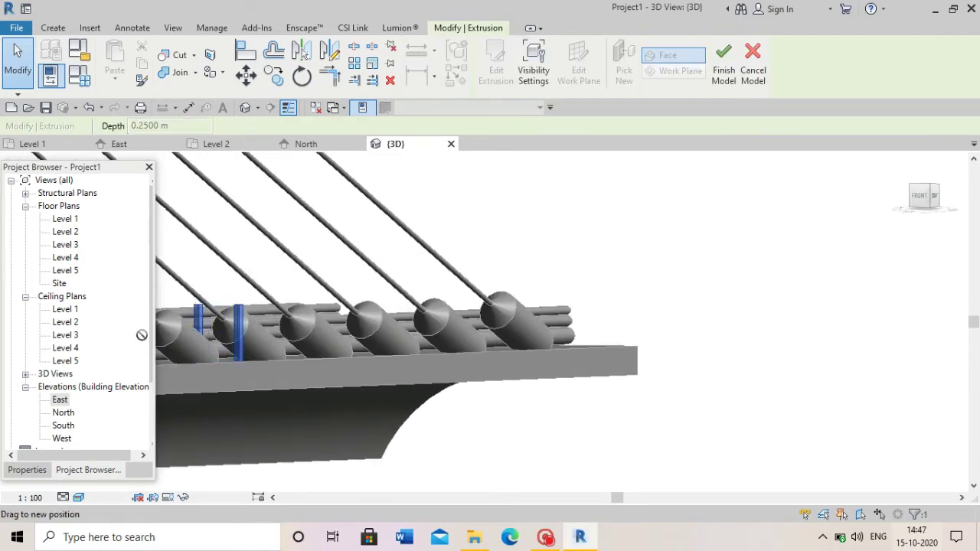
{"action": "left_click_drag", "start_coordinate": [141, 334], "coordinate": [678, 386]}
{"action": "left_click", "coordinate": [946, 504]}
{"action": "scroll", "coordinate": [503, 419], "scroll_direction": "down", "scroll_amount": 2}
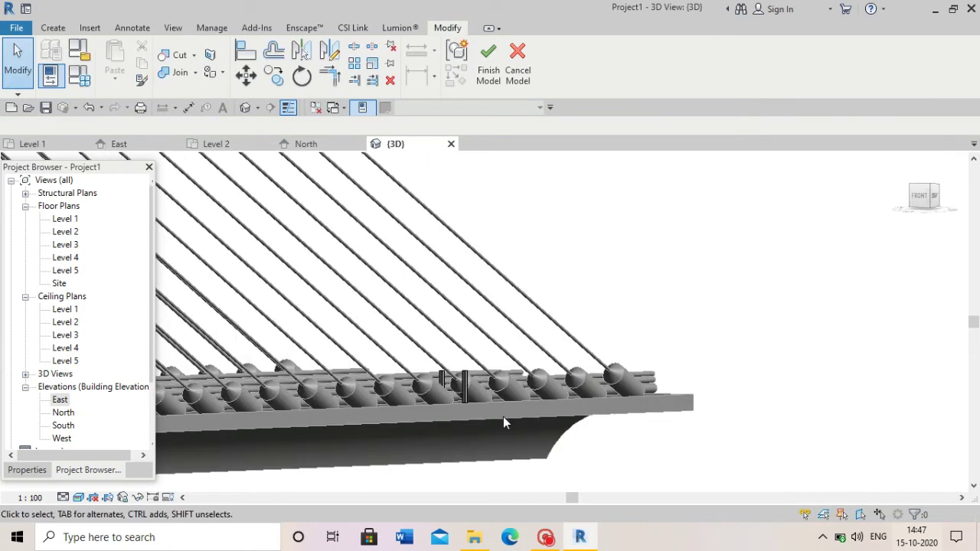
Stretch the deck extrusion further along the bridge deck.
{"action": "left_click", "coordinate": [465, 390]}
{"action": "scroll", "coordinate": [470, 397], "scroll_direction": "up", "scroll_amount": 1}
{"action": "left_click_drag", "start_coordinate": [468, 386], "coordinate": [927, 384]}
{"action": "scroll", "coordinate": [926, 384], "scroll_direction": "down", "scroll_amount": 2}
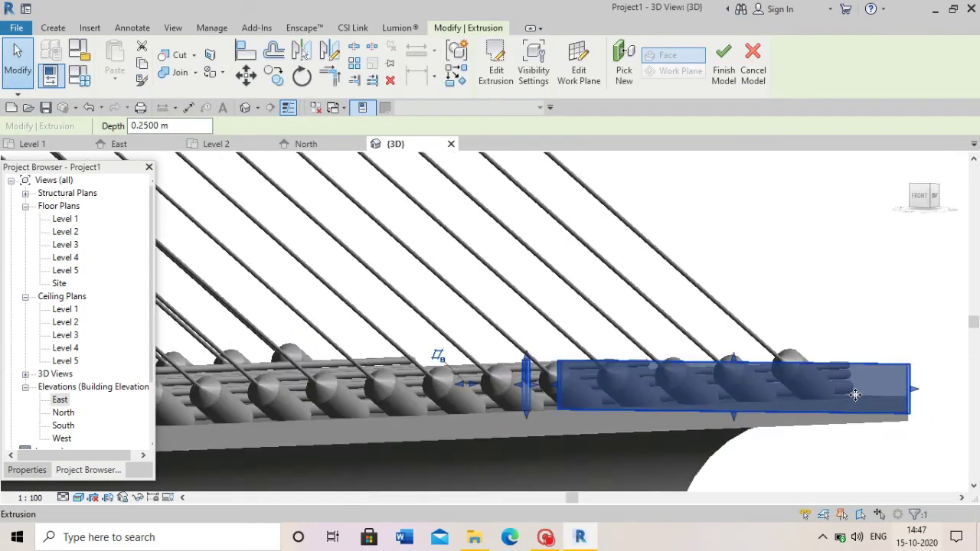
{"action": "scroll", "coordinate": [888, 390], "scroll_direction": "down", "scroll_amount": 3}
{"action": "scroll", "coordinate": [856, 395], "scroll_direction": "down", "scroll_amount": 2}
{"action": "scroll", "coordinate": [842, 394], "scroll_direction": "up", "scroll_amount": 3}
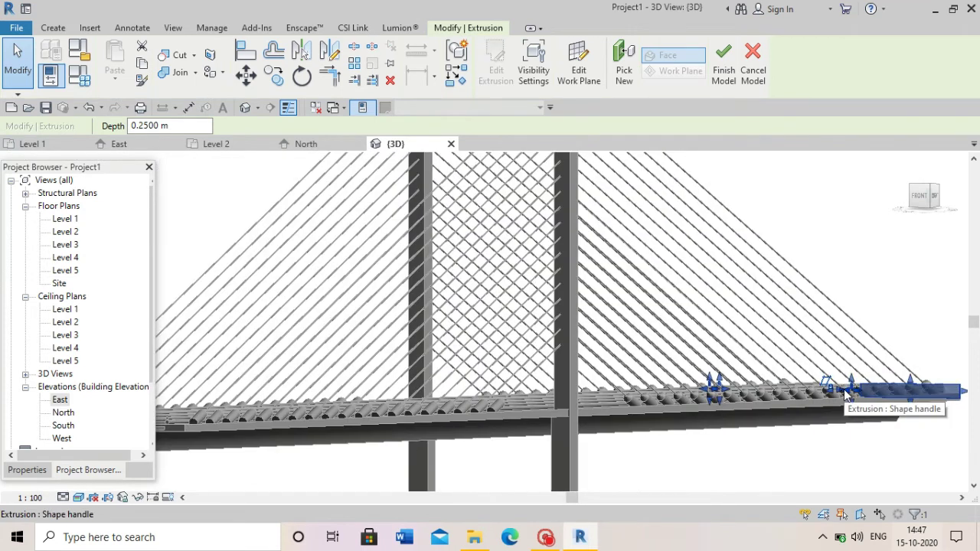
{"action": "scroll", "coordinate": [846, 393], "scroll_direction": "up", "scroll_amount": 2}
{"action": "scroll", "coordinate": [843, 397], "scroll_direction": "up", "scroll_amount": 2}
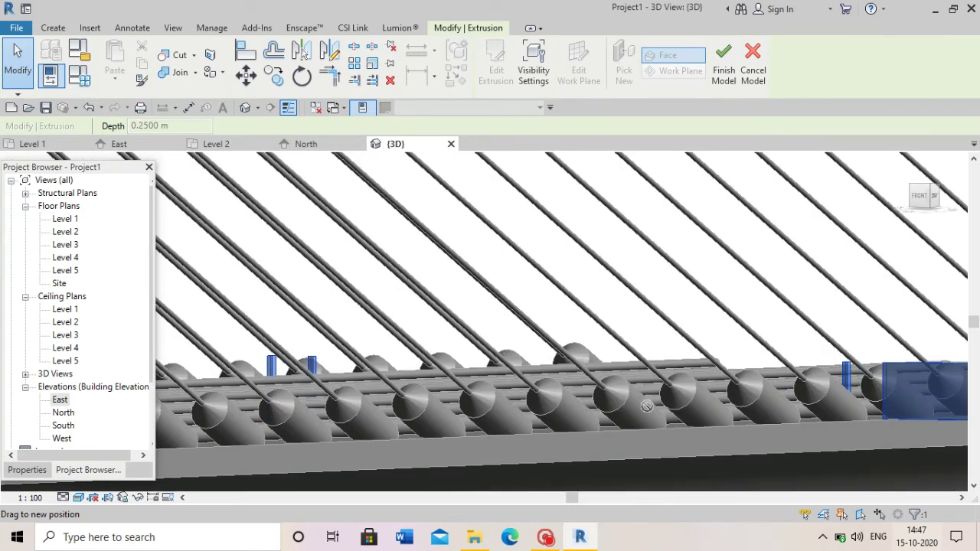
Retry the stretch, cancel the failed change, and pull the extrusion's end back left.
{"action": "left_click_drag", "start_coordinate": [579, 401], "coordinate": [580, 401]}
{"action": "left_click", "coordinate": [931, 499]}
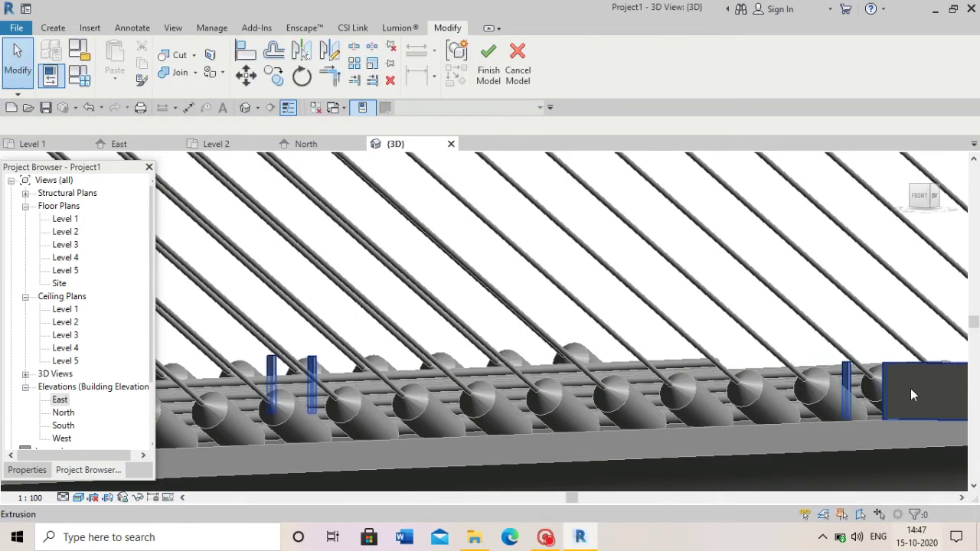
{"action": "left_click_drag", "start_coordinate": [879, 397], "coordinate": [787, 398]}
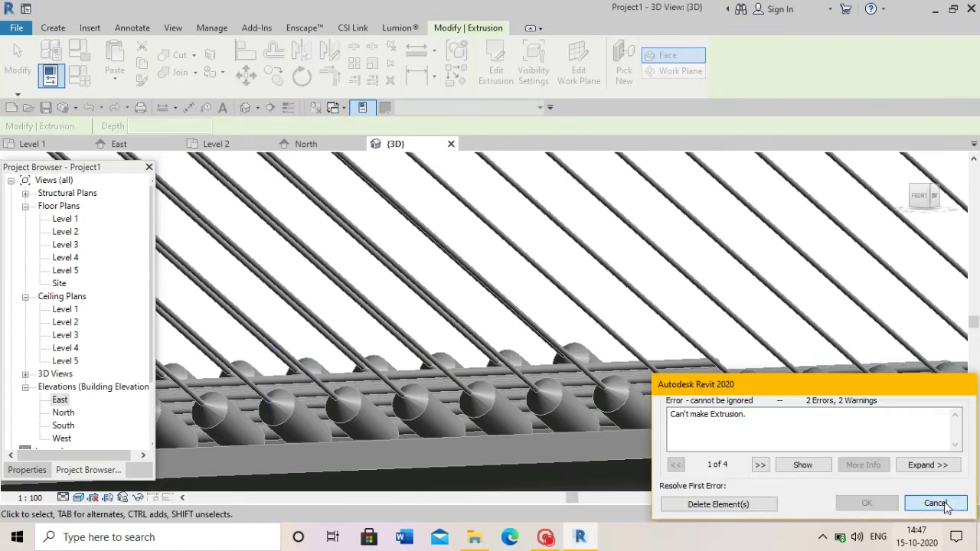
Cancel the extrusion error, retry stretching it right, and dismiss the error again.
{"action": "left_click", "coordinate": [935, 503]}
{"action": "scroll", "coordinate": [918, 399], "scroll_direction": "up", "scroll_amount": 2}
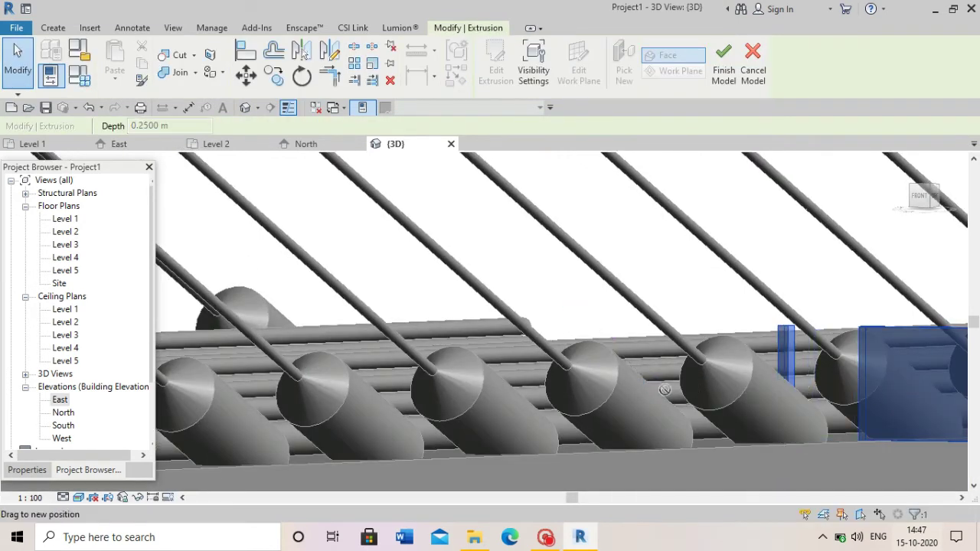
{"action": "left_click_drag", "start_coordinate": [664, 390], "coordinate": [765, 383]}
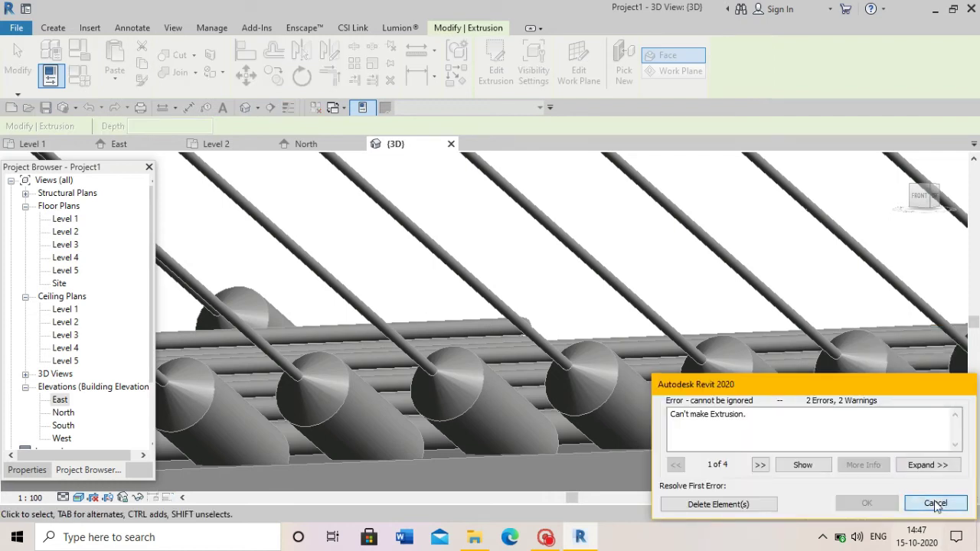
{"action": "left_click", "coordinate": [935, 503]}
{"action": "scroll", "coordinate": [842, 413], "scroll_direction": "down", "scroll_amount": 2}
{"action": "scroll", "coordinate": [842, 413], "scroll_direction": "down", "scroll_amount": 2}
Turn the view to TOP, select the deck extrusion, then clear the selection.
{"action": "left_click", "coordinate": [926, 193]}
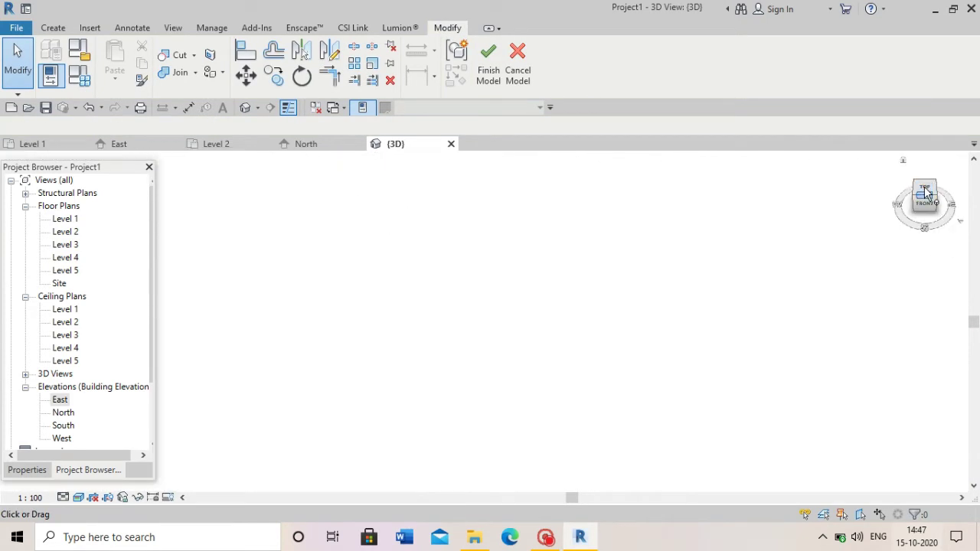
{"action": "scroll", "coordinate": [553, 208], "scroll_direction": "up", "scroll_amount": 2}
{"action": "scroll", "coordinate": [521, 210], "scroll_direction": "up", "scroll_amount": 2}
{"action": "left_click", "coordinate": [520, 208]}
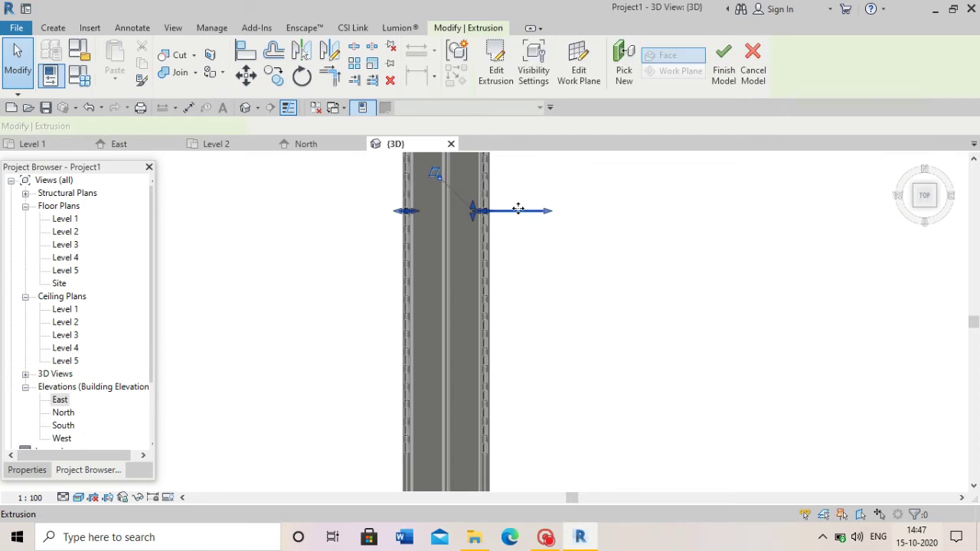
{"action": "scroll", "coordinate": [470, 219], "scroll_direction": "up", "scroll_amount": 2}
{"action": "scroll", "coordinate": [470, 219], "scroll_direction": "up", "scroll_amount": 2}
{"action": "scroll", "coordinate": [470, 219], "scroll_direction": "up", "scroll_amount": 2}
{"action": "key", "text": "Escape"}
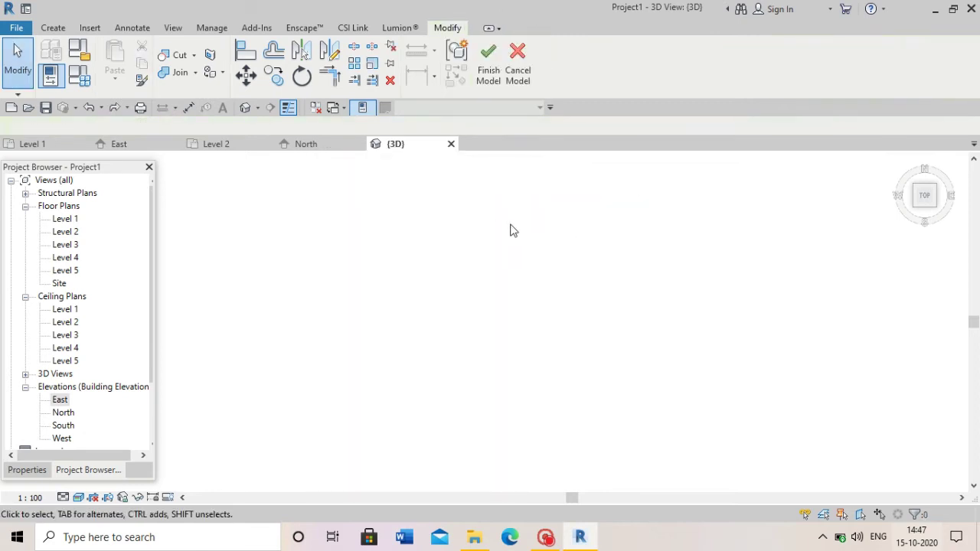
Tilt the model view, then open the East and then the North elevation.
{"action": "scroll", "coordinate": [492, 252], "scroll_direction": "down", "scroll_amount": 3}
{"action": "scroll", "coordinate": [424, 250], "scroll_direction": "down", "scroll_amount": 2}
{"action": "scroll", "coordinate": [433, 210], "scroll_direction": "down", "scroll_amount": 2}
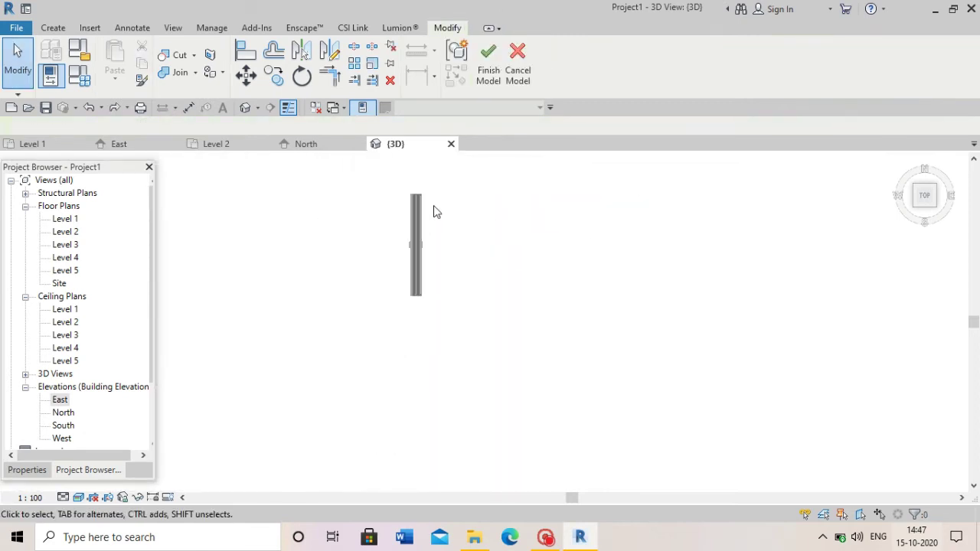
{"action": "scroll", "coordinate": [397, 216], "scroll_direction": "up", "scroll_amount": 5}
{"action": "scroll", "coordinate": [396, 216], "scroll_direction": "up", "scroll_amount": 3}
{"action": "scroll", "coordinate": [397, 216], "scroll_direction": "down", "scroll_amount": 3}
{"action": "mouse_move", "coordinate": [924, 196]}
{"action": "left_mouse_down"}
{"action": "mouse_move", "coordinate": [874, 194]}
{"action": "mouse_move", "coordinate": [756, 257]}
{"action": "left_mouse_up"}
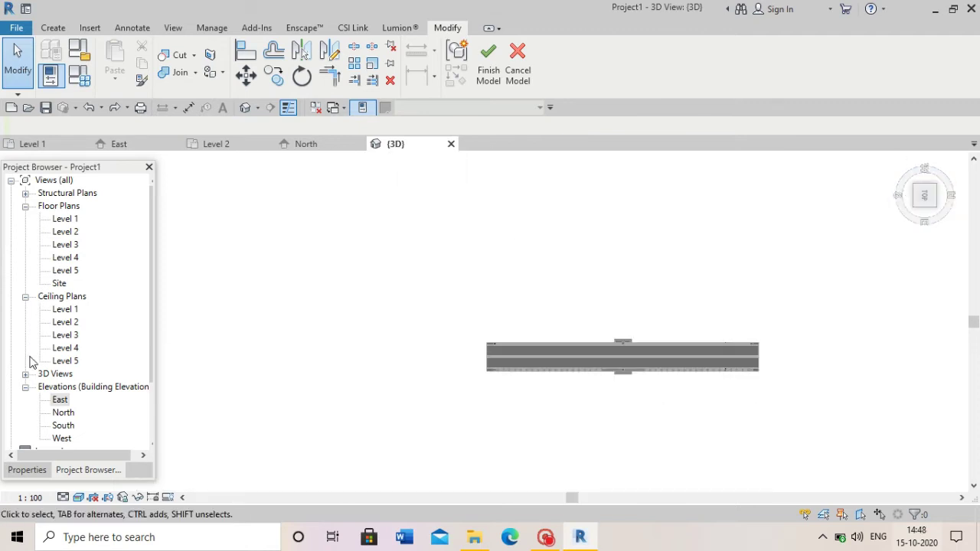
{"action": "double_click", "coordinate": [60, 399]}
{"action": "double_click", "coordinate": [64, 413]}
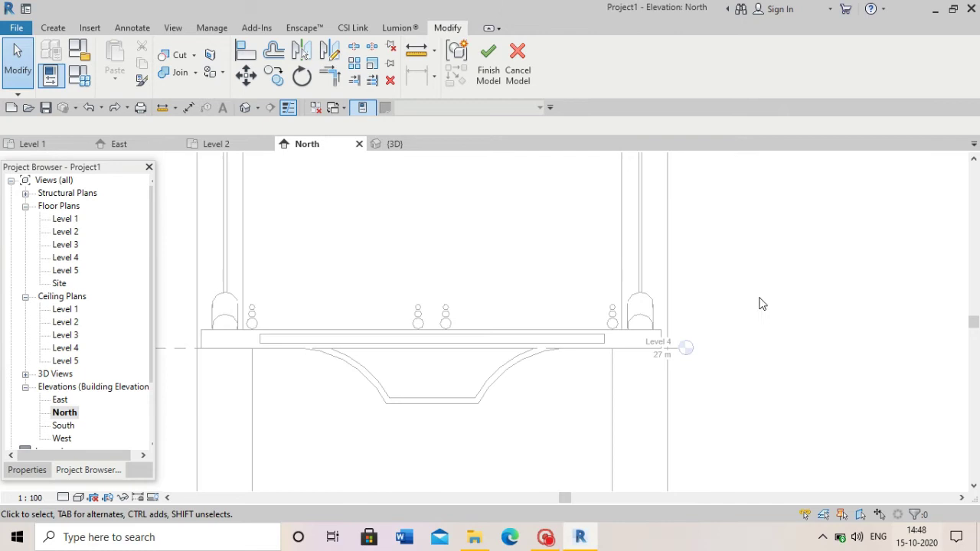
Finish the extrusion sketched beside the tower columns and deselect it.
{"action": "scroll", "coordinate": [658, 334], "scroll_direction": "up", "scroll_amount": 2}
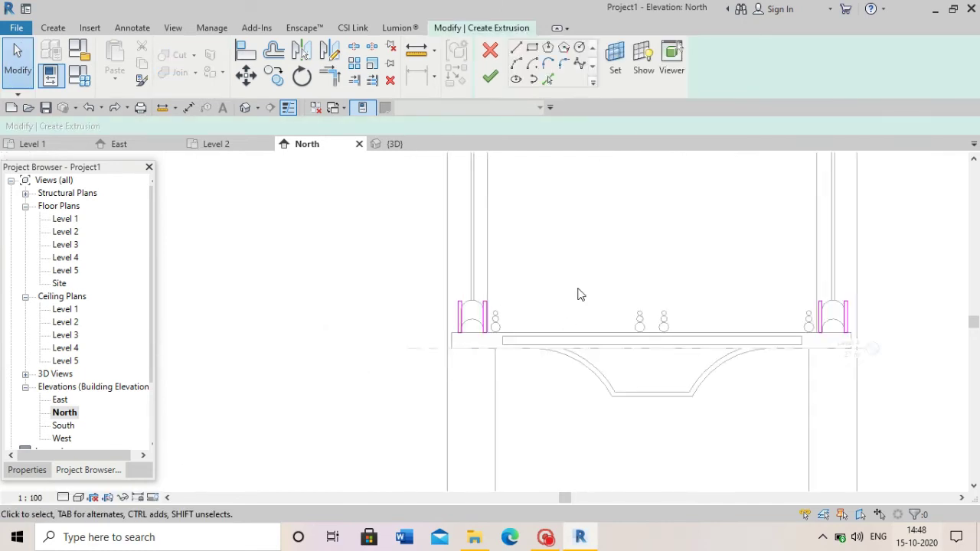
{"action": "left_click", "coordinate": [486, 78]}
{"action": "scroll", "coordinate": [821, 264], "scroll_direction": "down", "scroll_amount": 2}
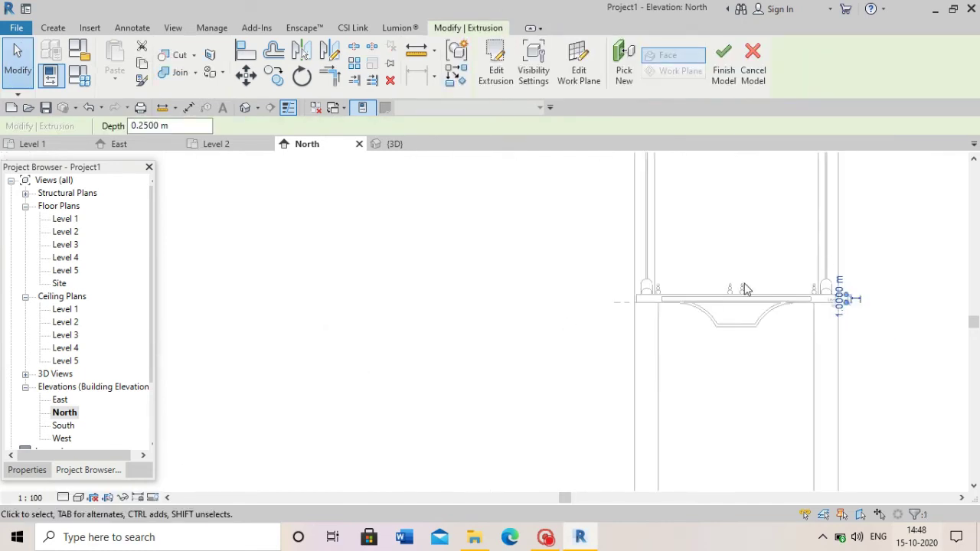
{"action": "scroll", "coordinate": [834, 277], "scroll_direction": "up", "scroll_amount": 2}
{"action": "scroll", "coordinate": [792, 288], "scroll_direction": "up", "scroll_amount": 2}
{"action": "left_click", "coordinate": [740, 297]}
Return to the default 3D view of the bridge.
{"action": "scroll", "coordinate": [741, 297], "scroll_direction": "down", "scroll_amount": 2}
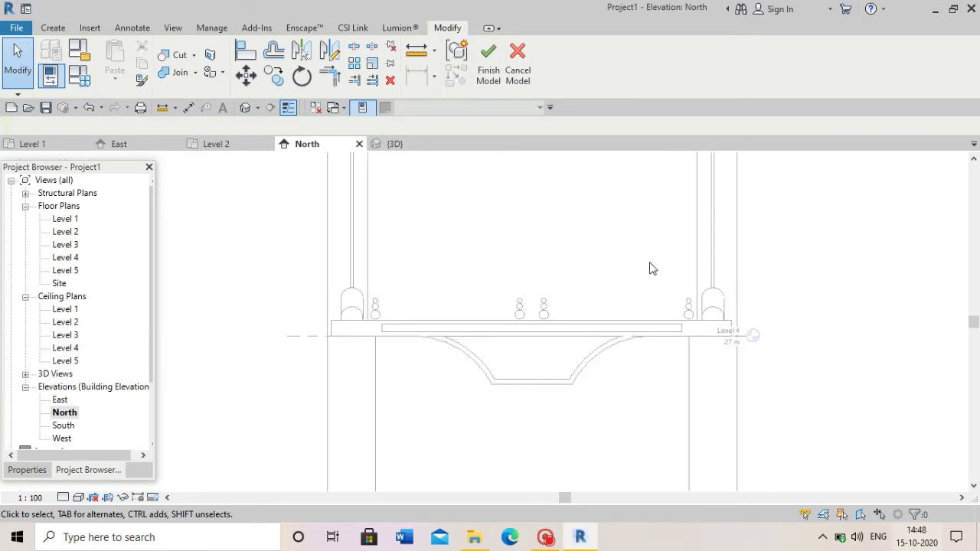
{"action": "scroll", "coordinate": [222, 279], "scroll_direction": "down", "scroll_amount": 2}
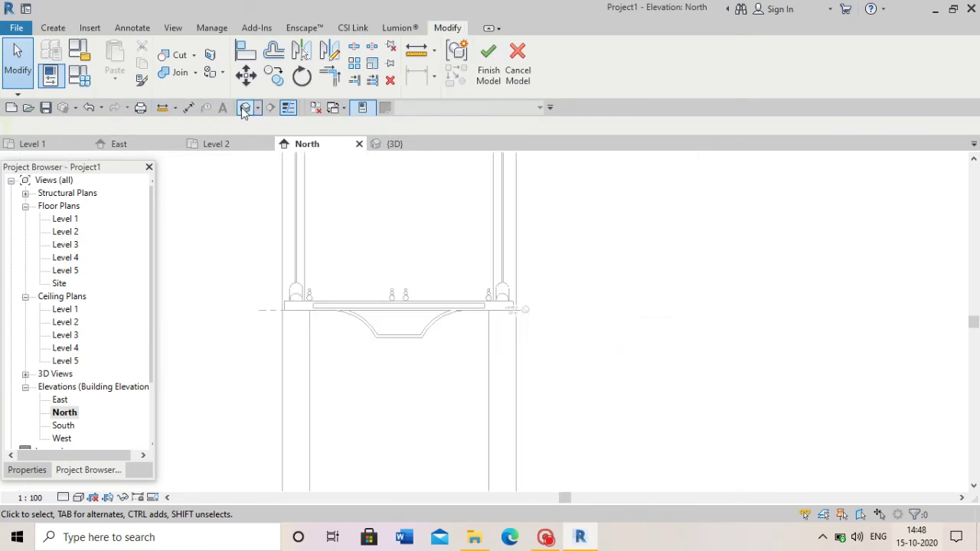
{"action": "left_click", "coordinate": [243, 110]}
{"action": "scroll", "coordinate": [476, 345], "scroll_direction": "up", "scroll_amount": 3}
{"action": "scroll", "coordinate": [476, 345], "scroll_direction": "up", "scroll_amount": 3}
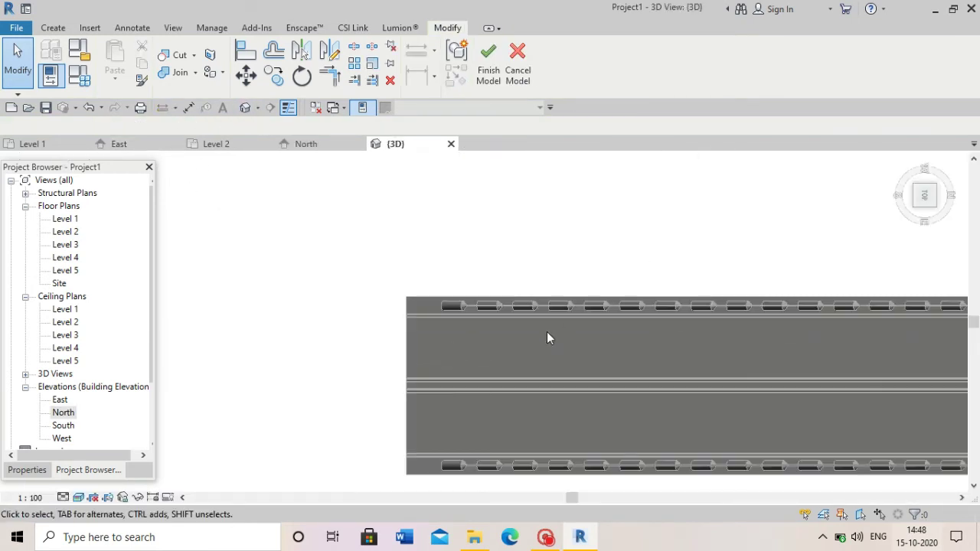
Zoom in on the deck and select the pipe extrusion.
{"action": "scroll", "coordinate": [567, 375], "scroll_direction": "up", "scroll_amount": 2}
{"action": "scroll", "coordinate": [580, 426], "scroll_direction": "up", "scroll_amount": 2}
{"action": "scroll", "coordinate": [516, 330], "scroll_direction": "down", "scroll_amount": 3}
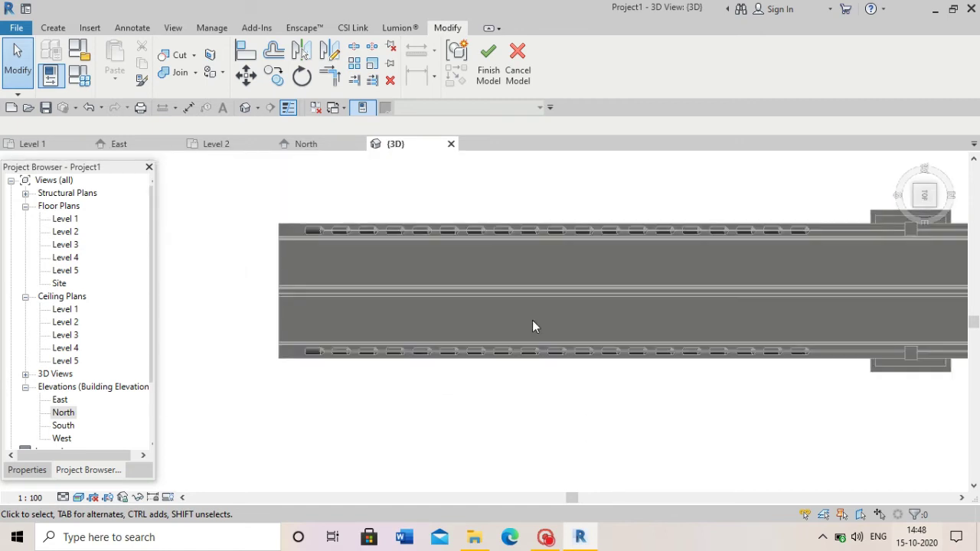
{"action": "scroll", "coordinate": [534, 336], "scroll_direction": "up", "scroll_amount": 1}
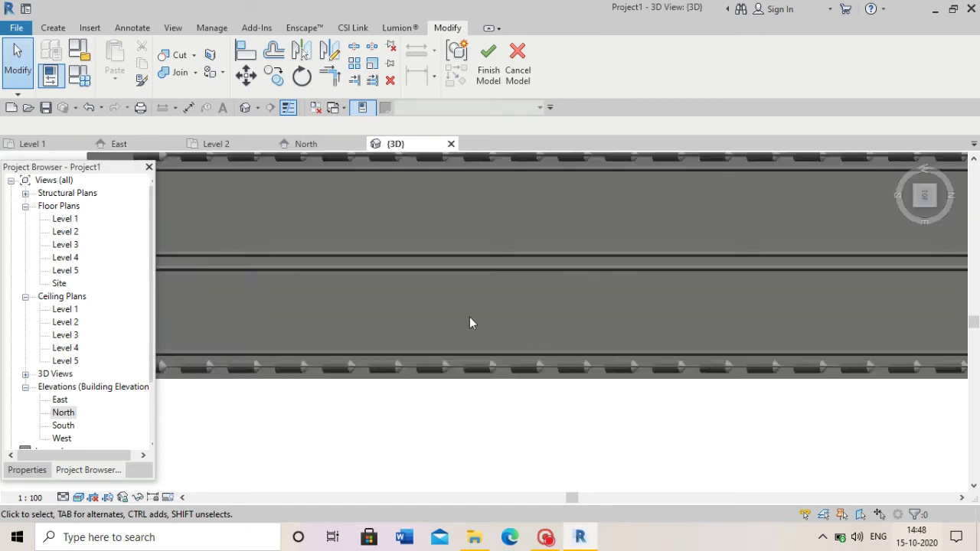
{"action": "scroll", "coordinate": [470, 322], "scroll_direction": "down", "scroll_amount": 1}
{"action": "scroll", "coordinate": [400, 332], "scroll_direction": "down", "scroll_amount": 3}
{"action": "scroll", "coordinate": [680, 351], "scroll_direction": "up", "scroll_amount": 2}
{"action": "scroll", "coordinate": [680, 351], "scroll_direction": "up", "scroll_amount": 3}
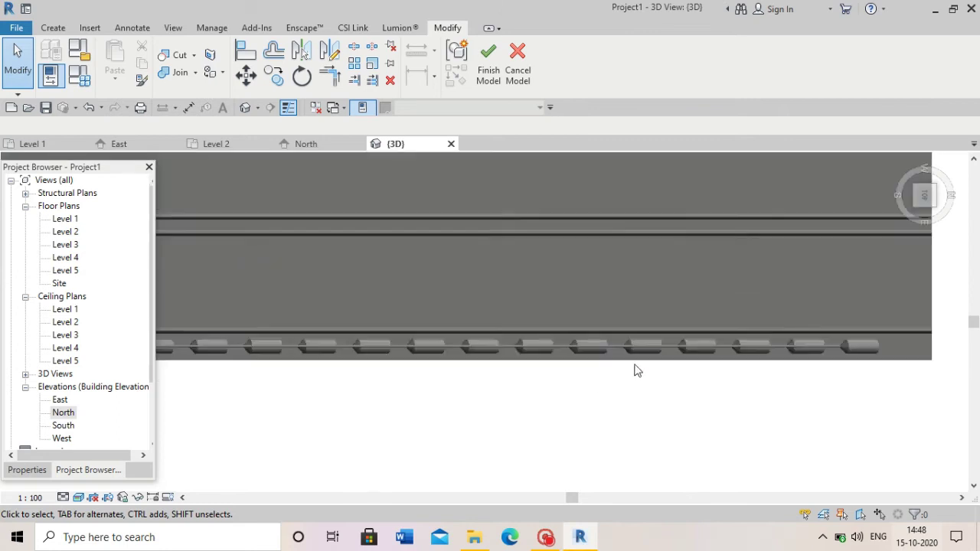
{"action": "scroll", "coordinate": [670, 358], "scroll_direction": "up", "scroll_amount": 2}
{"action": "scroll", "coordinate": [600, 334], "scroll_direction": "up", "scroll_amount": 2}
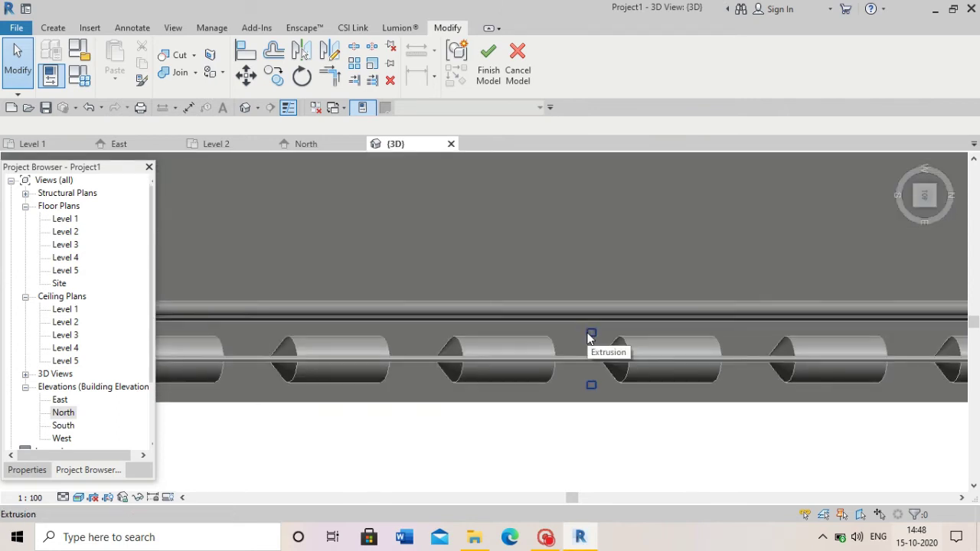
{"action": "left_click", "coordinate": [586, 332]}
Stretch the pipe extrusion to about 245.49 m deep and finish the in-place model.
{"action": "scroll", "coordinate": [584, 389], "scroll_direction": "up", "scroll_amount": 1}
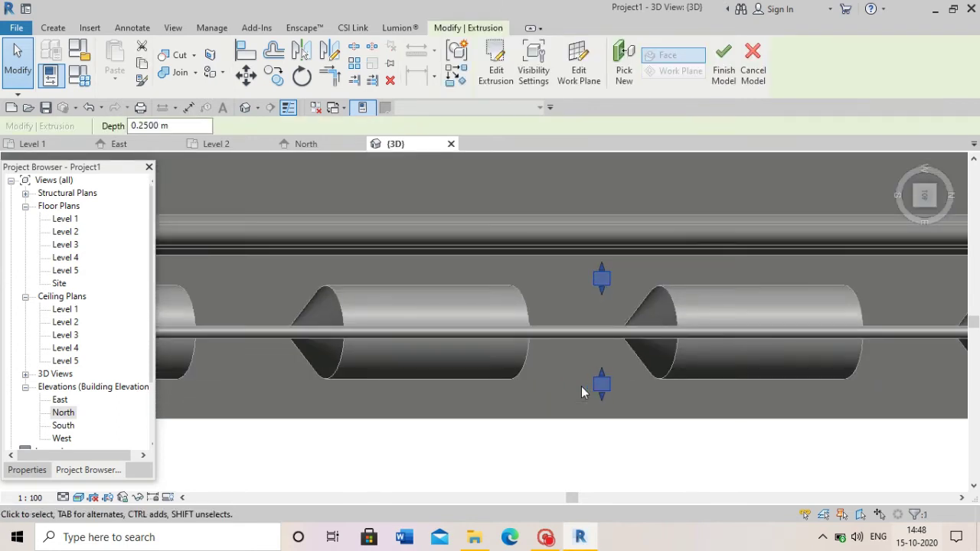
{"action": "scroll", "coordinate": [586, 389], "scroll_direction": "down", "scroll_amount": 3}
{"action": "scroll", "coordinate": [586, 389], "scroll_direction": "down", "scroll_amount": 1}
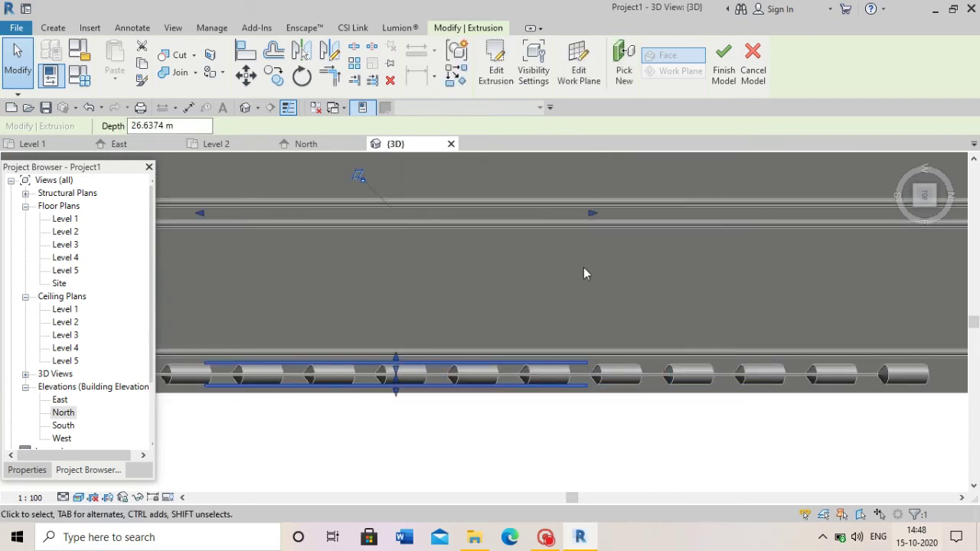
{"action": "scroll", "coordinate": [584, 269], "scroll_direction": "down", "scroll_amount": 2}
{"action": "scroll", "coordinate": [583, 270], "scroll_direction": "down", "scroll_amount": 2}
{"action": "scroll", "coordinate": [566, 267], "scroll_direction": "down", "scroll_amount": 1}
{"action": "left_click_drag", "start_coordinate": [539, 265], "coordinate": [385, 271]}
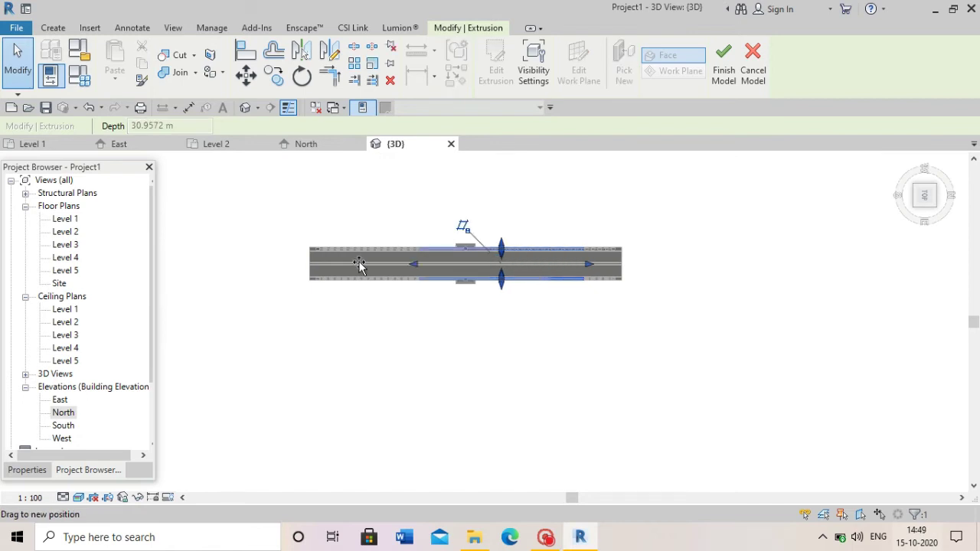
{"action": "scroll", "coordinate": [531, 264], "scroll_direction": "up", "scroll_amount": 2}
{"action": "left_click_drag", "start_coordinate": [578, 265], "coordinate": [653, 269]}
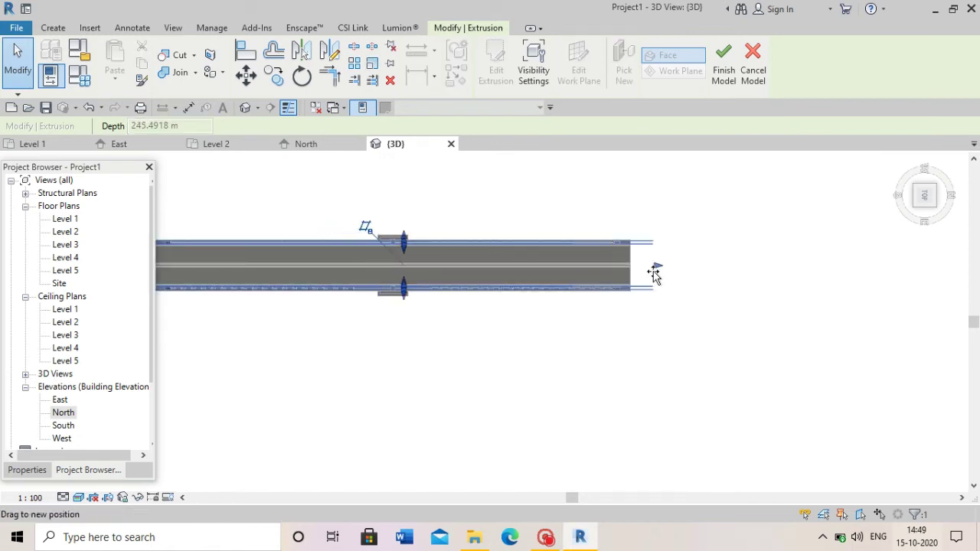
{"action": "left_click", "coordinate": [709, 288]}
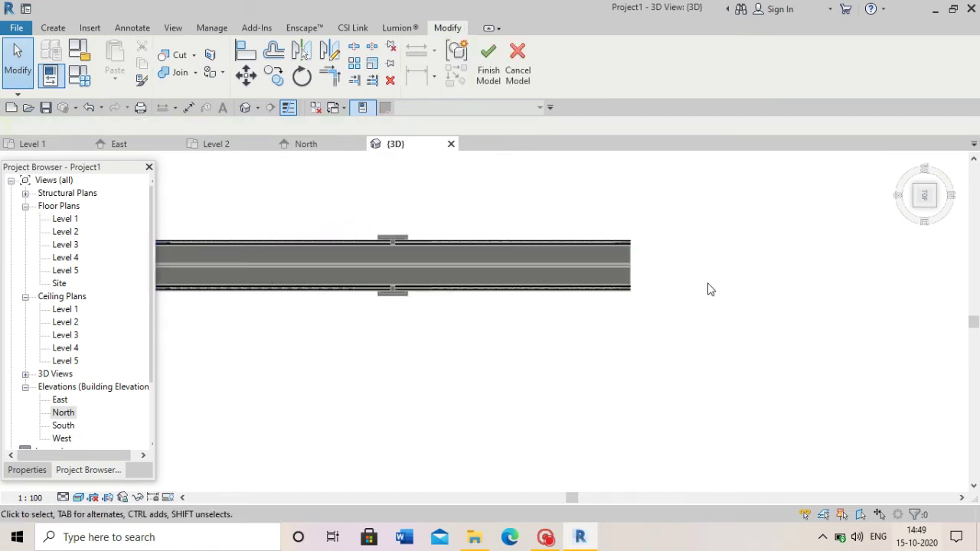
{"action": "left_click", "coordinate": [489, 61]}
Dismiss the save reminder and orbit to an oblique view above the deck.
{"action": "left_click", "coordinate": [583, 324]}
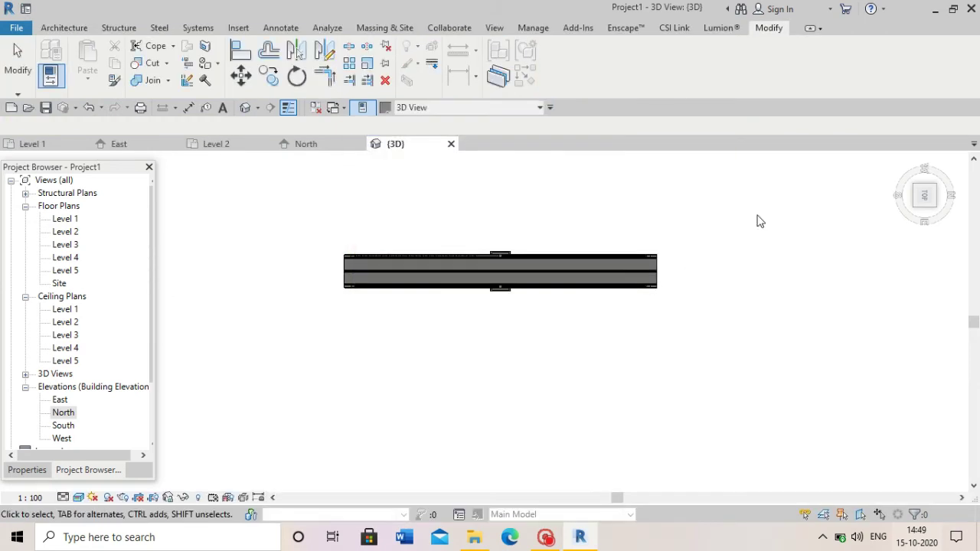
{"action": "left_click", "coordinate": [925, 193]}
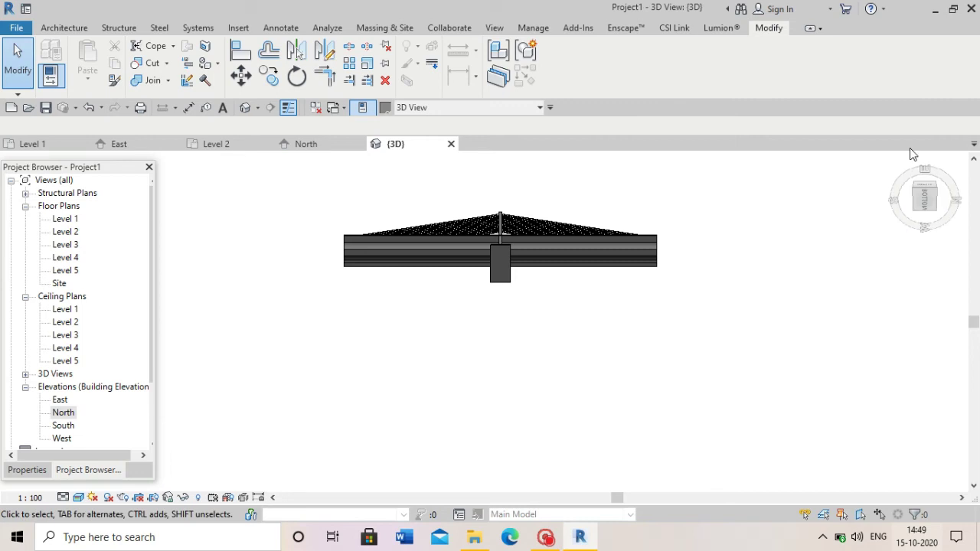
{"action": "scroll", "coordinate": [348, 343], "scroll_direction": "up", "scroll_amount": 3}
{"action": "scroll", "coordinate": [347, 345], "scroll_direction": "up", "scroll_amount": 3}
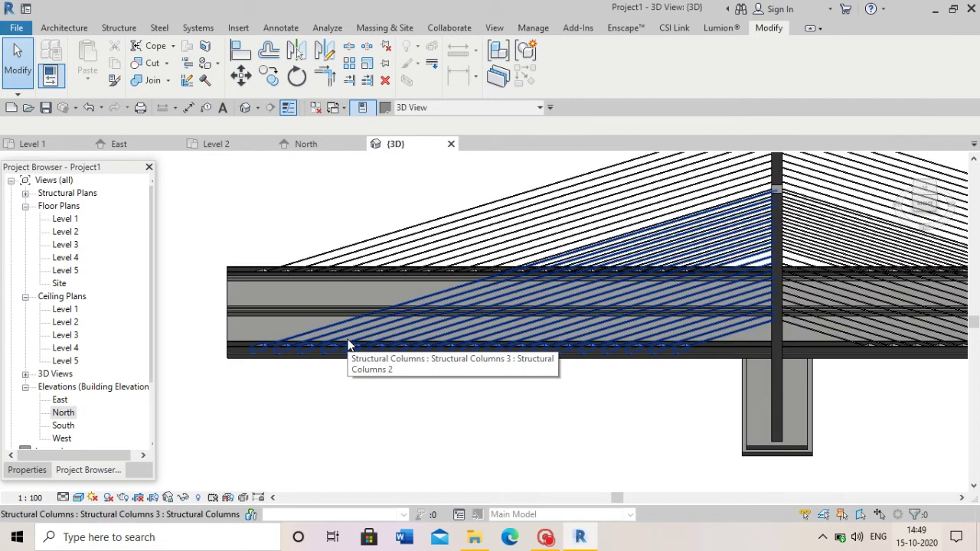
{"action": "scroll", "coordinate": [268, 321], "scroll_direction": "up", "scroll_amount": 3}
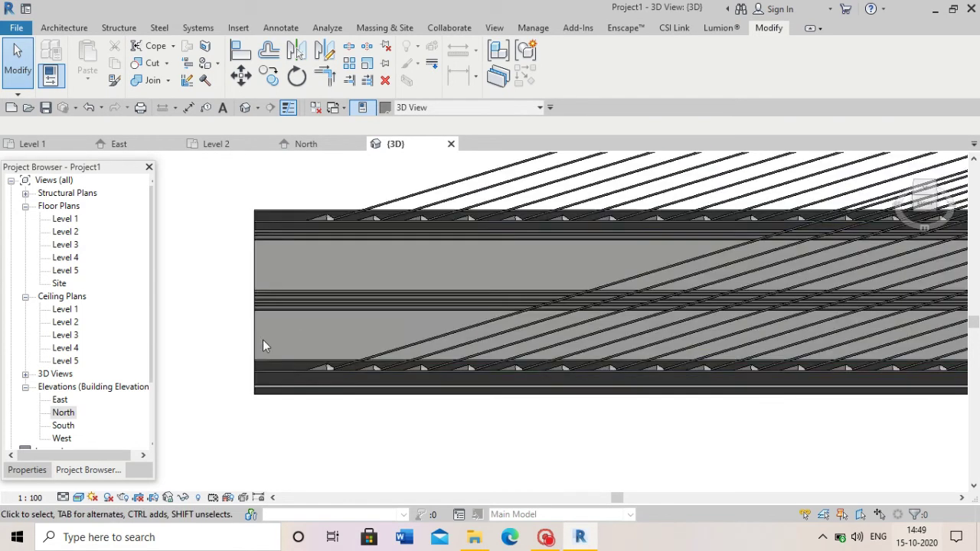
{"action": "left_click_drag", "start_coordinate": [929, 212], "coordinate": [967, 201]}
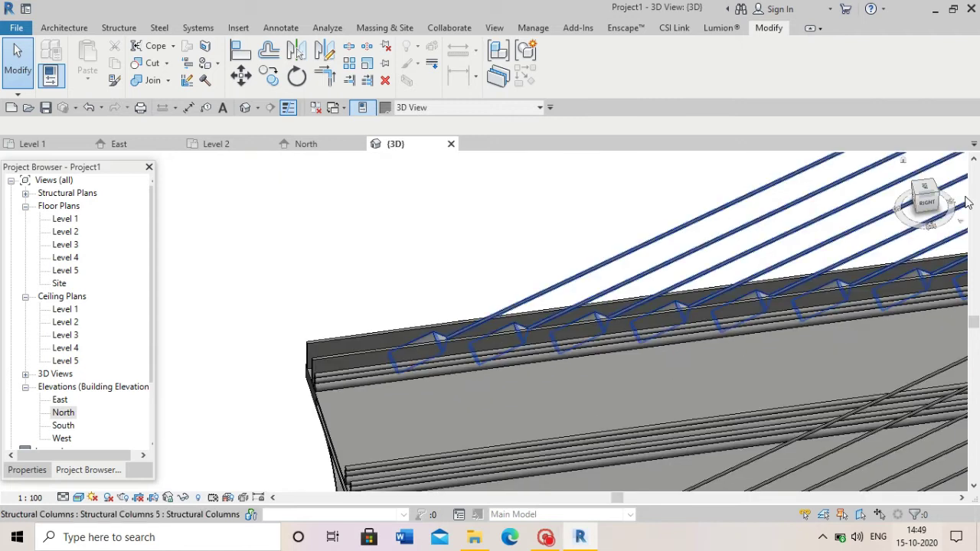
Set a straight FRONT view of the bridge and select the right-hand cable anchor.
{"action": "left_click", "coordinate": [917, 201]}
{"action": "scroll", "coordinate": [431, 357], "scroll_direction": "up", "scroll_amount": 2}
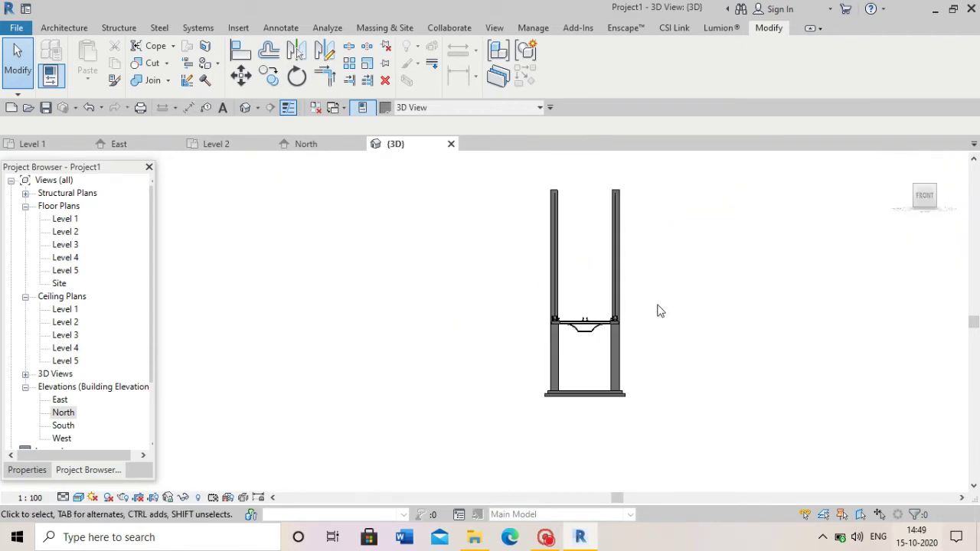
{"action": "scroll", "coordinate": [643, 322], "scroll_direction": "up", "scroll_amount": 5}
{"action": "scroll", "coordinate": [626, 336], "scroll_direction": "up", "scroll_amount": 2}
{"action": "mouse_move", "coordinate": [919, 192]}
{"action": "left_mouse_down"}
{"action": "mouse_move", "coordinate": [895, 202]}
{"action": "mouse_move", "coordinate": [930, 201]}
{"action": "left_mouse_up"}
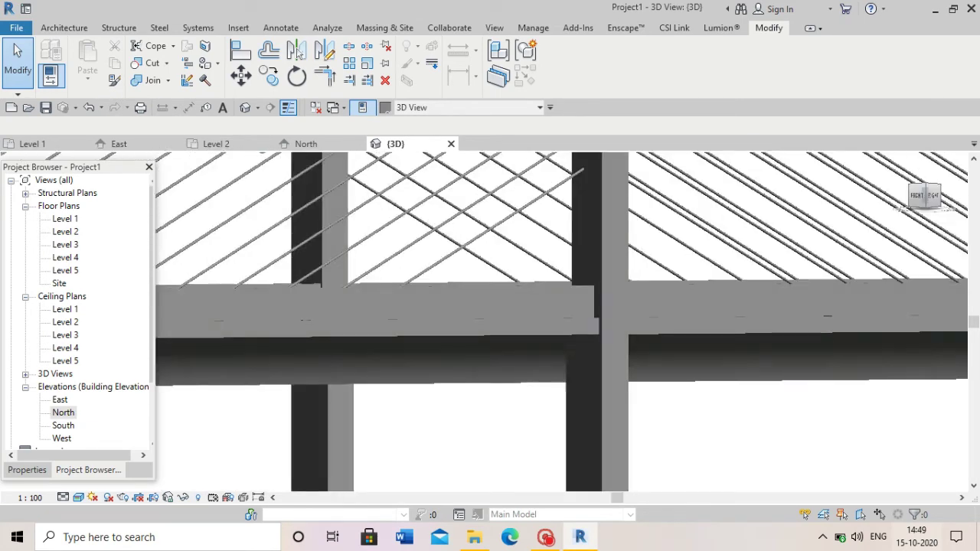
{"action": "left_click", "coordinate": [918, 196]}
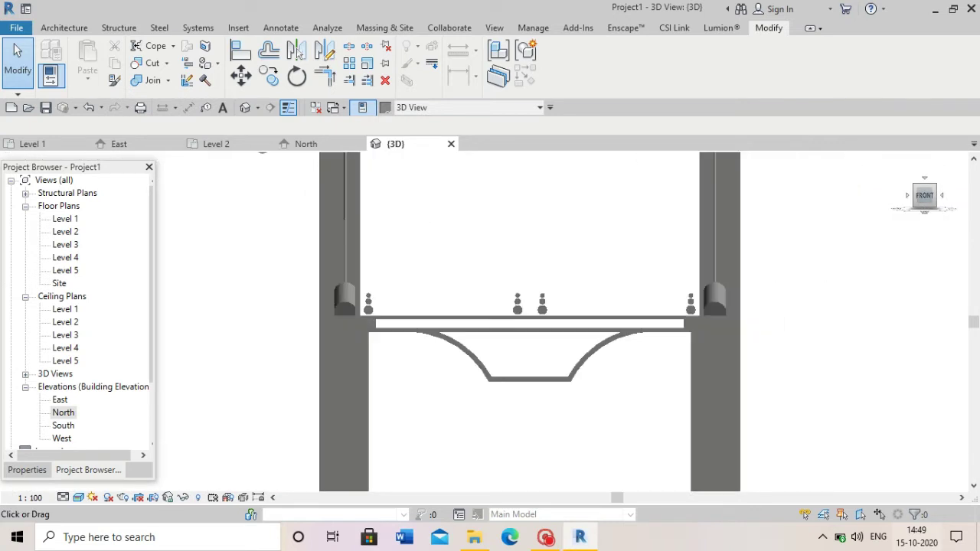
{"action": "left_click", "coordinate": [725, 303]}
{"action": "scroll", "coordinate": [725, 303], "scroll_direction": "up", "scroll_amount": 2}
Edit the right cable anchor in place and open its extrusion's profile sketch.
{"action": "double_click", "coordinate": [696, 284]}
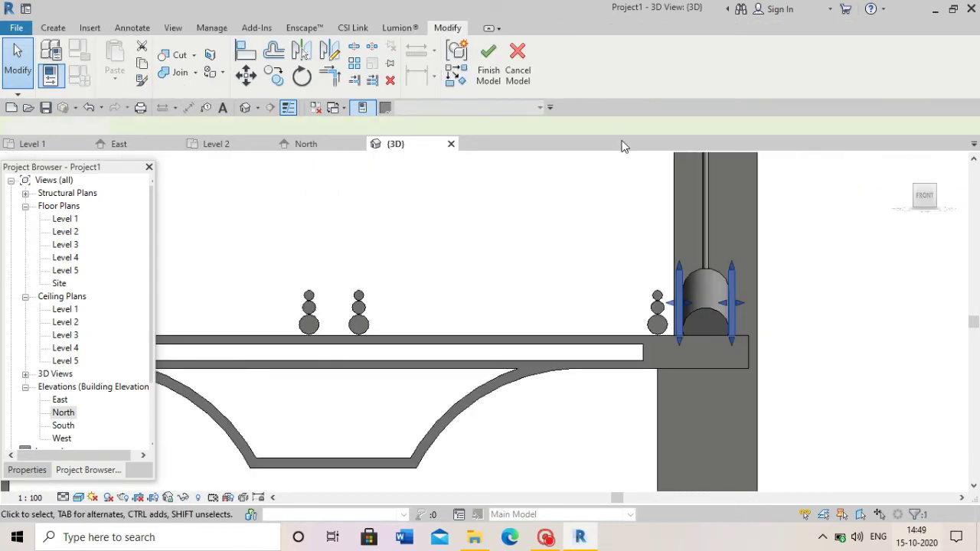
{"action": "scroll", "coordinate": [660, 265], "scroll_direction": "up", "scroll_amount": 2}
{"action": "scroll", "coordinate": [643, 257], "scroll_direction": "up", "scroll_amount": 1}
{"action": "left_click", "coordinate": [758, 307]}
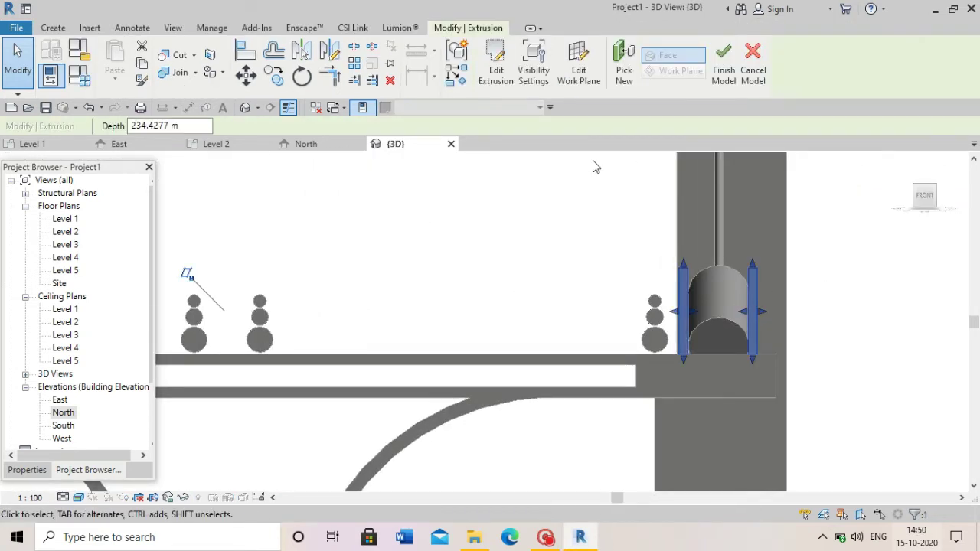
{"action": "left_click", "coordinate": [496, 65]}
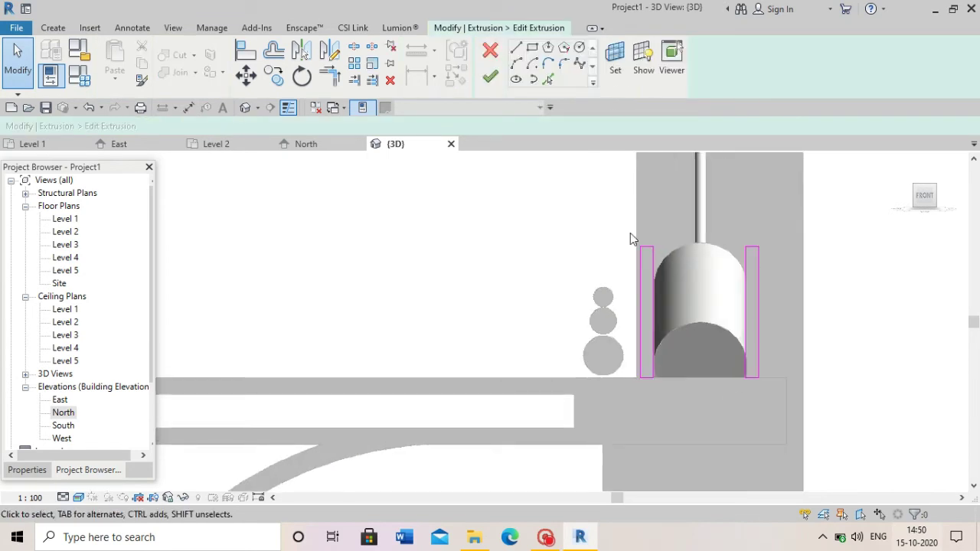
Delete the left profile rectangle and the remaining profile line.
{"action": "left_click_drag", "start_coordinate": [619, 222], "coordinate": [660, 393]}
{"action": "key", "text": "Delete"}
{"action": "scroll", "coordinate": [656, 446], "scroll_direction": "down", "scroll_amount": 3}
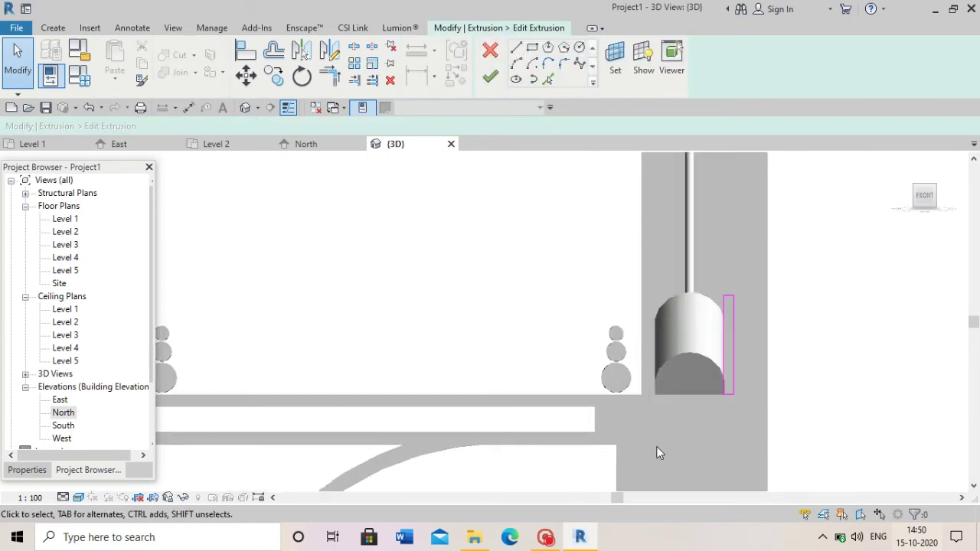
{"action": "scroll", "coordinate": [359, 475], "scroll_direction": "down", "scroll_amount": 2}
{"action": "scroll", "coordinate": [249, 425], "scroll_direction": "up", "scroll_amount": 2}
{"action": "scroll", "coordinate": [249, 405], "scroll_direction": "up", "scroll_amount": 2}
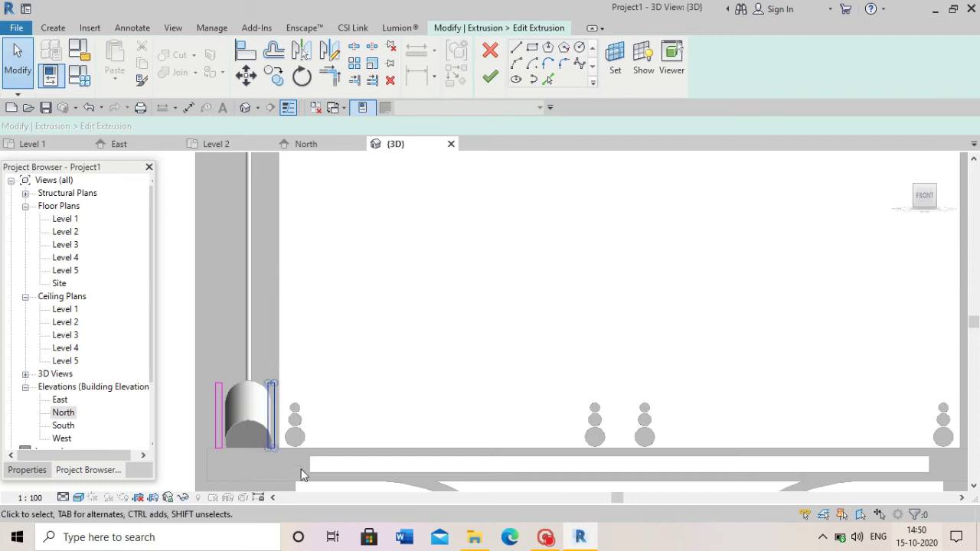
{"action": "scroll", "coordinate": [230, 482], "scroll_direction": "up", "scroll_amount": 2}
{"action": "scroll", "coordinate": [278, 350], "scroll_direction": "up", "scroll_amount": 1}
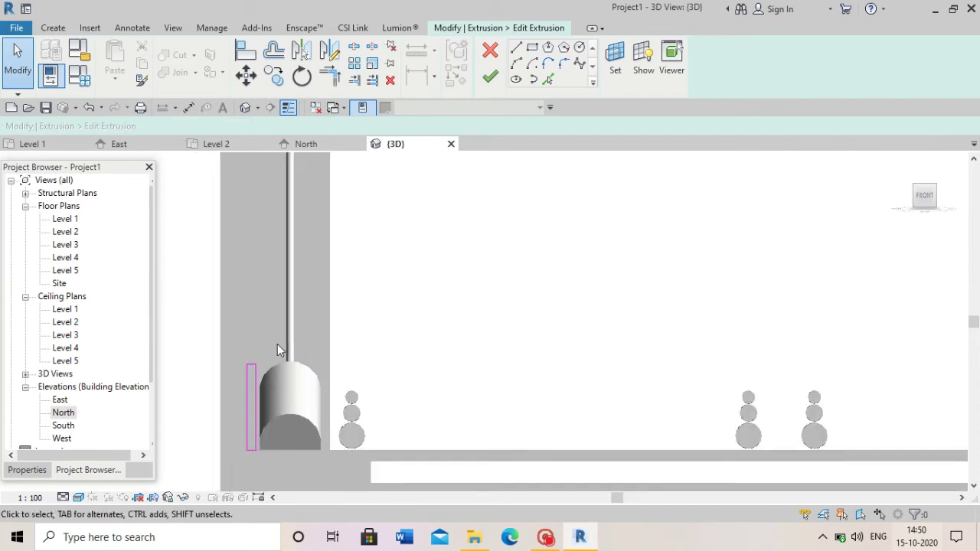
{"action": "left_click", "coordinate": [258, 452]}
{"action": "key", "text": "Delete"}
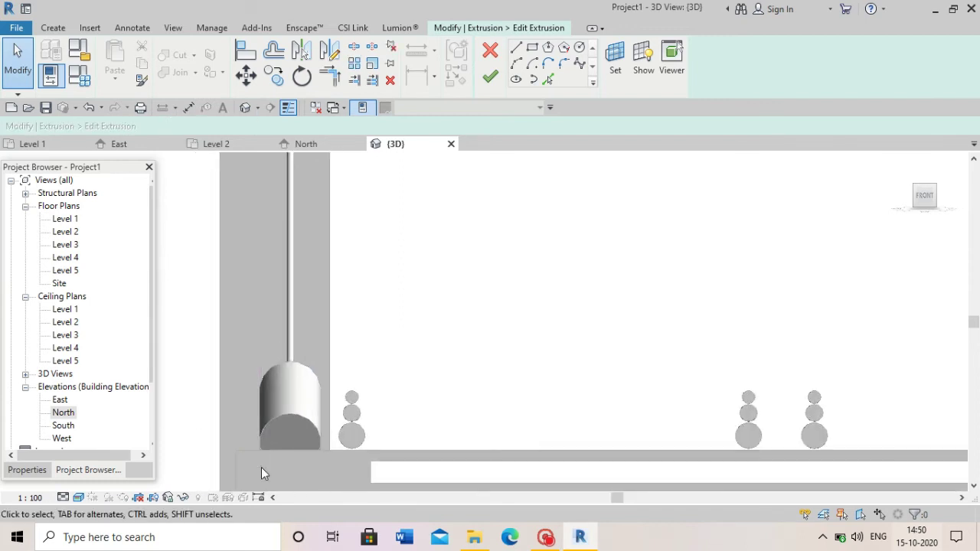
{"action": "scroll", "coordinate": [258, 467], "scroll_direction": "up", "scroll_amount": 2}
{"action": "scroll", "coordinate": [435, 348], "scroll_direction": "down", "scroll_amount": 1}
Draw a start-end-radius arc from the deck edge endpoint to a point beside the anchor.
{"action": "left_click", "coordinate": [517, 63]}
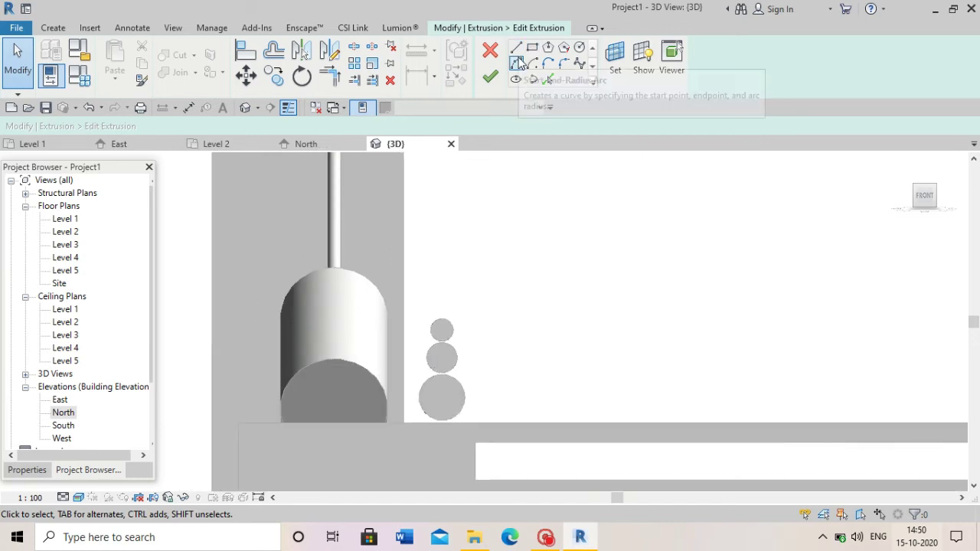
{"action": "left_click", "coordinate": [256, 422]}
{"action": "left_click", "coordinate": [381, 230]}
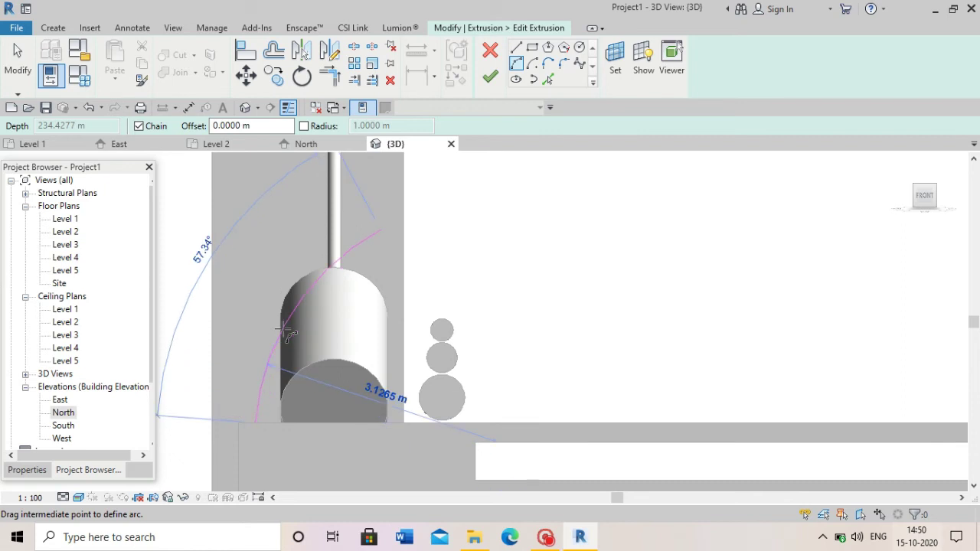
{"action": "key", "text": "Escape"}
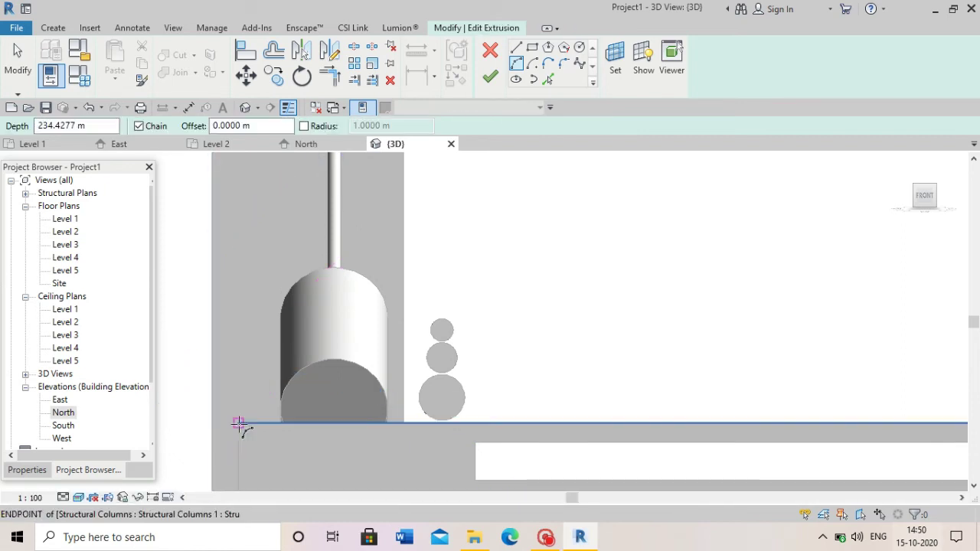
{"action": "left_click", "coordinate": [239, 422]}
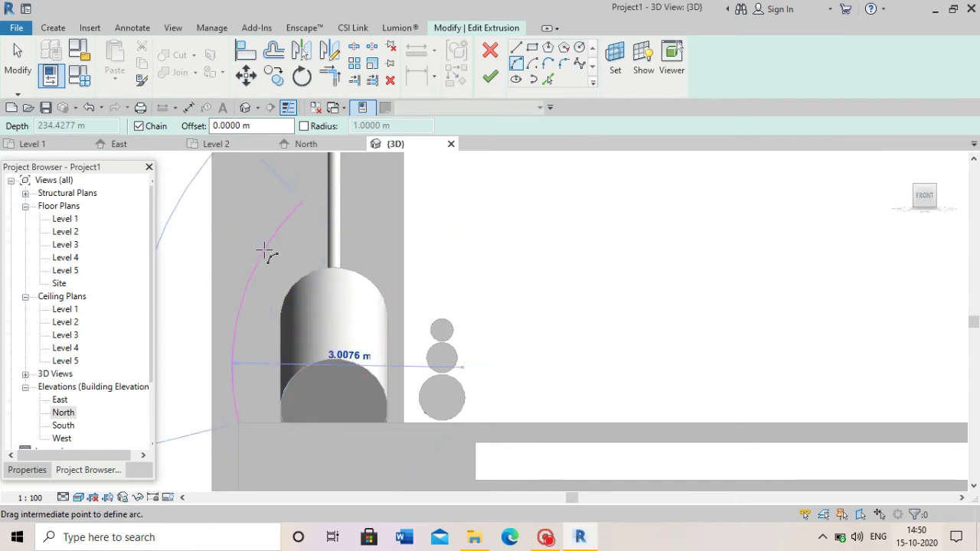
{"action": "left_click", "coordinate": [277, 272]}
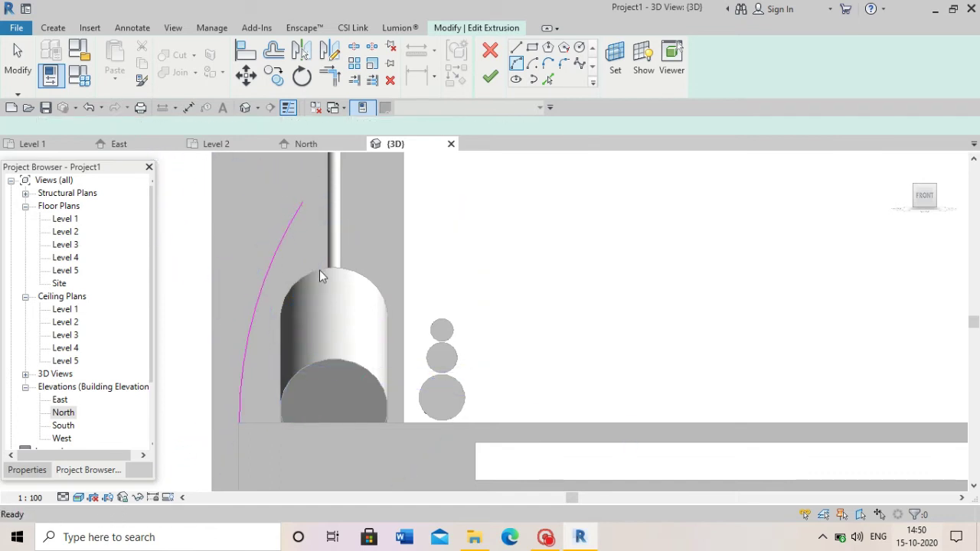
Use Pick Lines to add the arc and the deck's bottom edge to the sketch.
{"action": "left_click", "coordinate": [548, 79]}
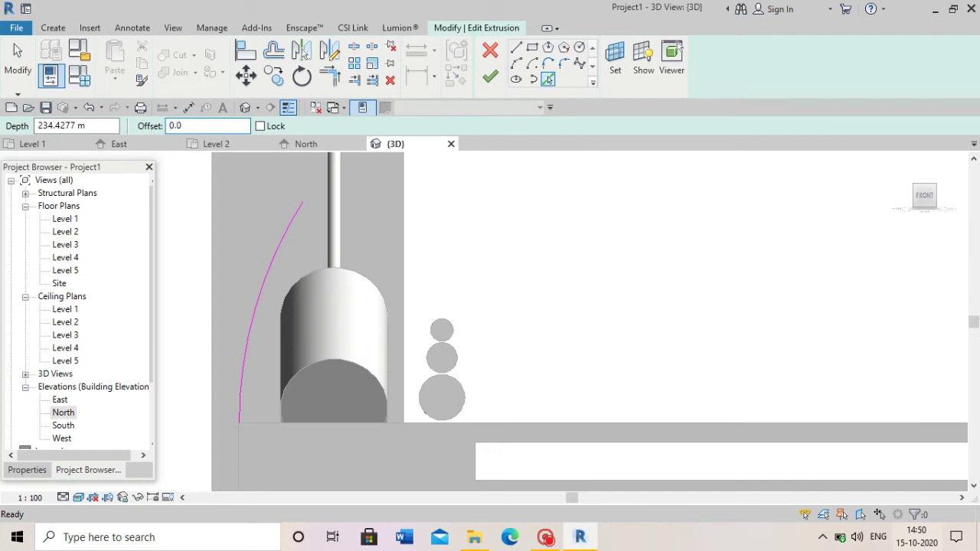
{"action": "left_click", "coordinate": [258, 293]}
{"action": "scroll", "coordinate": [242, 433], "scroll_direction": "up", "scroll_amount": 2}
{"action": "scroll", "coordinate": [242, 433], "scroll_direction": "up", "scroll_amount": 2}
{"action": "left_click", "coordinate": [287, 419]}
{"action": "key", "text": "Escape"}
{"action": "key", "text": "ctrl+z"}
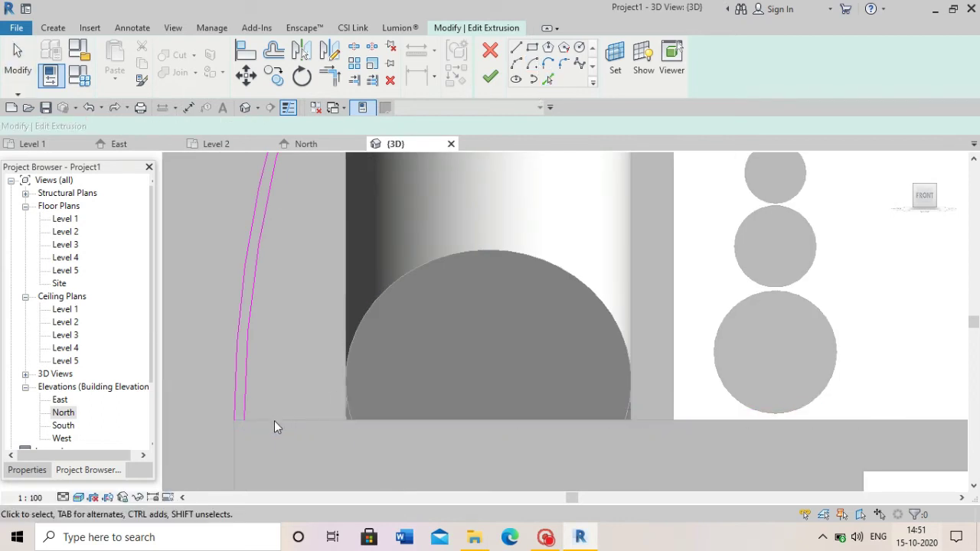
{"action": "left_click", "coordinate": [278, 406]}
{"action": "scroll", "coordinate": [309, 404], "scroll_direction": "down", "scroll_amount": 2}
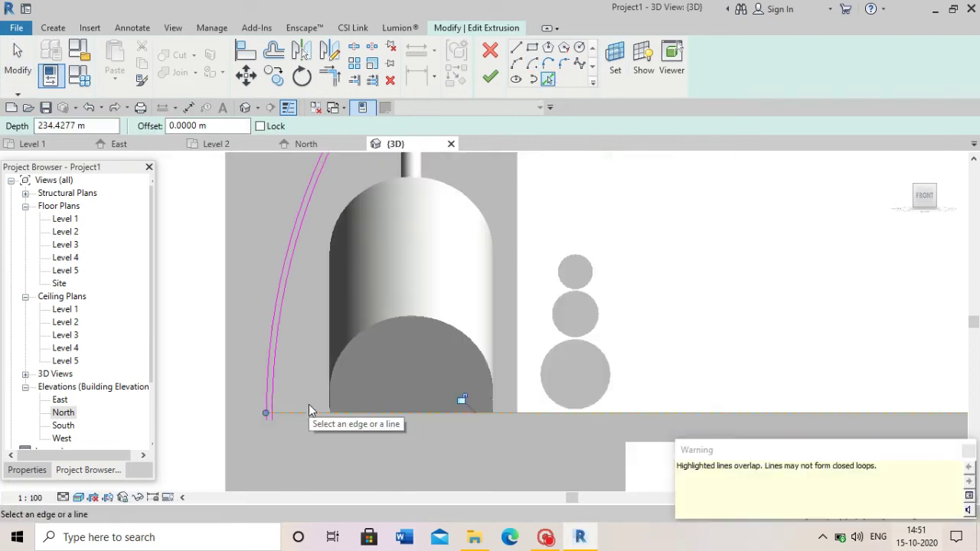
{"action": "middle_click_drag", "start_coordinate": [308, 404], "coordinate": [338, 235], "text": "shift"}
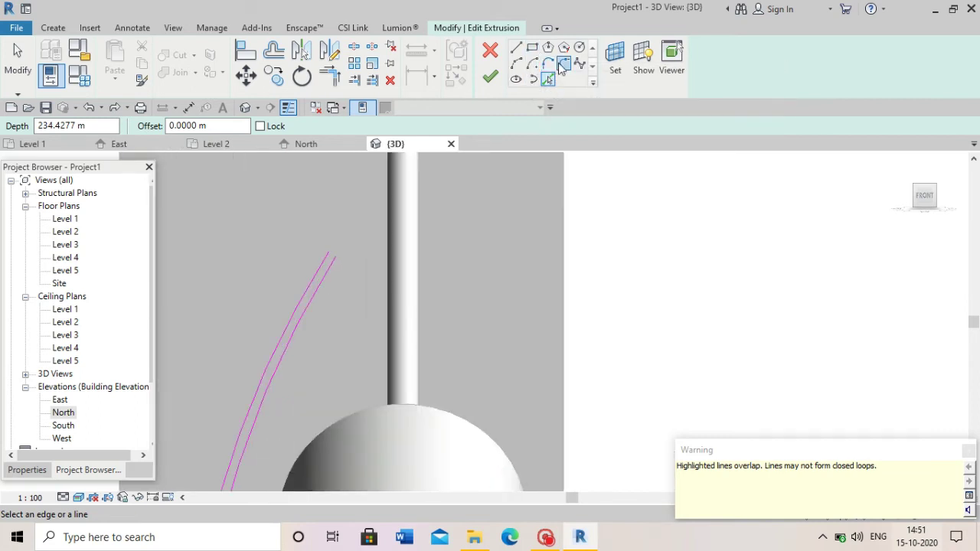
Close the top end of the curved profile with a small tangent end arc.
{"action": "left_click", "coordinate": [324, 274]}
{"action": "scroll", "coordinate": [336, 260], "scroll_direction": "up", "scroll_amount": 4}
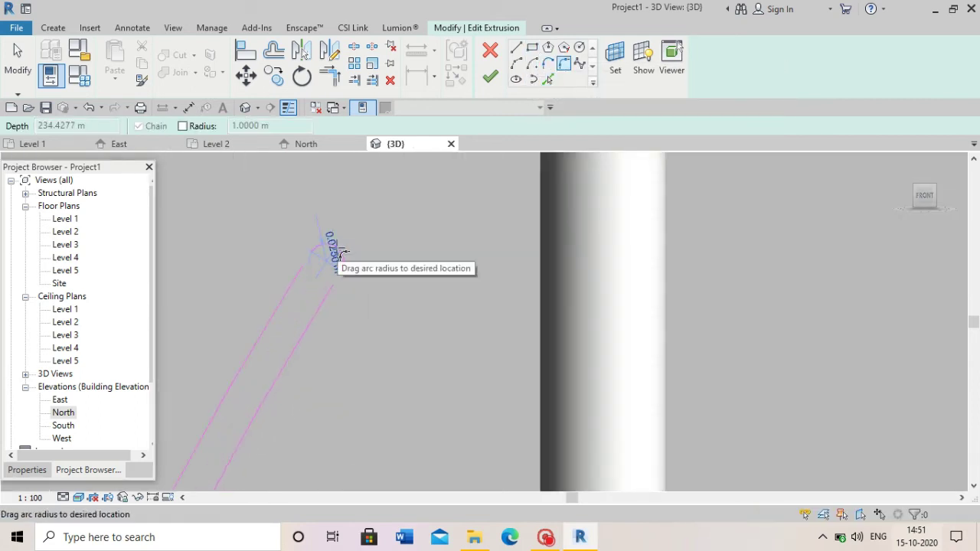
{"action": "scroll", "coordinate": [385, 250], "scroll_direction": "down", "scroll_amount": 3}
{"action": "key", "text": "Escape"}
{"action": "key", "text": "Escape"}
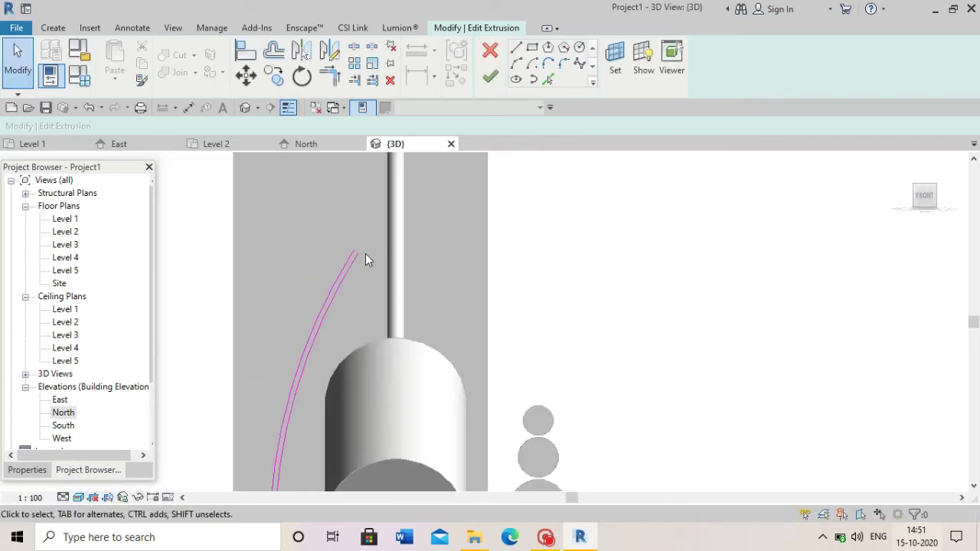
{"action": "scroll", "coordinate": [365, 254], "scroll_direction": "up", "scroll_amount": 4}
{"action": "left_click", "coordinate": [515, 64]}
{"action": "left_click", "coordinate": [353, 239]}
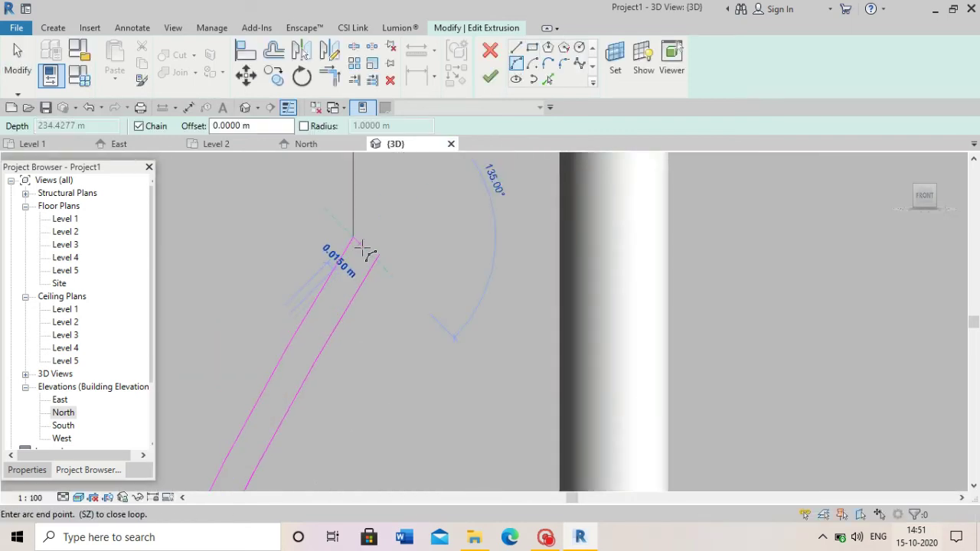
{"action": "left_click", "coordinate": [385, 254]}
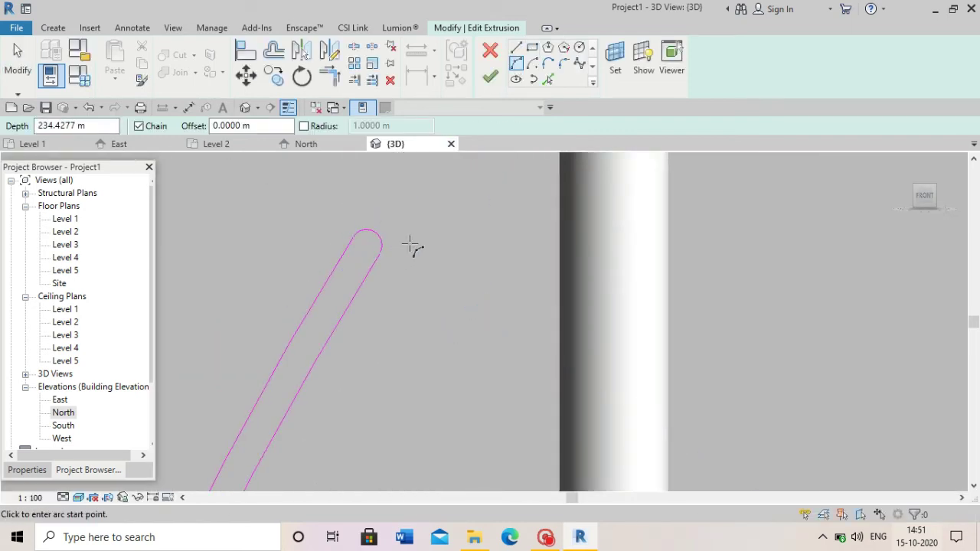
{"action": "scroll", "coordinate": [417, 222], "scroll_direction": "down", "scroll_amount": 5}
{"action": "scroll", "coordinate": [394, 328], "scroll_direction": "down", "scroll_amount": 1}
{"action": "scroll", "coordinate": [372, 404], "scroll_direction": "up", "scroll_amount": 5}
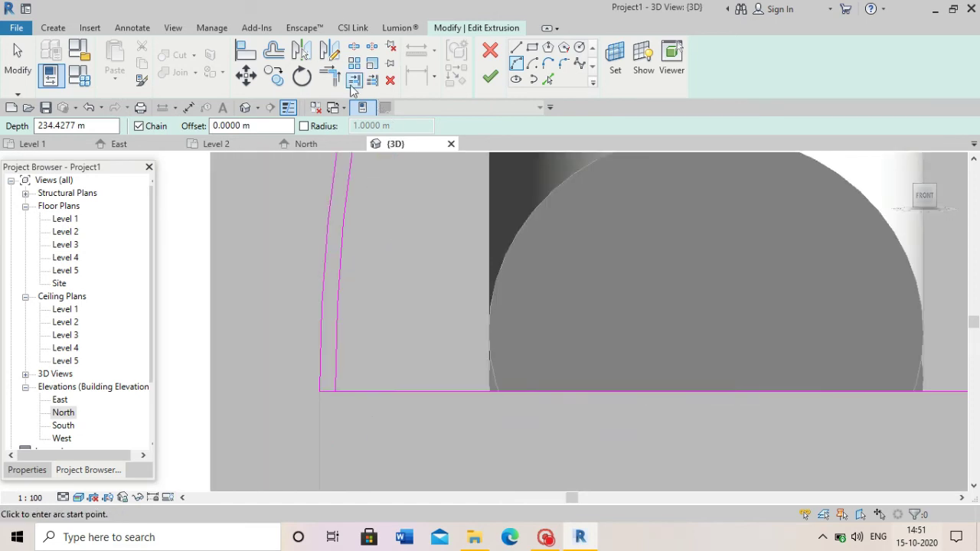
{"action": "left_click", "coordinate": [329, 75]}
{"action": "scroll", "coordinate": [339, 380], "scroll_direction": "down", "scroll_amount": 2}
Mirror the curved barrier profile across a vertical axis line at the deck midpoint.
{"action": "scroll", "coordinate": [339, 379], "scroll_direction": "down", "scroll_amount": 2}
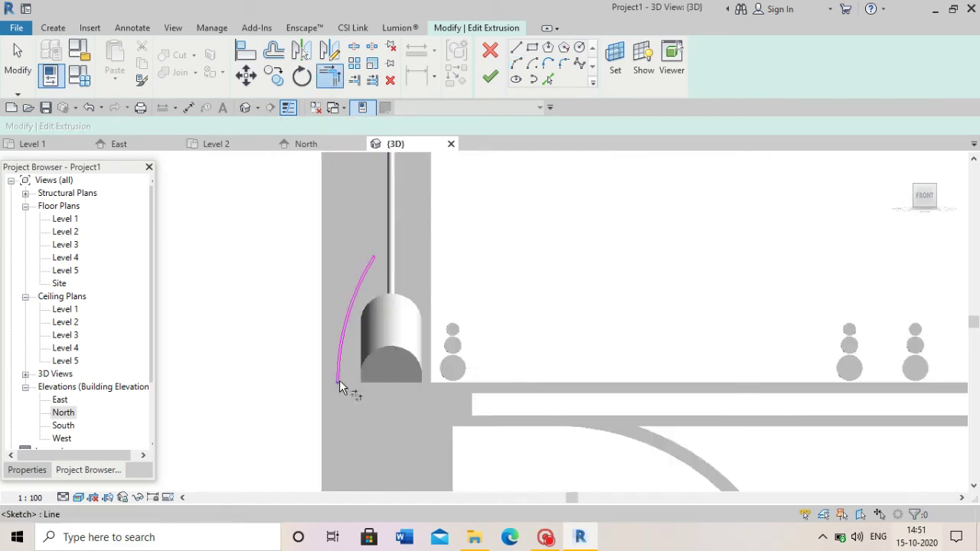
{"action": "scroll", "coordinate": [583, 261], "scroll_direction": "down", "scroll_amount": 1}
{"action": "left_click", "coordinate": [754, 426]}
{"action": "left_click", "coordinate": [754, 378]}
{"action": "key", "text": "Escape"}
{"action": "key", "text": "Escape"}
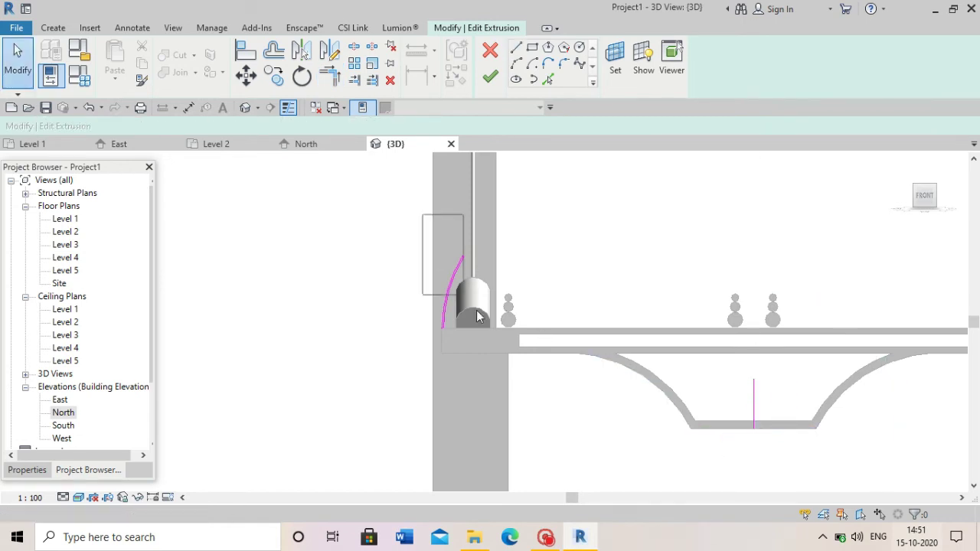
{"action": "left_click_drag", "start_coordinate": [478, 316], "coordinate": [483, 335]}
{"action": "left_click", "coordinate": [755, 383]}
Delete the leftover sketch line and finish the extrusion sketch.
{"action": "scroll", "coordinate": [689, 392], "scroll_direction": "down", "scroll_amount": 3}
{"action": "scroll", "coordinate": [836, 334], "scroll_direction": "up", "scroll_amount": 4}
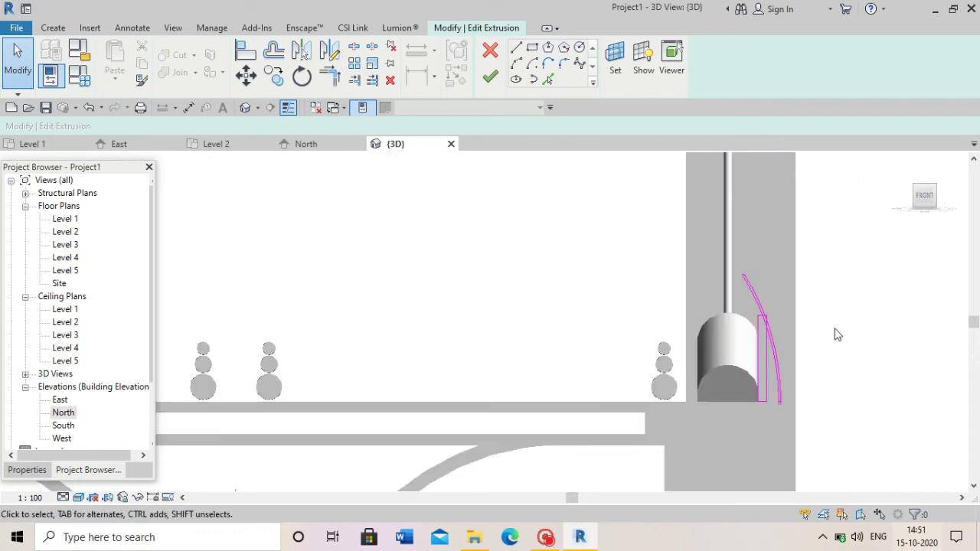
{"action": "left_click_drag", "start_coordinate": [777, 435], "coordinate": [777, 435]}
{"action": "key", "text": "Delete"}
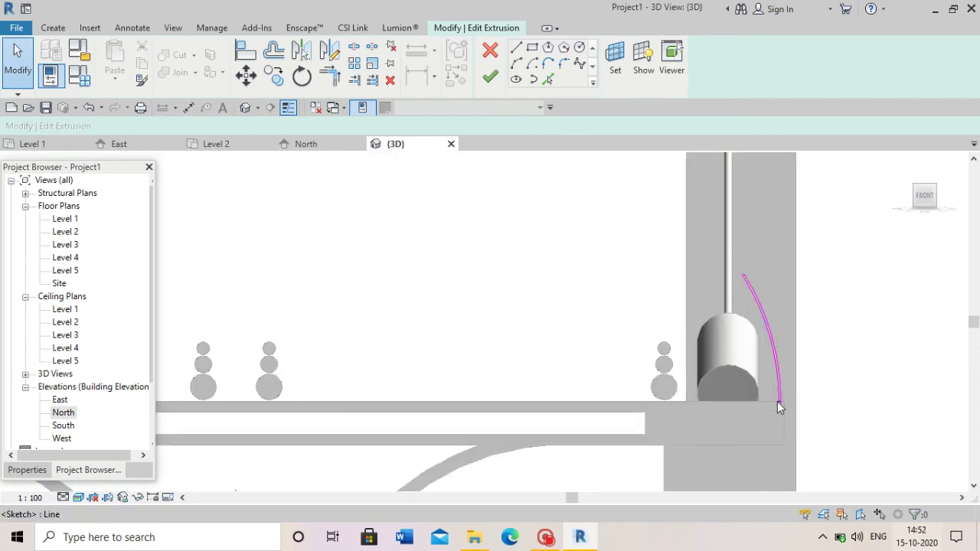
{"action": "scroll", "coordinate": [777, 401], "scroll_direction": "up", "scroll_amount": 2}
{"action": "scroll", "coordinate": [783, 415], "scroll_direction": "up", "scroll_amount": 2}
{"action": "scroll", "coordinate": [757, 424], "scroll_direction": "down", "scroll_amount": 3}
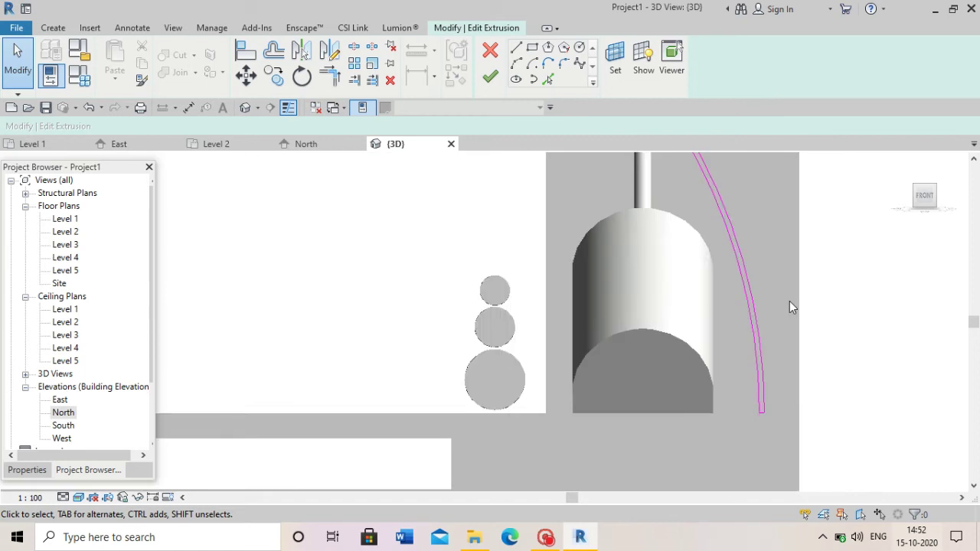
{"action": "scroll", "coordinate": [790, 300], "scroll_direction": "down", "scroll_amount": 3}
{"action": "key", "text": "Escape"}
{"action": "key", "text": "Escape"}
{"action": "scroll", "coordinate": [376, 438], "scroll_direction": "down", "scroll_amount": 3}
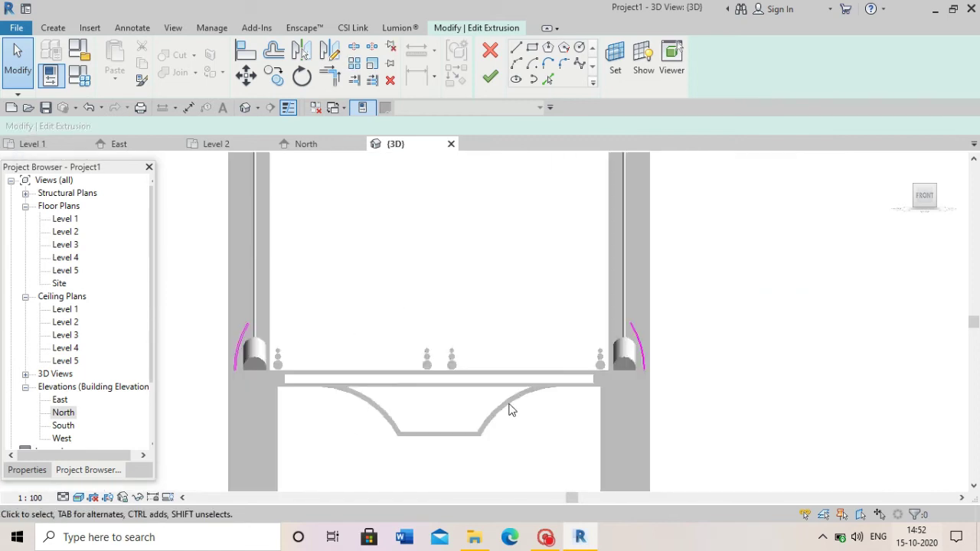
{"action": "left_click", "coordinate": [490, 77]}
{"action": "left_click", "coordinate": [928, 199]}
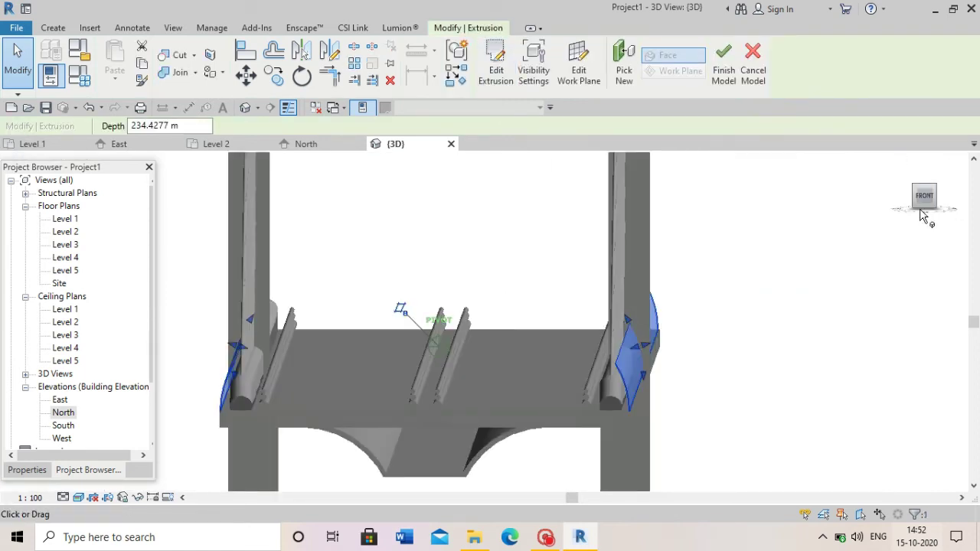
{"action": "middle_click_drag", "start_coordinate": [438, 337], "coordinate": [490, 329], "text": "shift"}
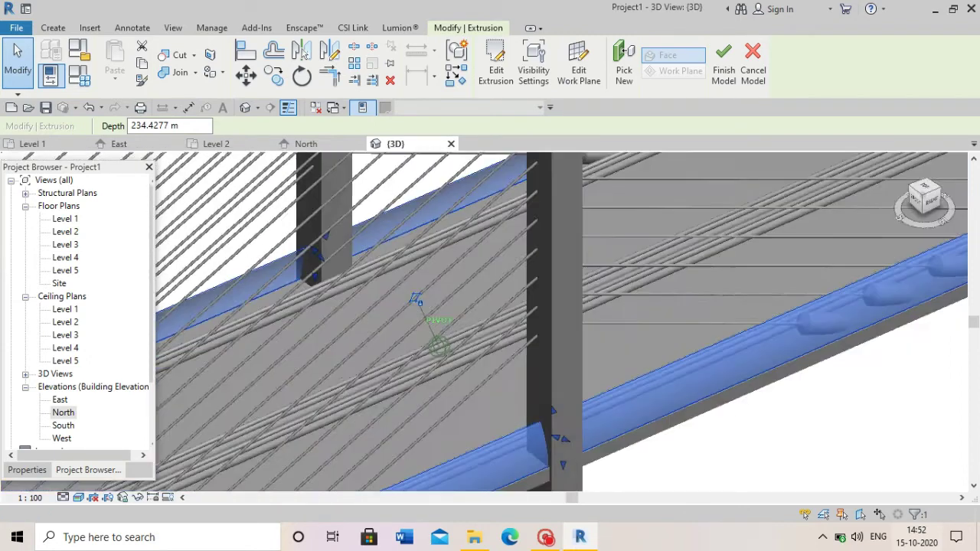
{"action": "scroll", "coordinate": [788, 280], "scroll_direction": "down", "scroll_amount": 3}
{"action": "scroll", "coordinate": [788, 280], "scroll_direction": "down", "scroll_amount": 3}
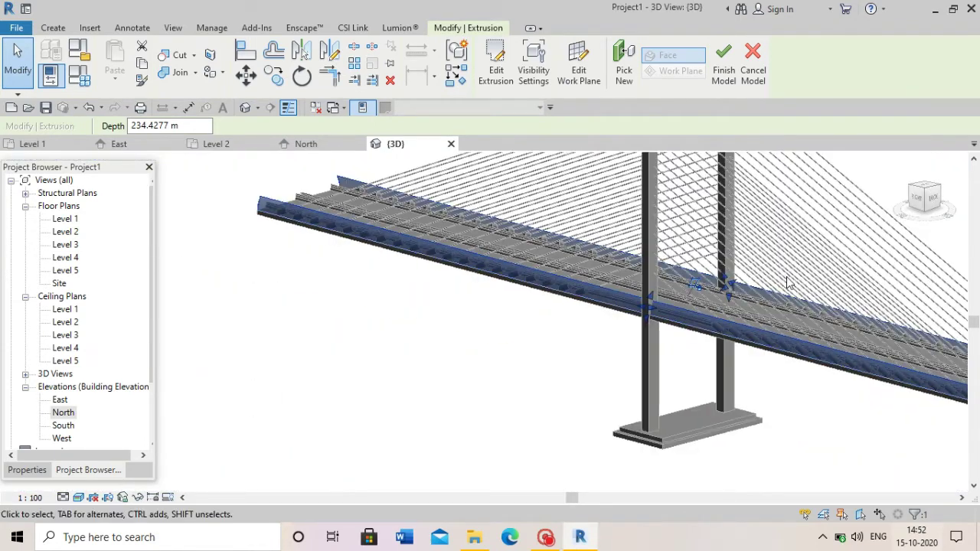
{"action": "left_click", "coordinate": [495, 376]}
{"action": "scroll", "coordinate": [636, 315], "scroll_direction": "down", "scroll_amount": 2}
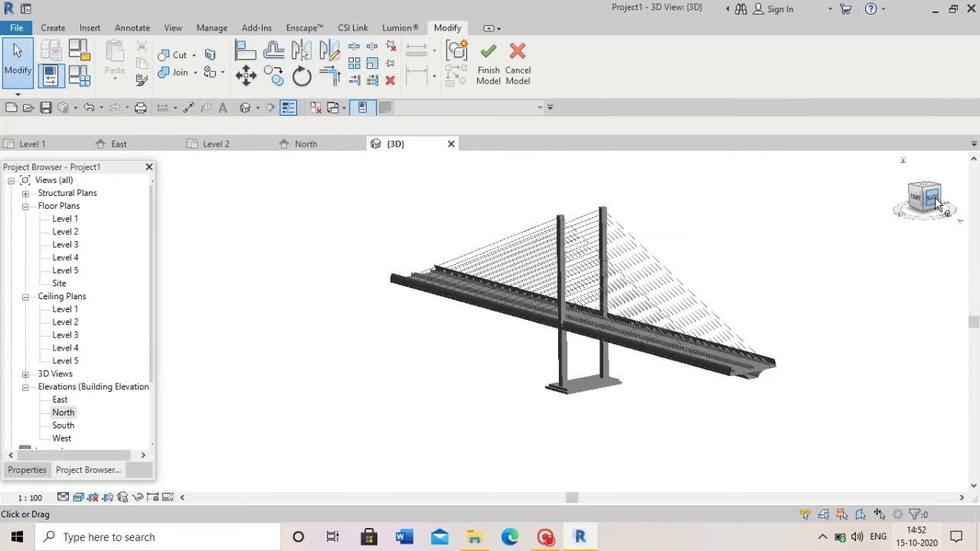
{"action": "middle_click_drag", "start_coordinate": [637, 315], "coordinate": [460, 346], "text": "shift"}
{"action": "scroll", "coordinate": [455, 337], "scroll_direction": "up", "scroll_amount": 3}
{"action": "scroll", "coordinate": [452, 331], "scroll_direction": "up", "scroll_amount": 4}
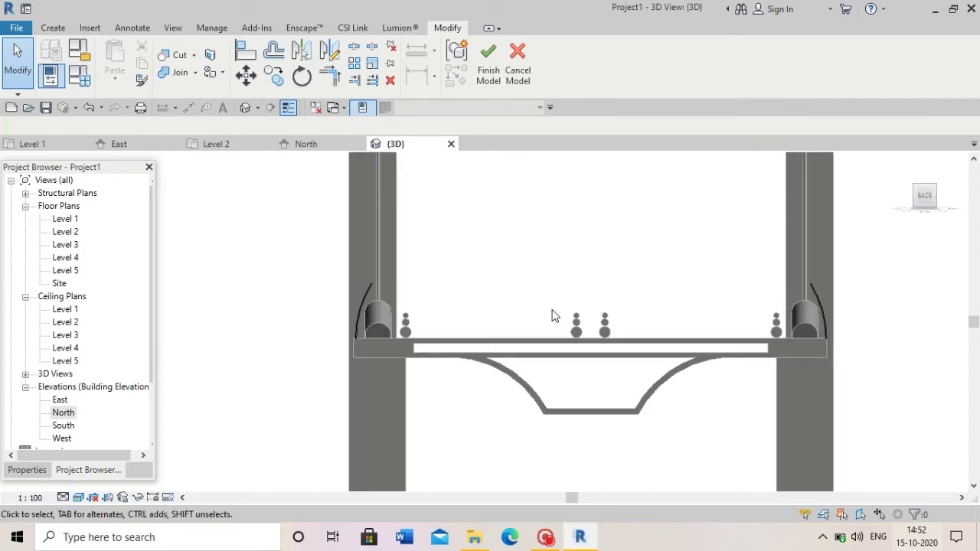
{"action": "scroll", "coordinate": [645, 316], "scroll_direction": "up", "scroll_amount": 1}
{"action": "left_click", "coordinate": [930, 203]}
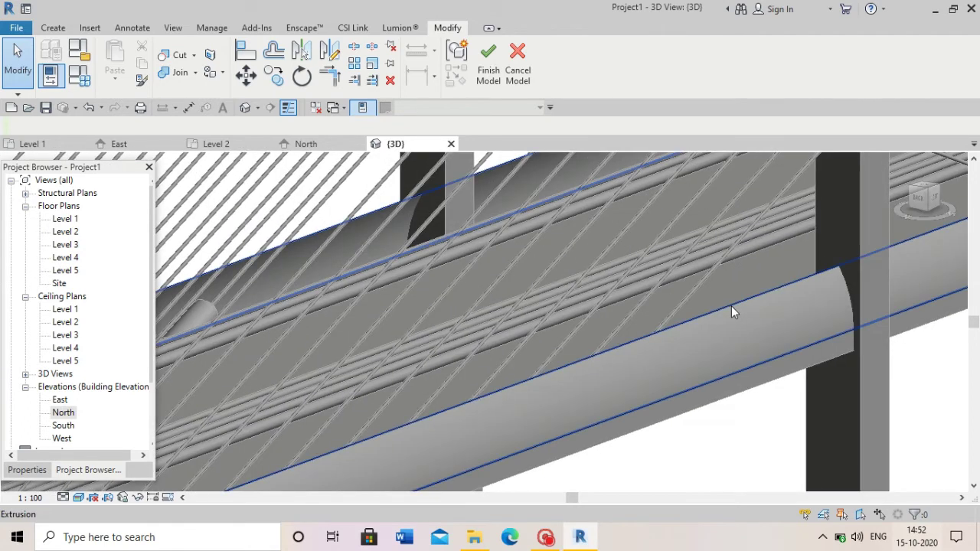
{"action": "scroll", "coordinate": [731, 305], "scroll_direction": "down", "scroll_amount": 3}
{"action": "scroll", "coordinate": [725, 317], "scroll_direction": "down", "scroll_amount": 1}
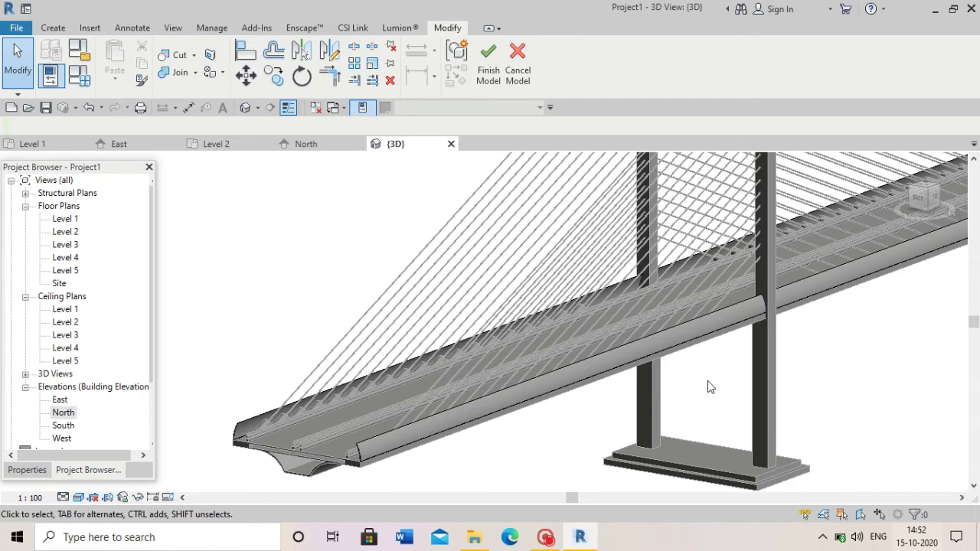
{"action": "scroll", "coordinate": [708, 380], "scroll_direction": "down", "scroll_amount": 1}
{"action": "scroll", "coordinate": [454, 409], "scroll_direction": "up", "scroll_amount": 3}
{"action": "scroll", "coordinate": [500, 384], "scroll_direction": "down", "scroll_amount": 2}
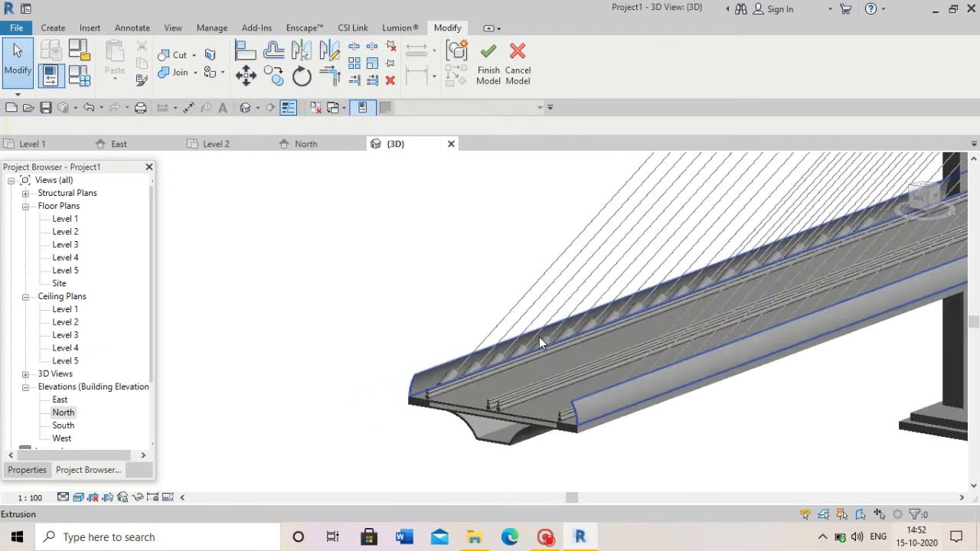
{"action": "scroll", "coordinate": [539, 337], "scroll_direction": "down", "scroll_amount": 3}
{"action": "left_click", "coordinate": [934, 201]}
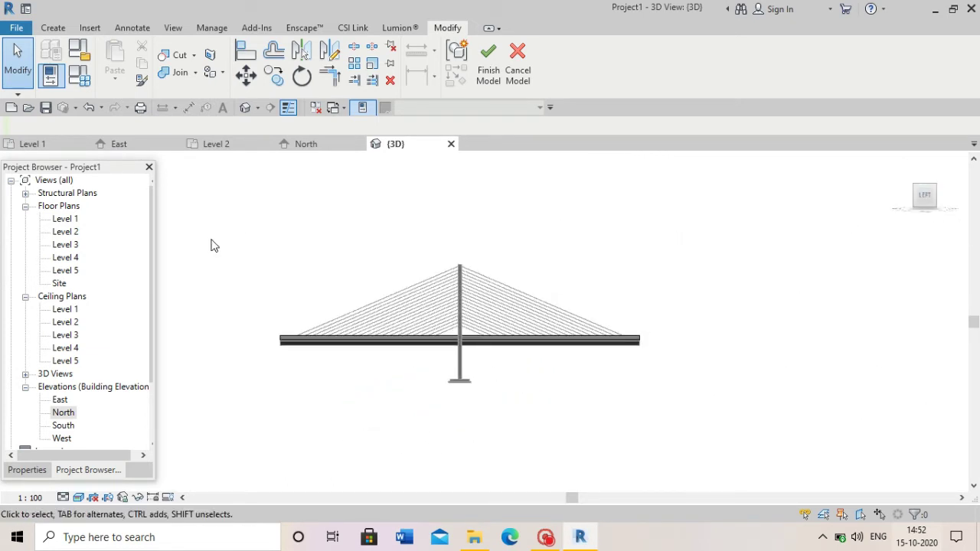
Finish editing the bridge in-place model.
{"action": "left_click_drag", "start_coordinate": [223, 182], "coordinate": [733, 459]}
{"action": "left_click_drag", "start_coordinate": [689, 409], "coordinate": [689, 410]}
{"action": "scroll", "coordinate": [630, 350], "scroll_direction": "up", "scroll_amount": 3}
{"action": "scroll", "coordinate": [636, 344], "scroll_direction": "up", "scroll_amount": 2}
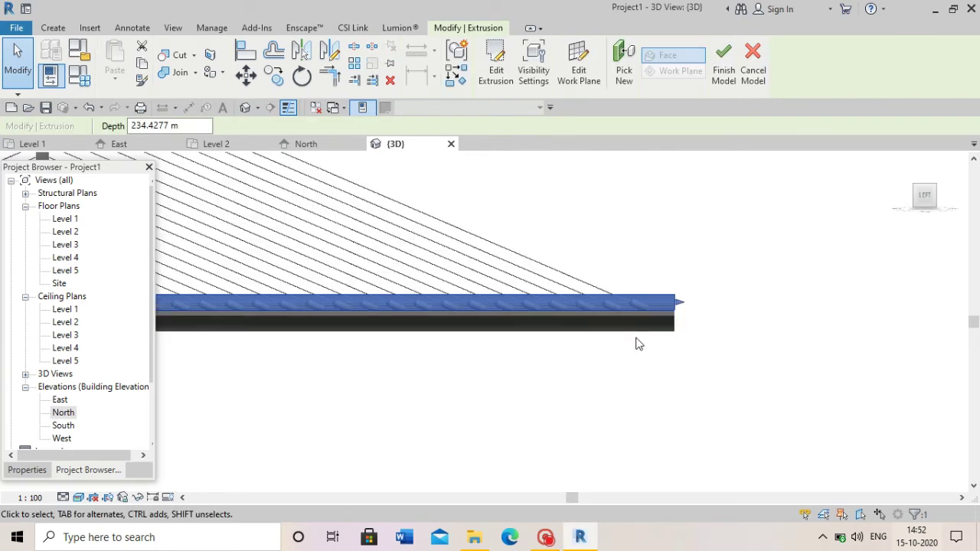
{"action": "scroll", "coordinate": [728, 375], "scroll_direction": "down", "scroll_amount": 4}
{"action": "scroll", "coordinate": [728, 375], "scroll_direction": "down", "scroll_amount": 2}
{"action": "left_click", "coordinate": [724, 69]}
Mirror-copy the entire bridge span end-to-end, then check both spans from a corner view.
{"action": "left_click_drag", "start_coordinate": [356, 227], "coordinate": [760, 477]}
{"action": "scroll", "coordinate": [729, 364], "scroll_direction": "up", "scroll_amount": 5}
{"action": "key", "text": "m"}
{"action": "key", "text": "m"}
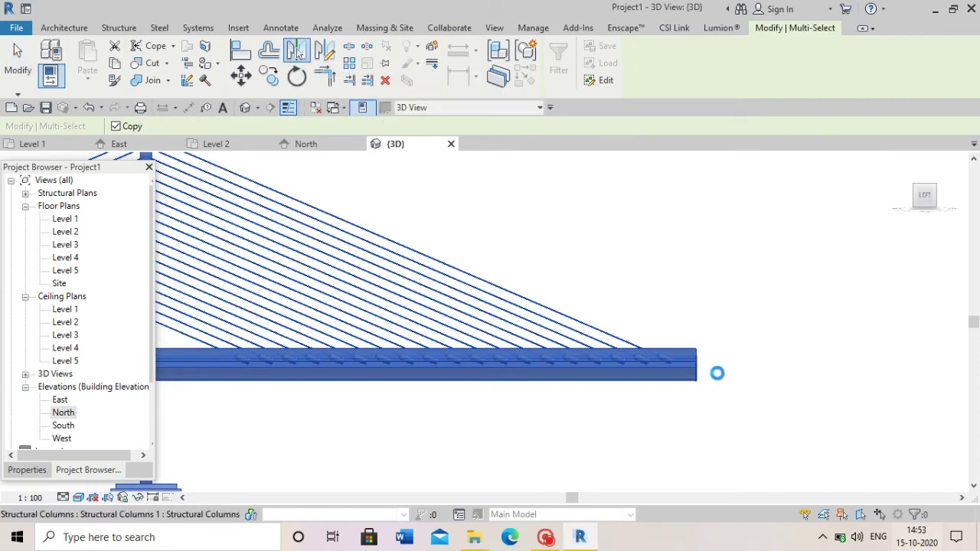
{"action": "scroll", "coordinate": [712, 375], "scroll_direction": "down", "scroll_amount": 2}
{"action": "scroll", "coordinate": [716, 406], "scroll_direction": "down", "scroll_amount": 2}
{"action": "left_click", "coordinate": [719, 436]}
{"action": "scroll", "coordinate": [647, 409], "scroll_direction": "down", "scroll_amount": 2}
{"action": "scroll", "coordinate": [672, 393], "scroll_direction": "up", "scroll_amount": 1}
{"action": "scroll", "coordinate": [671, 393], "scroll_direction": "up", "scroll_amount": 1}
{"action": "left_click", "coordinate": [932, 208]}
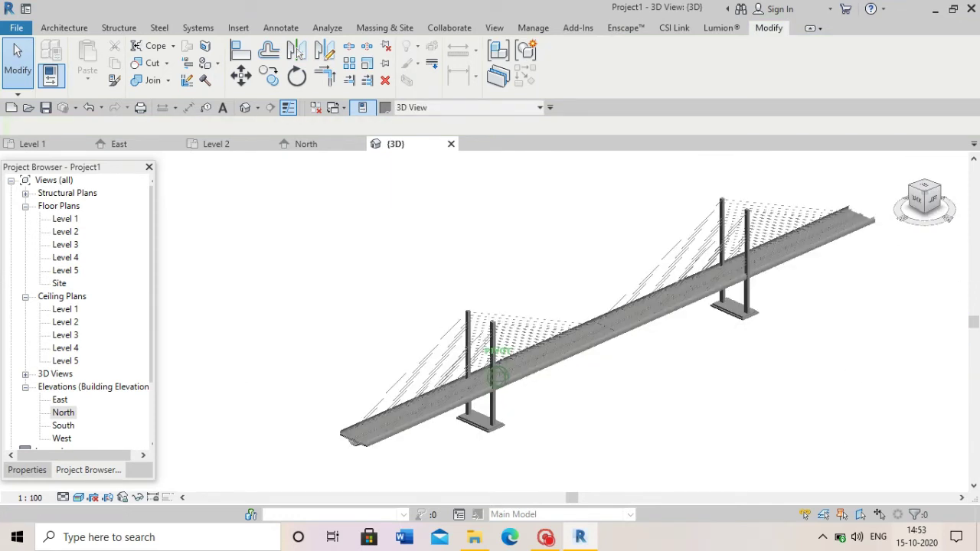
{"action": "left_click", "coordinate": [930, 198]}
Drag the left deck piece further to the left.
{"action": "scroll", "coordinate": [304, 338], "scroll_direction": "up", "scroll_amount": 2}
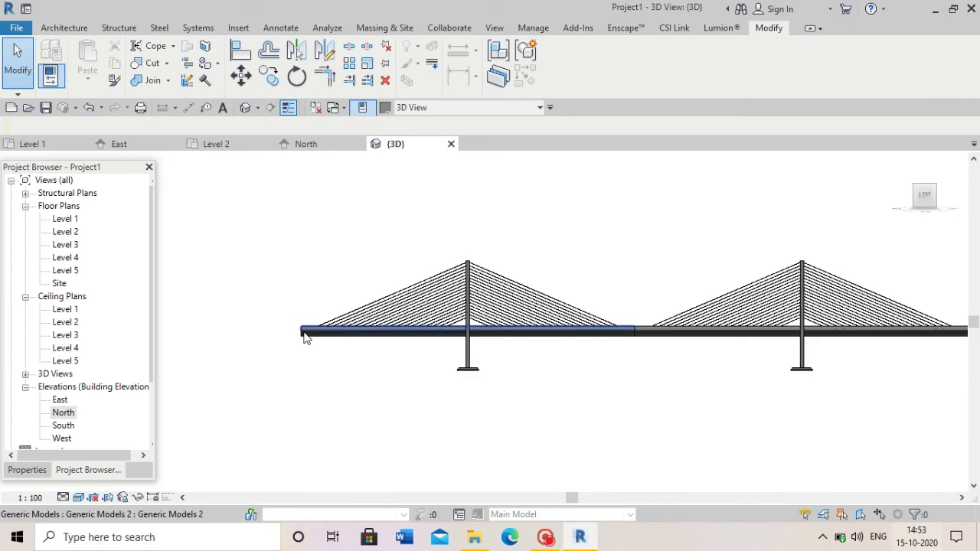
{"action": "left_click", "coordinate": [304, 338]}
{"action": "left_click_drag", "start_coordinate": [295, 338], "coordinate": [232, 338]}
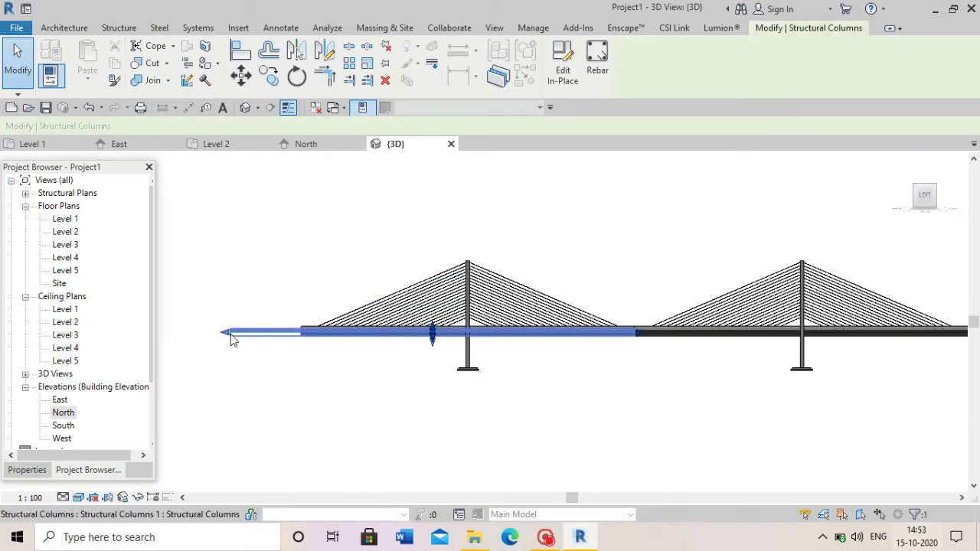
{"action": "left_click", "coordinate": [243, 372]}
{"action": "scroll", "coordinate": [243, 372], "scroll_direction": "up", "scroll_amount": 2}
{"action": "scroll", "coordinate": [258, 319], "scroll_direction": "up", "scroll_amount": 2}
{"action": "scroll", "coordinate": [266, 372], "scroll_direction": "down", "scroll_amount": 2}
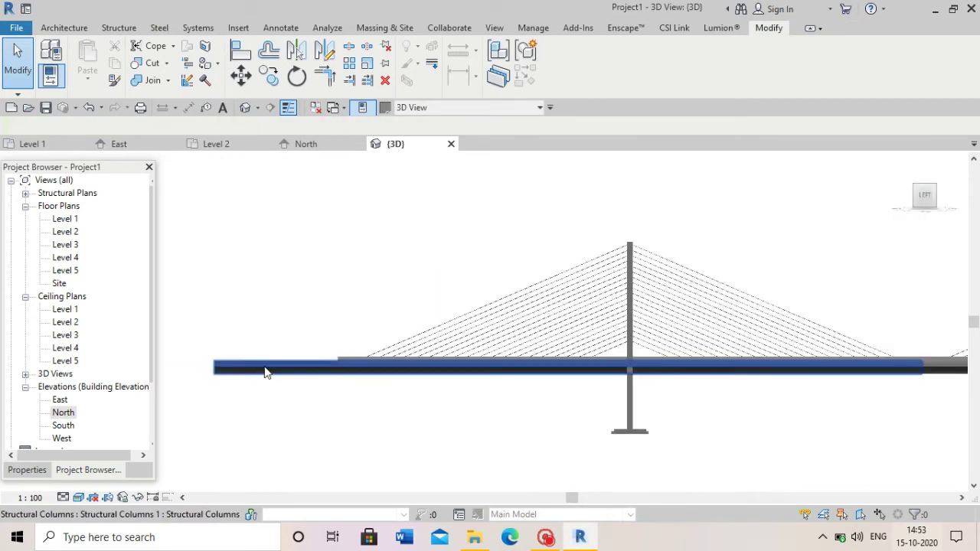
{"action": "scroll", "coordinate": [265, 372], "scroll_direction": "down", "scroll_amount": 3}
Lengthen the right deck column slightly by dragging its end grip.
{"action": "left_click", "coordinate": [800, 373]}
{"action": "scroll", "coordinate": [799, 372], "scroll_direction": "up", "scroll_amount": 2}
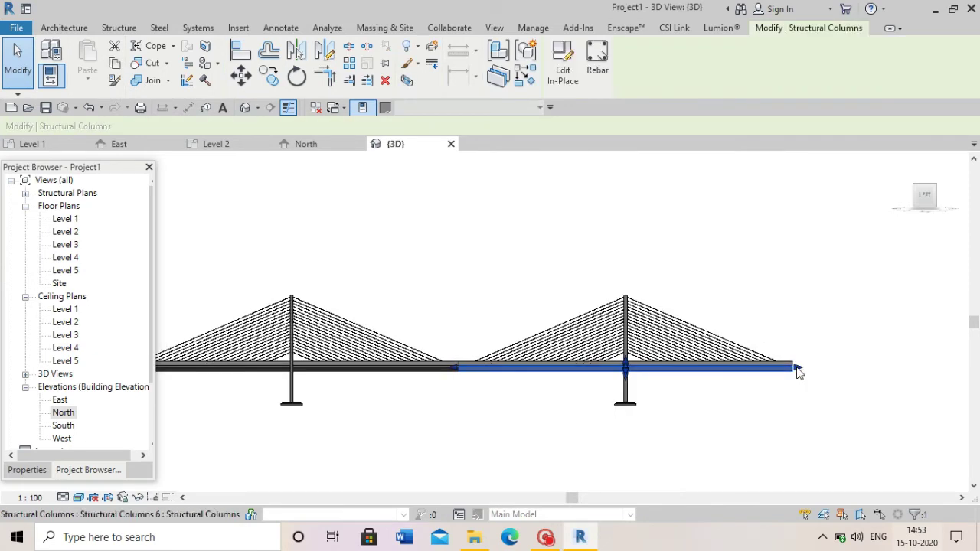
{"action": "left_click_drag", "start_coordinate": [831, 370], "coordinate": [835, 371]}
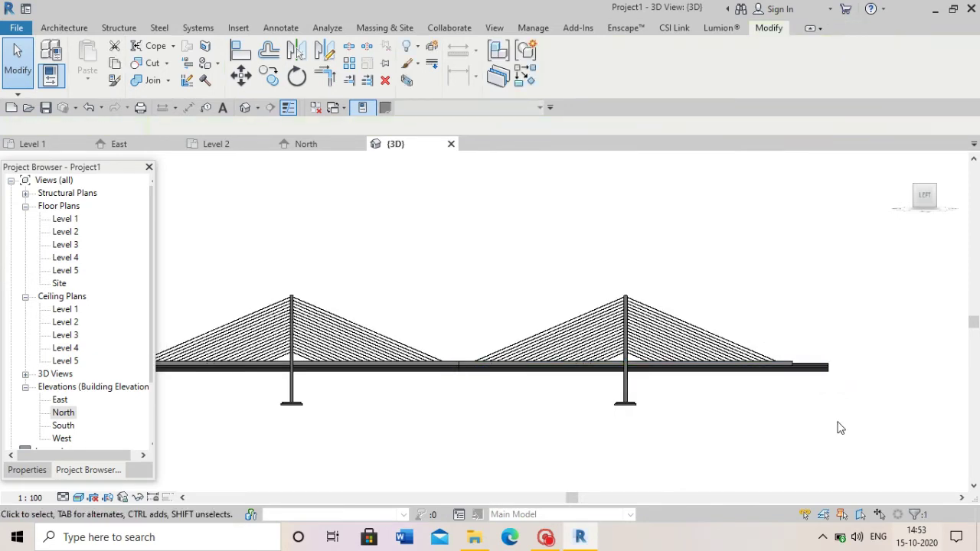
{"action": "scroll", "coordinate": [844, 392], "scroll_direction": "down", "scroll_amount": 2}
{"action": "scroll", "coordinate": [844, 392], "scroll_direction": "up", "scroll_amount": 2}
{"action": "left_click", "coordinate": [840, 373]}
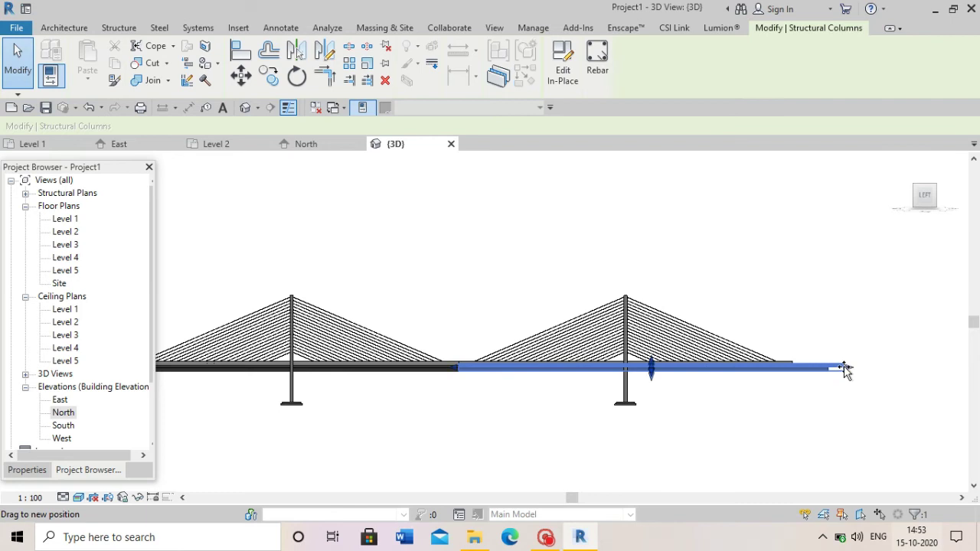
{"action": "left_click", "coordinate": [833, 391]}
{"action": "scroll", "coordinate": [792, 372], "scroll_direction": "up", "scroll_amount": 1}
{"action": "scroll", "coordinate": [802, 367], "scroll_direction": "up", "scroll_amount": 2}
Inspect the deck generic model from the ViewCube Top view.
{"action": "left_click", "coordinate": [801, 368]}
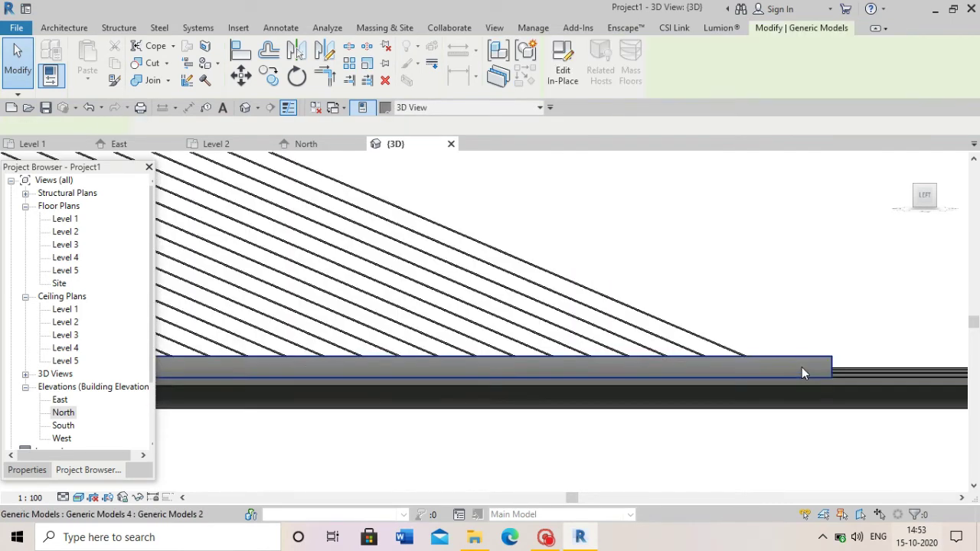
{"action": "scroll", "coordinate": [801, 368], "scroll_direction": "down", "scroll_amount": 2}
{"action": "scroll", "coordinate": [801, 368], "scroll_direction": "down", "scroll_amount": 1}
{"action": "left_click", "coordinate": [929, 183]}
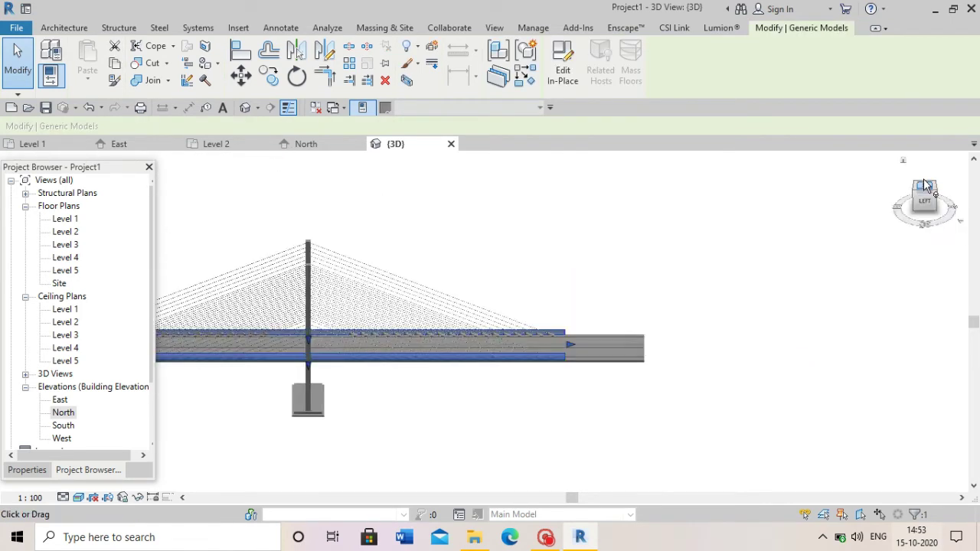
{"action": "scroll", "coordinate": [685, 339], "scroll_direction": "up", "scroll_amount": 2}
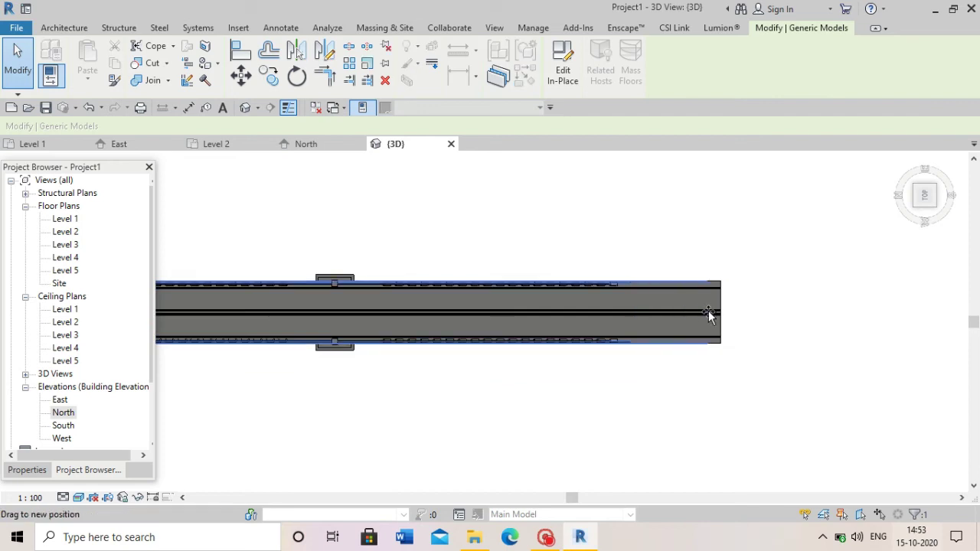
{"action": "scroll", "coordinate": [789, 325], "scroll_direction": "down", "scroll_amount": 2}
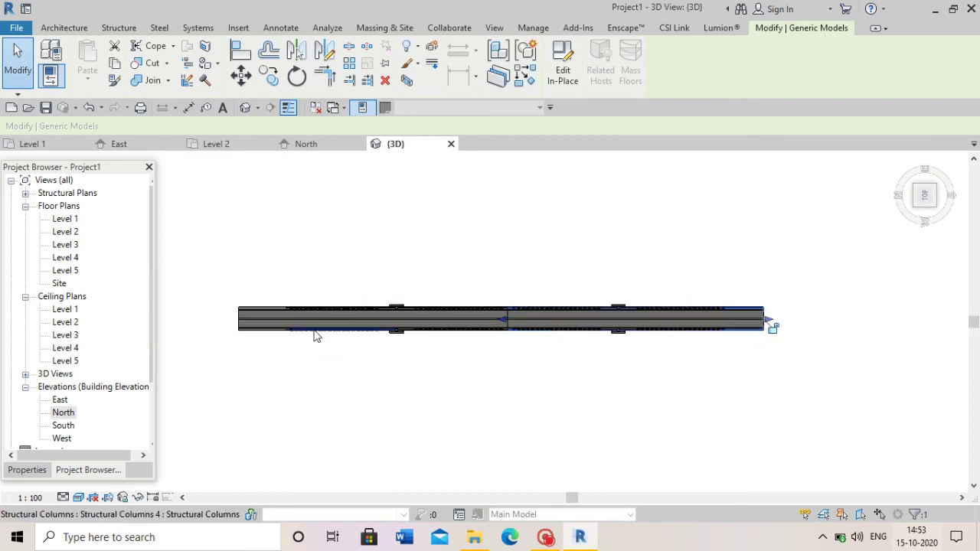
{"action": "scroll", "coordinate": [292, 316], "scroll_direction": "up", "scroll_amount": 2}
{"action": "scroll", "coordinate": [292, 310], "scroll_direction": "up", "scroll_amount": 2}
{"action": "scroll", "coordinate": [431, 223], "scroll_direction": "up", "scroll_amount": 1}
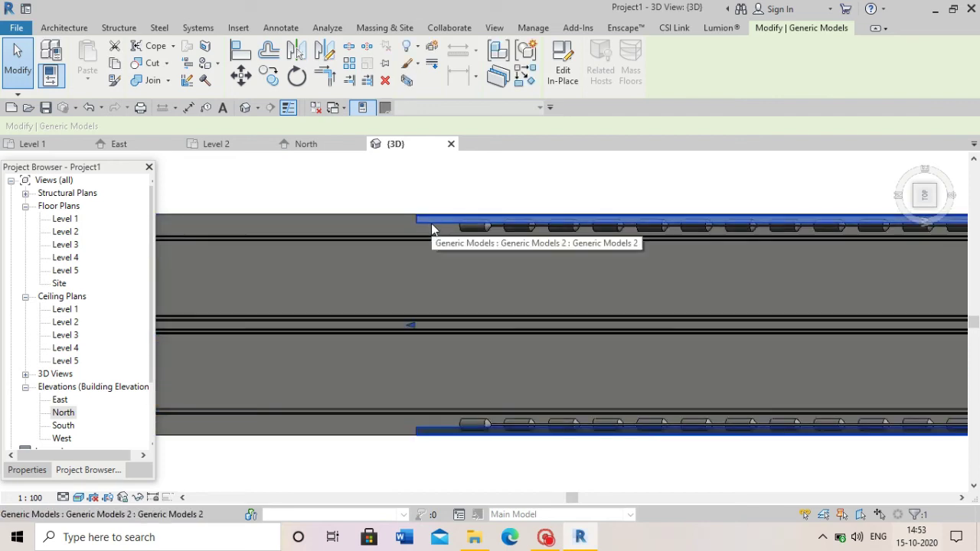
{"action": "key", "text": "Escape"}
{"action": "scroll", "coordinate": [431, 223], "scroll_direction": "down", "scroll_amount": 2}
{"action": "scroll", "coordinate": [514, 238], "scroll_direction": "down", "scroll_amount": 2}
{"action": "scroll", "coordinate": [485, 233], "scroll_direction": "down", "scroll_amount": 1}
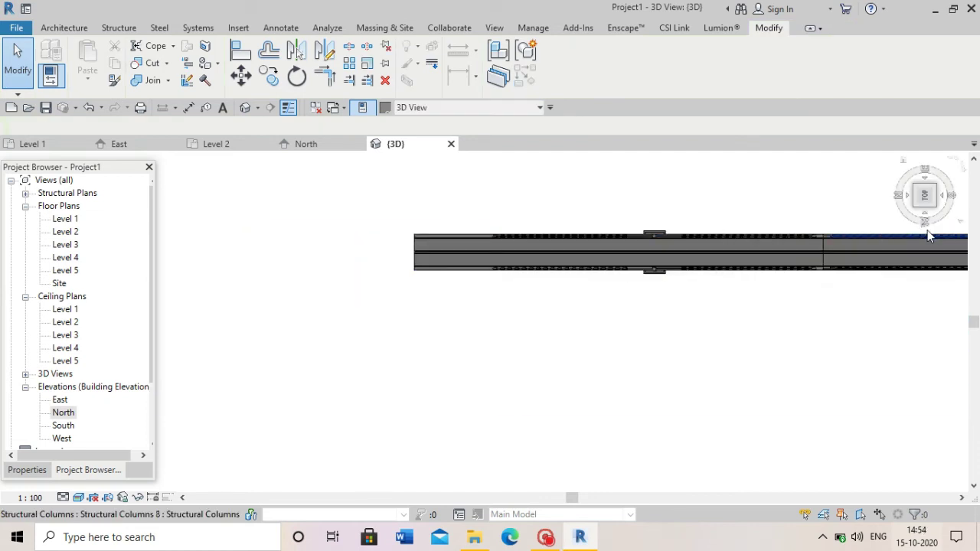
{"action": "scroll", "coordinate": [770, 270], "scroll_direction": "up", "scroll_amount": 3}
{"action": "scroll", "coordinate": [770, 276], "scroll_direction": "up", "scroll_amount": 2}
Shift the deck generic model left so the deck pieces line up end to end.
{"action": "left_click", "coordinate": [681, 301]}
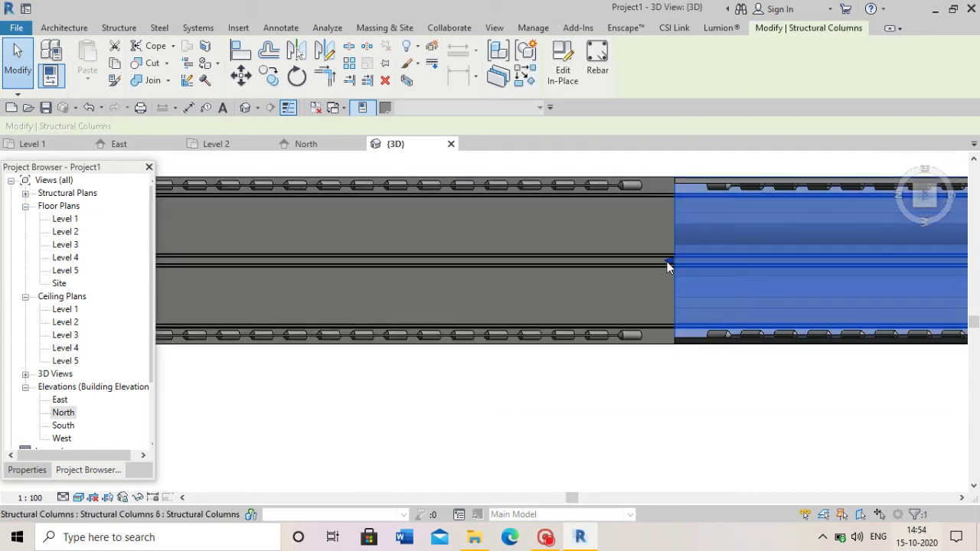
{"action": "scroll", "coordinate": [651, 279], "scroll_direction": "down", "scroll_amount": 2}
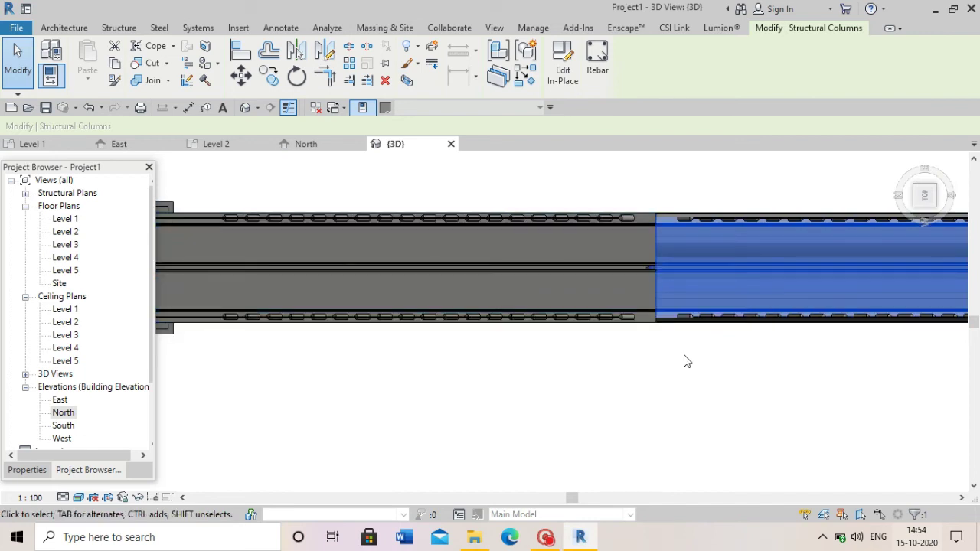
{"action": "left_click", "coordinate": [659, 326]}
{"action": "scroll", "coordinate": [651, 307], "scroll_direction": "up", "scroll_amount": 1}
{"action": "left_click_drag", "start_coordinate": [643, 290], "coordinate": [470, 288]}
{"action": "scroll", "coordinate": [790, 393], "scroll_direction": "down", "scroll_amount": 3}
{"action": "scroll", "coordinate": [393, 379], "scroll_direction": "up", "scroll_amount": 1}
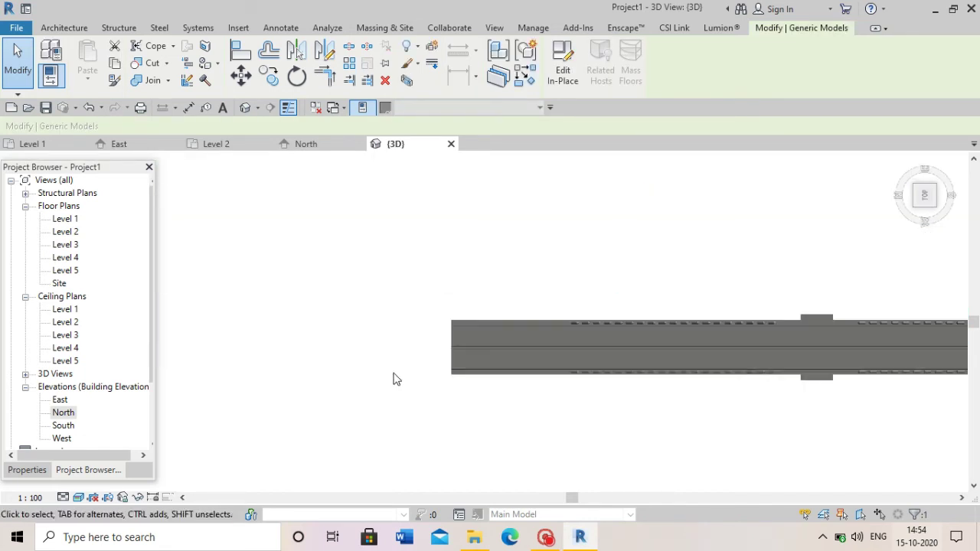
{"action": "scroll", "coordinate": [605, 369], "scroll_direction": "down", "scroll_amount": 1}
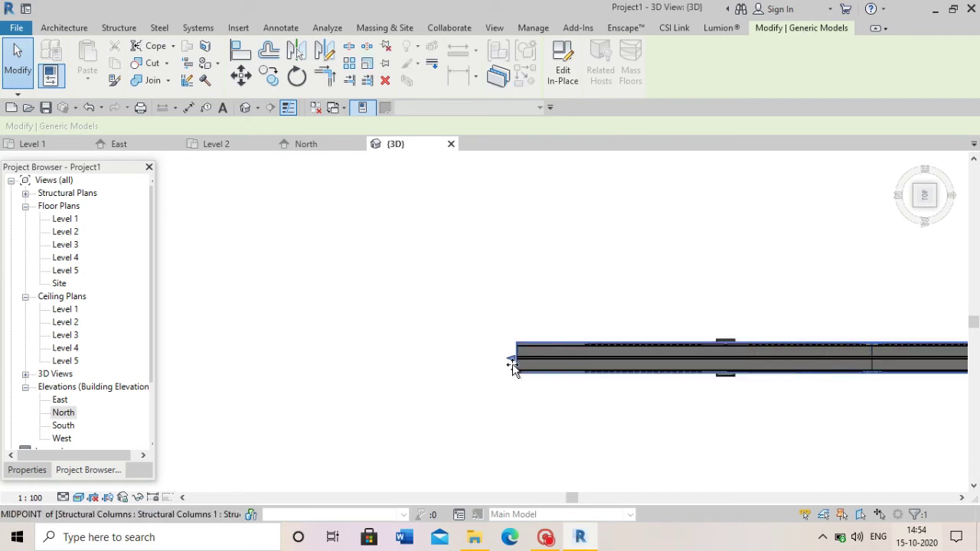
{"action": "left_click", "coordinate": [547, 393]}
{"action": "middle_click_drag", "start_coordinate": [966, 366], "coordinate": [722, 354]}
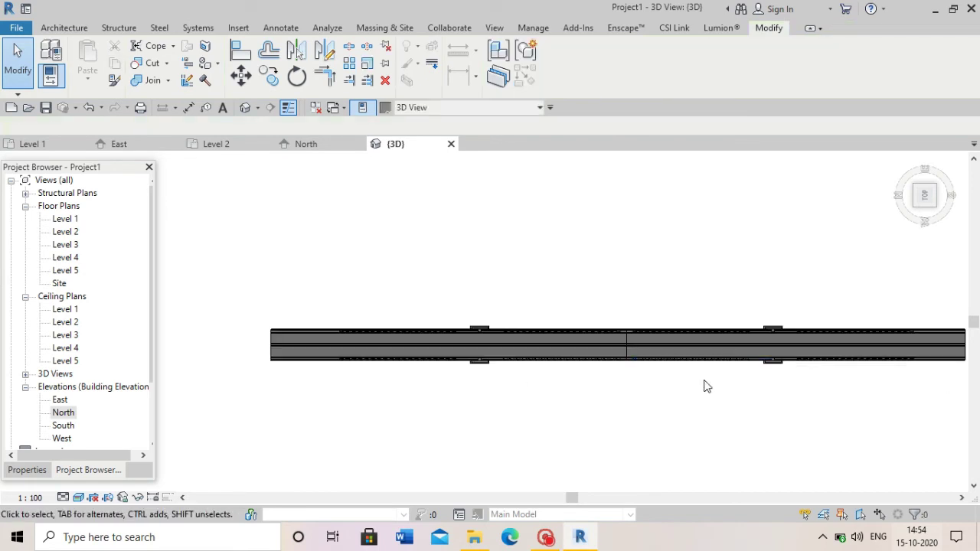
{"action": "scroll", "coordinate": [707, 386], "scroll_direction": "up", "scroll_amount": 1}
In the view's Graphic Display Options, hide edges and enable anti-aliased smooth lines.
{"action": "left_click", "coordinate": [927, 208]}
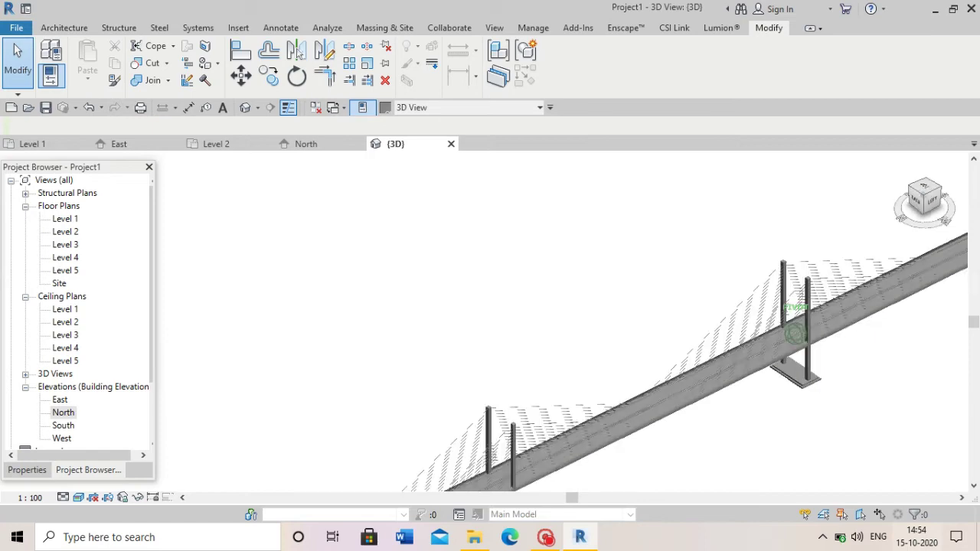
{"action": "mouse_move", "coordinate": [689, 350]}
{"action": "middle_mouse_down", "text": "shift"}
{"action": "mouse_move", "coordinate": [536, 394]}
{"action": "mouse_move", "coordinate": [299, 431]}
{"action": "mouse_move", "coordinate": [197, 419]}
{"action": "middle_mouse_up", "text": "shift"}
{"action": "scroll", "coordinate": [198, 420], "scroll_direction": "up", "scroll_amount": 3}
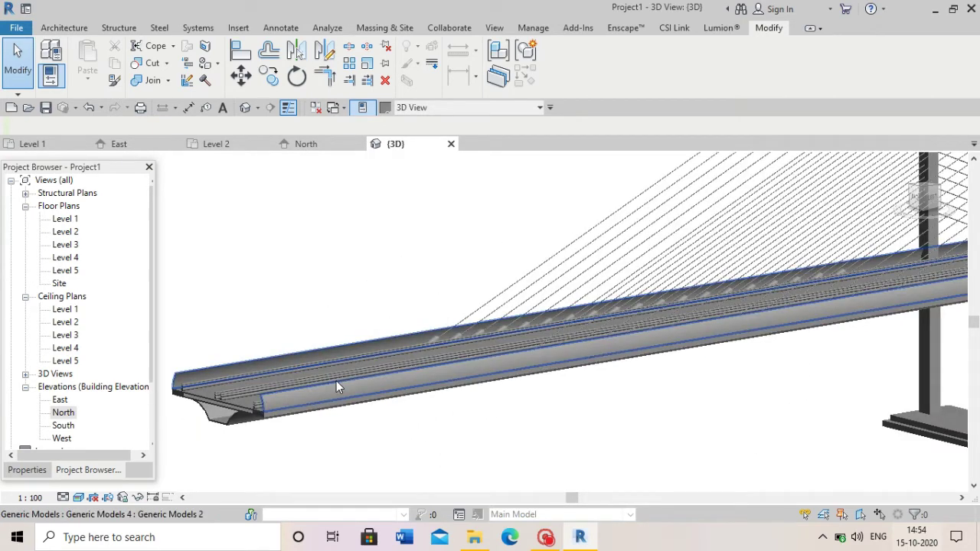
{"action": "scroll", "coordinate": [337, 385], "scroll_direction": "down", "scroll_amount": 1}
{"action": "left_click", "coordinate": [36, 470]}
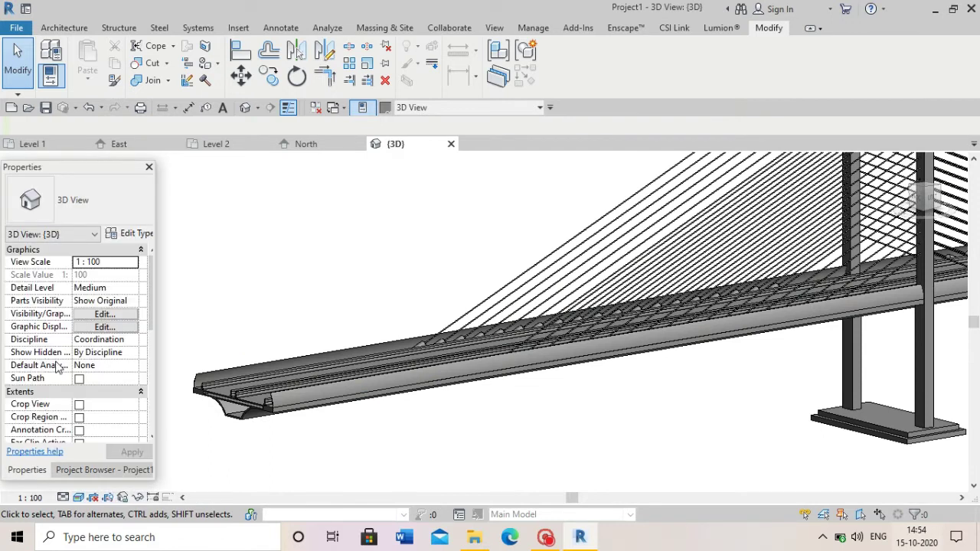
{"action": "left_click", "coordinate": [104, 328]}
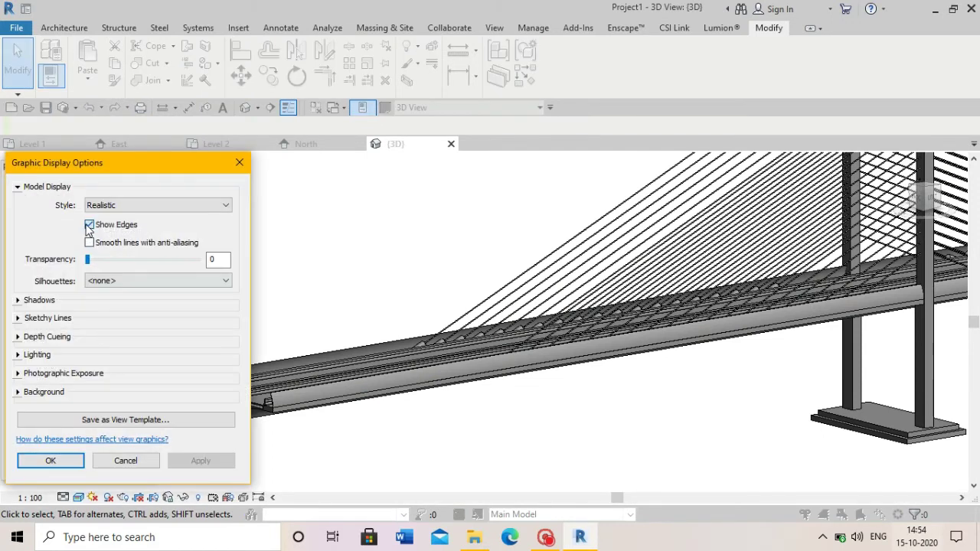
{"action": "left_click", "coordinate": [201, 461]}
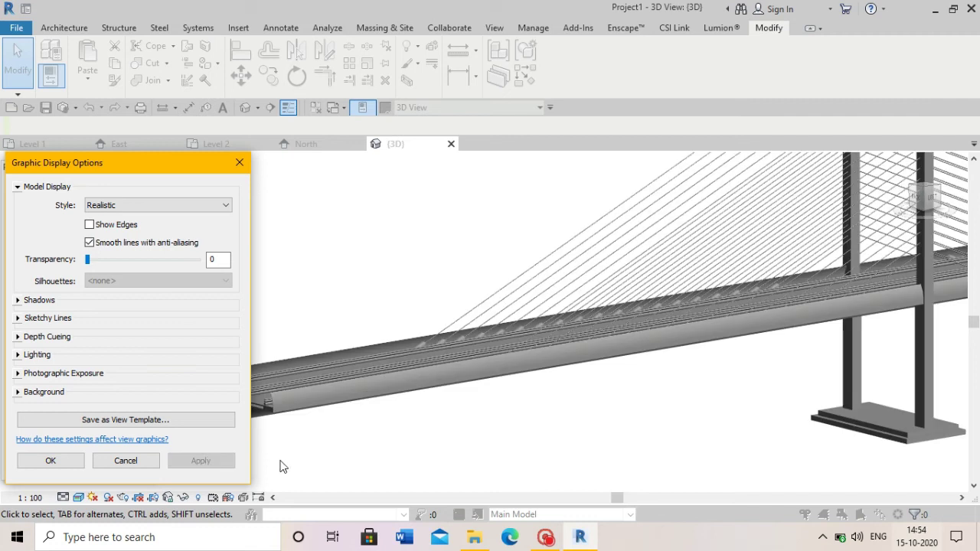
{"action": "left_click", "coordinate": [51, 460]}
Orbit to a diagonal overhead view of the bridge, then switch to the ViewCube Top view.
{"action": "scroll", "coordinate": [361, 375], "scroll_direction": "down", "scroll_amount": 4}
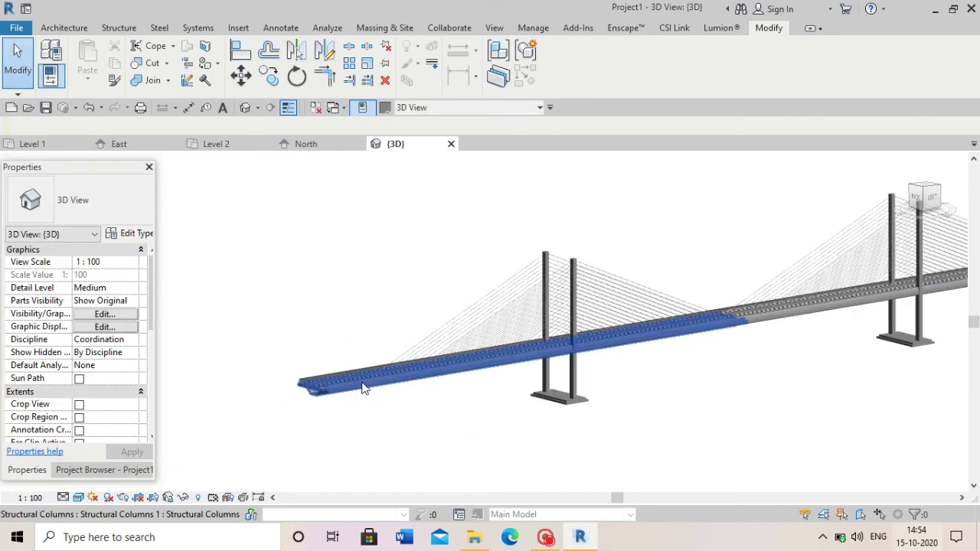
{"action": "middle_click_drag", "start_coordinate": [638, 423], "coordinate": [606, 398]}
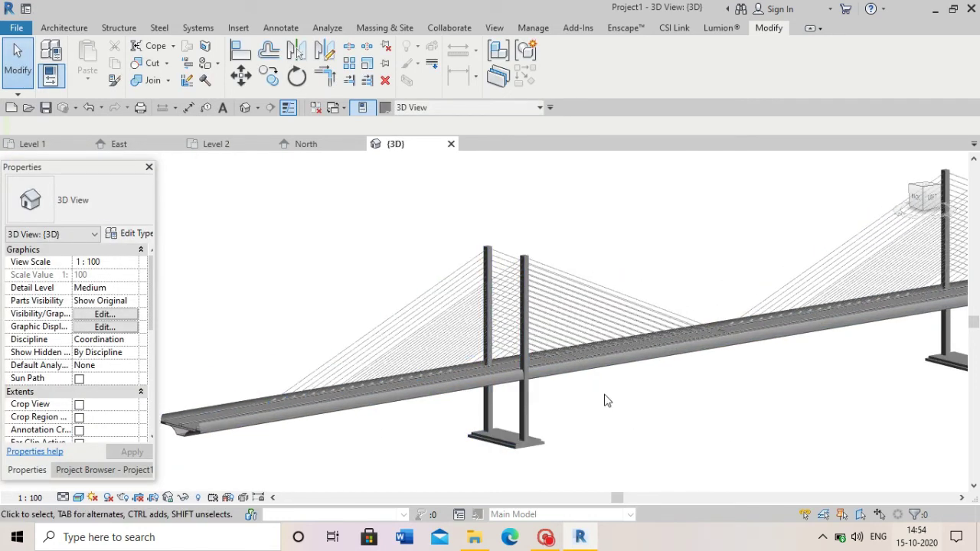
{"action": "left_click_drag", "start_coordinate": [911, 186], "coordinate": [569, 274]}
{"action": "scroll", "coordinate": [651, 291], "scroll_direction": "down", "scroll_amount": 2}
{"action": "scroll", "coordinate": [712, 291], "scroll_direction": "up", "scroll_amount": 5}
{"action": "scroll", "coordinate": [508, 306], "scroll_direction": "down", "scroll_amount": 4}
{"action": "scroll", "coordinate": [871, 217], "scroll_direction": "down", "scroll_amount": 2}
{"action": "left_click", "coordinate": [924, 192]}
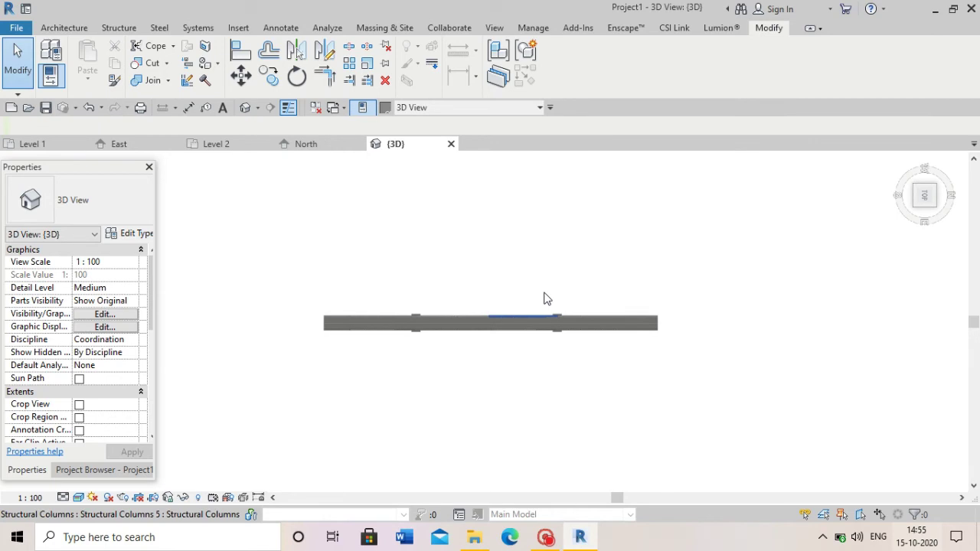
Start a toposurface and place the first corner points around the bridge deck.
{"action": "left_click", "coordinate": [376, 31]}
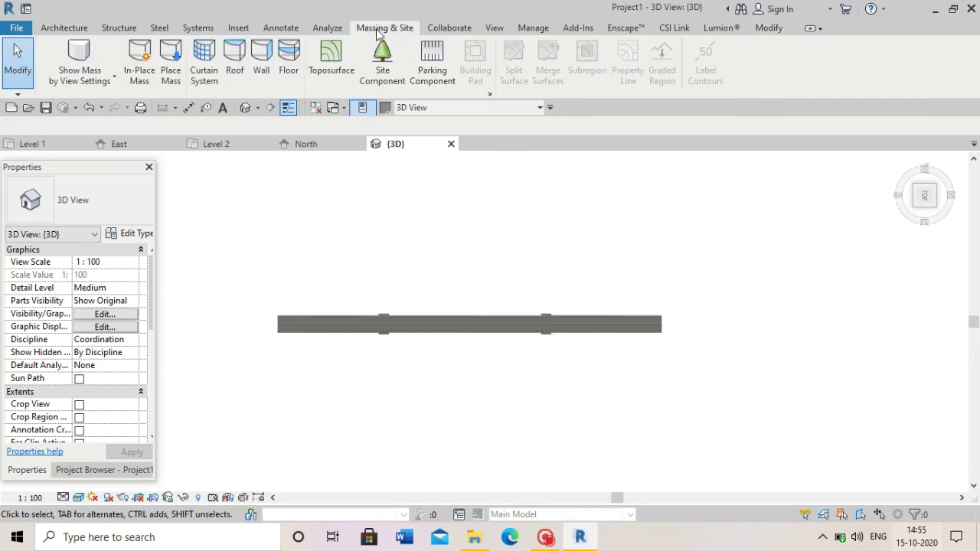
{"action": "left_click", "coordinate": [329, 50]}
{"action": "left_click", "coordinate": [278, 203]}
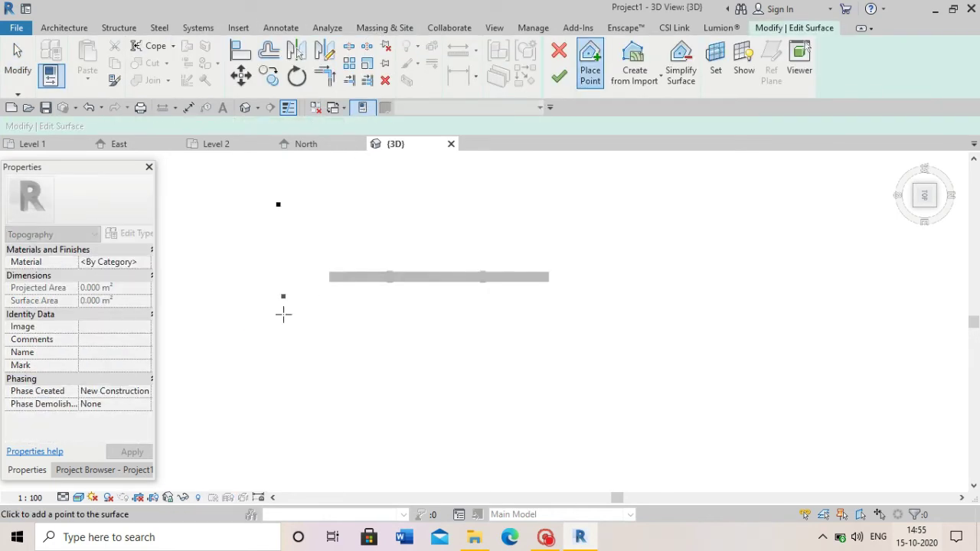
{"action": "left_click", "coordinate": [623, 354]}
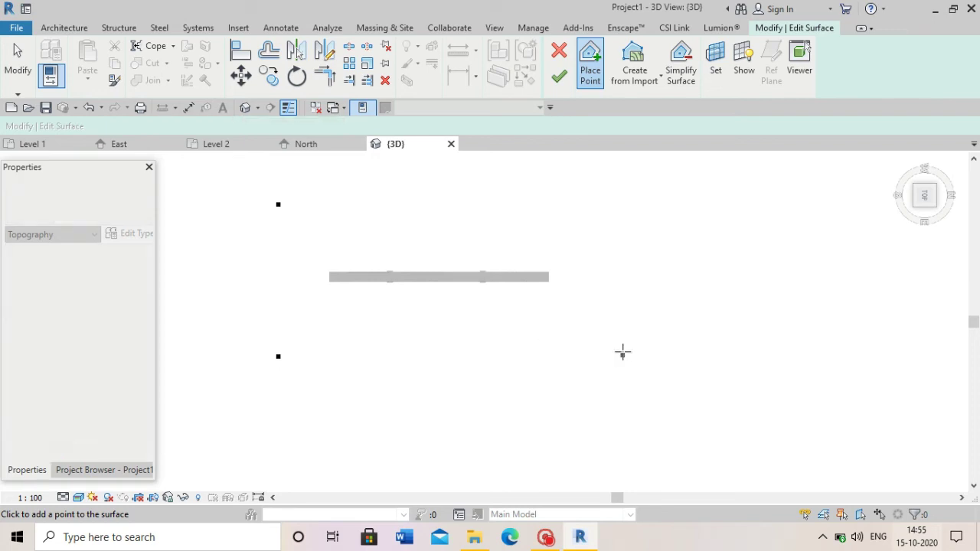
{"action": "left_click", "coordinate": [614, 178]}
{"action": "scroll", "coordinate": [367, 281], "scroll_direction": "up", "scroll_amount": 3}
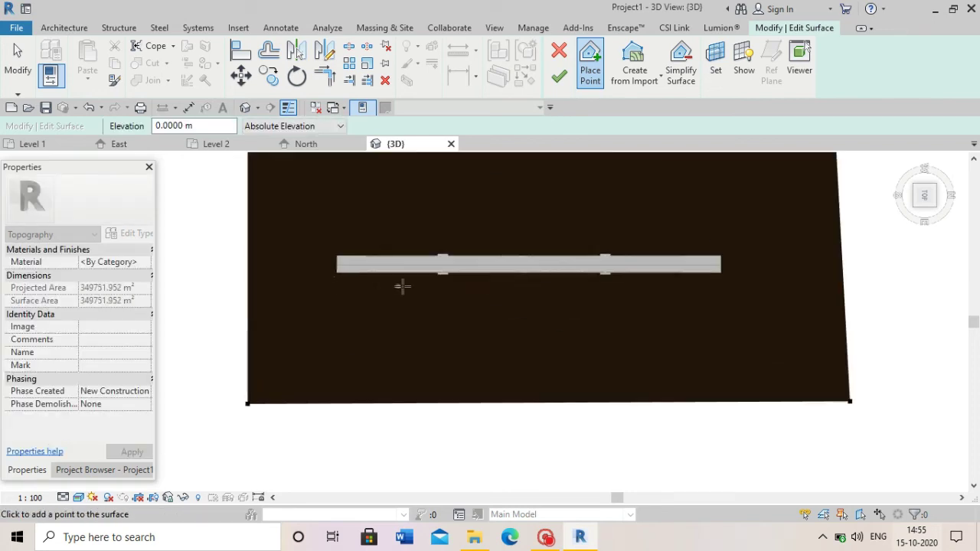
{"action": "scroll", "coordinate": [400, 284], "scroll_direction": "up", "scroll_amount": 2}
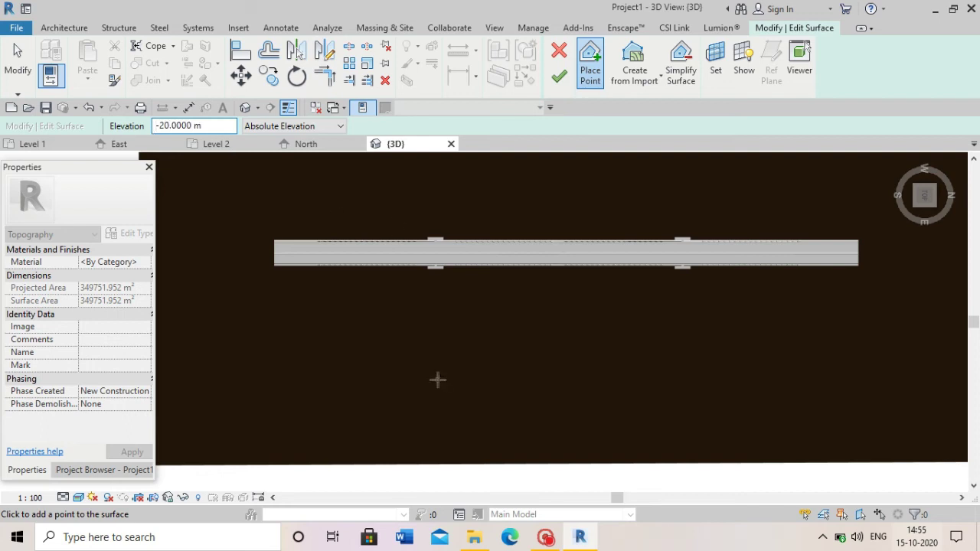
Place a line of -20 m channel points along the river under the bridge.
{"action": "left_click", "coordinate": [440, 462]}
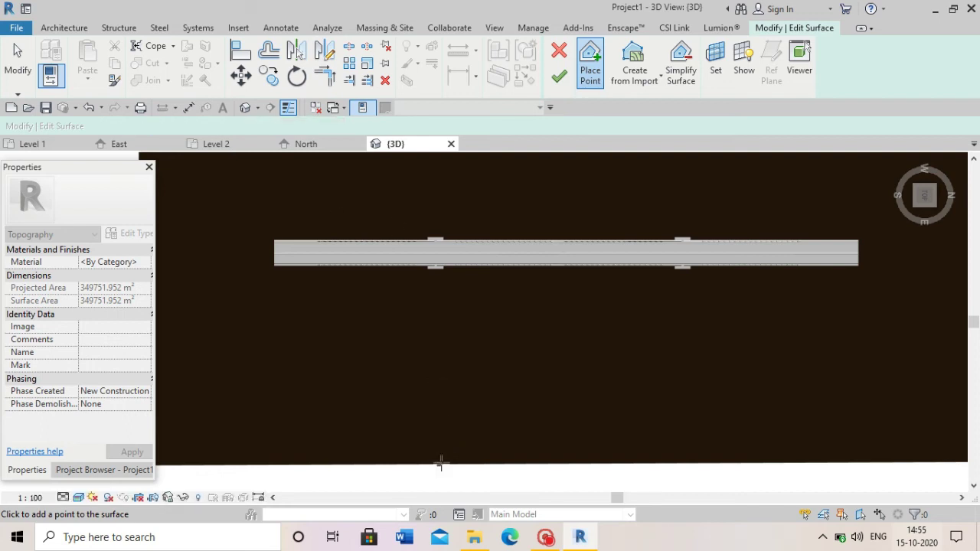
{"action": "left_click", "coordinate": [464, 366]}
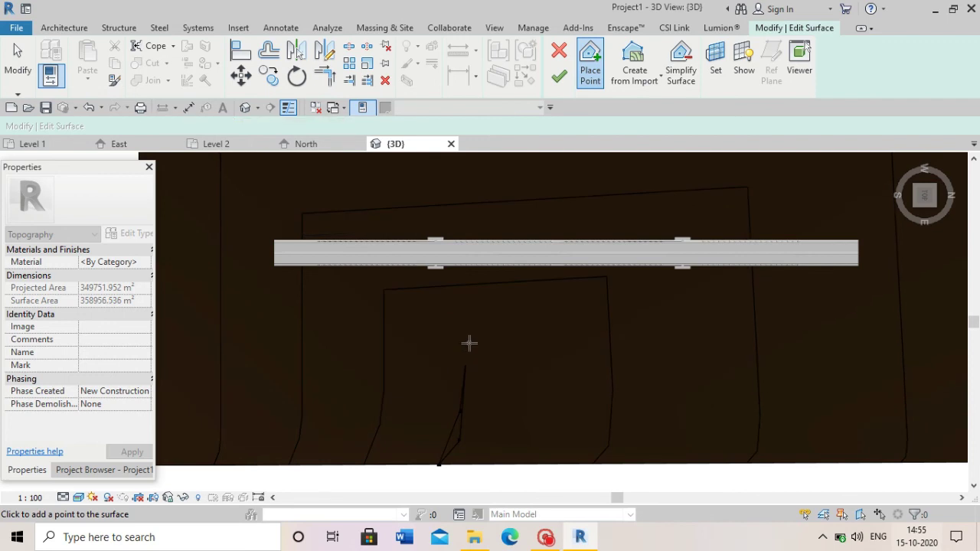
{"action": "left_click", "coordinate": [474, 306]}
{"action": "left_click", "coordinate": [470, 281]}
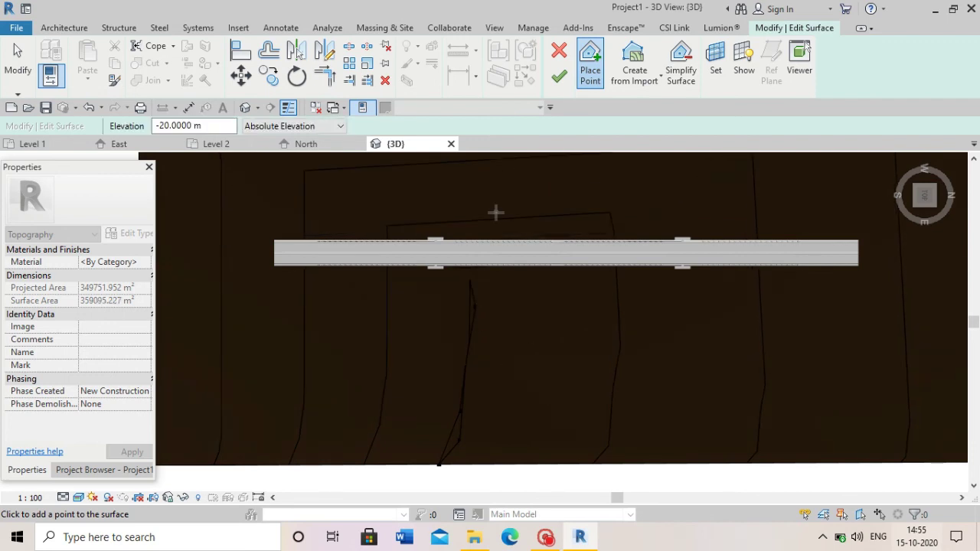
{"action": "left_click", "coordinate": [460, 251]}
{"action": "middle_click_drag", "start_coordinate": [461, 251], "coordinate": [473, 267], "text": "shift"}
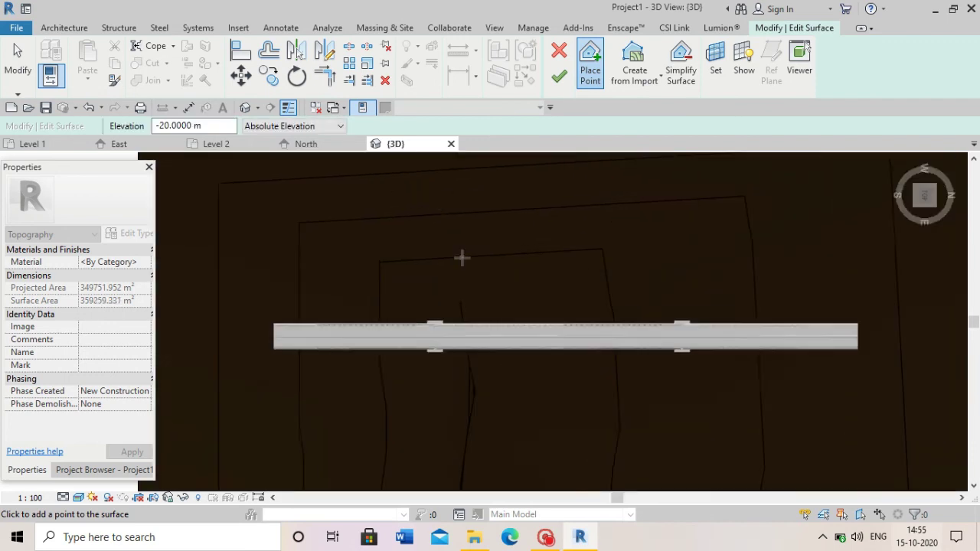
{"action": "scroll", "coordinate": [459, 297], "scroll_direction": "down", "scroll_amount": 2}
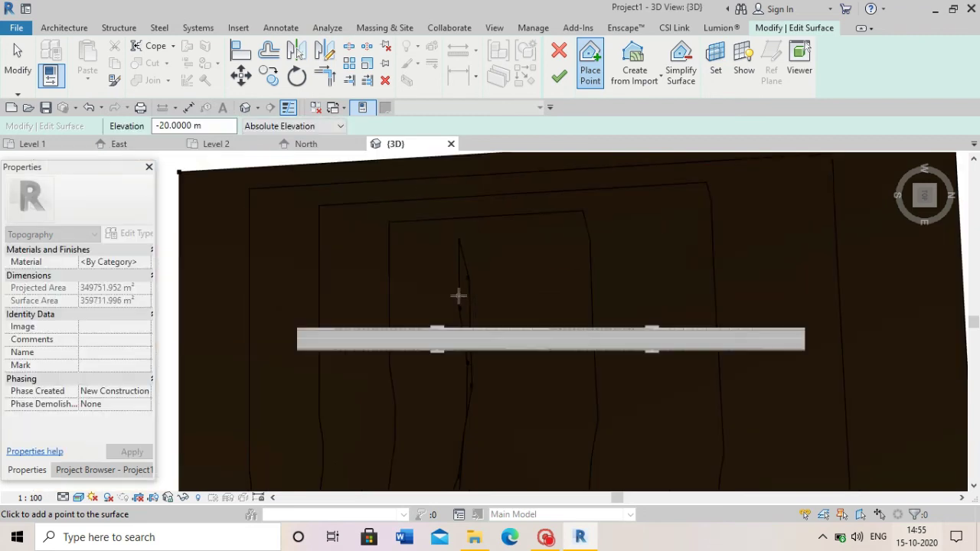
{"action": "left_click", "coordinate": [447, 174]}
{"action": "scroll", "coordinate": [447, 194], "scroll_direction": "up", "scroll_amount": 3}
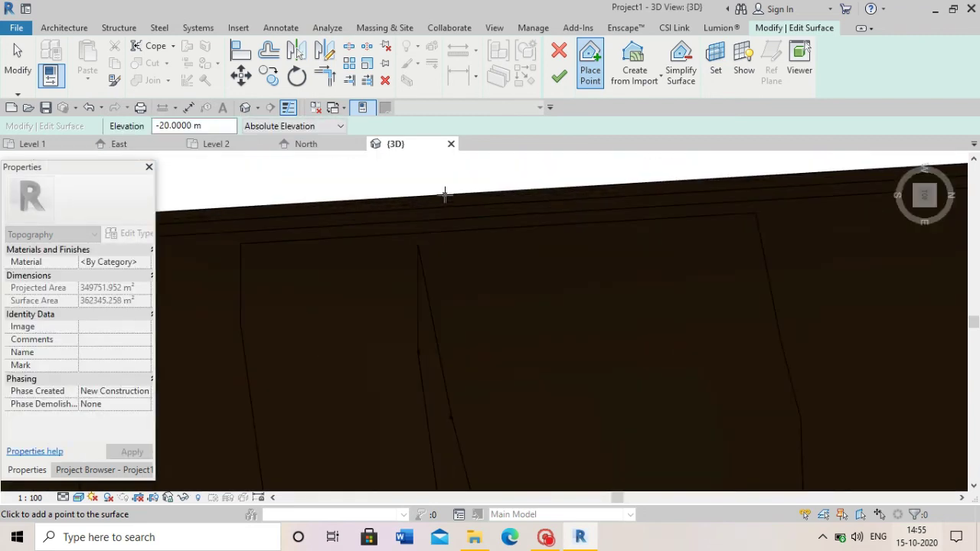
{"action": "left_click", "coordinate": [421, 195]}
{"action": "scroll", "coordinate": [454, 192], "scroll_direction": "down", "scroll_amount": 3}
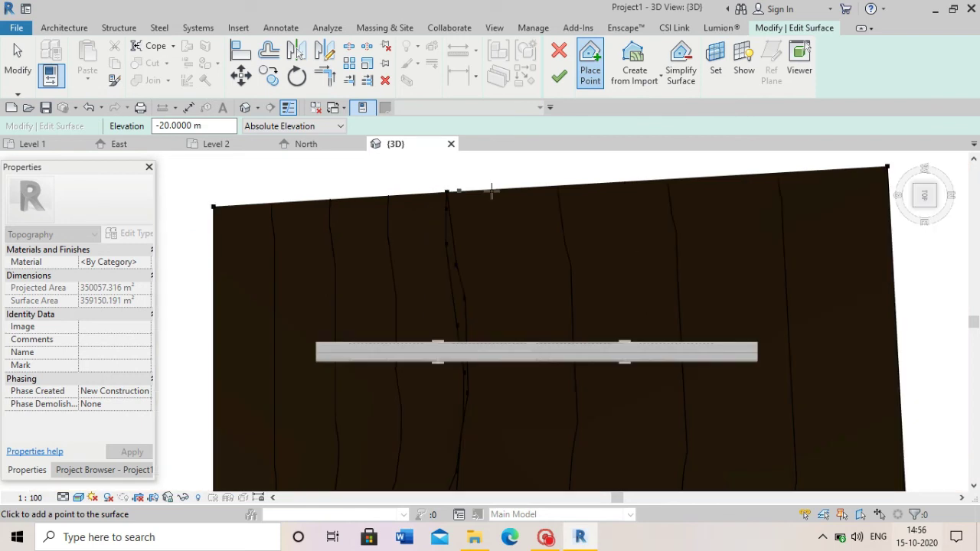
{"action": "left_click", "coordinate": [578, 185]}
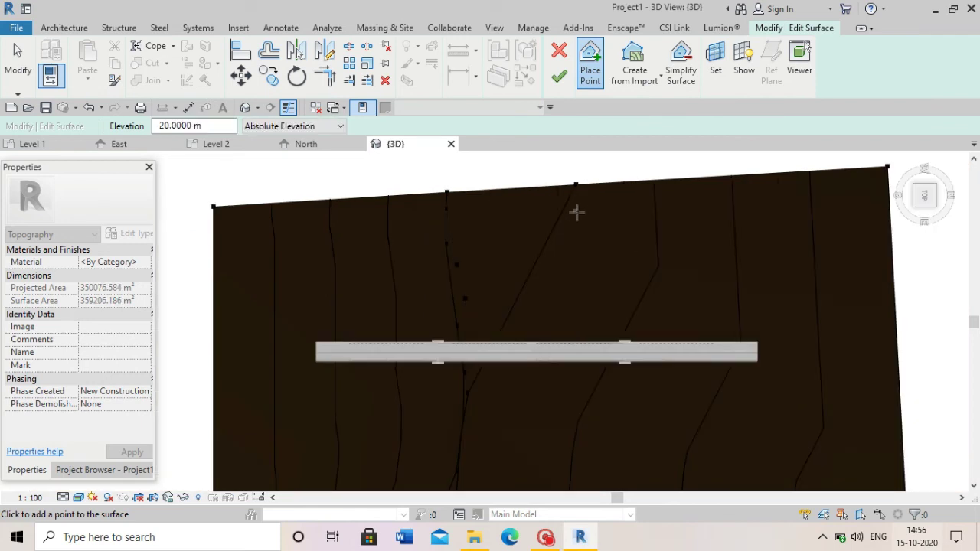
Add a second line of -20 m channel points toward the surface's lower edge.
{"action": "left_click", "coordinate": [591, 251]}
{"action": "left_click", "coordinate": [592, 301]}
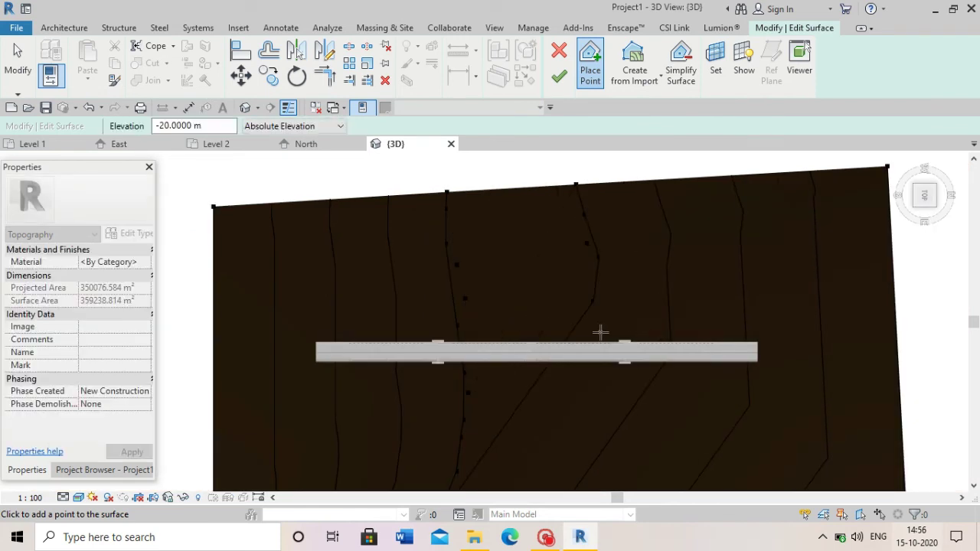
{"action": "left_click", "coordinate": [590, 408]}
{"action": "scroll", "coordinate": [536, 360], "scroll_direction": "down", "scroll_amount": 2}
{"action": "scroll", "coordinate": [541, 329], "scroll_direction": "up", "scroll_amount": 5}
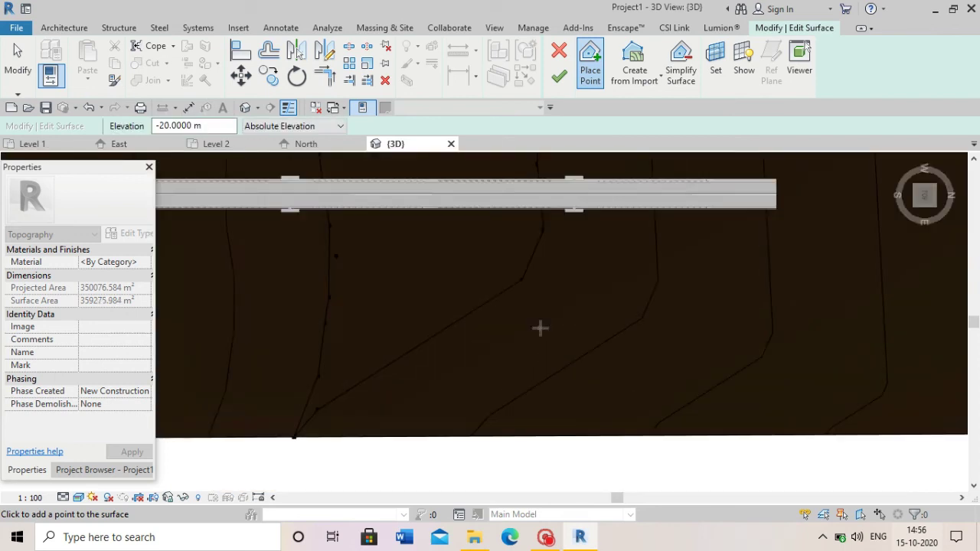
{"action": "scroll", "coordinate": [563, 341], "scroll_direction": "down", "scroll_amount": 2}
{"action": "left_click", "coordinate": [555, 407]}
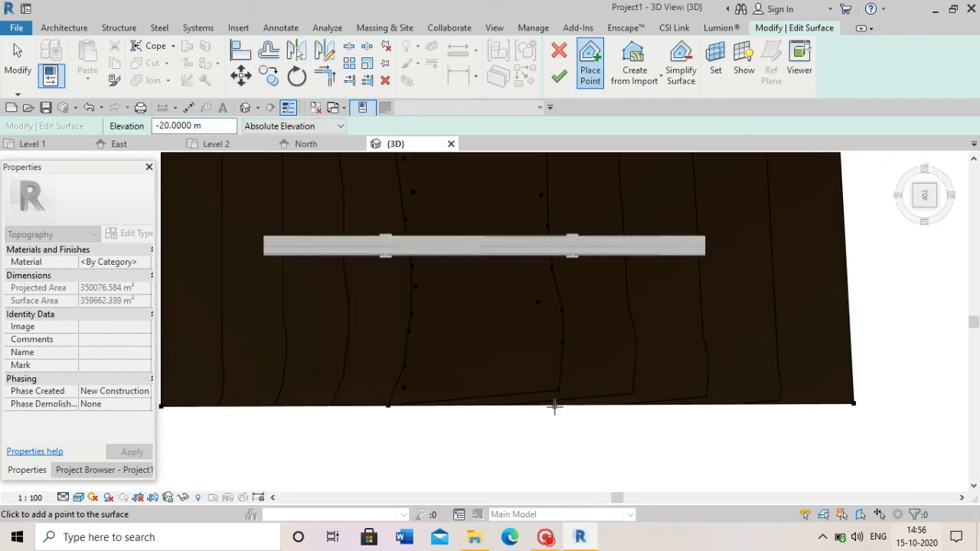
{"action": "left_click", "coordinate": [555, 407]}
{"action": "scroll", "coordinate": [457, 386], "scroll_direction": "down", "scroll_amount": 2}
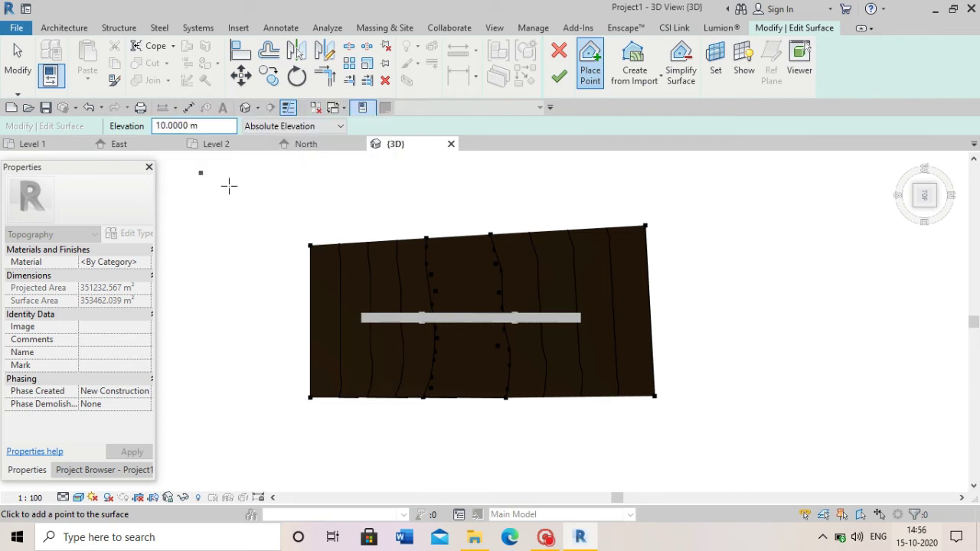
Add four raised 10 m bank points and a 5 m point on the right, then finish.
{"action": "left_click", "coordinate": [346, 270]}
{"action": "left_click", "coordinate": [357, 365]}
{"action": "left_click", "coordinate": [598, 365]}
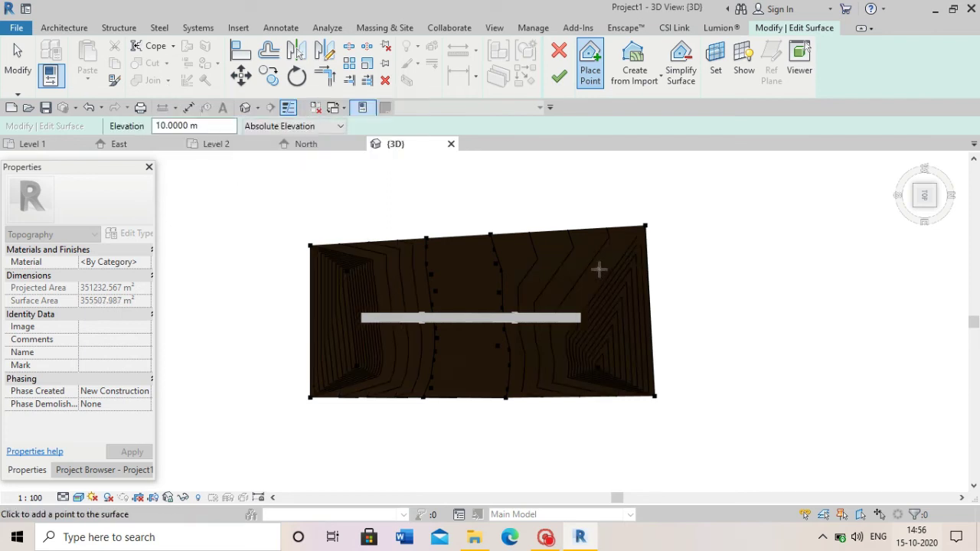
{"action": "left_click", "coordinate": [597, 269]}
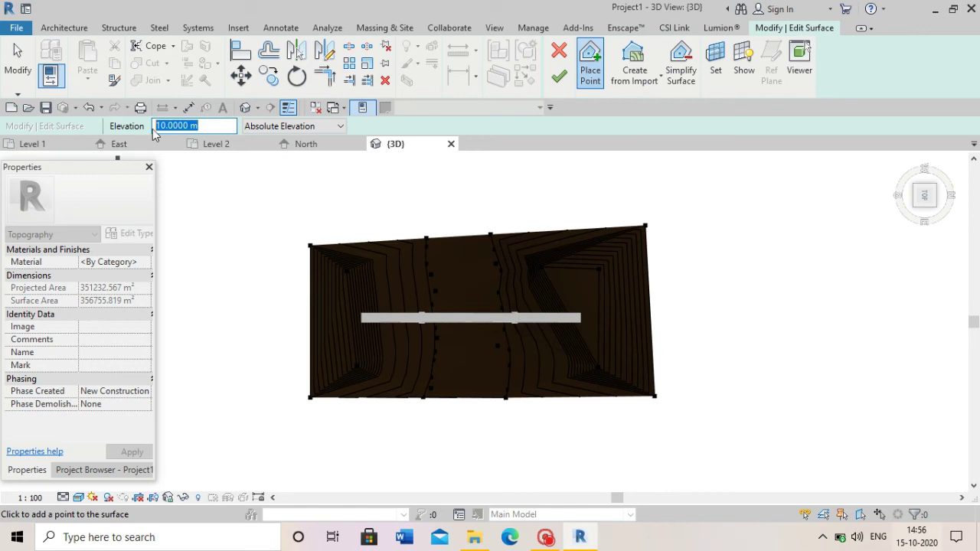
{"action": "scroll", "coordinate": [322, 387], "scroll_direction": "up", "scroll_amount": 2}
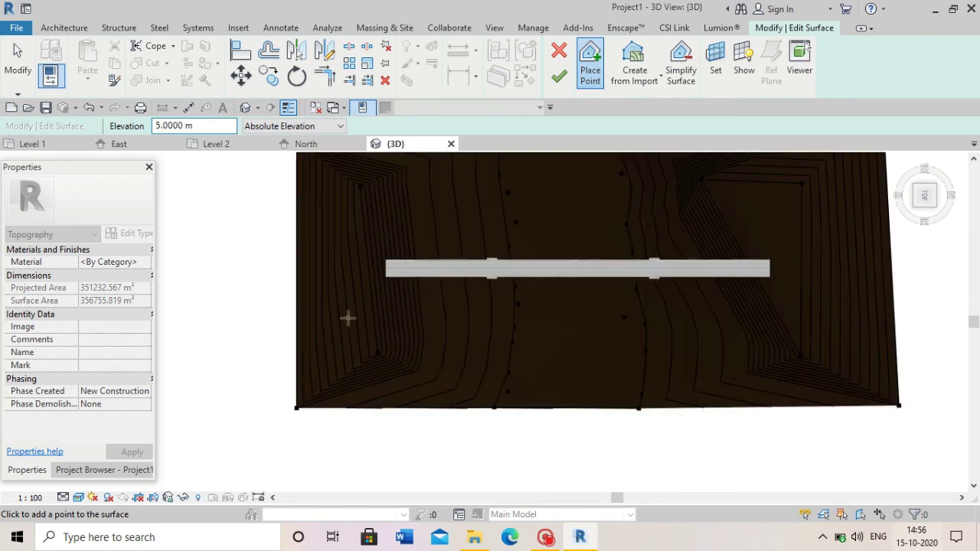
{"action": "left_click", "coordinate": [792, 284]}
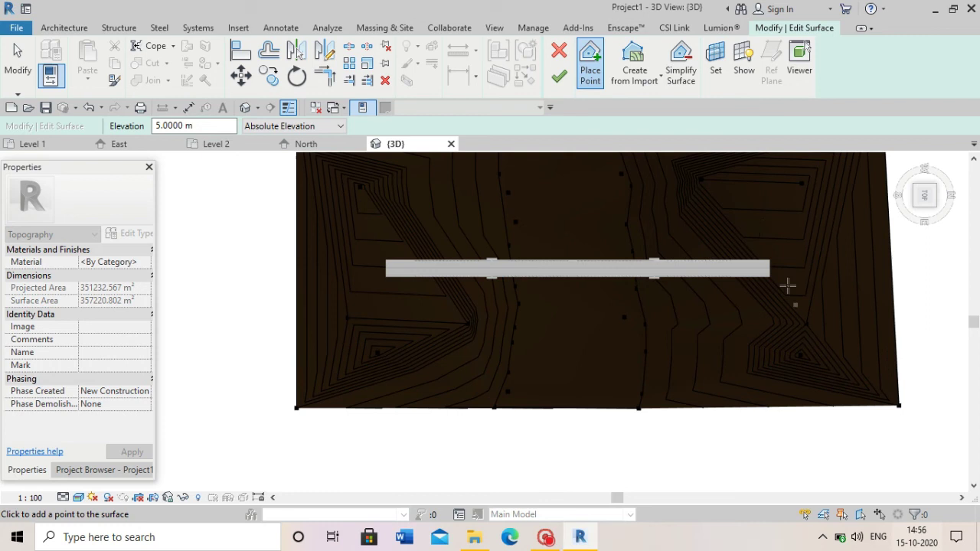
{"action": "scroll", "coordinate": [527, 381], "scroll_direction": "down", "scroll_amount": 2}
{"action": "left_click", "coordinate": [559, 76]}
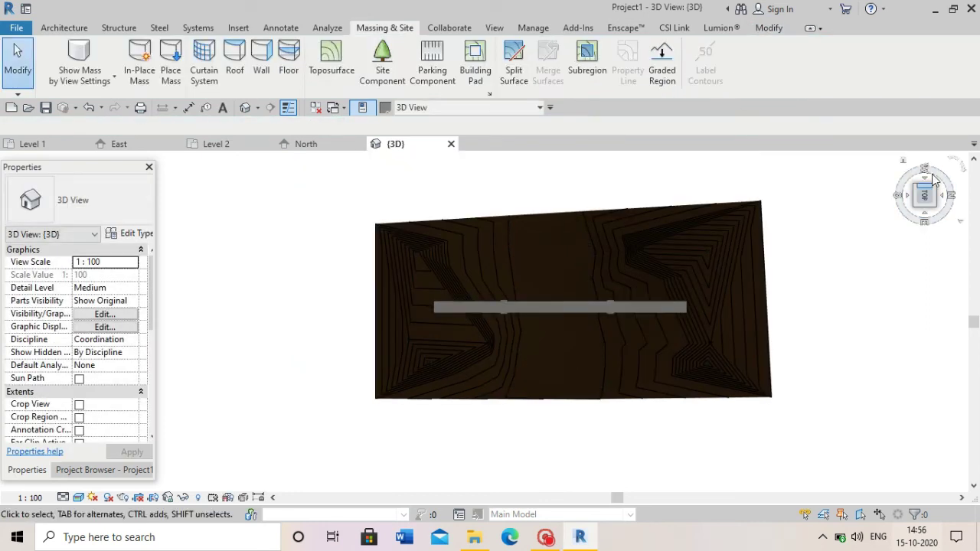
Open the Site floor plan and zoom in on the bridge towers.
{"action": "middle_click_drag", "start_coordinate": [535, 260], "coordinate": [556, 243], "text": "shift"}
{"action": "scroll", "coordinate": [554, 243], "scroll_direction": "up", "scroll_amount": 3}
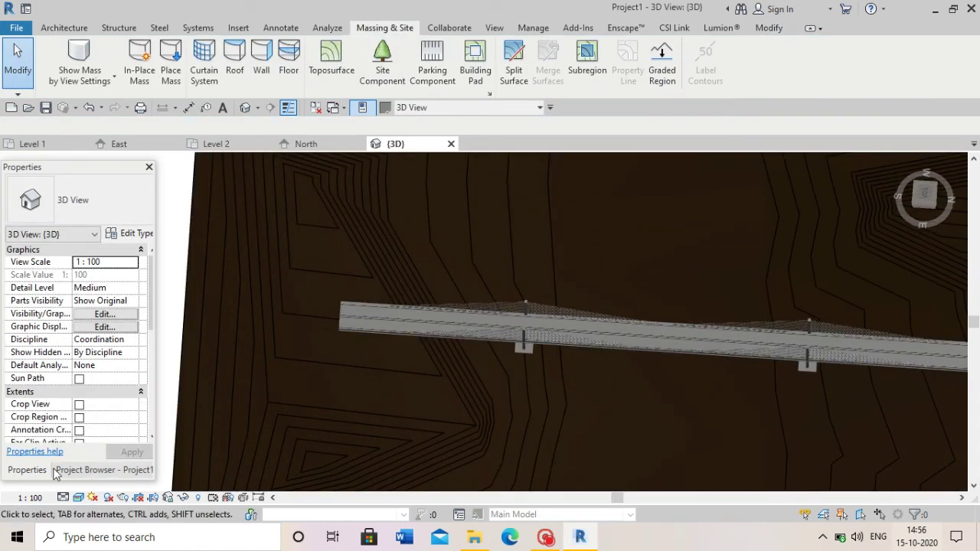
{"action": "left_click", "coordinate": [99, 470]}
{"action": "double_click", "coordinate": [60, 283]}
{"action": "scroll", "coordinate": [526, 369], "scroll_direction": "up", "scroll_amount": 2}
{"action": "scroll", "coordinate": [527, 369], "scroll_direction": "up", "scroll_amount": 2}
{"action": "scroll", "coordinate": [526, 369], "scroll_direction": "up", "scroll_amount": 2}
{"action": "scroll", "coordinate": [527, 369], "scroll_direction": "up", "scroll_amount": 1}
Sketch a rectangular building pad around the first tower base.
{"action": "left_click", "coordinate": [476, 65]}
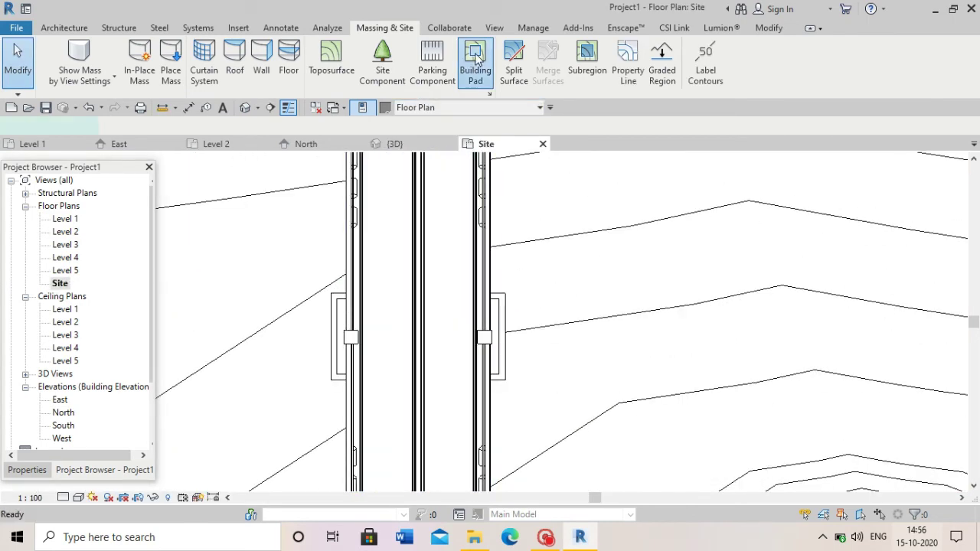
{"action": "left_click", "coordinate": [290, 277]}
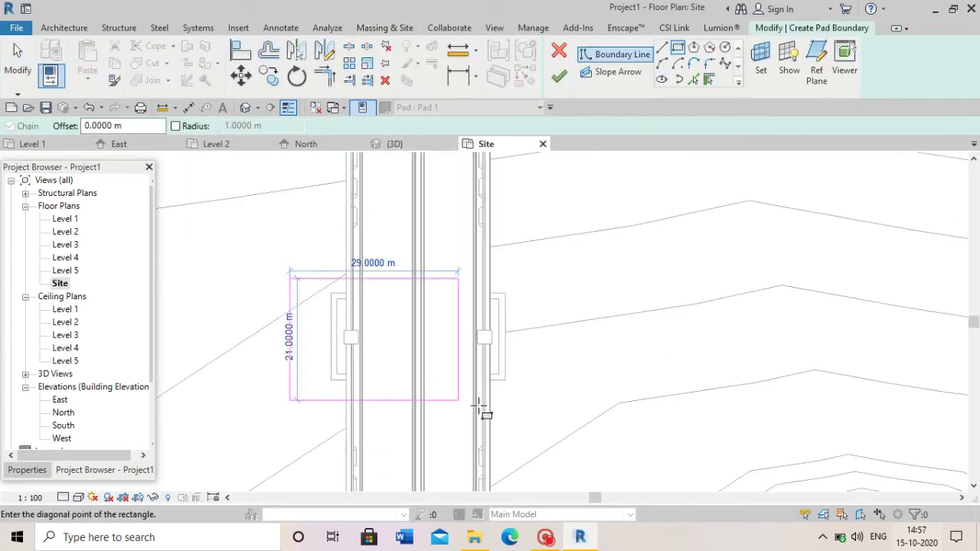
{"action": "left_click", "coordinate": [548, 412]}
{"action": "left_click", "coordinate": [559, 76]}
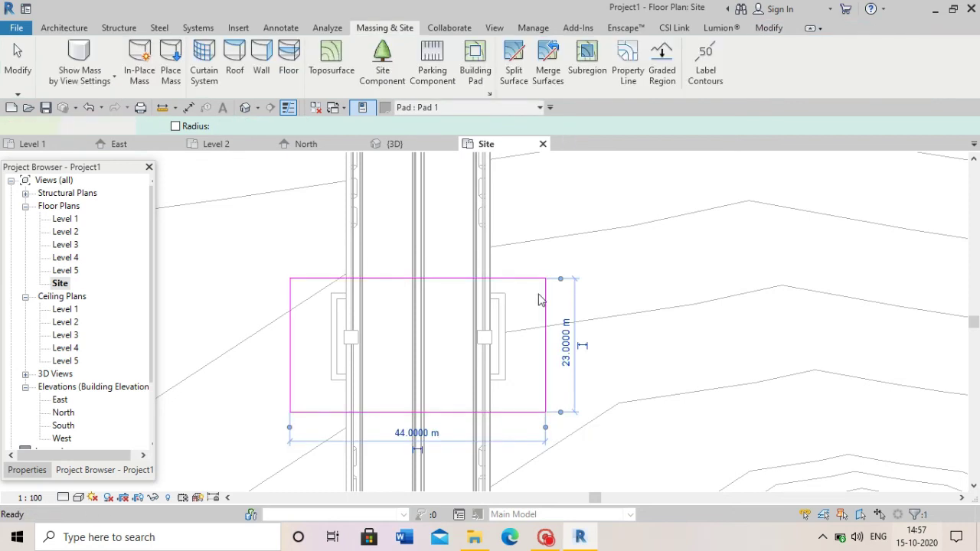
{"action": "scroll", "coordinate": [495, 415], "scroll_direction": "down", "scroll_amount": 3}
{"action": "scroll", "coordinate": [536, 345], "scroll_direction": "down", "scroll_amount": 2}
{"action": "scroll", "coordinate": [549, 230], "scroll_direction": "down", "scroll_amount": 1}
{"action": "scroll", "coordinate": [528, 215], "scroll_direction": "up", "scroll_amount": 2}
{"action": "scroll", "coordinate": [518, 234], "scroll_direction": "up", "scroll_amount": 2}
{"action": "left_click", "coordinate": [75, 29]}
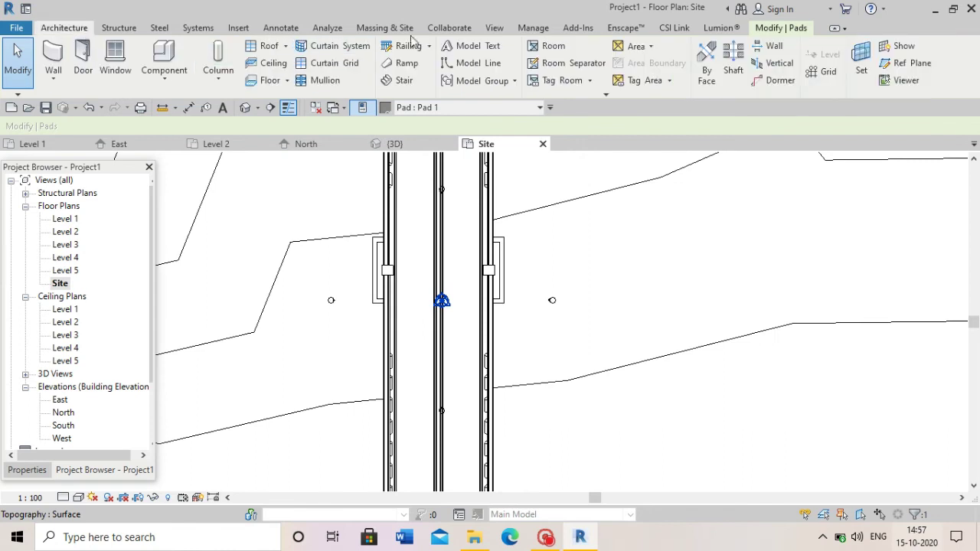
Add a second rectangular building pad around the other tower base.
{"action": "left_click", "coordinate": [384, 27]}
{"action": "left_click", "coordinate": [473, 73]}
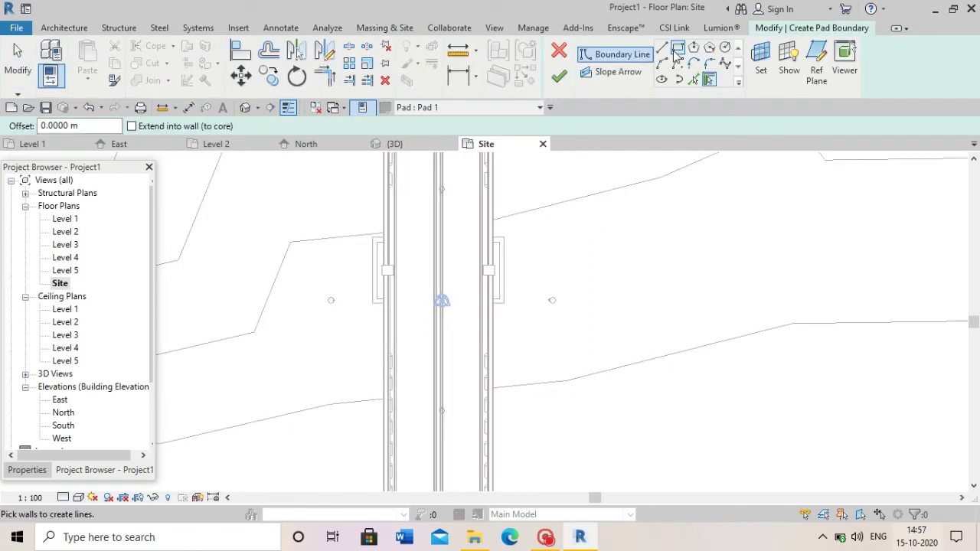
{"action": "left_click", "coordinate": [677, 54]}
{"action": "left_click", "coordinate": [336, 203]}
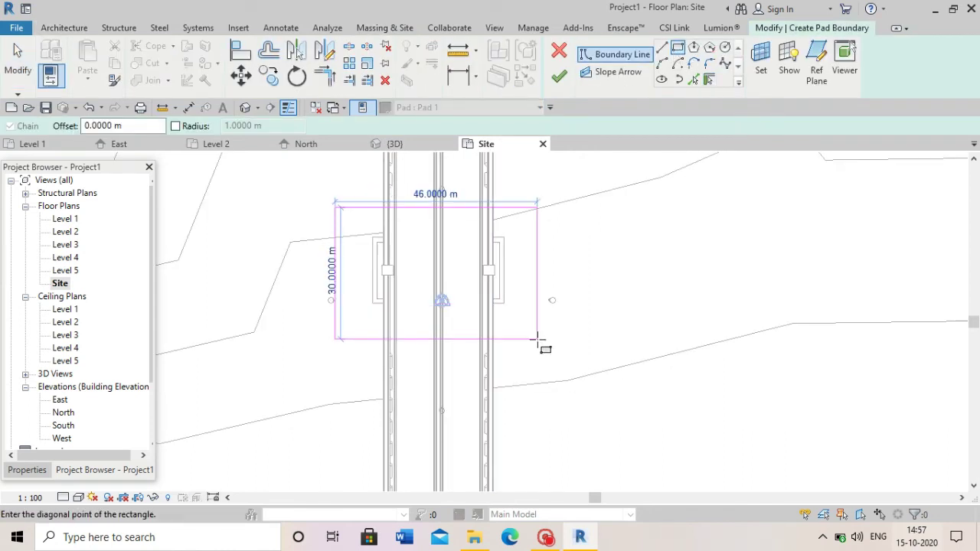
{"action": "left_click", "coordinate": [537, 339]}
{"action": "left_click", "coordinate": [558, 75]}
{"action": "scroll", "coordinate": [490, 257], "scroll_direction": "down", "scroll_amount": 1}
{"action": "scroll", "coordinate": [493, 255], "scroll_direction": "down", "scroll_amount": 3}
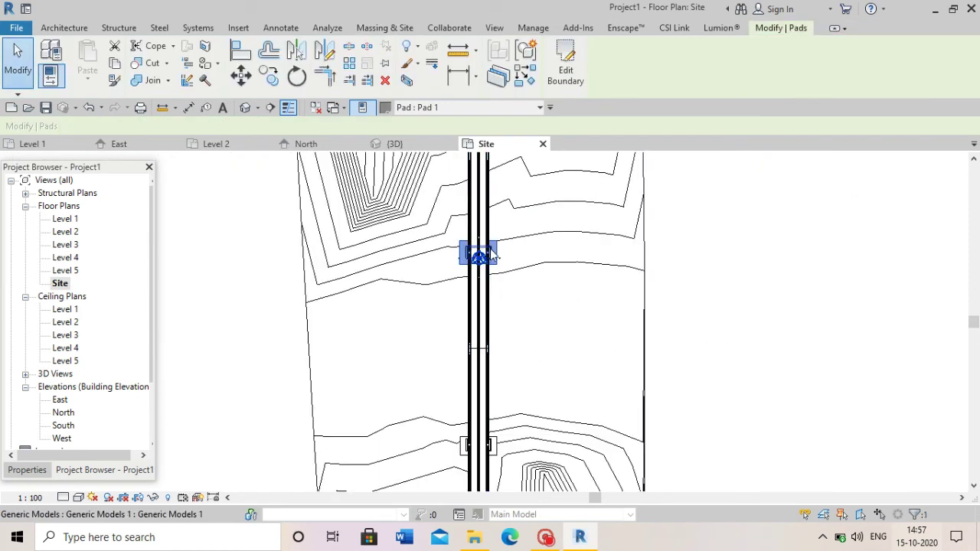
{"action": "left_click", "coordinate": [758, 299]}
{"action": "scroll", "coordinate": [735, 302], "scroll_direction": "down", "scroll_amount": 3}
Switch to Realistic visual style and inspect the pads in the Default 3D View.
{"action": "left_click", "coordinate": [79, 498]}
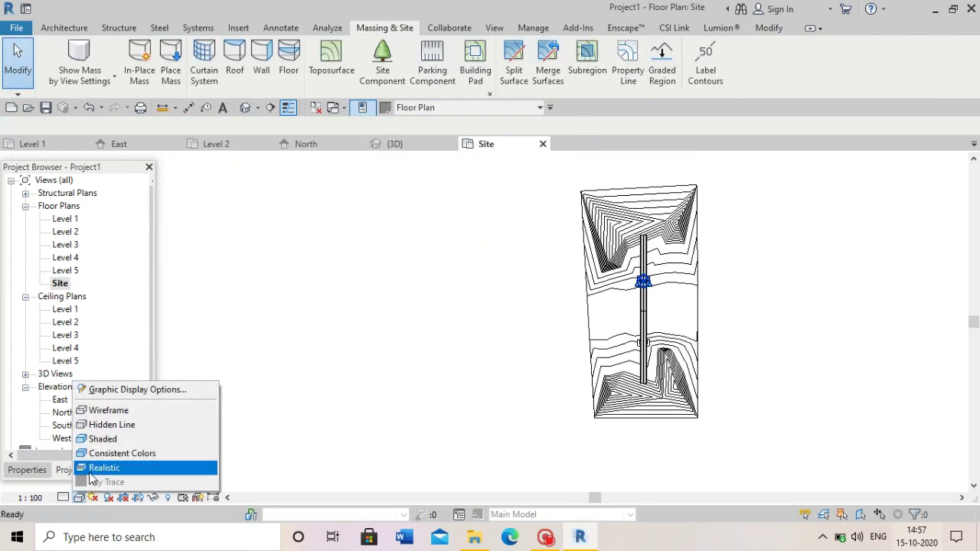
{"action": "left_click", "coordinate": [91, 472]}
{"action": "scroll", "coordinate": [650, 329], "scroll_direction": "up", "scroll_amount": 2}
{"action": "scroll", "coordinate": [623, 308], "scroll_direction": "up", "scroll_amount": 2}
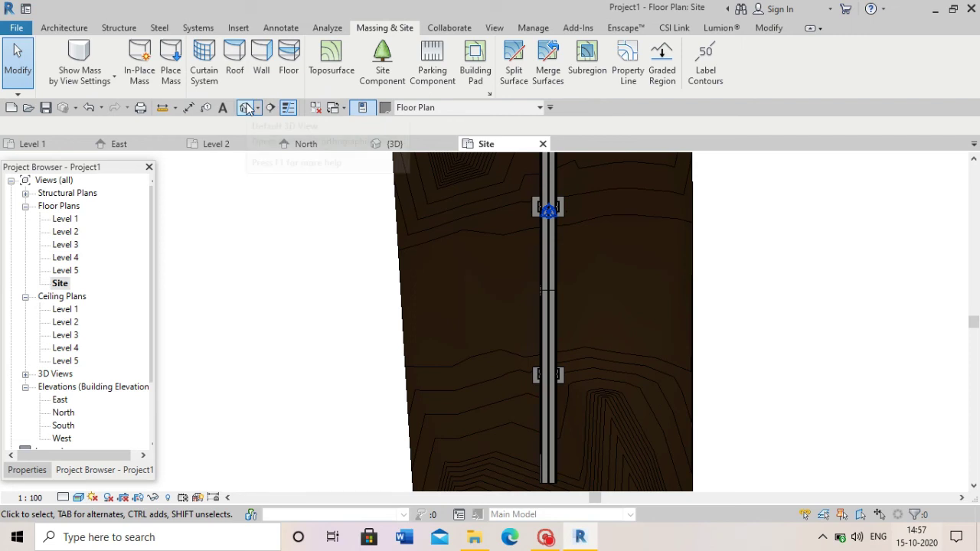
{"action": "left_click", "coordinate": [246, 108]}
{"action": "scroll", "coordinate": [484, 235], "scroll_direction": "down", "scroll_amount": 2}
{"action": "mouse_move", "coordinate": [484, 234]}
{"action": "middle_mouse_down", "text": "shift"}
{"action": "mouse_move", "coordinate": [490, 199]}
{"action": "mouse_move", "coordinate": [857, 346]}
{"action": "middle_mouse_up", "text": "shift"}
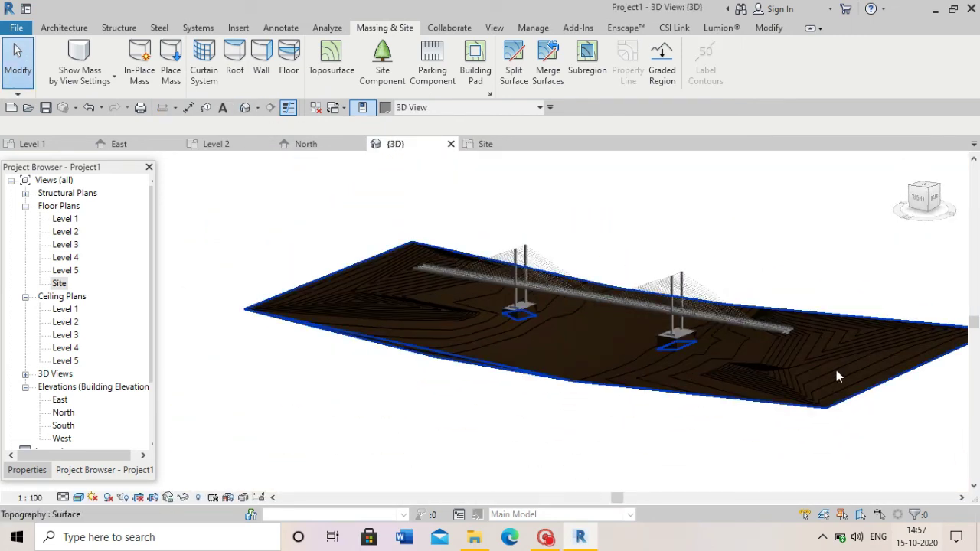
{"action": "left_click", "coordinate": [836, 375]}
Create a new blank material for the toposurface and browse the Appearance Library.
{"action": "scroll", "coordinate": [812, 382], "scroll_direction": "up", "scroll_amount": 2}
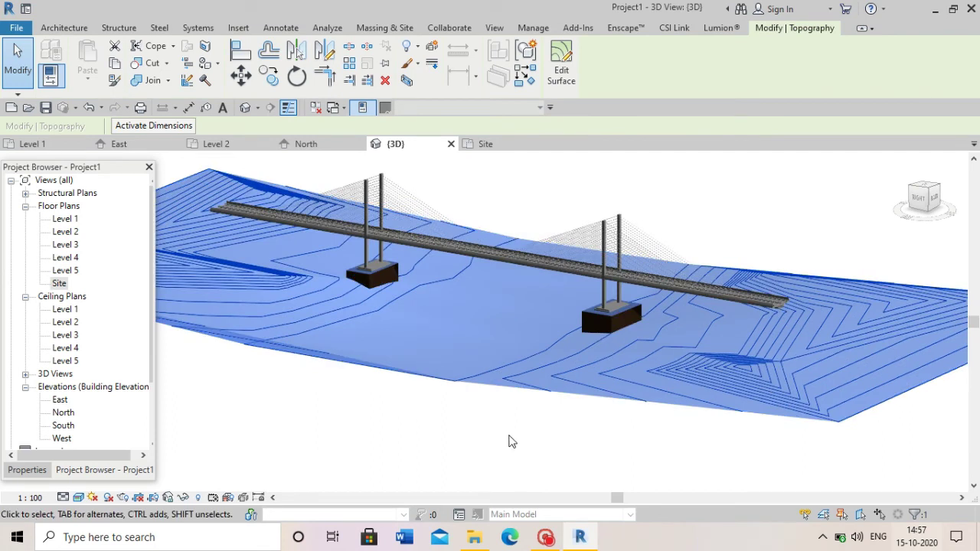
{"action": "left_click", "coordinate": [64, 28]}
{"action": "left_click", "coordinate": [27, 470]}
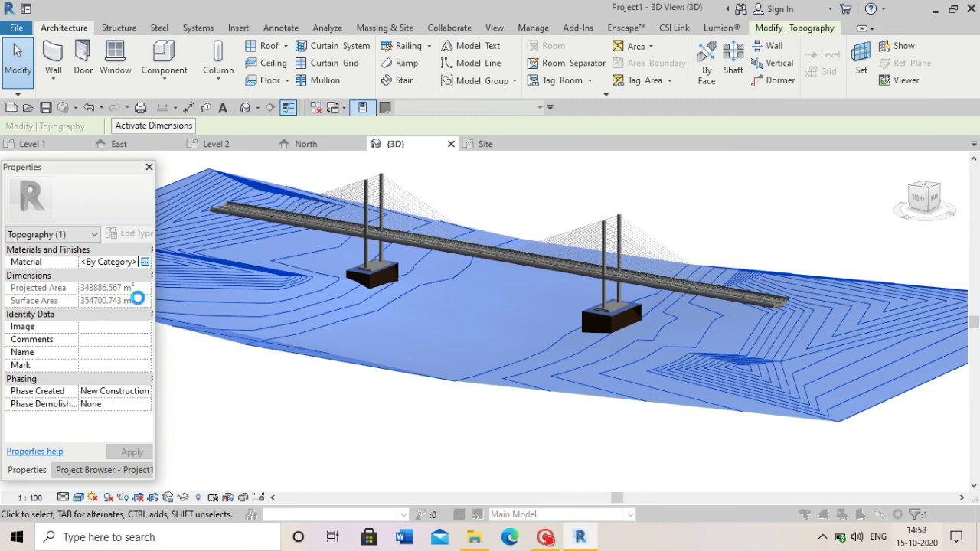
{"action": "left_click", "coordinate": [145, 262]}
{"action": "left_click", "coordinate": [491, 422]}
{"action": "left_click", "coordinate": [517, 437]}
{"action": "left_click", "coordinate": [513, 422]}
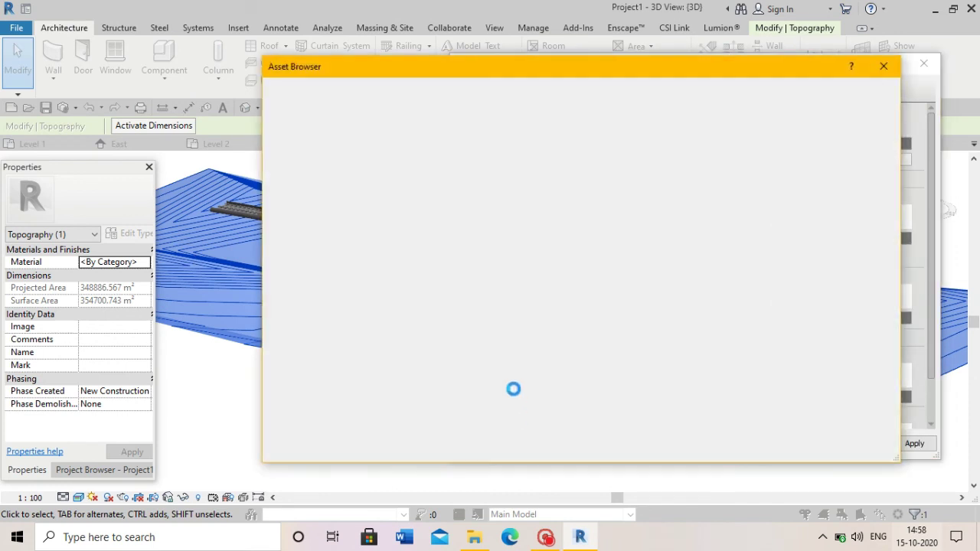
{"action": "left_click", "coordinate": [364, 165]}
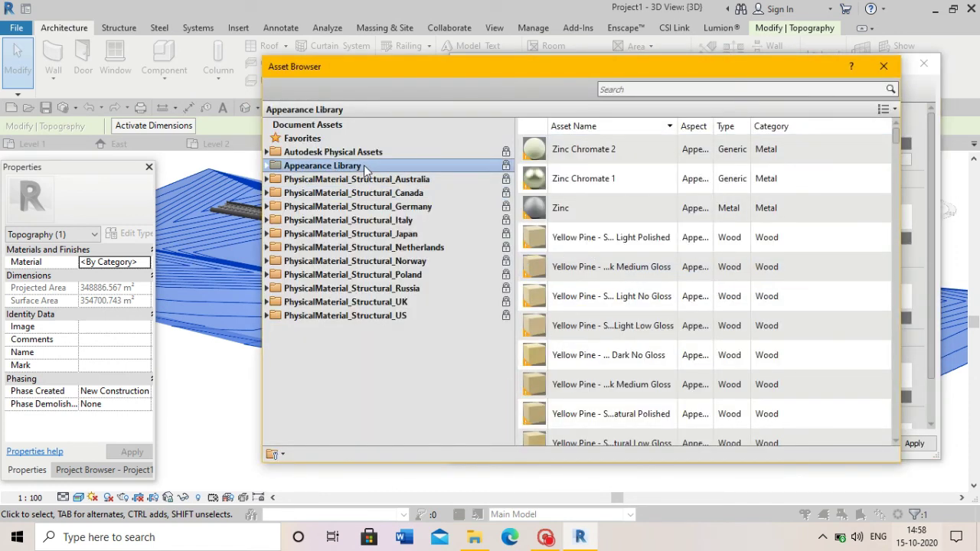
{"action": "double_click", "coordinate": [409, 168]}
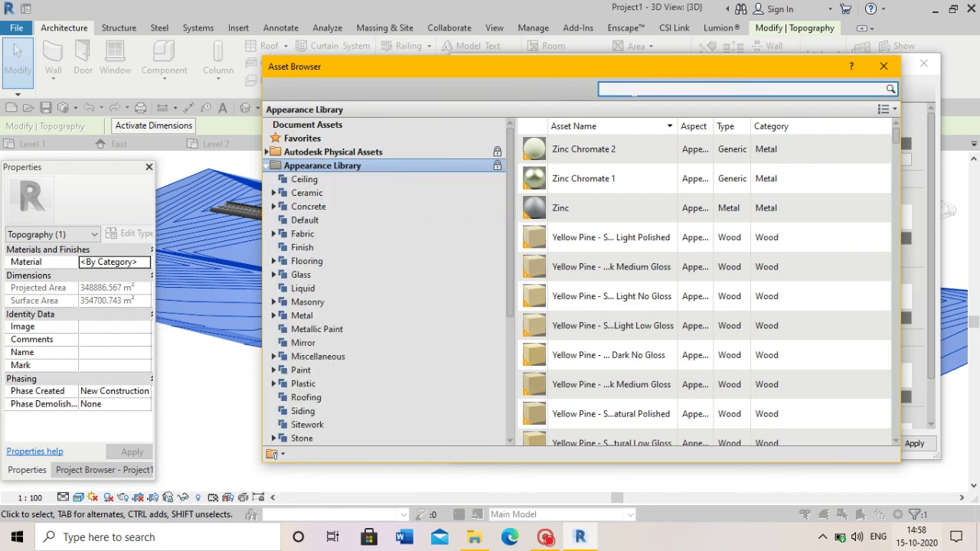
{"action": "left_click", "coordinate": [641, 85]}
Give the new material the Grass appearance with green shading and apply it.
{"action": "type", "text": "grass"}
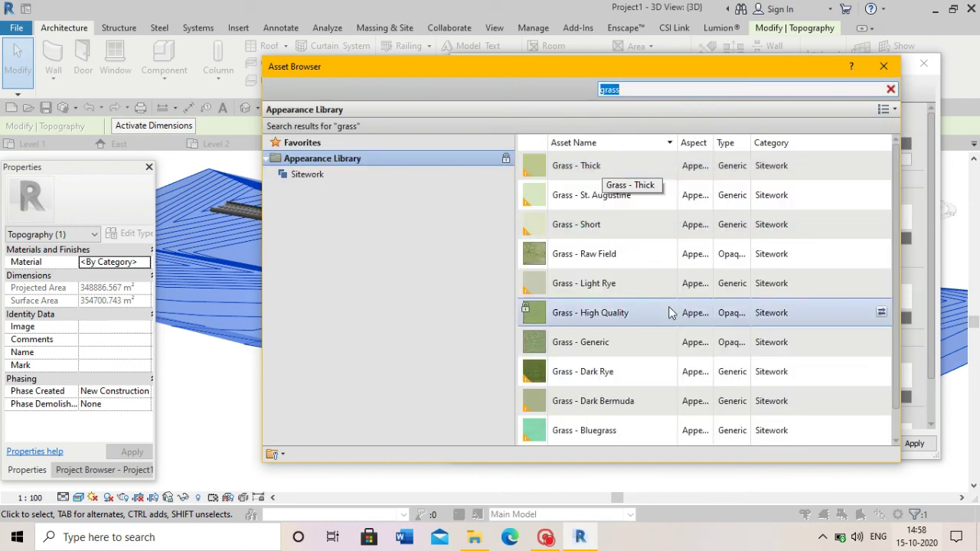
{"action": "left_click", "coordinate": [882, 431]}
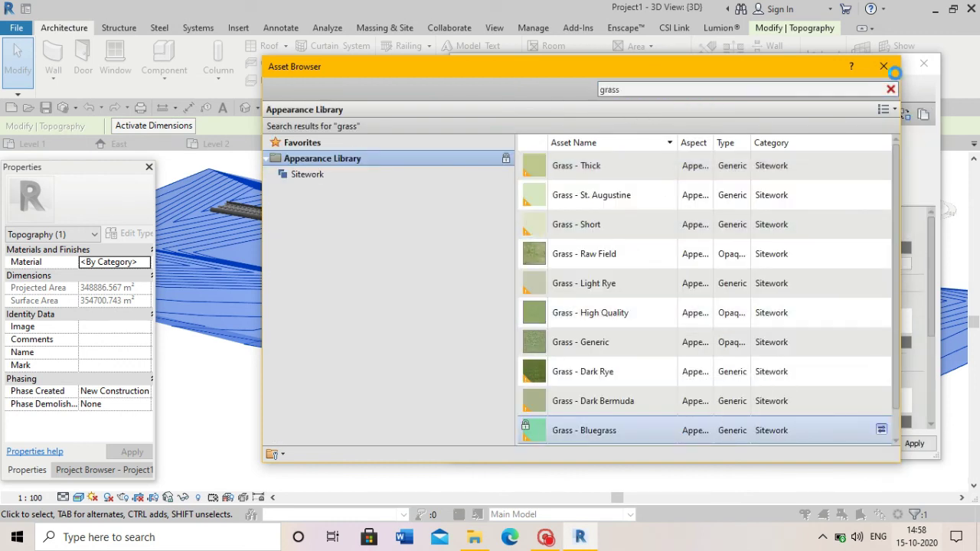
{"action": "left_click", "coordinate": [882, 66]}
{"action": "left_click", "coordinate": [729, 93]}
{"action": "left_click", "coordinate": [773, 128]}
{"action": "left_click", "coordinate": [820, 443]}
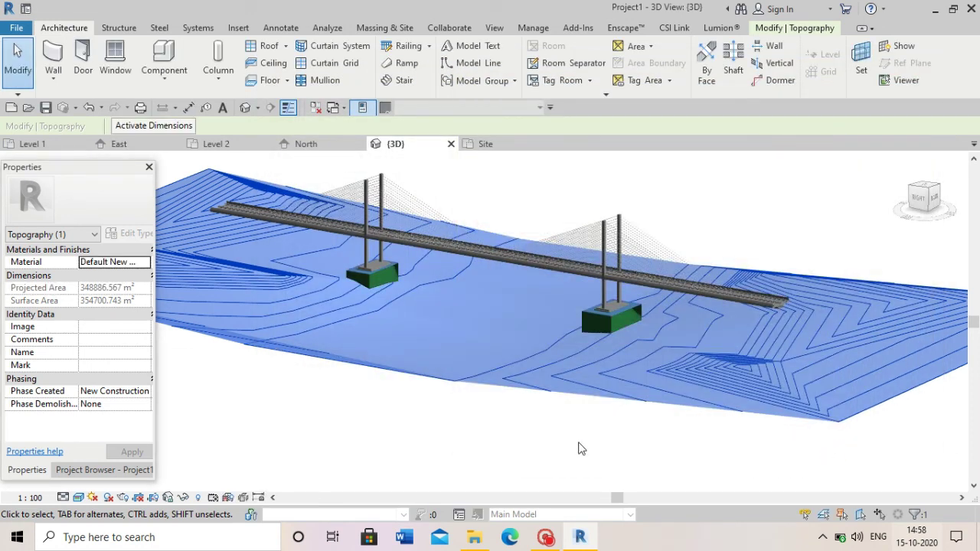
{"action": "left_click", "coordinate": [580, 448]}
Switch the 3D view to Top and open the Component options for Model In-Place.
{"action": "scroll", "coordinate": [521, 381], "scroll_direction": "up", "scroll_amount": 2}
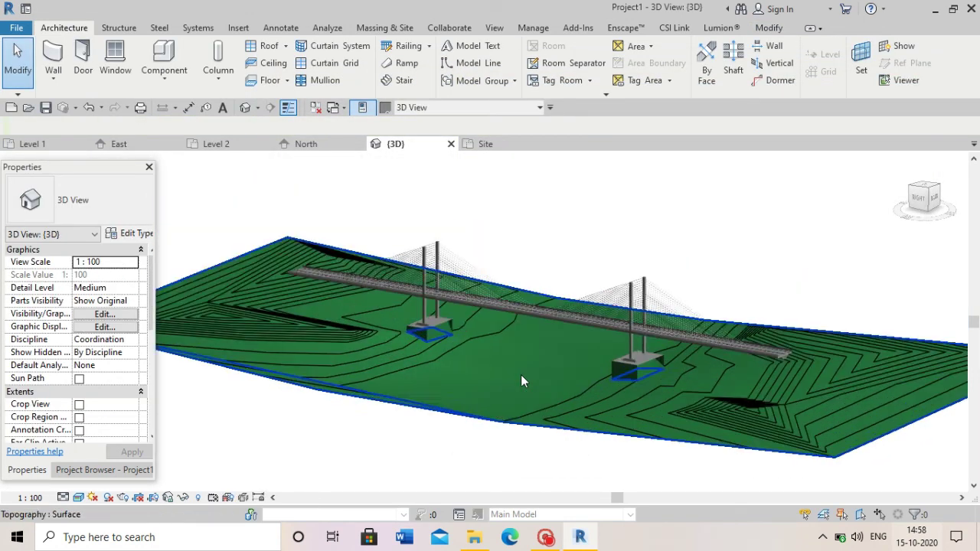
{"action": "left_click", "coordinate": [926, 192]}
{"action": "scroll", "coordinate": [473, 333], "scroll_direction": "up", "scroll_amount": 2}
{"action": "scroll", "coordinate": [474, 334], "scroll_direction": "up", "scroll_amount": 1}
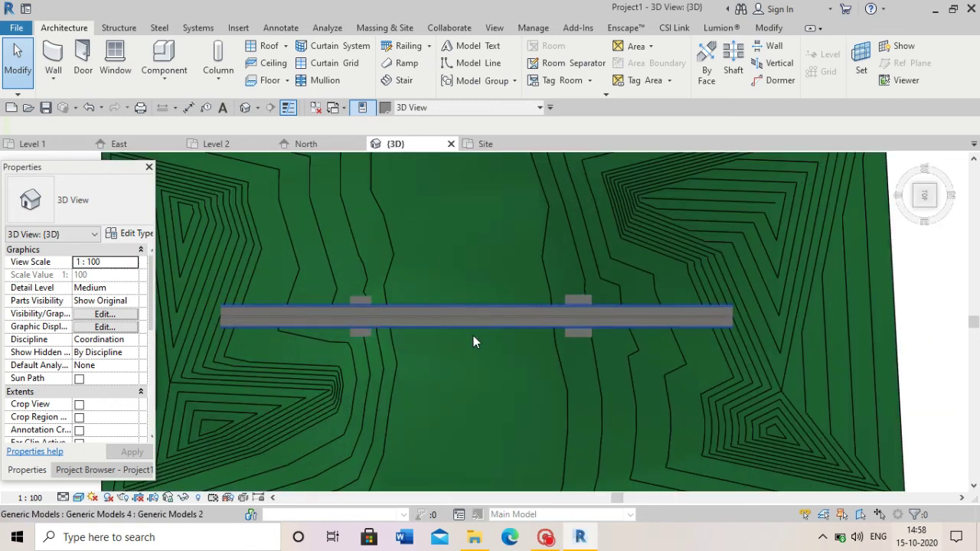
{"action": "scroll", "coordinate": [473, 335], "scroll_direction": "down", "scroll_amount": 1}
{"action": "scroll", "coordinate": [436, 165], "scroll_direction": "up", "scroll_amount": 1}
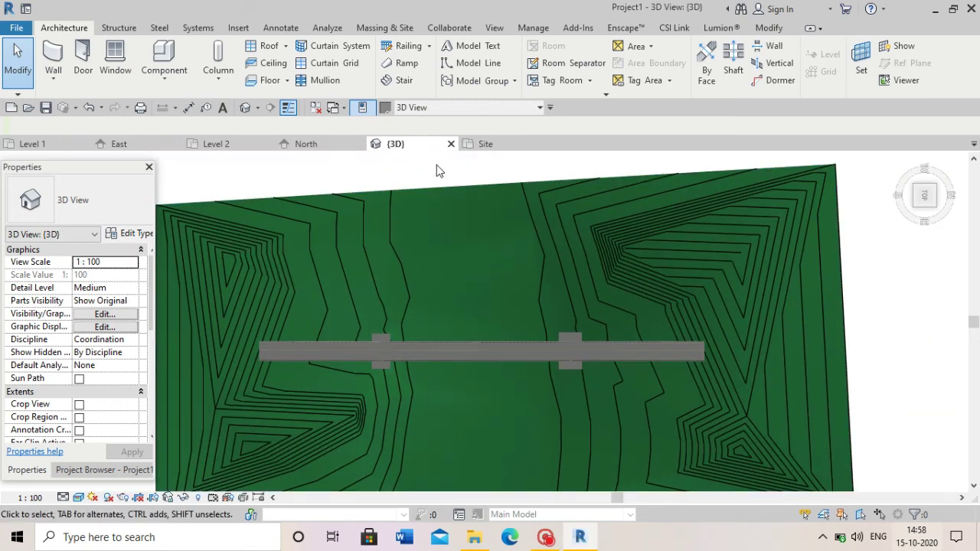
{"action": "left_click", "coordinate": [164, 75]}
Create a Generic Models in-place extrusion with a rectangle drawn between the two piers.
{"action": "left_click", "coordinate": [174, 131]}
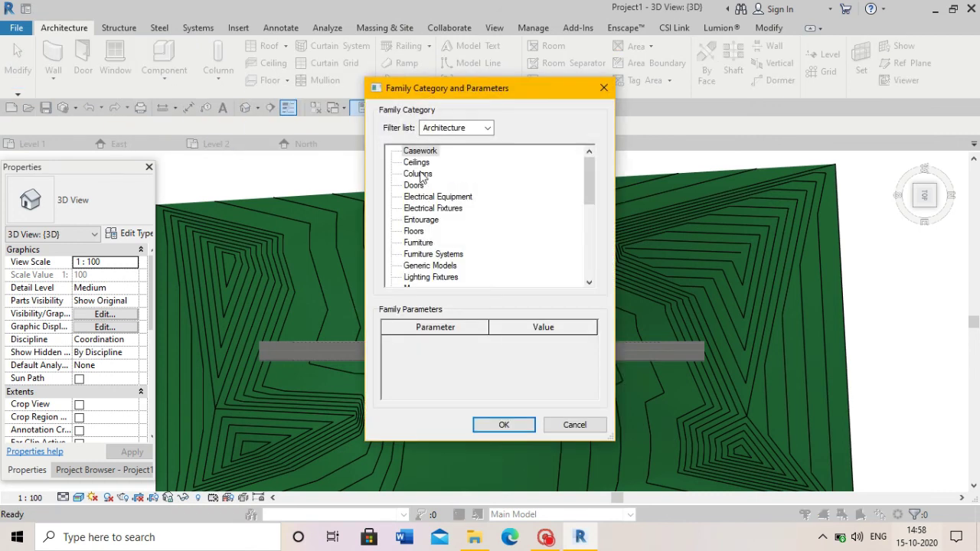
{"action": "left_click", "coordinate": [503, 423]}
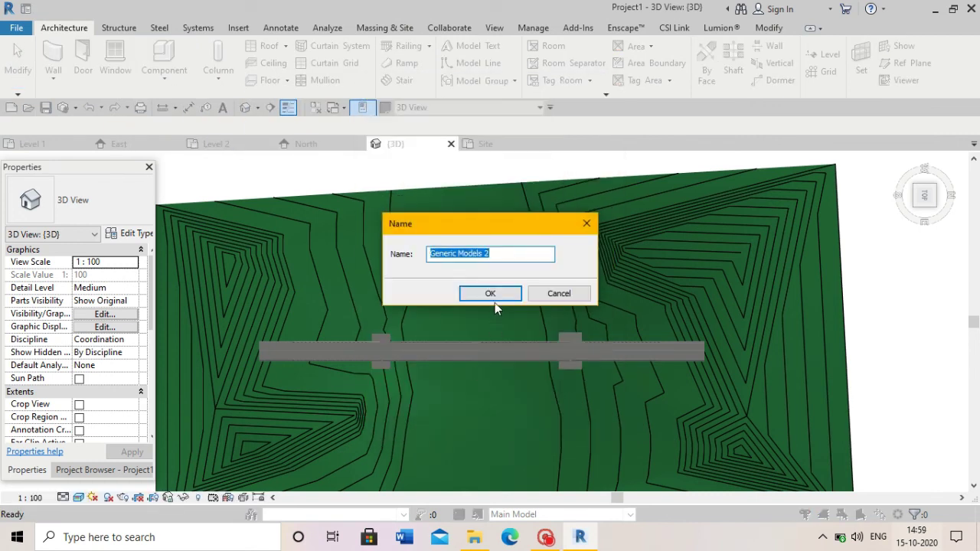
{"action": "left_click", "coordinate": [491, 292]}
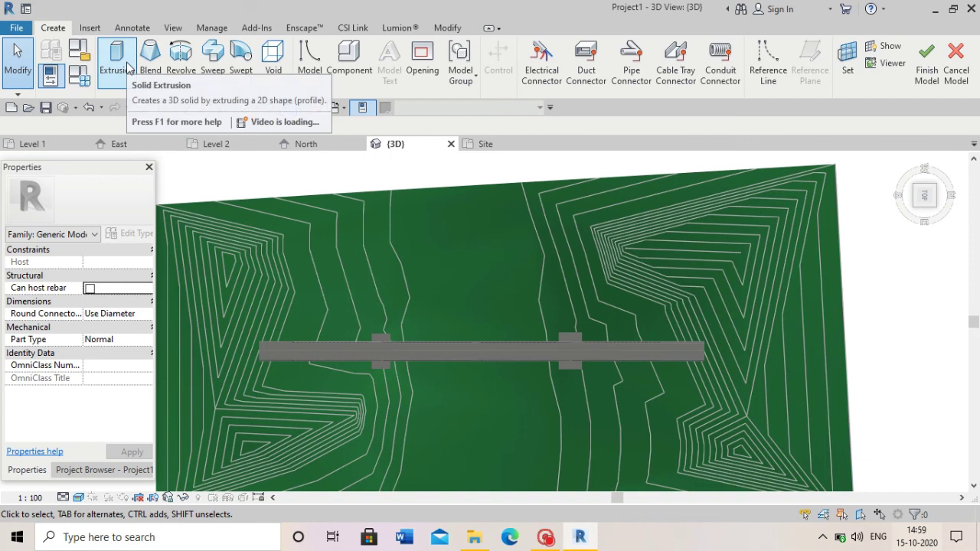
{"action": "left_click", "coordinate": [117, 57]}
{"action": "left_click", "coordinate": [532, 47]}
{"action": "scroll", "coordinate": [442, 304], "scroll_direction": "down", "scroll_amount": 1}
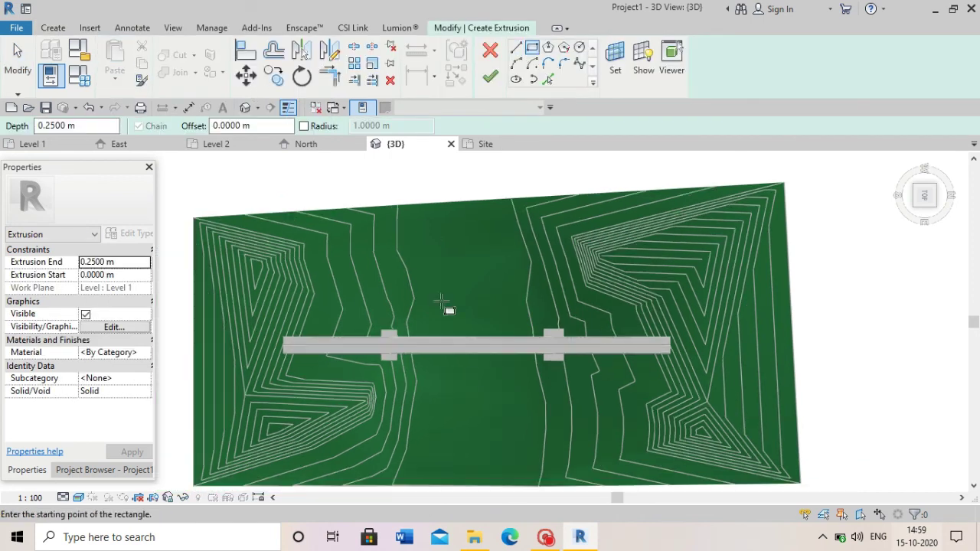
{"action": "left_click", "coordinate": [396, 177]}
{"action": "scroll", "coordinate": [499, 296], "scroll_direction": "down", "scroll_amount": 2}
{"action": "scroll", "coordinate": [497, 322], "scroll_direction": "down", "scroll_amount": 1}
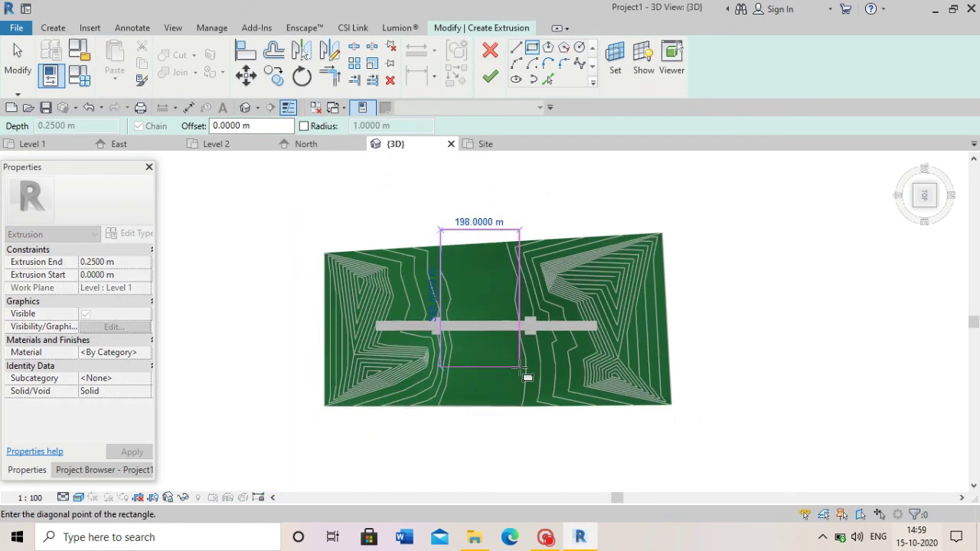
{"action": "left_click", "coordinate": [525, 419]}
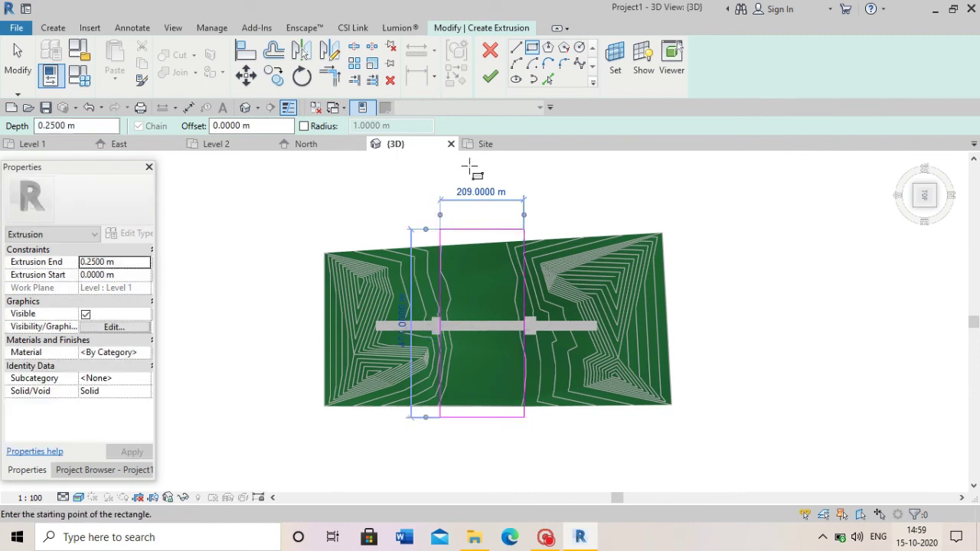
{"action": "left_click", "coordinate": [490, 76]}
In side view, drag the extrusion's bottom below ground and top to river level, then finish.
{"action": "left_click", "coordinate": [927, 218]}
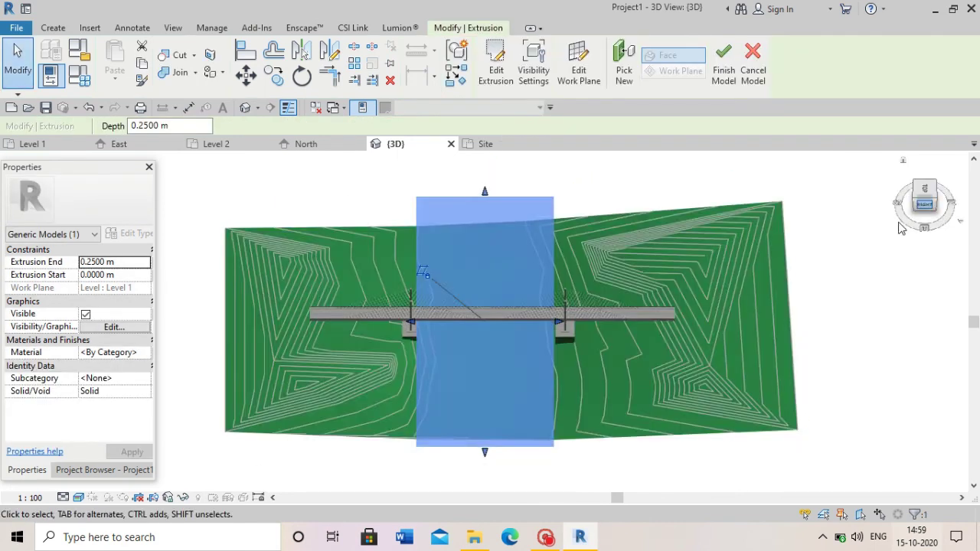
{"action": "left_click", "coordinate": [262, 205]}
{"action": "left_click", "coordinate": [485, 328]}
{"action": "mouse_move", "coordinate": [498, 322]}
{"action": "left_mouse_down"}
{"action": "mouse_move", "coordinate": [496, 340]}
{"action": "mouse_move", "coordinate": [493, 328]}
{"action": "left_mouse_up"}
{"action": "scroll", "coordinate": [494, 326], "scroll_direction": "up", "scroll_amount": 2}
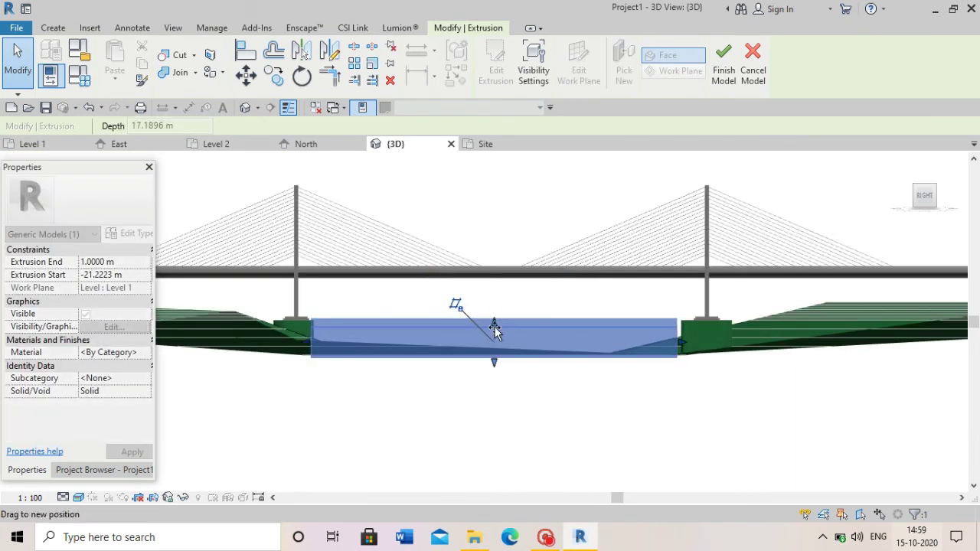
{"action": "left_click", "coordinate": [567, 388]}
{"action": "scroll", "coordinate": [568, 385], "scroll_direction": "down", "scroll_amount": 2}
{"action": "scroll", "coordinate": [533, 244], "scroll_direction": "up", "scroll_amount": 2}
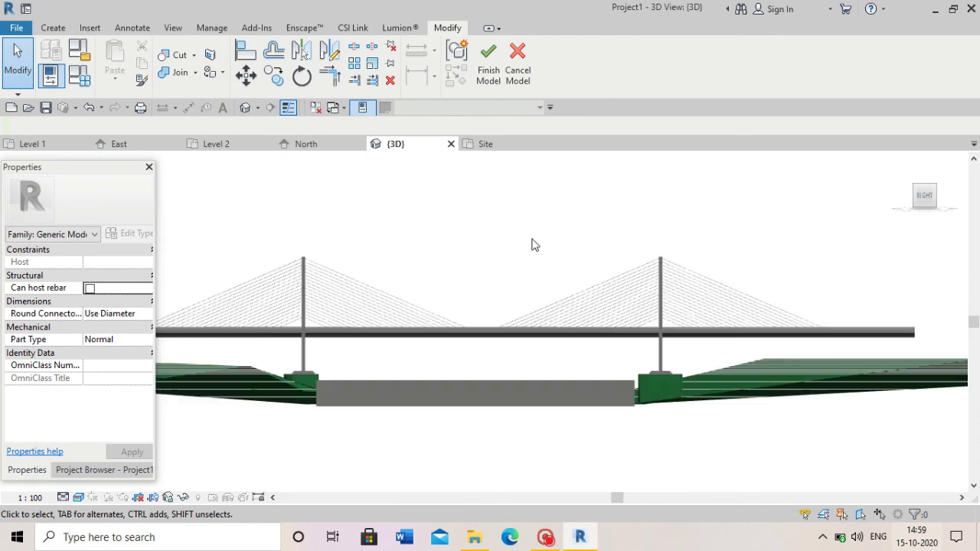
{"action": "left_click", "coordinate": [489, 61]}
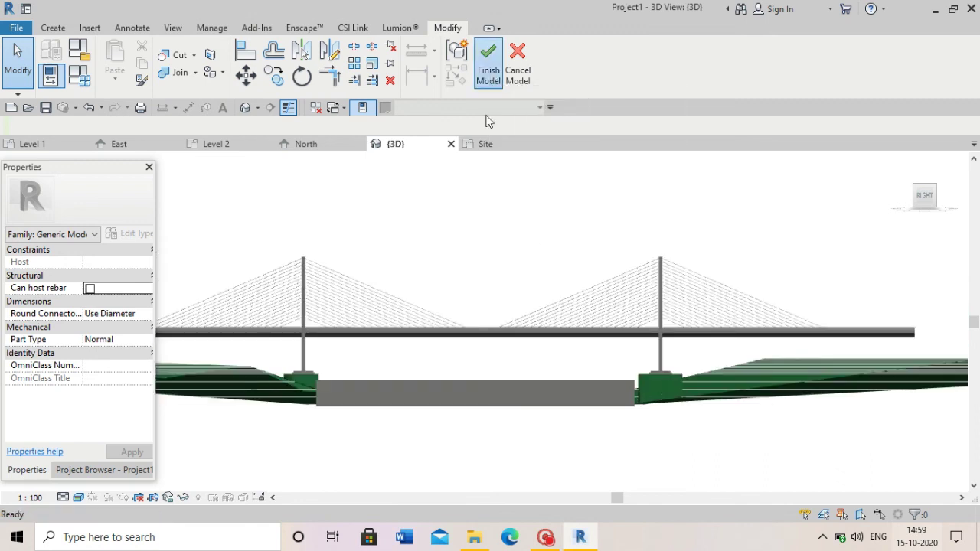
Reopen the in-place model and select the extrusion to edit its material.
{"action": "double_click", "coordinate": [520, 398]}
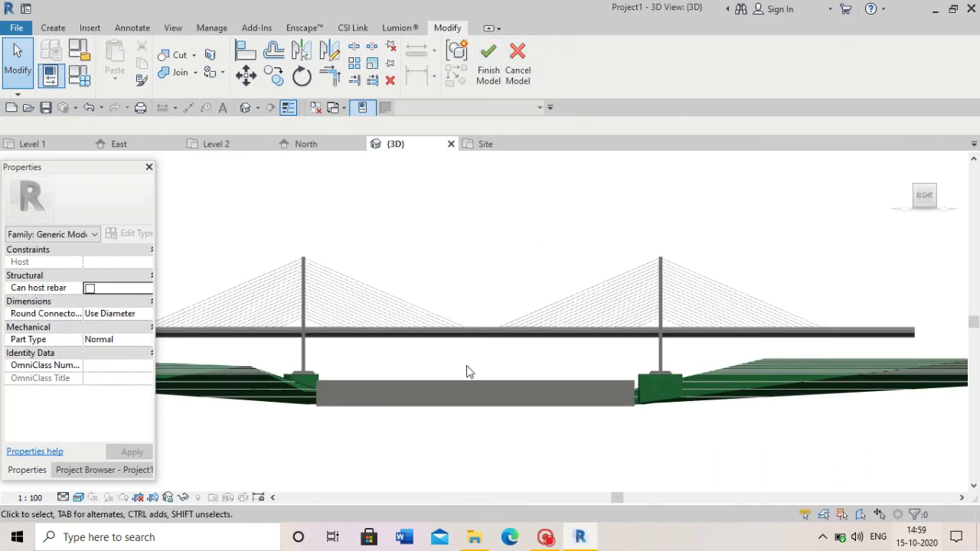
{"action": "left_click", "coordinate": [470, 386]}
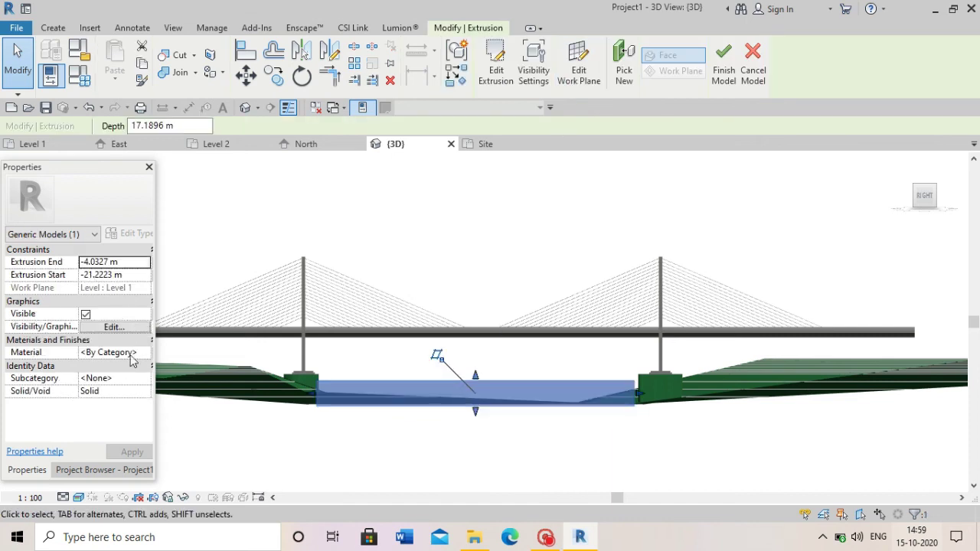
{"action": "left_click", "coordinate": [131, 353]}
Create a new blank material for the extrusion and browse appearance assets.
{"action": "left_click", "coordinate": [144, 352]}
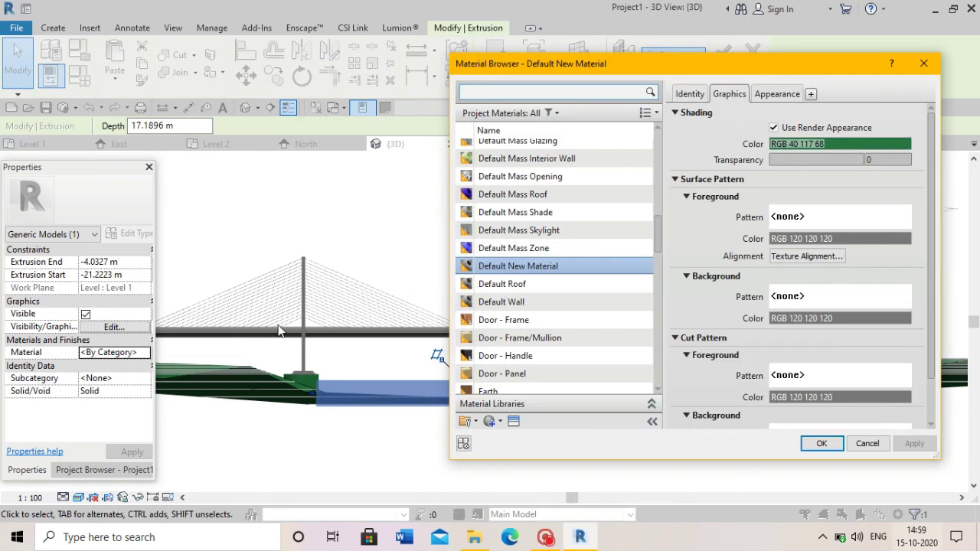
{"action": "scroll", "coordinate": [544, 164], "scroll_direction": "down", "scroll_amount": 1}
{"action": "left_click", "coordinate": [490, 422]}
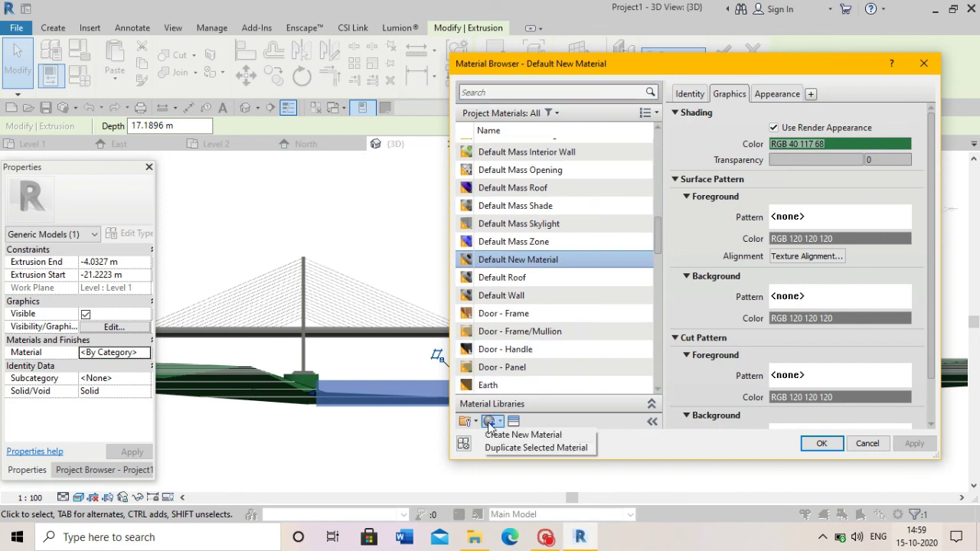
{"action": "left_click", "coordinate": [523, 435]}
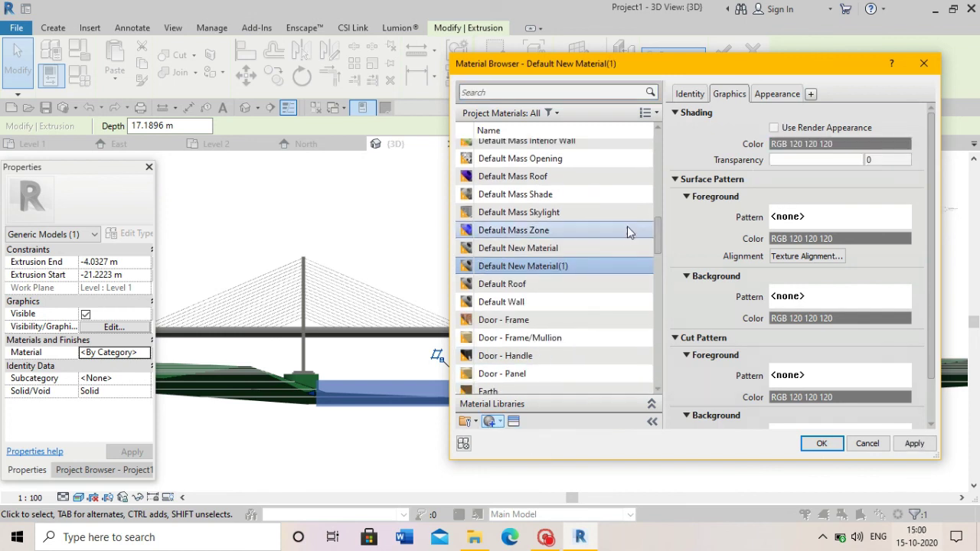
{"action": "scroll", "coordinate": [529, 322], "scroll_direction": "down", "scroll_amount": 1}
{"action": "left_click", "coordinate": [513, 421]}
Assign the Tropical Blue water appearance from the Liquid category and confirm the material.
{"action": "left_click", "coordinate": [342, 166]}
{"action": "double_click", "coordinate": [419, 167]}
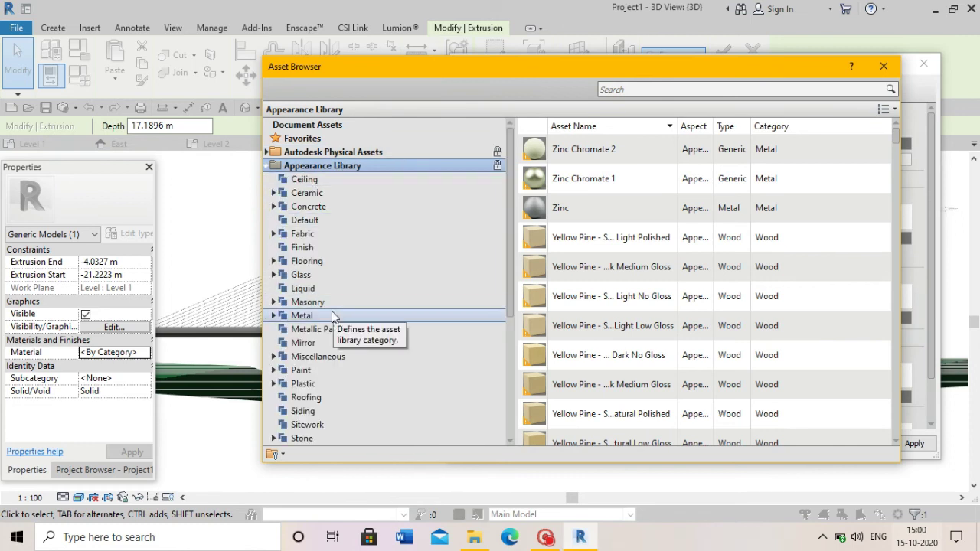
{"action": "left_click", "coordinate": [332, 288]}
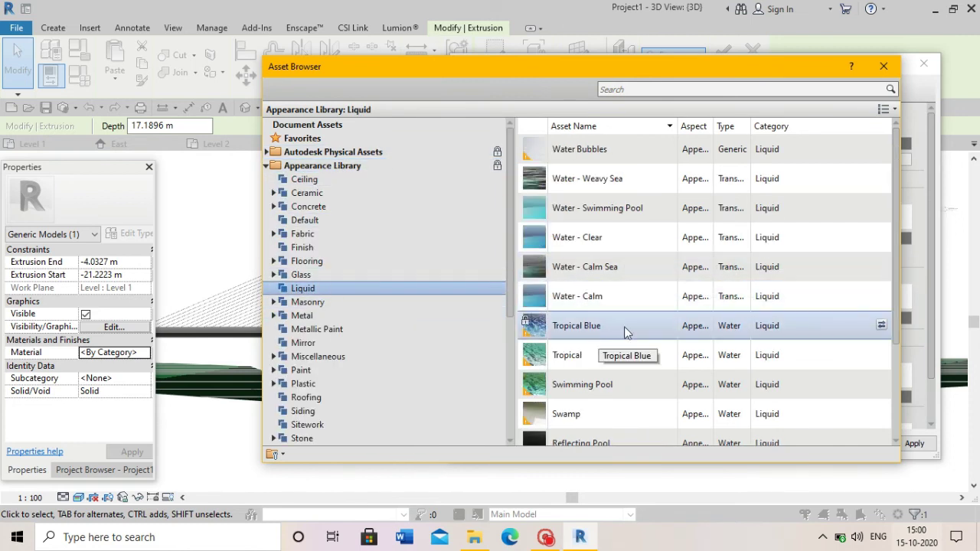
{"action": "left_click", "coordinate": [882, 325]}
{"action": "left_click", "coordinate": [884, 66]}
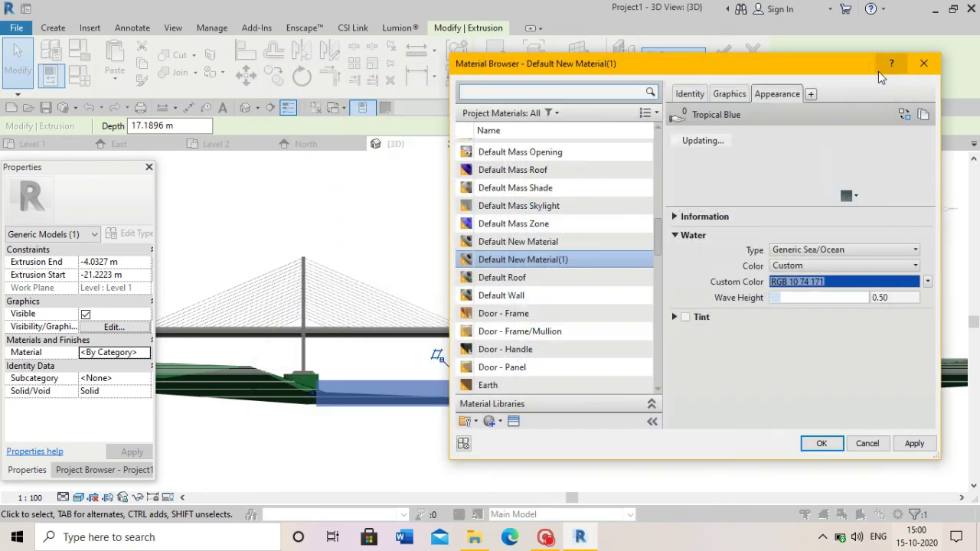
{"action": "left_click", "coordinate": [724, 98]}
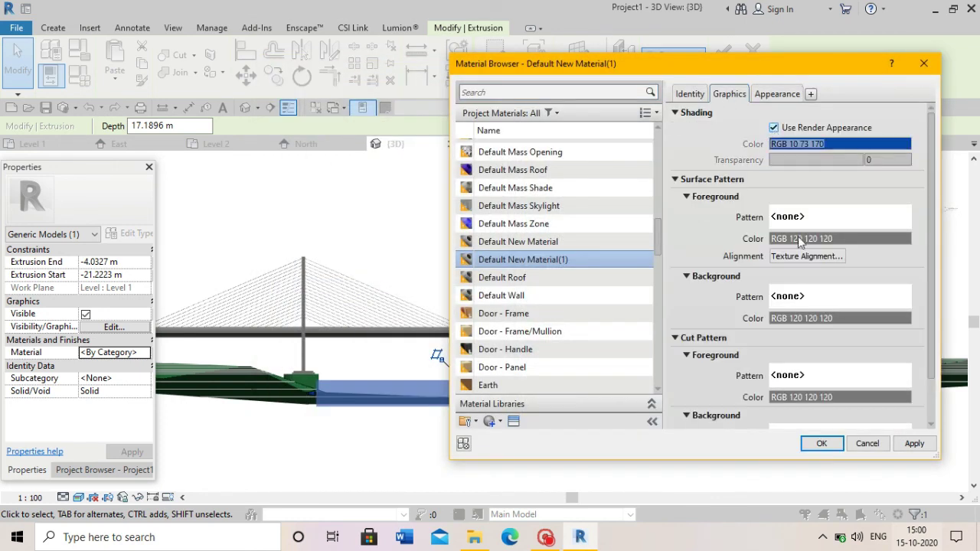
{"action": "left_click", "coordinate": [821, 444]}
{"action": "left_click", "coordinate": [724, 49]}
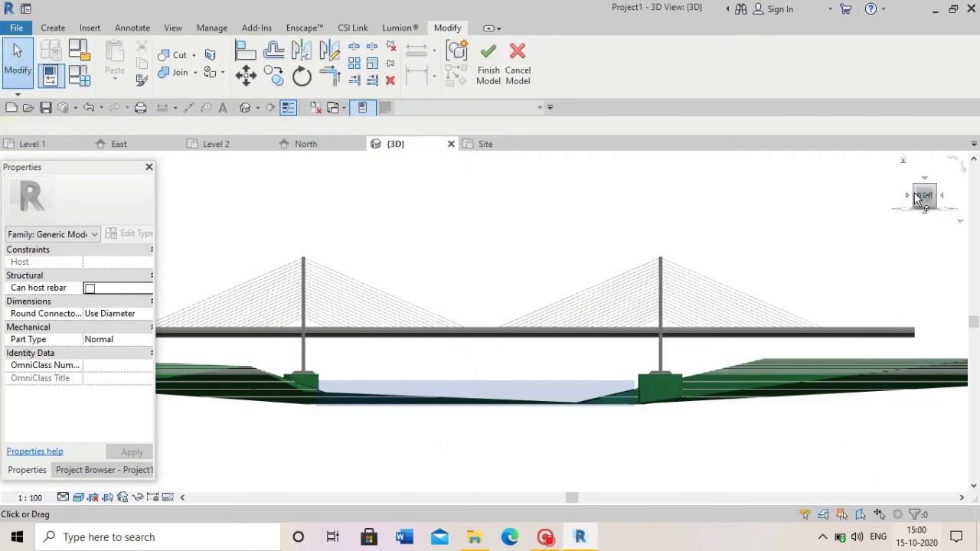
Finish the in-place water model and switch the 3D view to Top.
{"action": "left_click", "coordinate": [923, 197]}
{"action": "middle_click_drag", "start_coordinate": [649, 229], "coordinate": [649, 266], "text": "shift"}
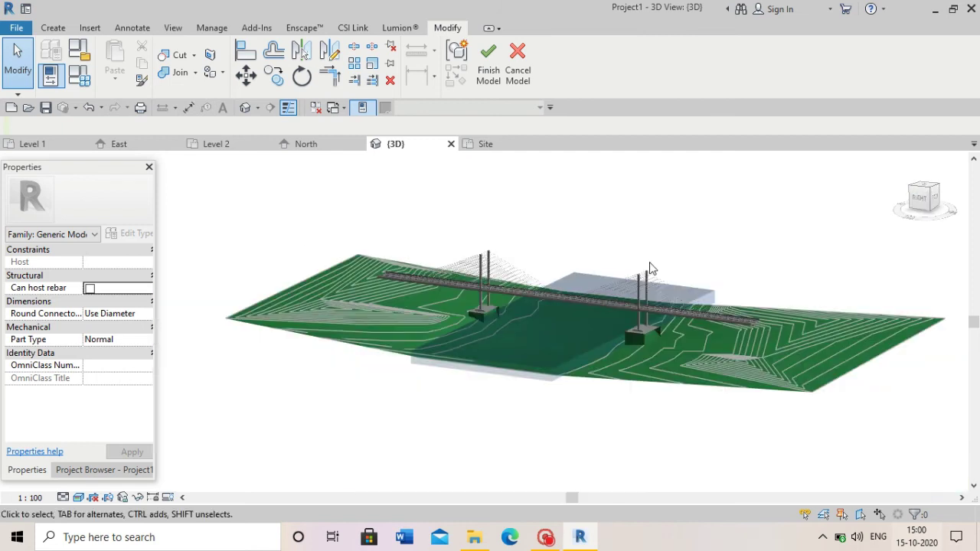
{"action": "left_click", "coordinate": [494, 61]}
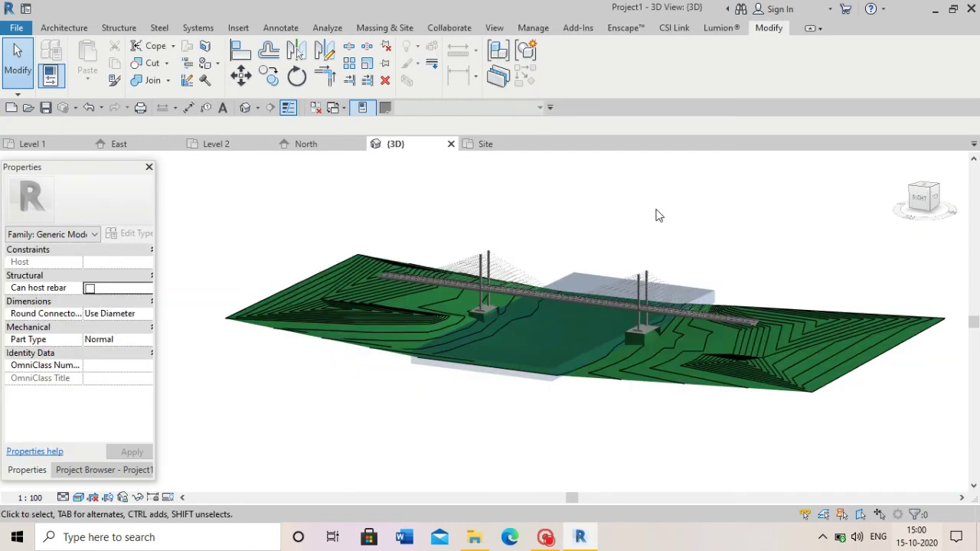
{"action": "scroll", "coordinate": [656, 215], "scroll_direction": "up", "scroll_amount": 2}
{"action": "scroll", "coordinate": [656, 215], "scroll_direction": "down", "scroll_amount": 3}
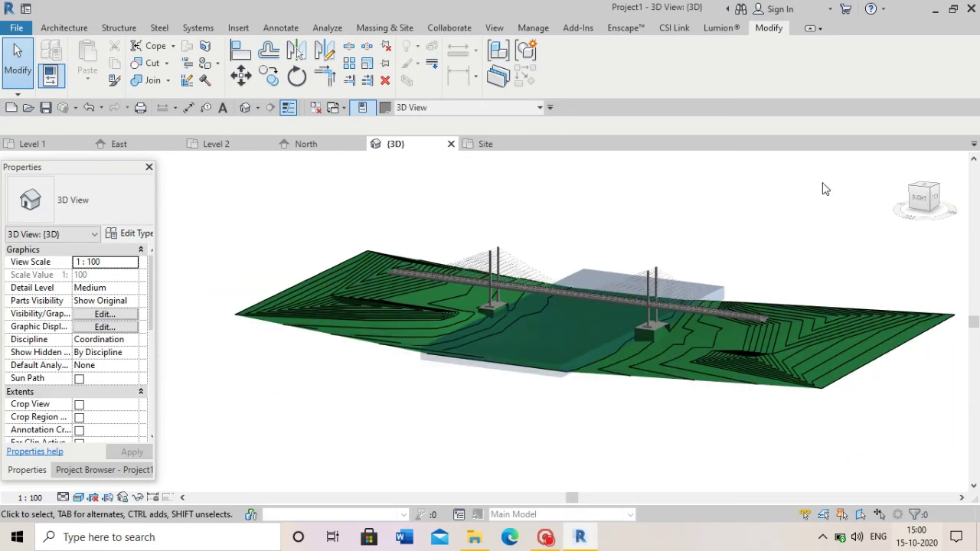
{"action": "left_click", "coordinate": [928, 187]}
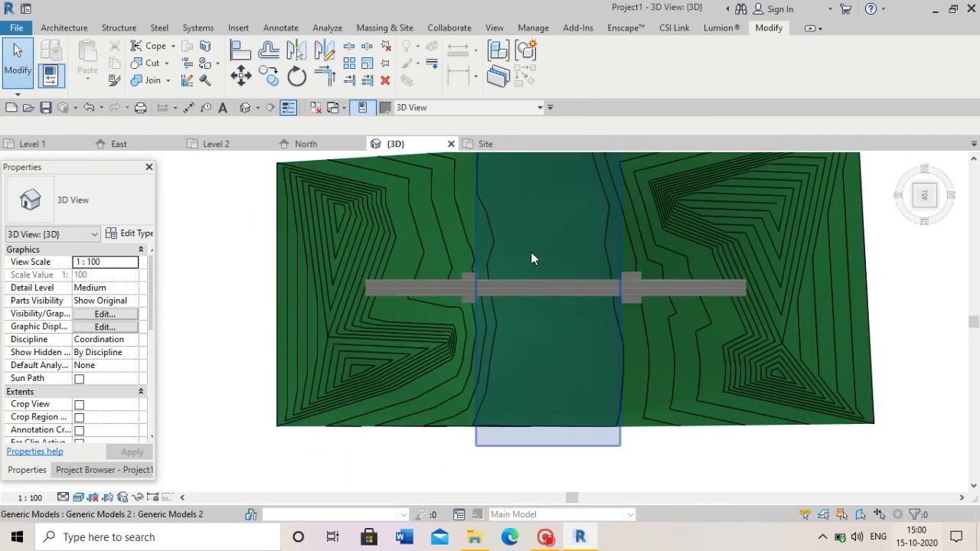
{"action": "scroll", "coordinate": [525, 255], "scroll_direction": "down", "scroll_amount": 1}
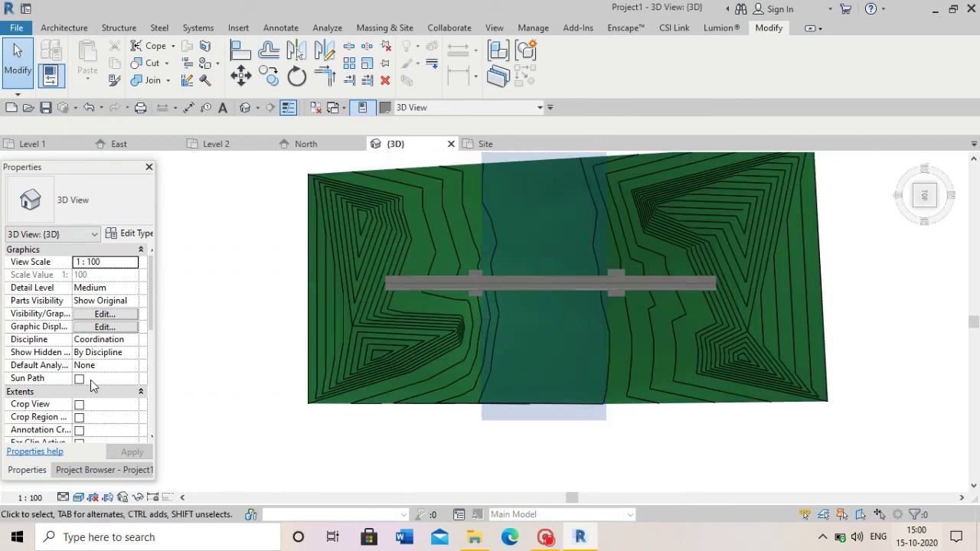
{"action": "scroll", "coordinate": [91, 385], "scroll_direction": "down", "scroll_amount": 5}
Enable the Section Box and pull its bottom, left, top and right faces in to the site edges.
{"action": "left_click", "coordinate": [80, 301]}
{"action": "left_click", "coordinate": [361, 314]}
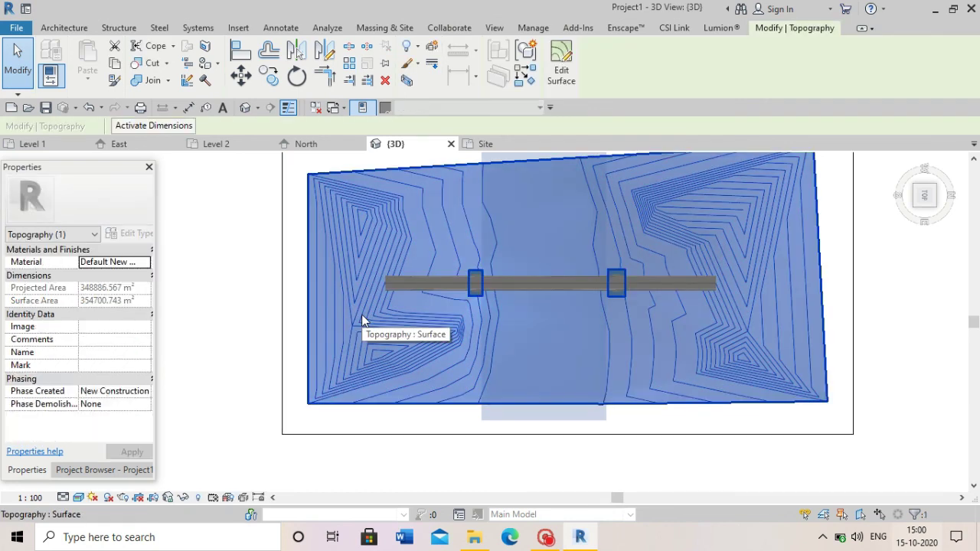
{"action": "scroll", "coordinate": [362, 314], "scroll_direction": "down", "scroll_amount": 3}
{"action": "left_click", "coordinate": [368, 383]}
{"action": "left_click_drag", "start_coordinate": [477, 385], "coordinate": [480, 362]}
{"action": "left_click_drag", "start_coordinate": [318, 293], "coordinate": [341, 289]}
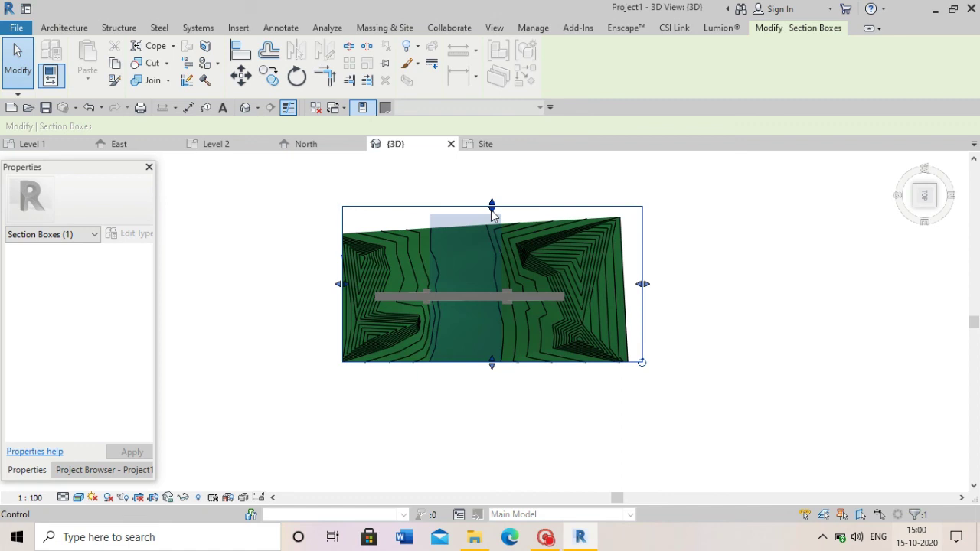
{"action": "left_click_drag", "start_coordinate": [492, 208], "coordinate": [492, 237]}
{"action": "left_click_drag", "start_coordinate": [643, 300], "coordinate": [619, 301]}
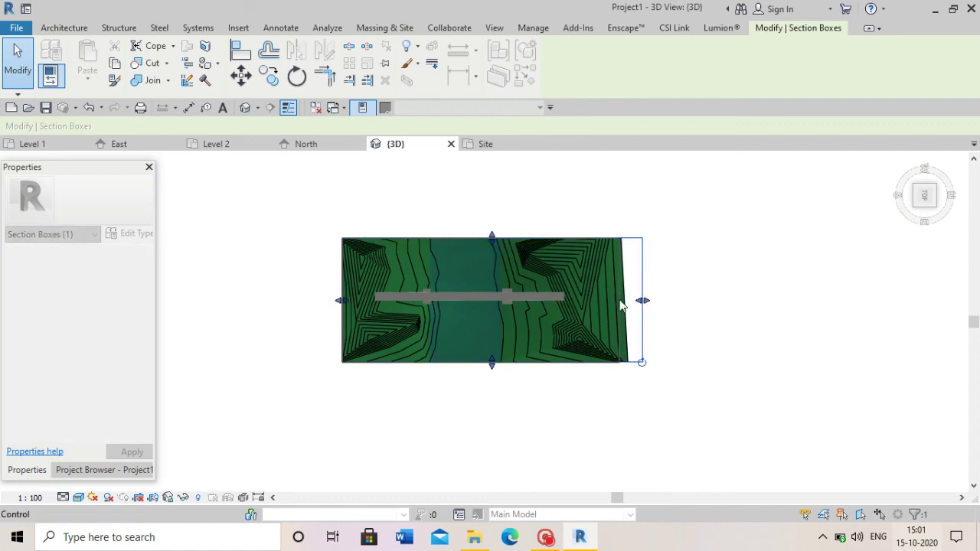
Orbit to an isometric view of the boxed site, then return to the Top view.
{"action": "scroll", "coordinate": [670, 273], "scroll_direction": "down", "scroll_amount": 2}
{"action": "left_click_drag", "start_coordinate": [896, 197], "coordinate": [918, 201]}
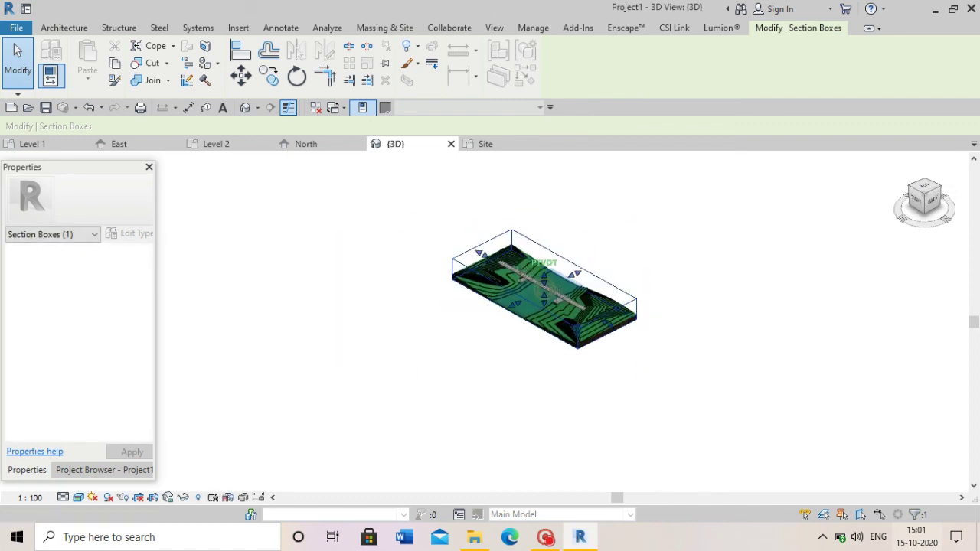
{"action": "scroll", "coordinate": [650, 271], "scroll_direction": "up", "scroll_amount": 3}
{"action": "scroll", "coordinate": [453, 317], "scroll_direction": "up", "scroll_amount": 2}
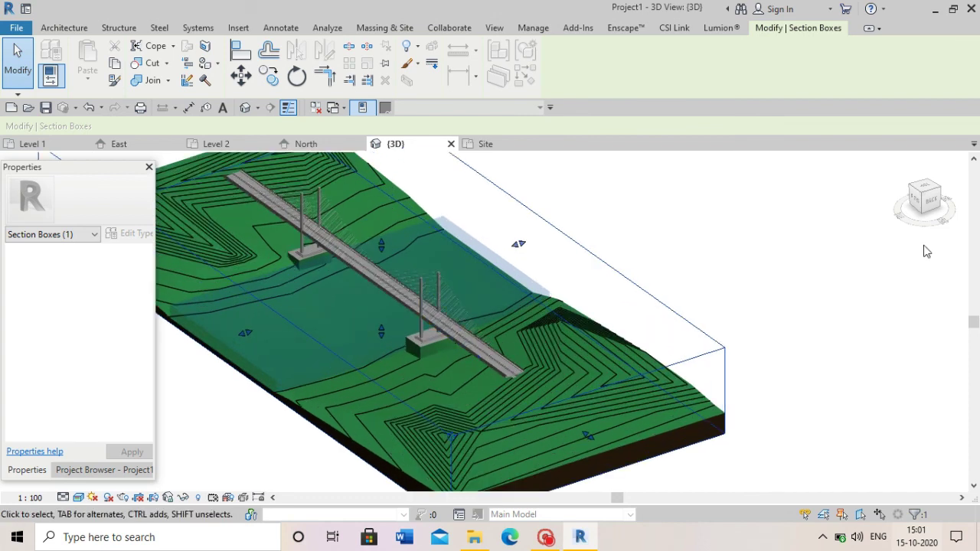
{"action": "left_click", "coordinate": [926, 188]}
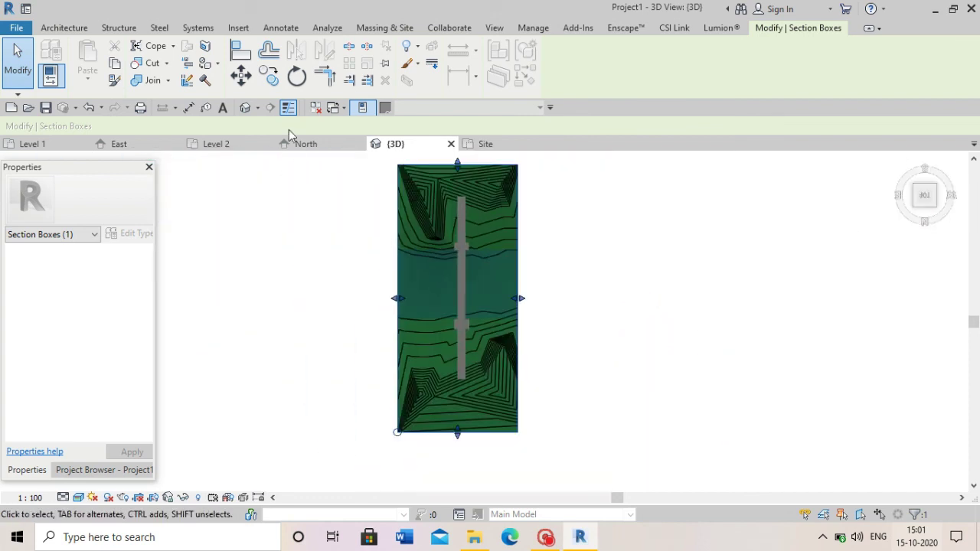
Place a perspective camera with its eye at the site's left edge, aimed at the bridge.
{"action": "left_click", "coordinate": [258, 108]}
{"action": "left_click", "coordinate": [253, 137]}
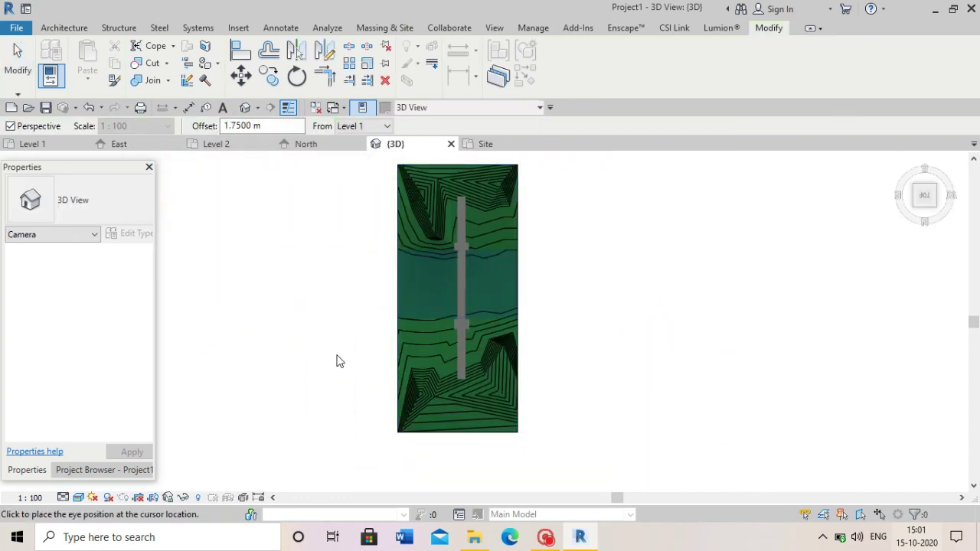
{"action": "key", "text": "Escape"}
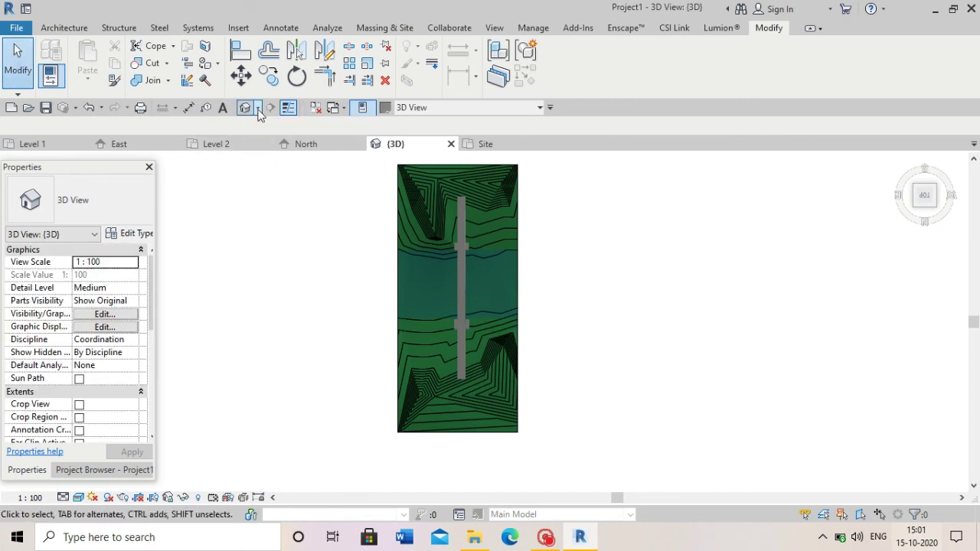
{"action": "left_click", "coordinate": [258, 108]}
{"action": "left_click", "coordinate": [253, 138]}
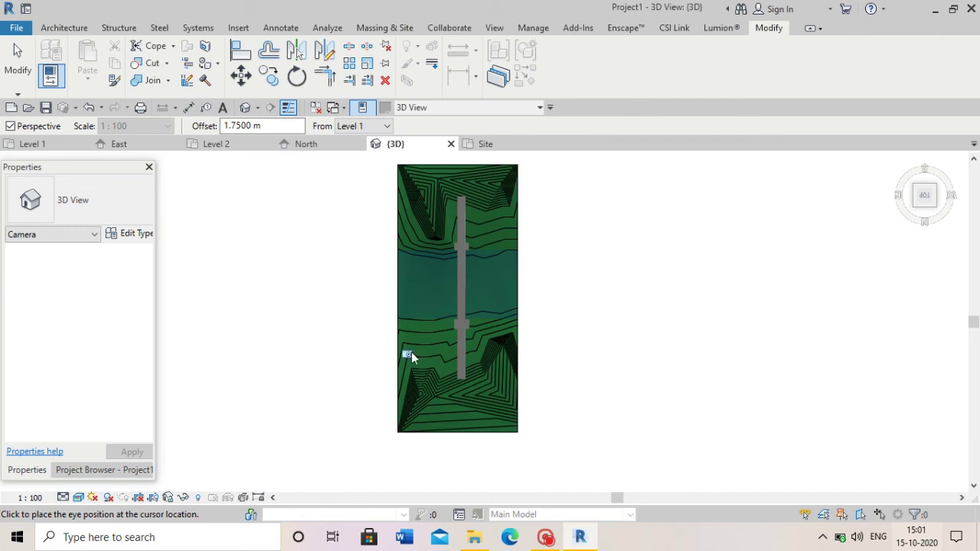
{"action": "left_click", "coordinate": [403, 358]}
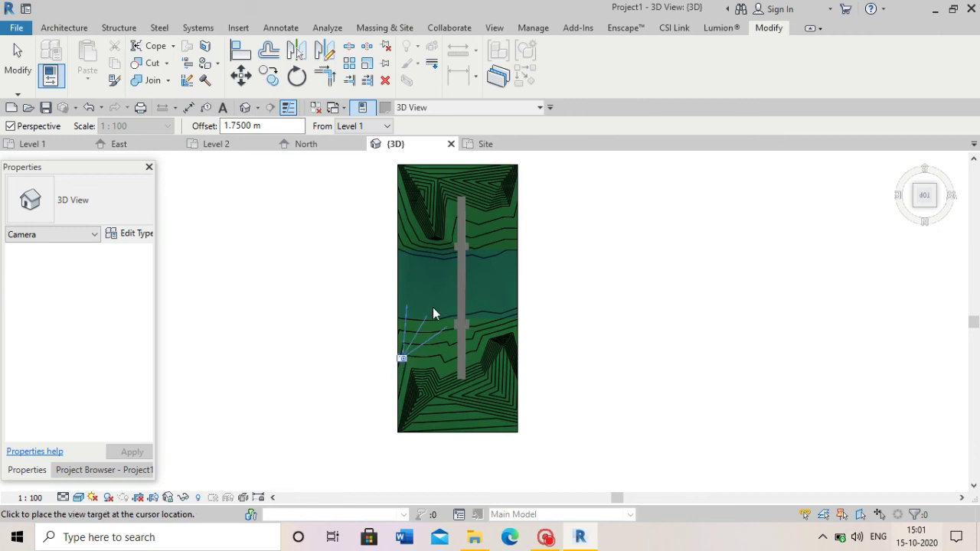
{"action": "left_click", "coordinate": [544, 231]}
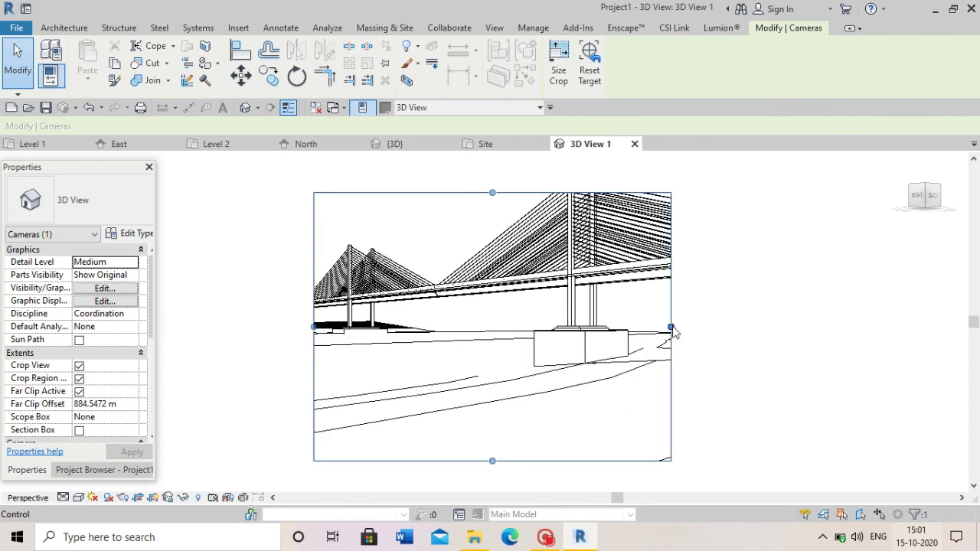
Drag the camera crop region wider to the right and left, adjusting its top and bottom.
{"action": "left_click_drag", "start_coordinate": [674, 331], "coordinate": [812, 327]}
{"action": "left_click_drag", "start_coordinate": [563, 461], "coordinate": [557, 403]}
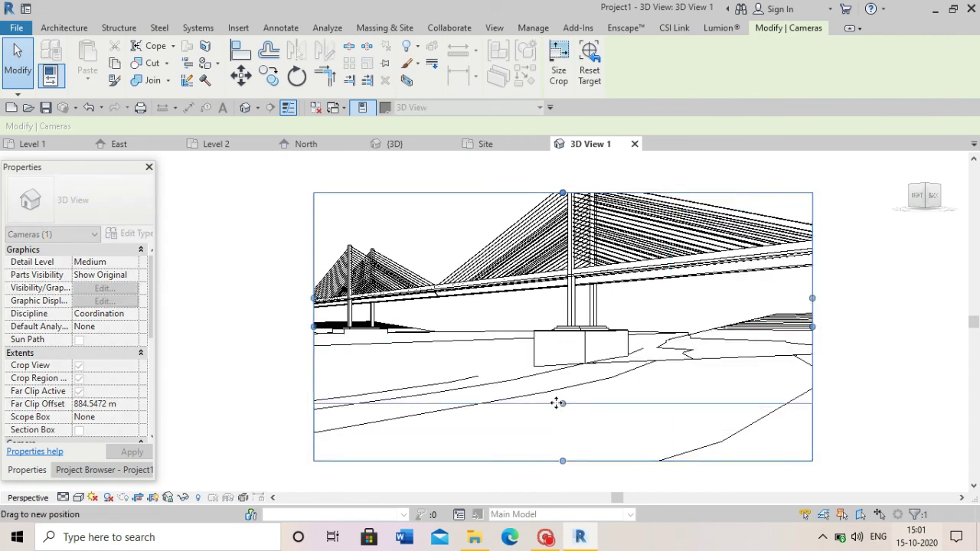
{"action": "left_click_drag", "start_coordinate": [503, 298], "coordinate": [503, 264]}
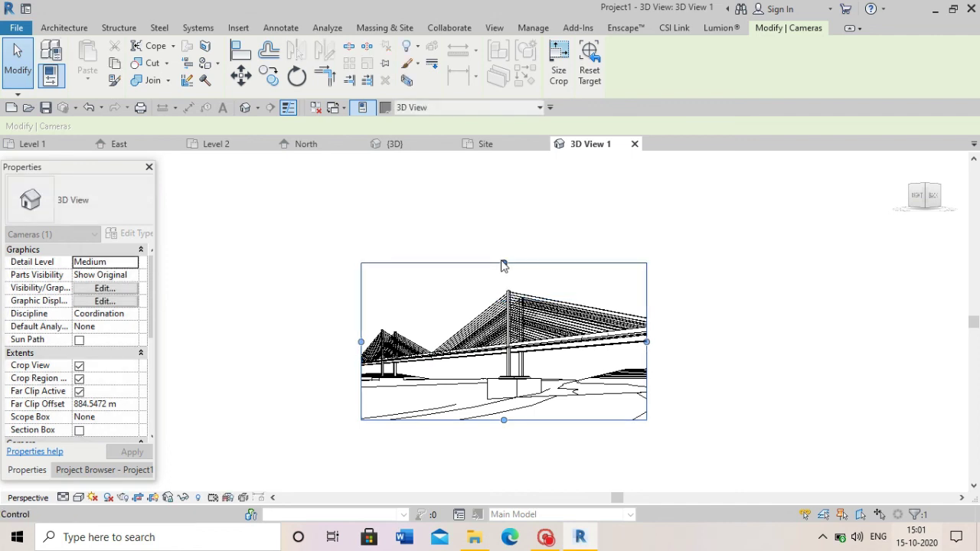
{"action": "left_click_drag", "start_coordinate": [297, 345], "coordinate": [304, 348]}
{"action": "left_click_drag", "start_coordinate": [474, 262], "coordinate": [476, 271]}
{"action": "left_click_drag", "start_coordinate": [474, 421], "coordinate": [474, 414]}
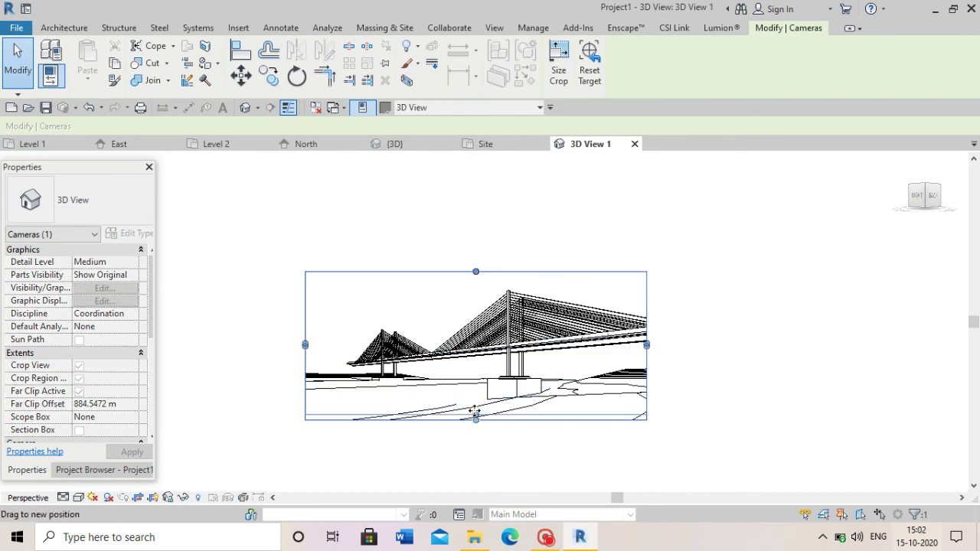
{"action": "left_click", "coordinate": [78, 497]}
Set the camera view's visual style to Realistic.
{"action": "left_click", "coordinate": [100, 464]}
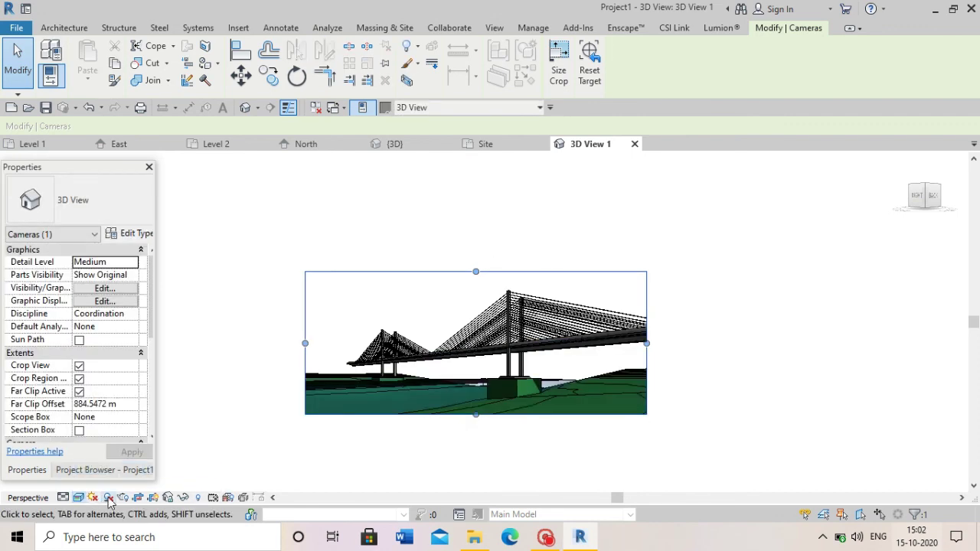
{"action": "left_click", "coordinate": [398, 465]}
{"action": "left_click", "coordinate": [116, 289]}
{"action": "left_click", "coordinate": [550, 93]}
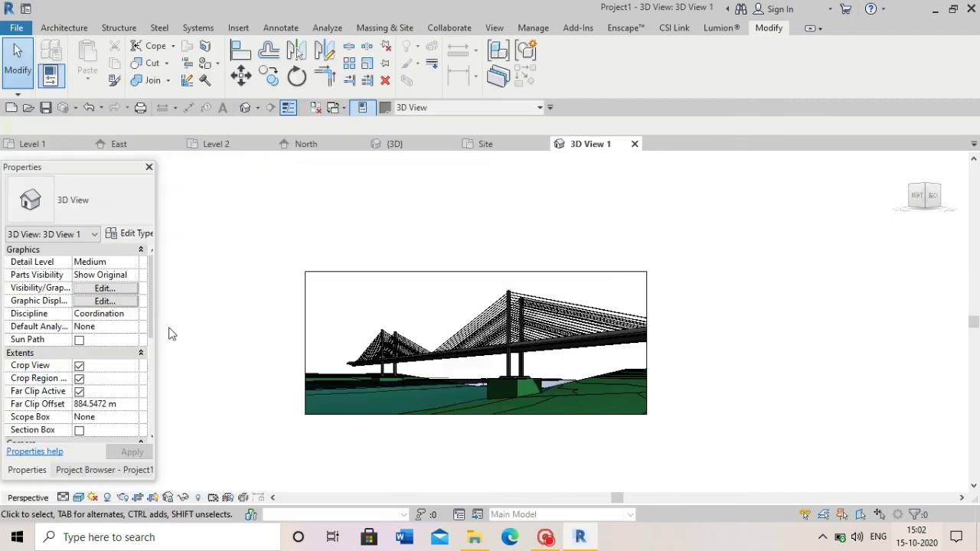
Uncheck Show Edges in Graphic Display Options and apply it to the view.
{"action": "left_click", "coordinate": [102, 296]}
{"action": "left_click", "coordinate": [90, 224]}
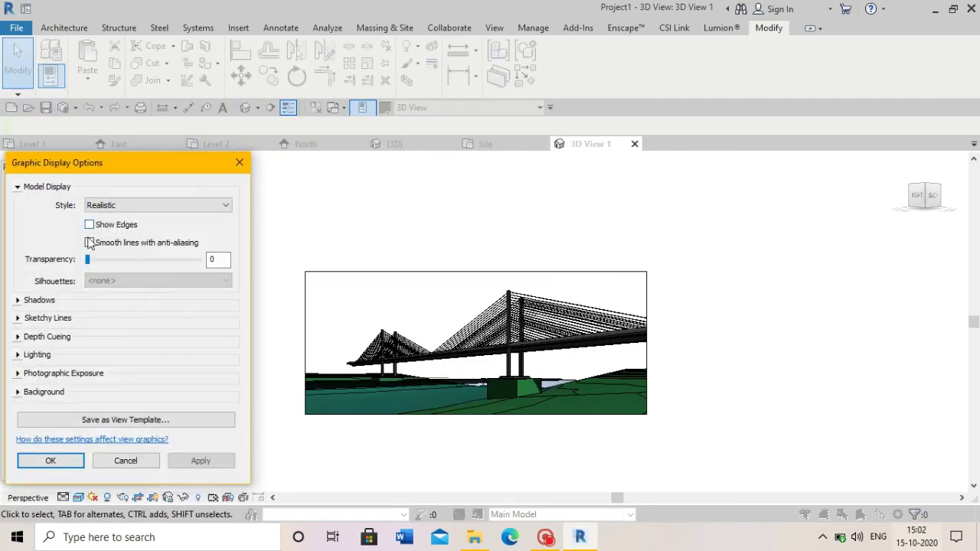
{"action": "left_click", "coordinate": [200, 461]}
{"action": "left_click", "coordinate": [50, 460]}
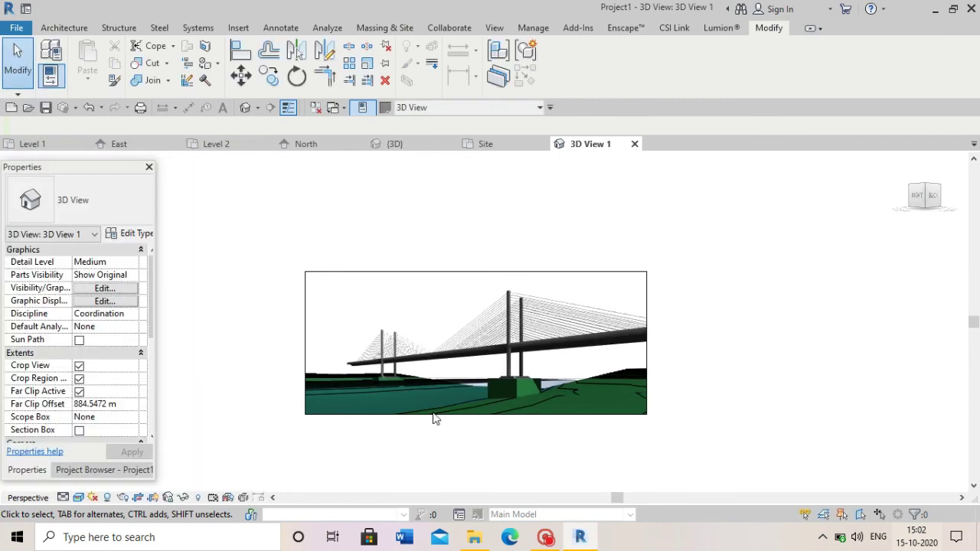